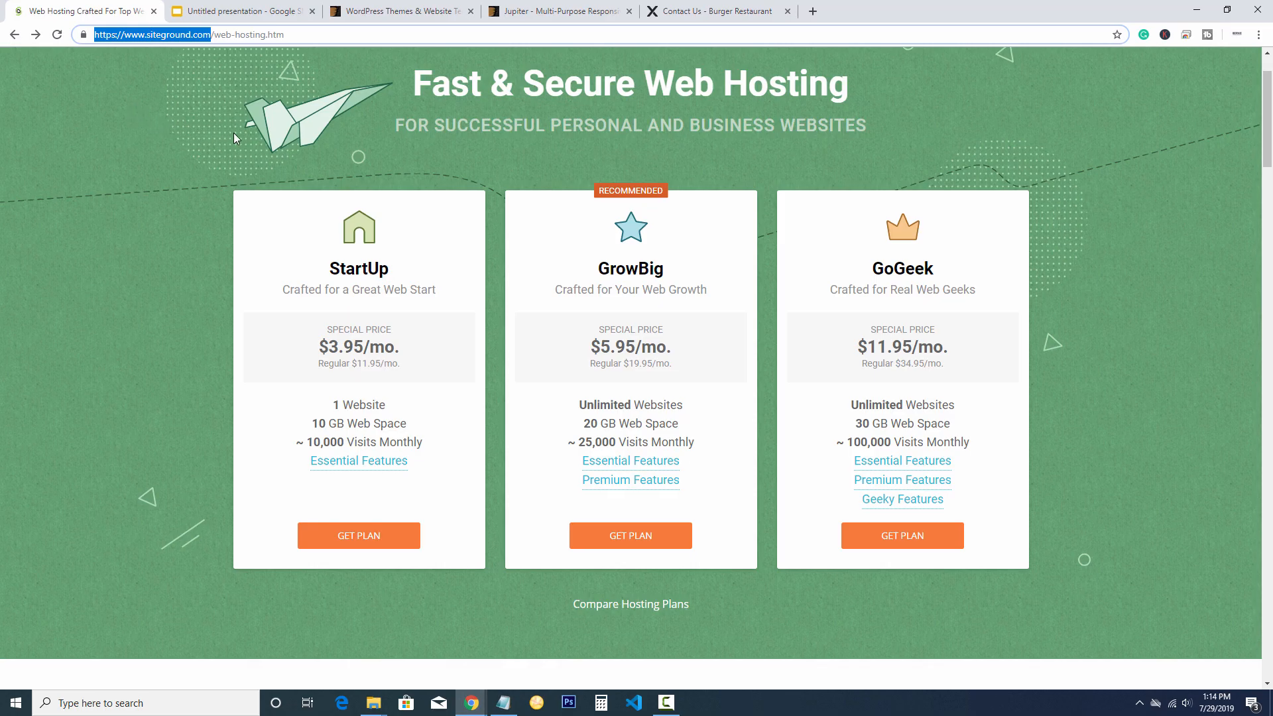
# Open a new browser tab and load the SiteGround home page
pyautogui.click(812, 11)
pyautogui.write('siteground.com')
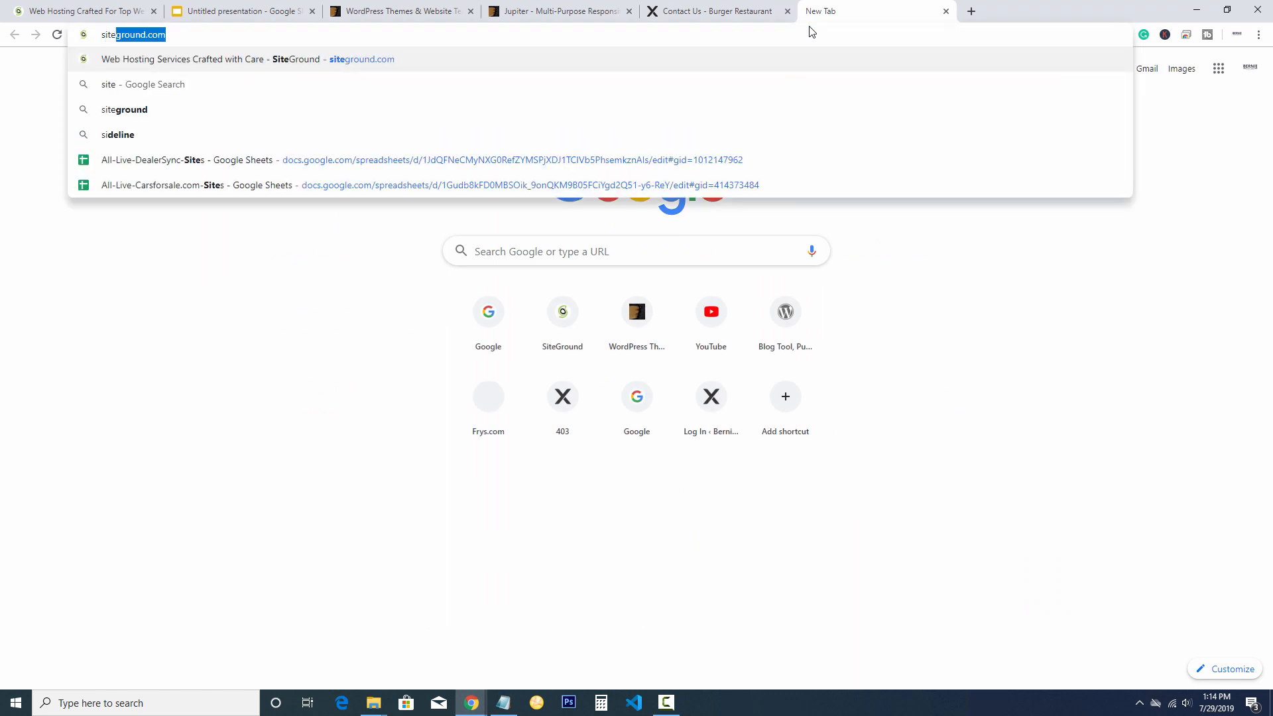
pyautogui.press('Return')
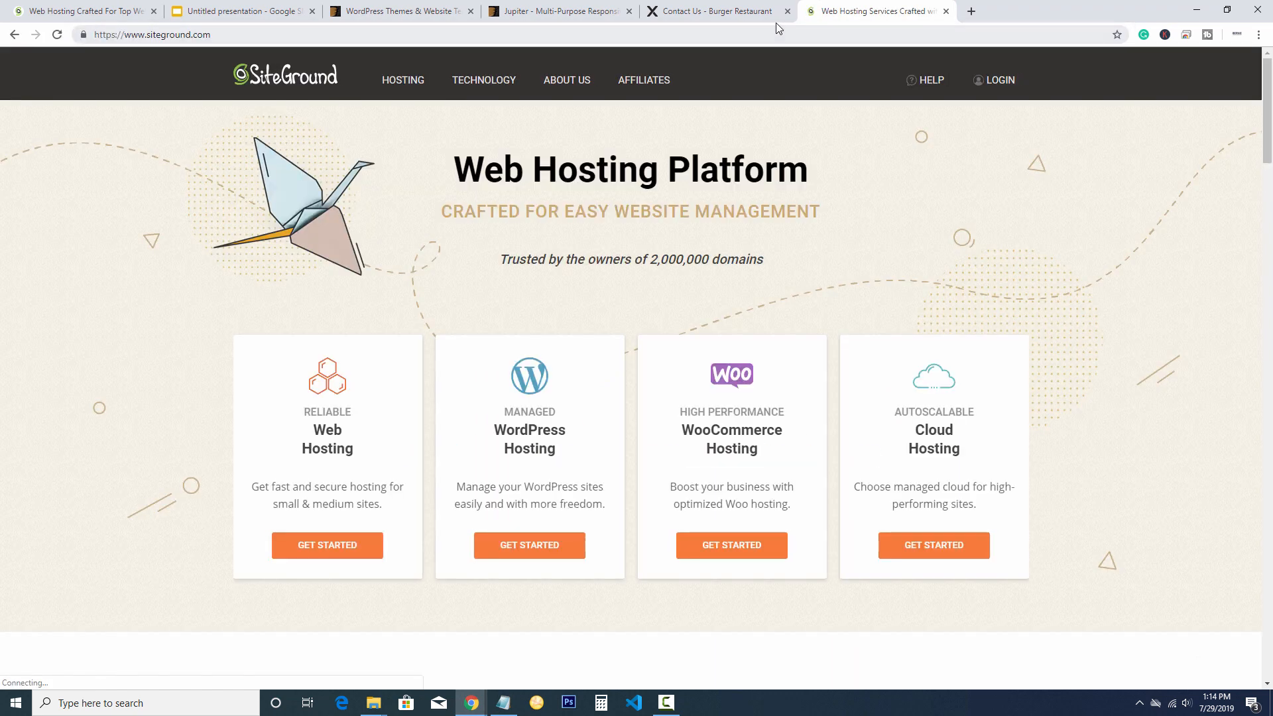
# Go to wordpress.org's Hosting page and scroll through the recommended hosts list
pyautogui.moveTo(540, 83)
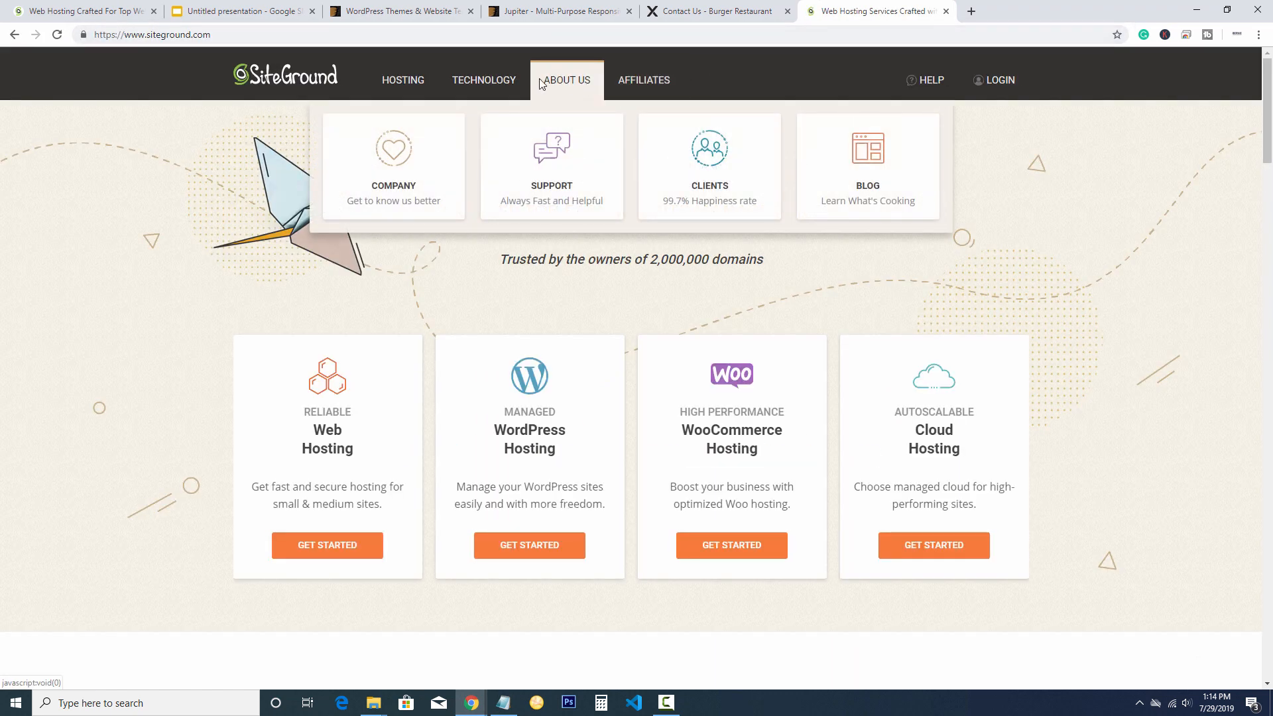
pyautogui.click(809, 33)
pyautogui.write('w')
pyautogui.press('Return')
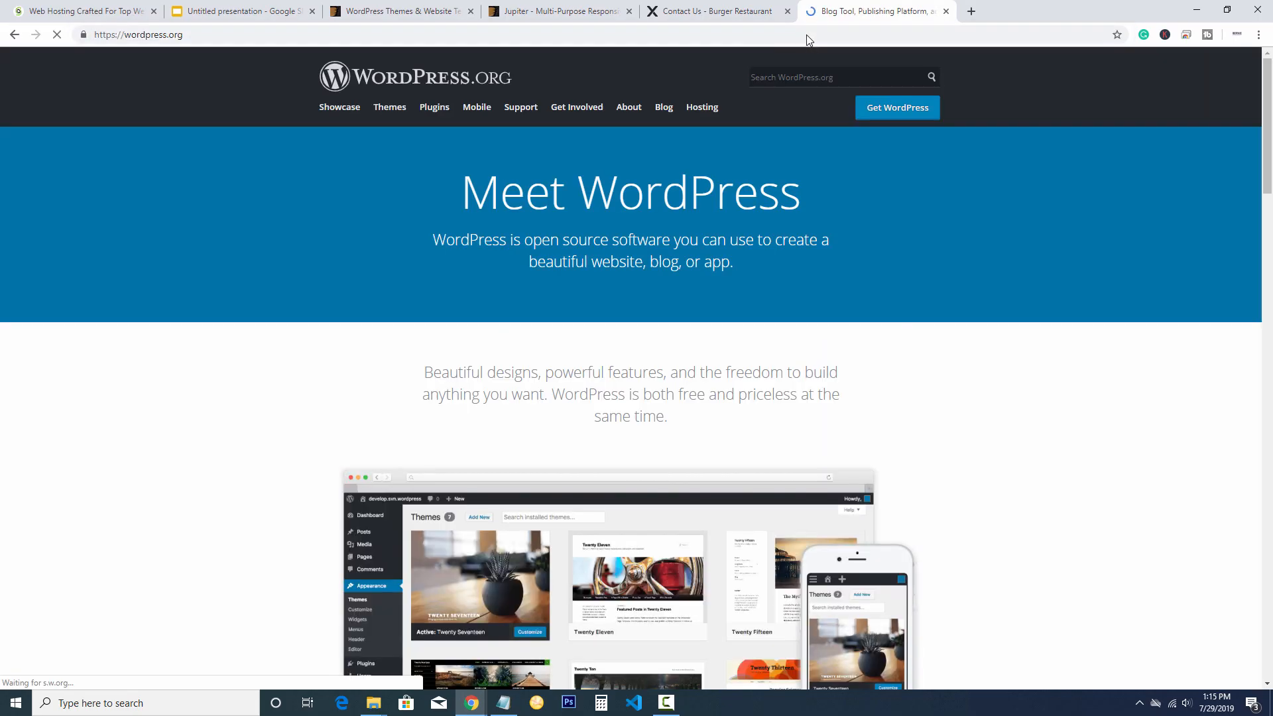
pyautogui.click(706, 109)
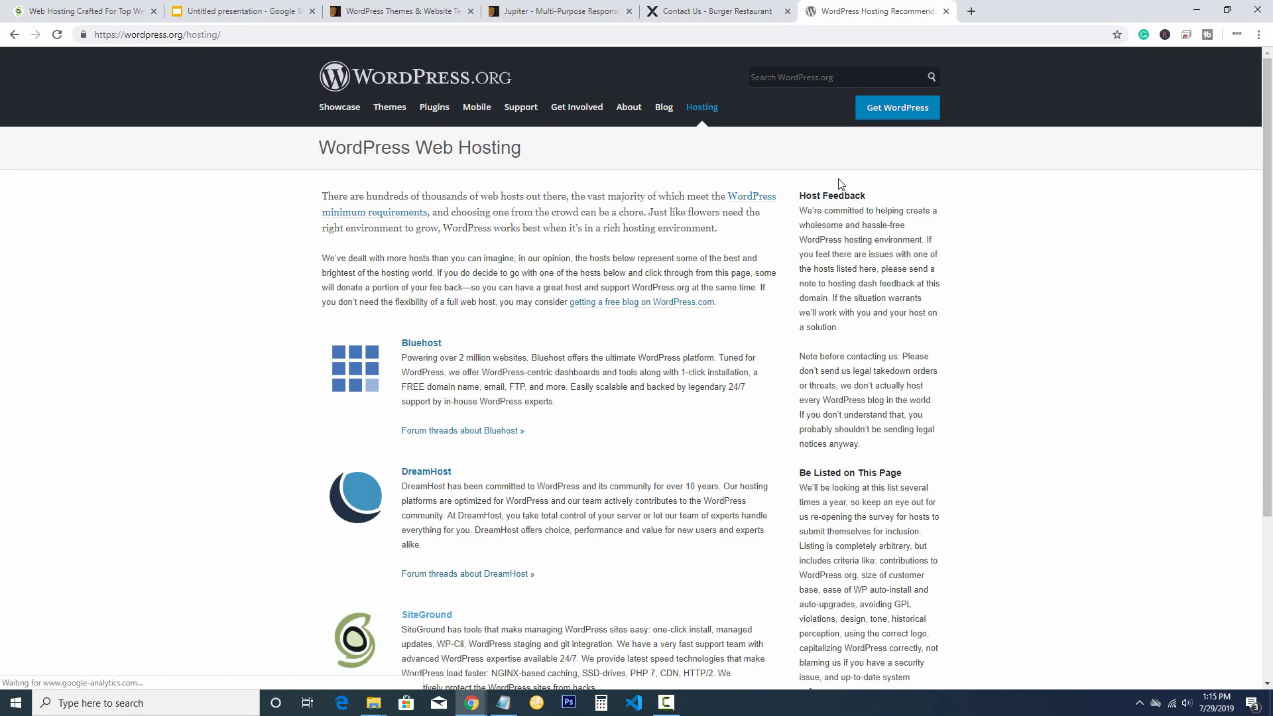
pyautogui.scroll(-2, 862, 199)
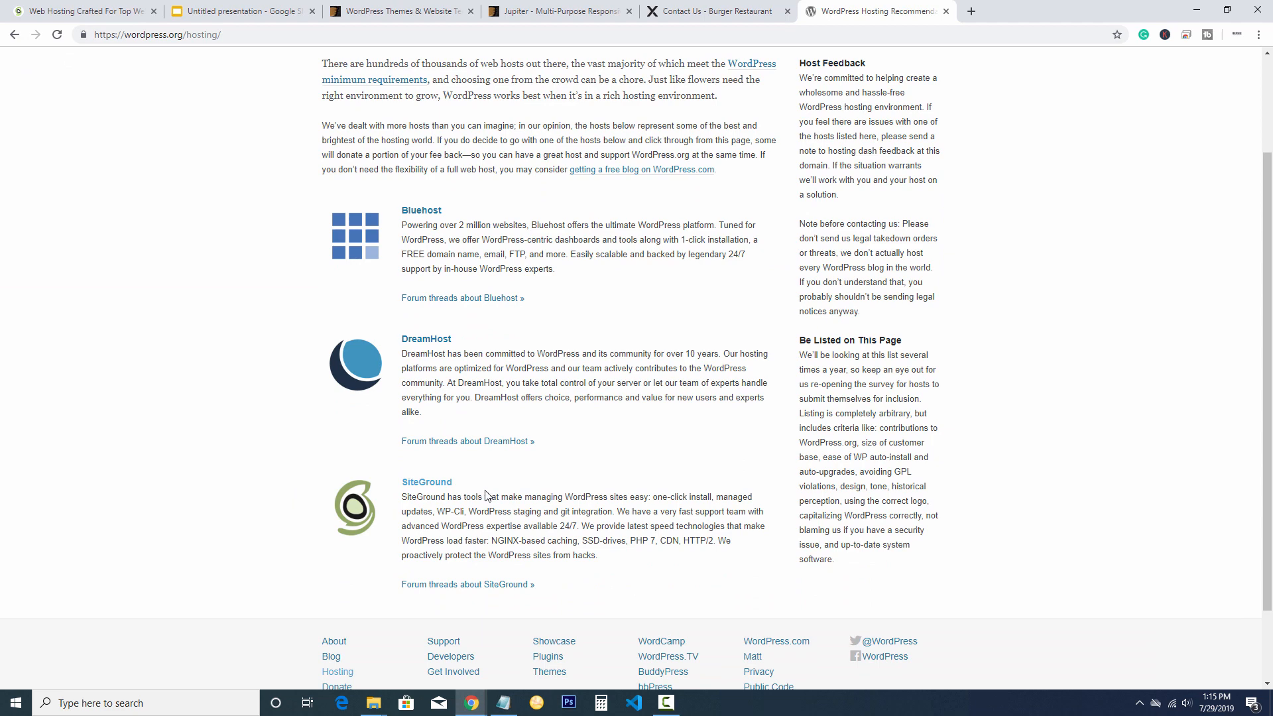
pyautogui.scroll(2, 480, 494)
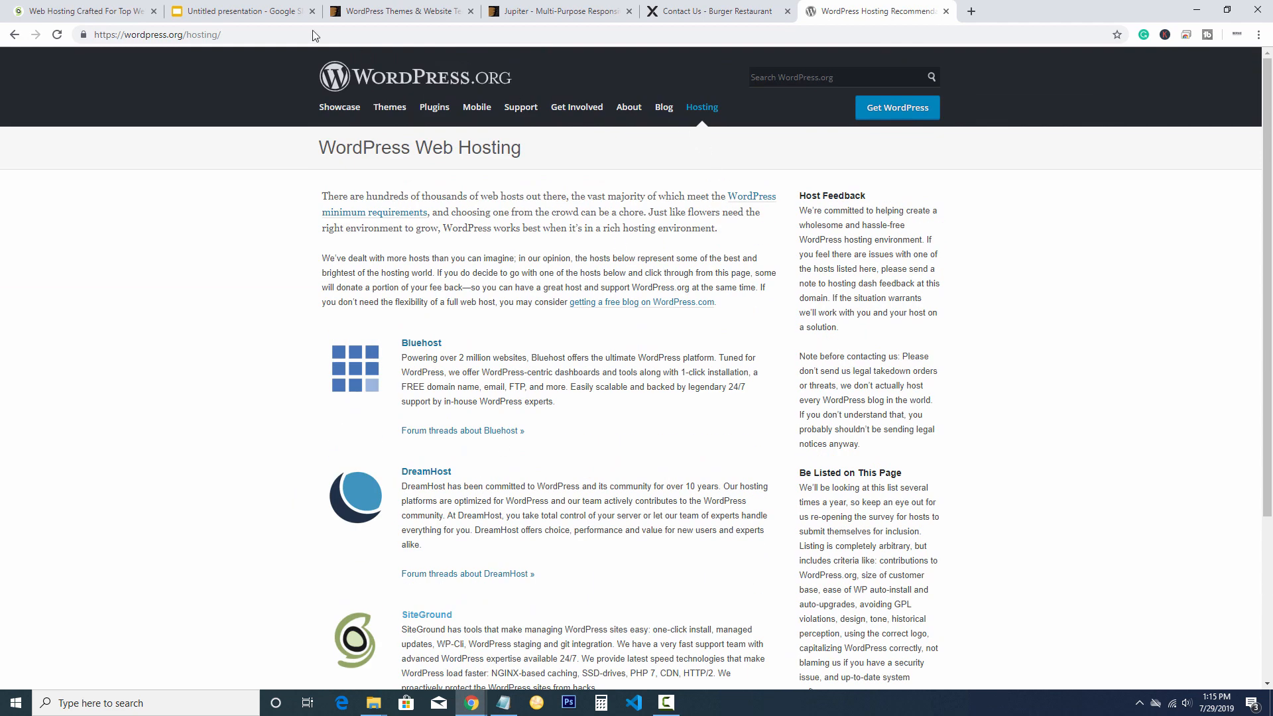
# Search Google for 'best hosting for wordpress 2019'
pyautogui.click(673, 37)
pyautogui.write('google.com')
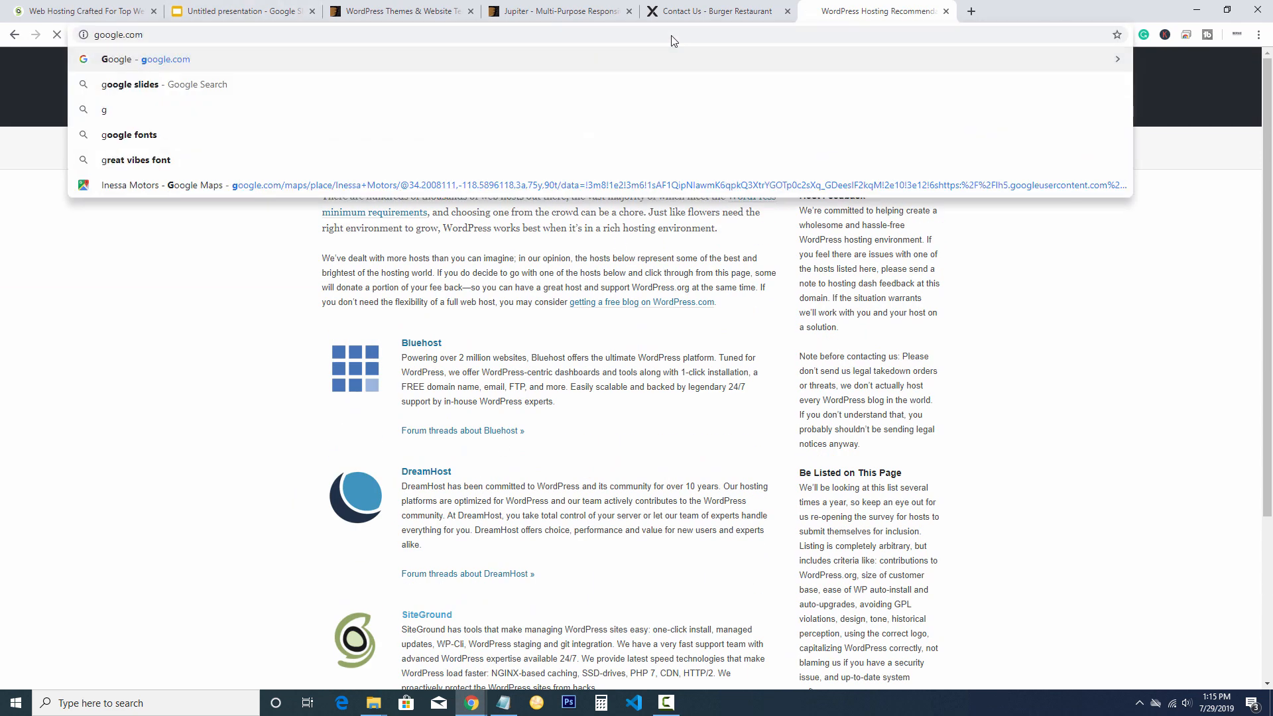
pyautogui.press('Return')
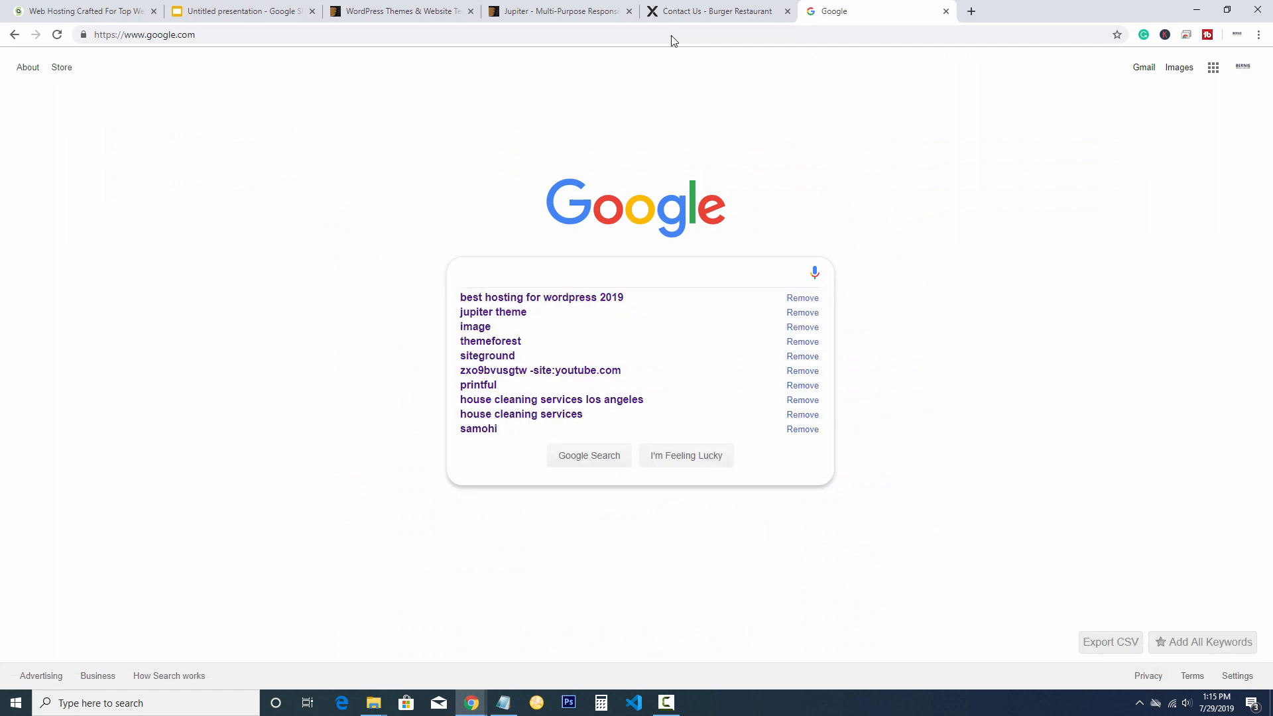
pyautogui.write('best')
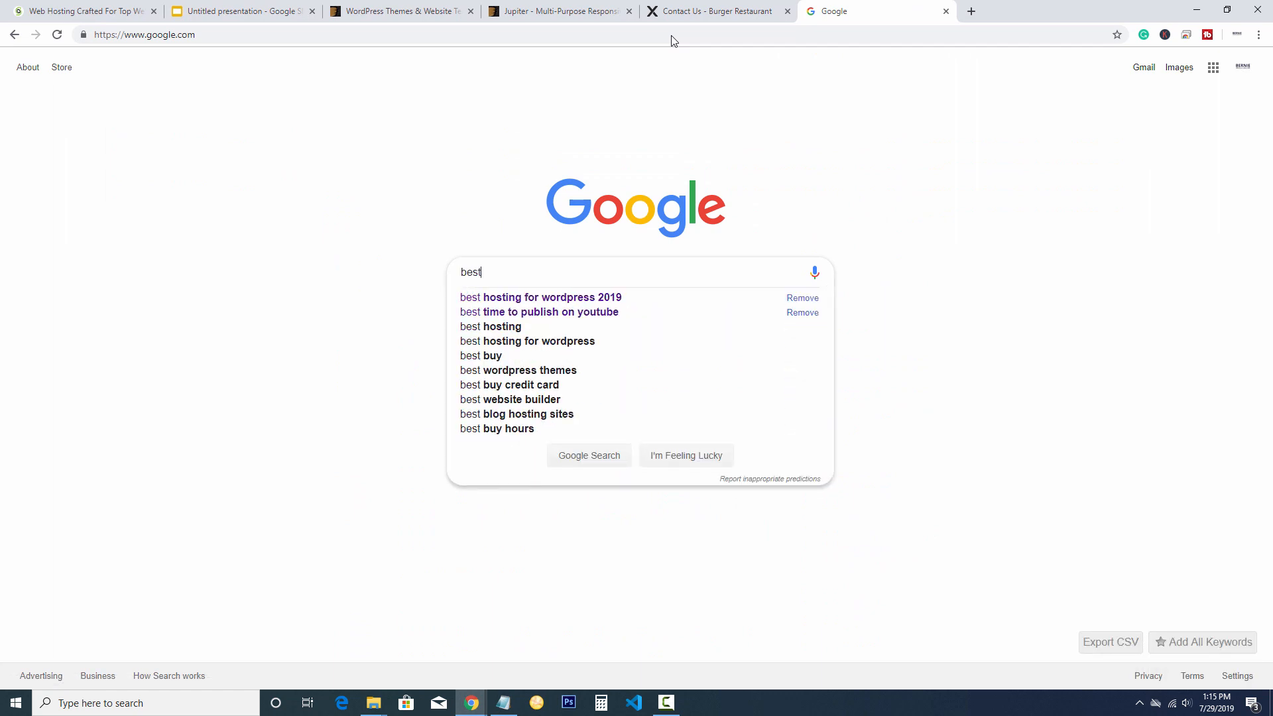
pyautogui.press('Down')
pyautogui.press('Return')
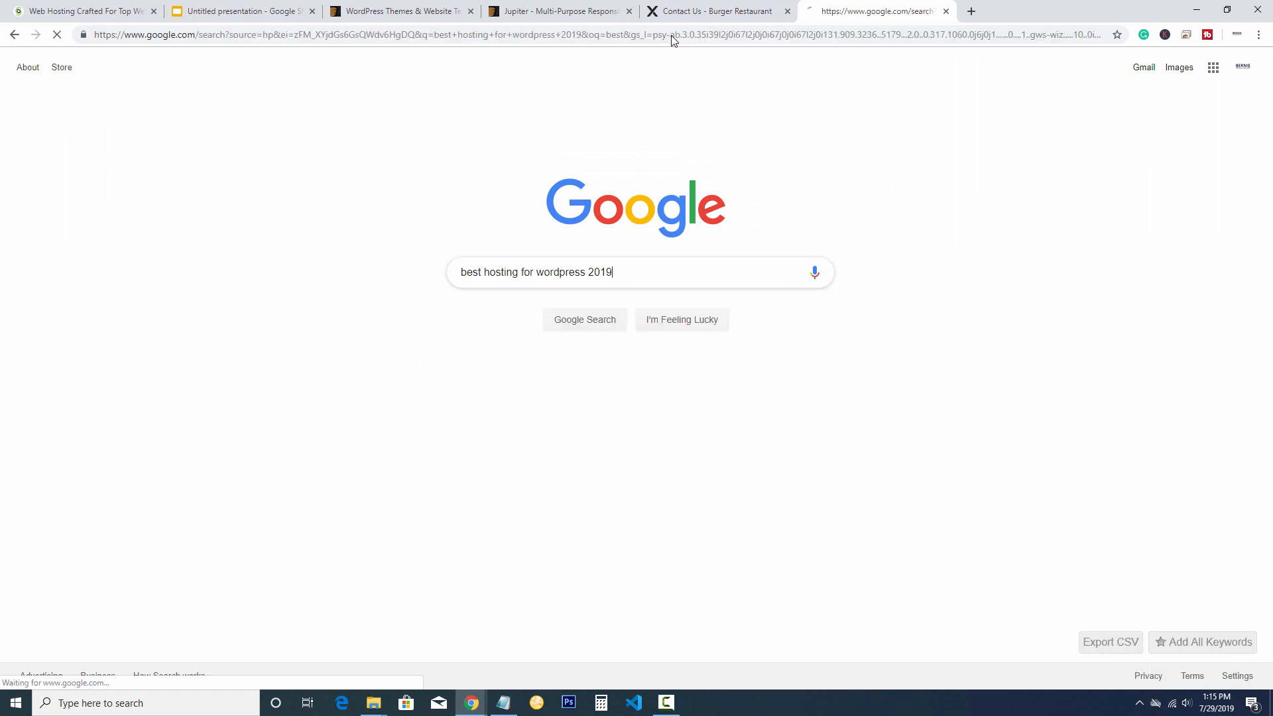
pyautogui.scroll(-3, 575, 287)
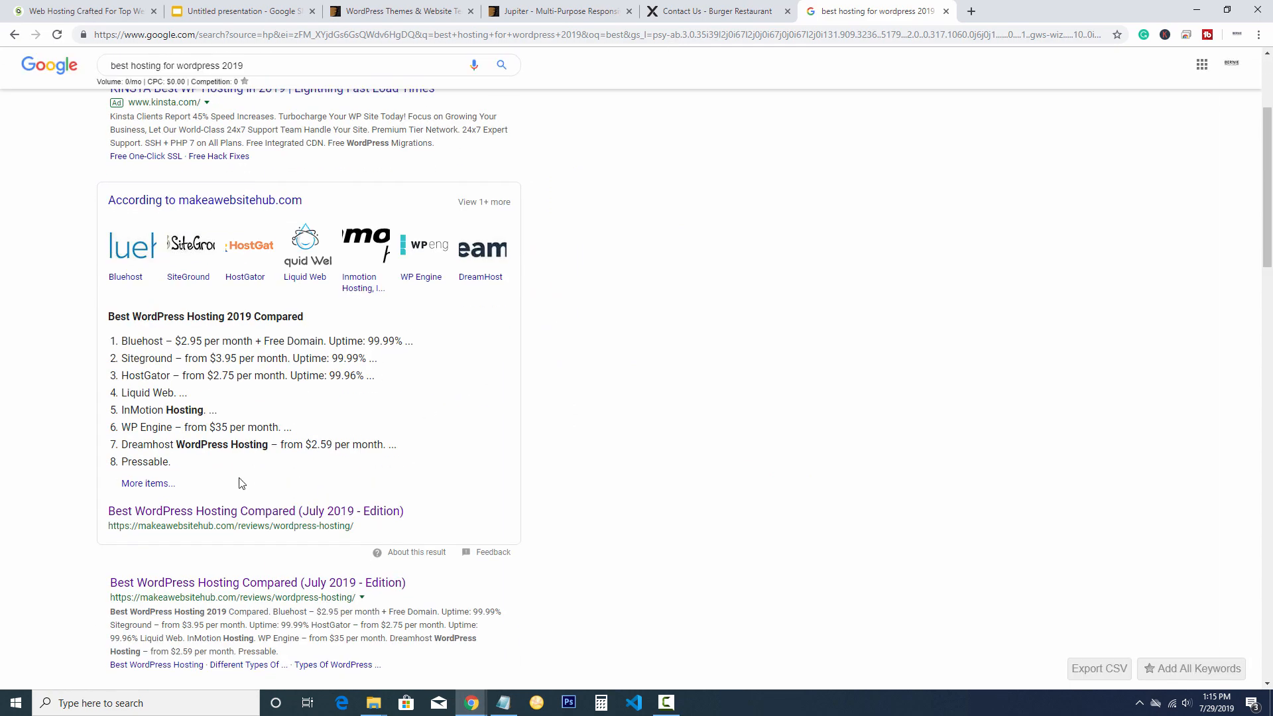
# Read the Best WordPress Hosting Compared review, return to the results, and close the tab
pyautogui.click(242, 514)
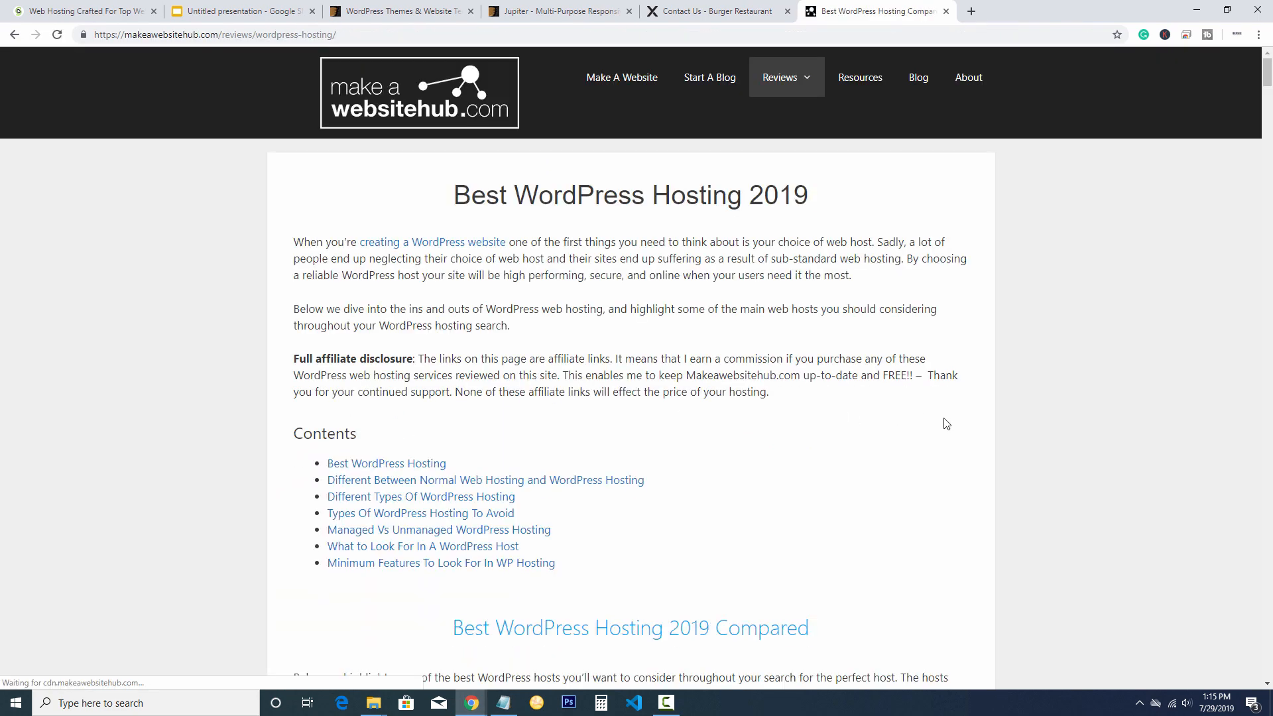
pyautogui.scroll(-10, 945, 422)
pyautogui.scroll(-3, 921, 371)
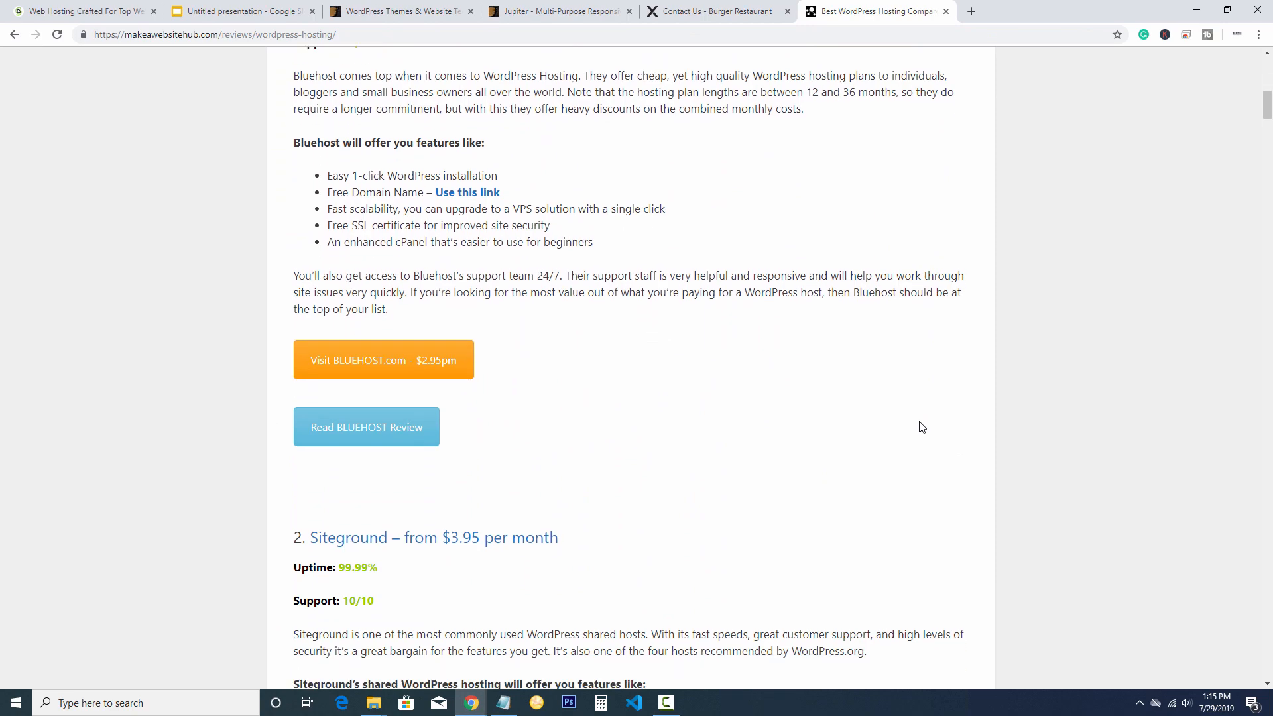
pyautogui.moveTo(292, 373); pyautogui.dragTo(633, 404)
pyautogui.click(632, 405)
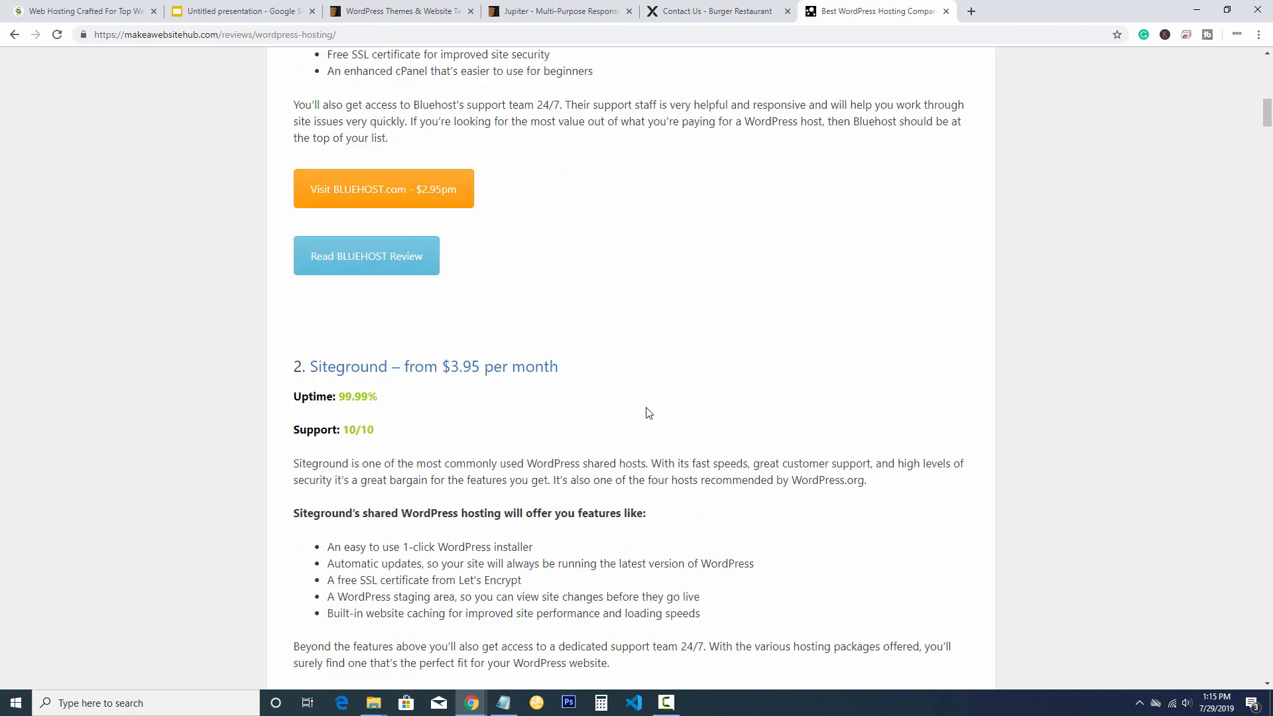
pyautogui.scroll(9, 626, 405)
pyautogui.scroll(5, 621, 405)
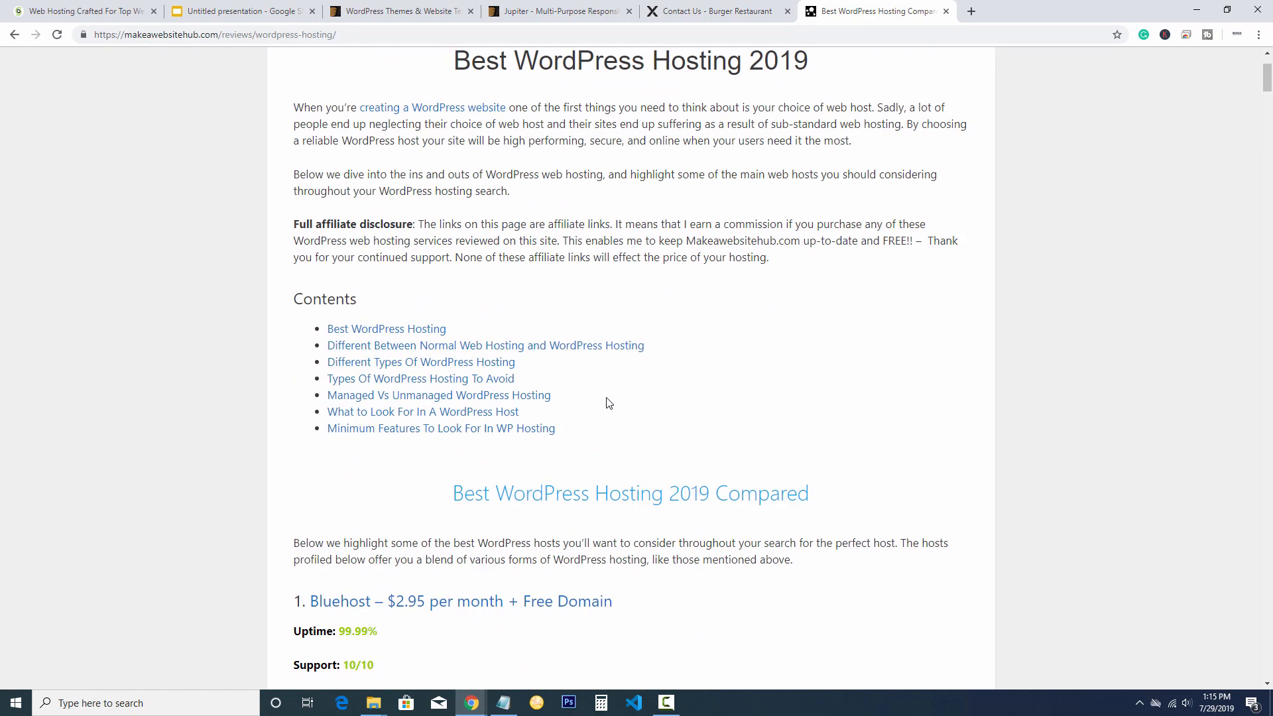
pyautogui.click(15, 35)
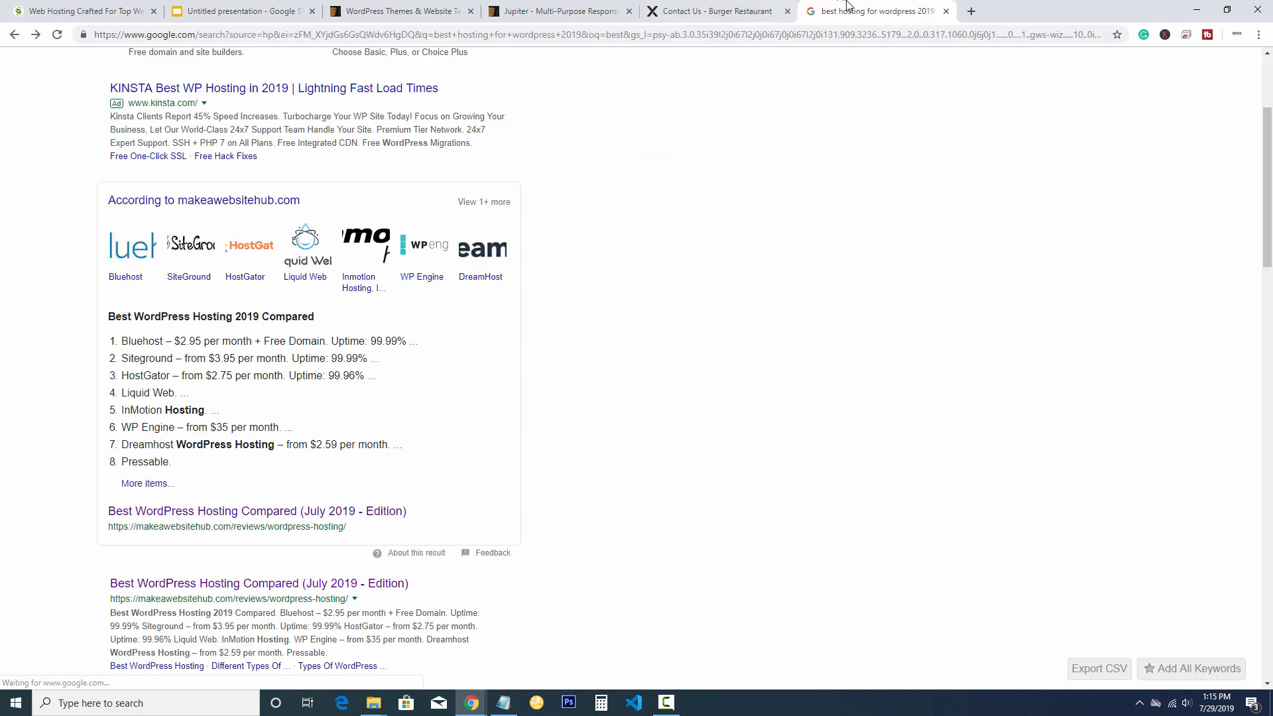
pyautogui.click(946, 11)
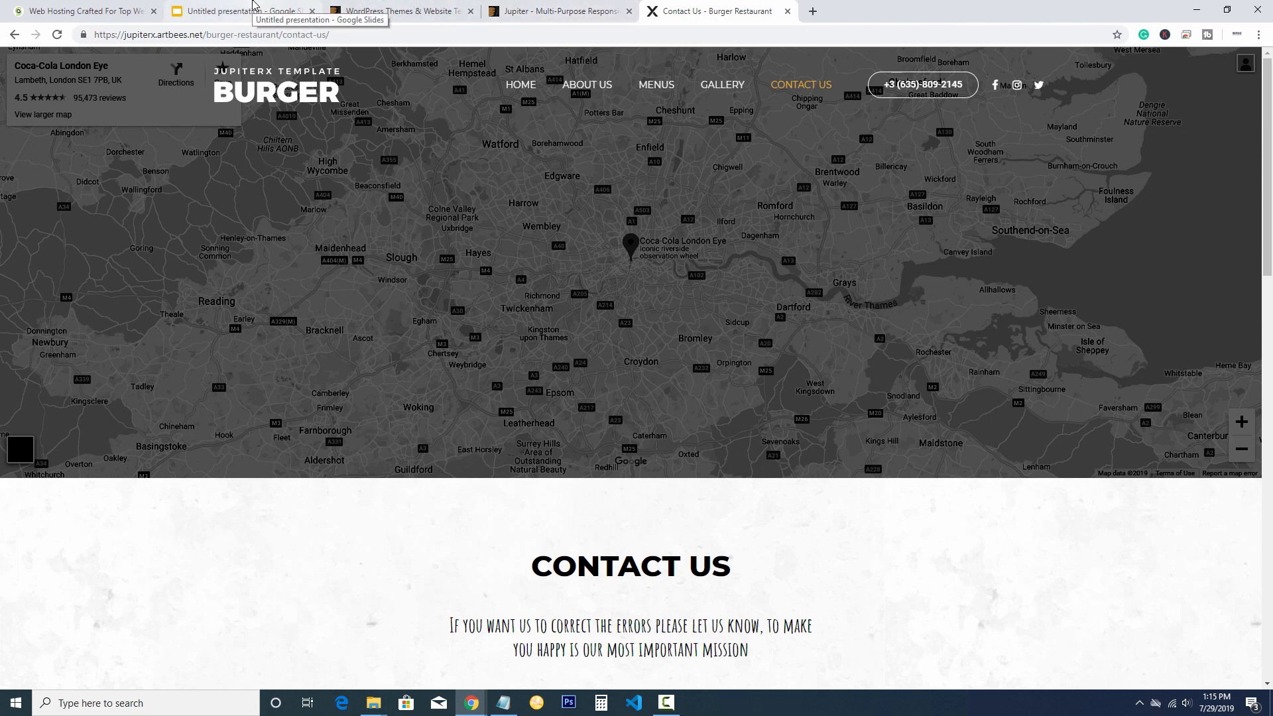
# Return to SiteGround's plans and highlight StartUp's 1 Website and 10 GB Web Space features
pyautogui.click(96, 9)
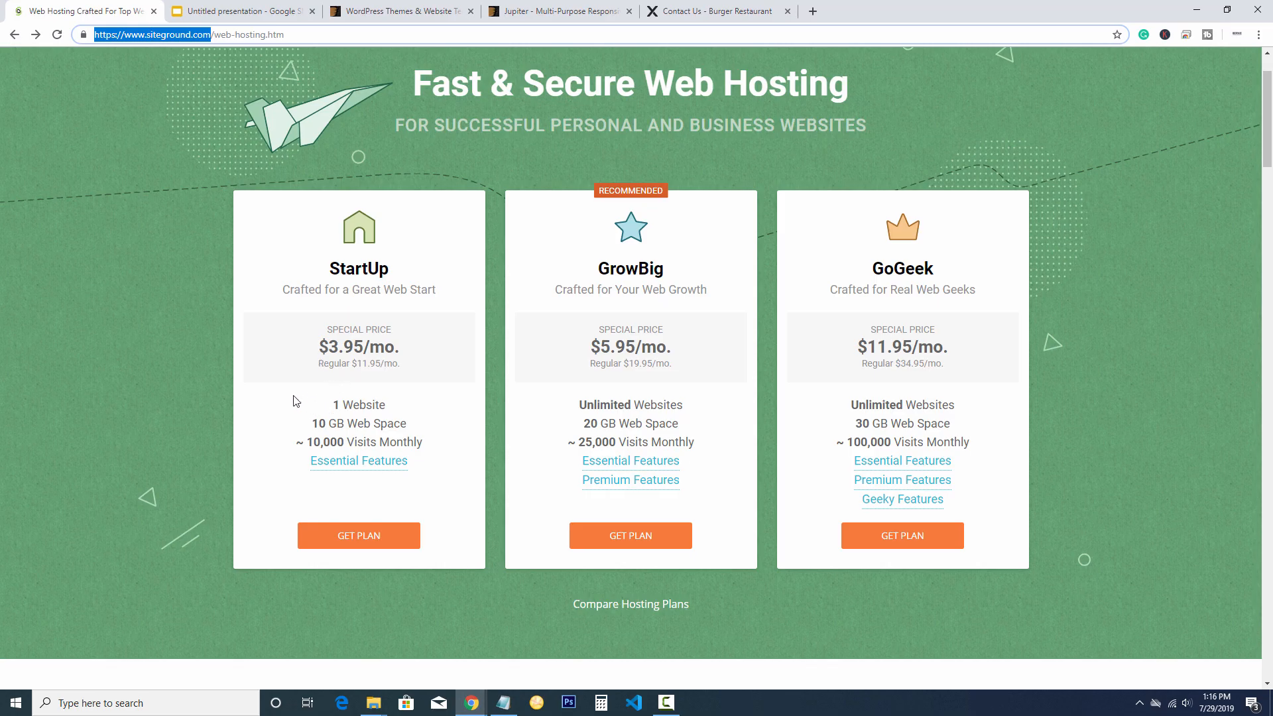
pyautogui.moveTo(304, 401); pyautogui.dragTo(402, 406)
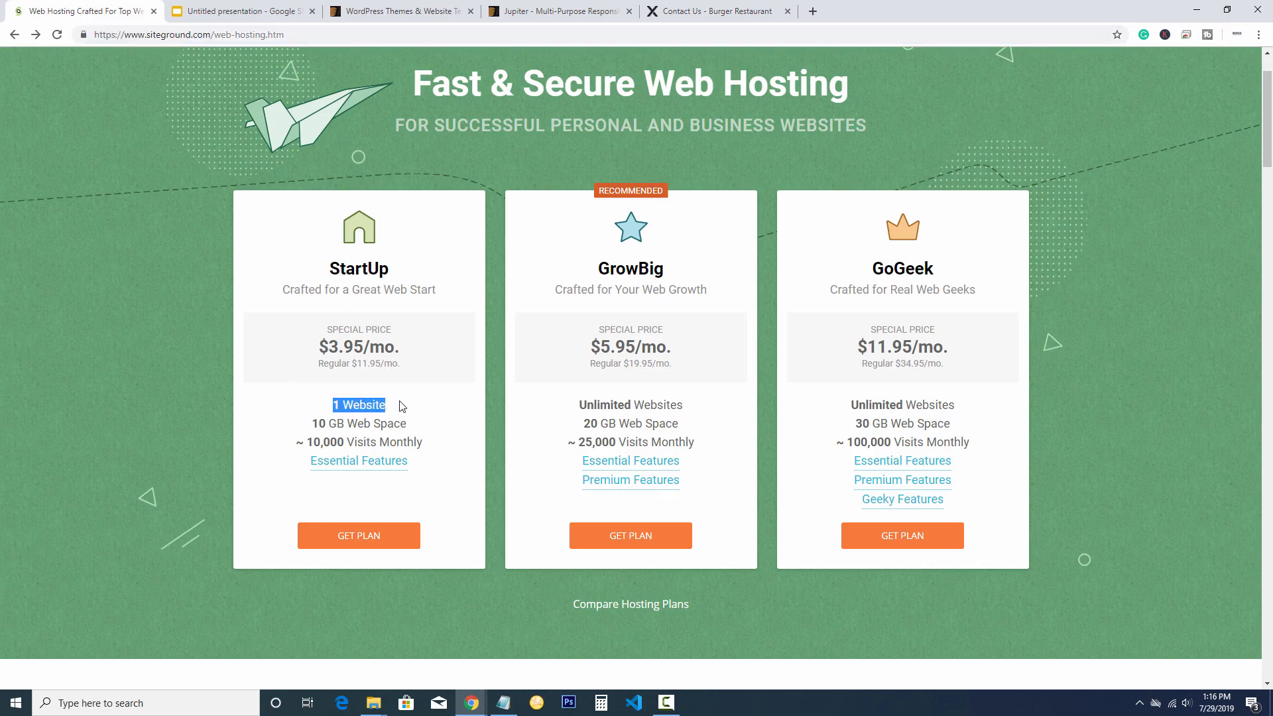
pyautogui.moveTo(294, 427); pyautogui.dragTo(276, 448)
pyautogui.click(268, 456)
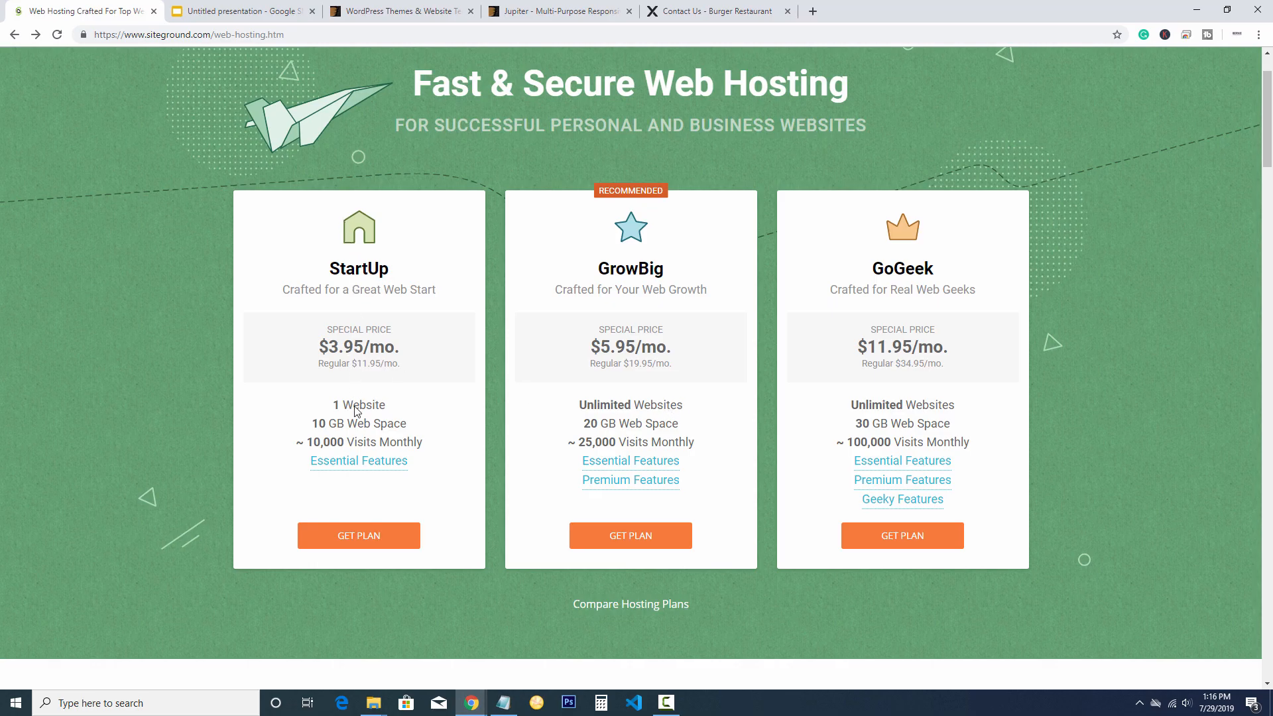
# Start ordering the StartUp plan and review the domain extension list
pyautogui.click(362, 535)
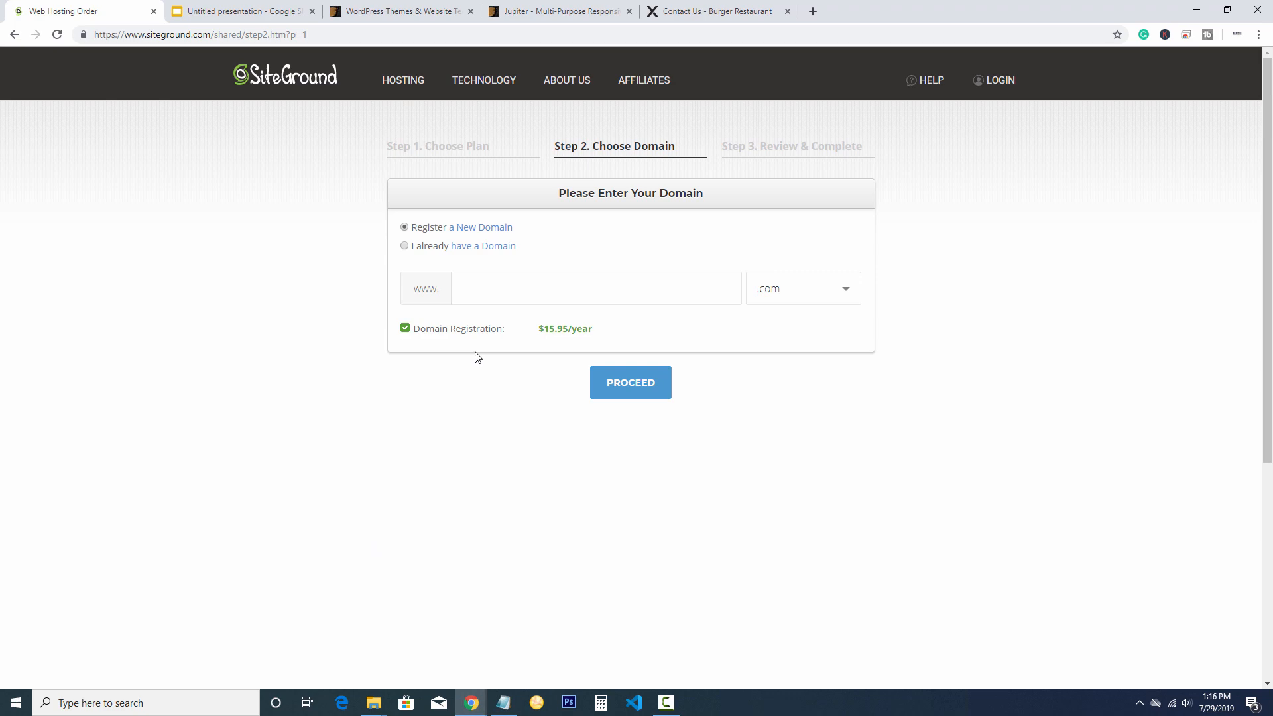
pyautogui.click(494, 296)
pyautogui.click(808, 297)
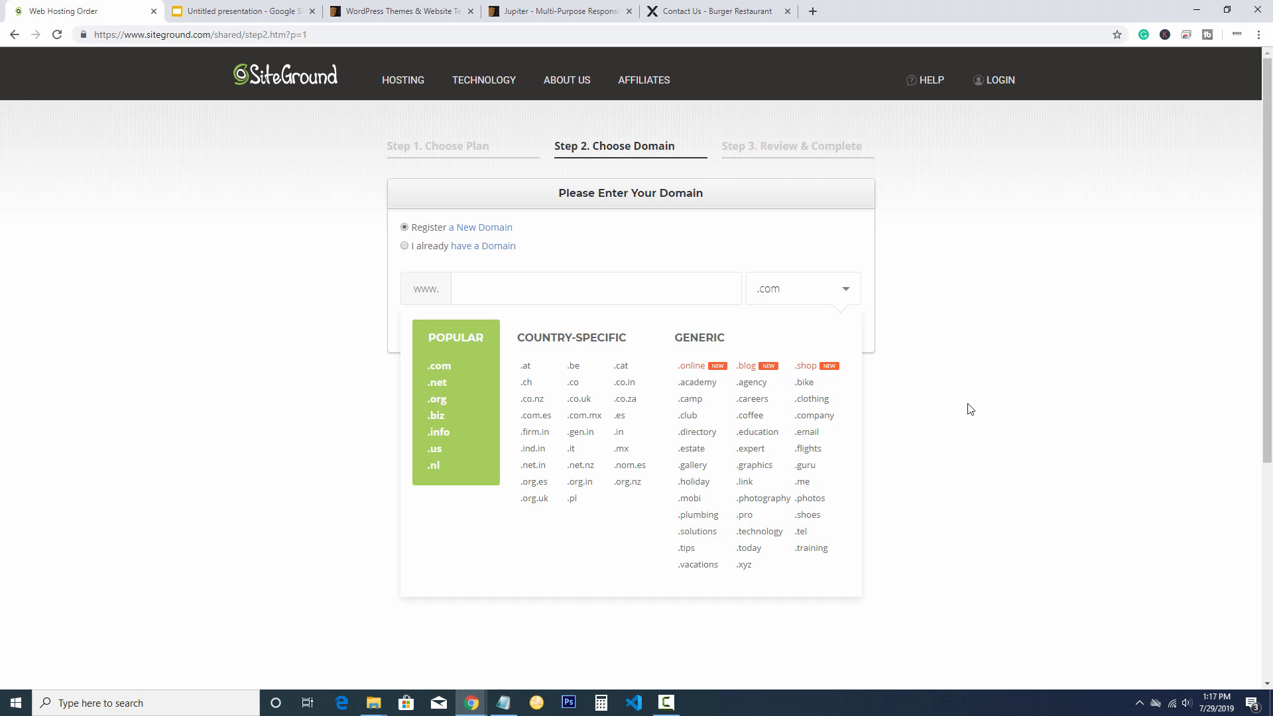
# Register the new domain jupitertheme2019.com and proceed to Review & Complete
pyautogui.click(568, 290)
pyautogui.write('te')
pyautogui.press('BackSpace')
pyautogui.press('BackSpace')
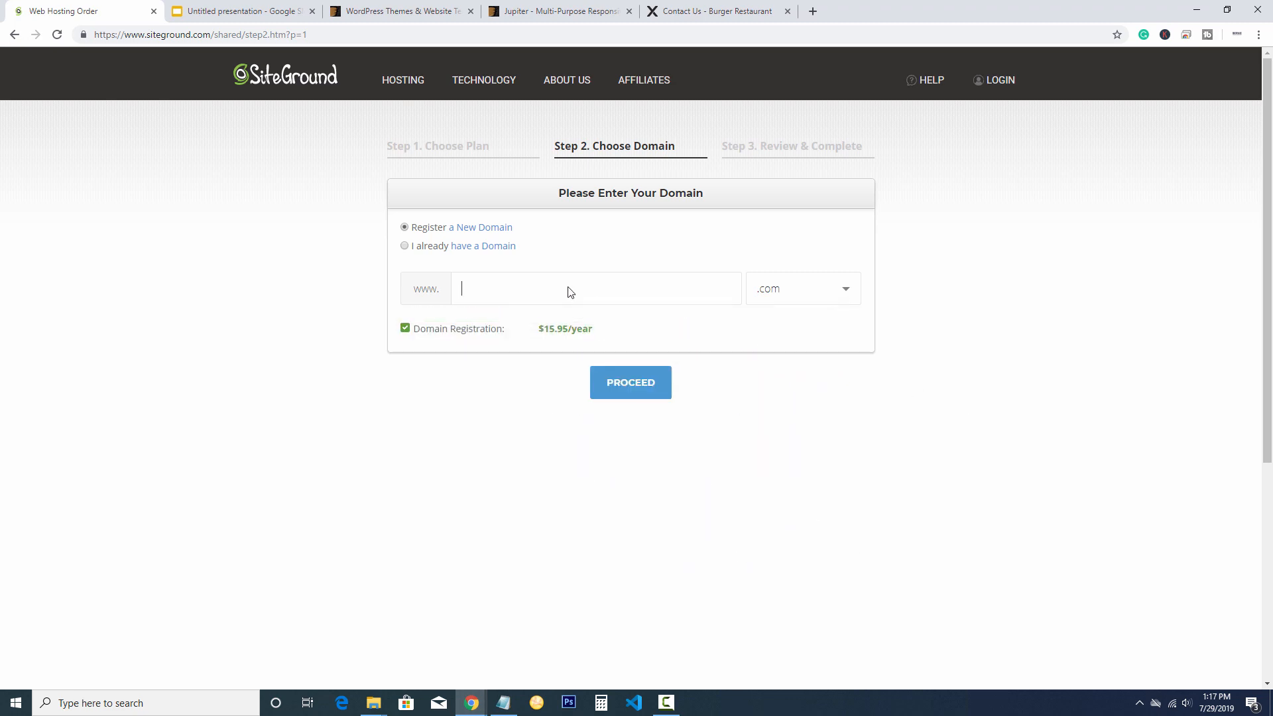
pyautogui.write('wp')
pyautogui.press('BackSpace')
pyautogui.press('BackSpace')
pyautogui.write('wp')
pyautogui.press('BackSpace')
pyautogui.press('BackSpace')
pyautogui.write('jupitertheme2019')
pyautogui.press('Return')
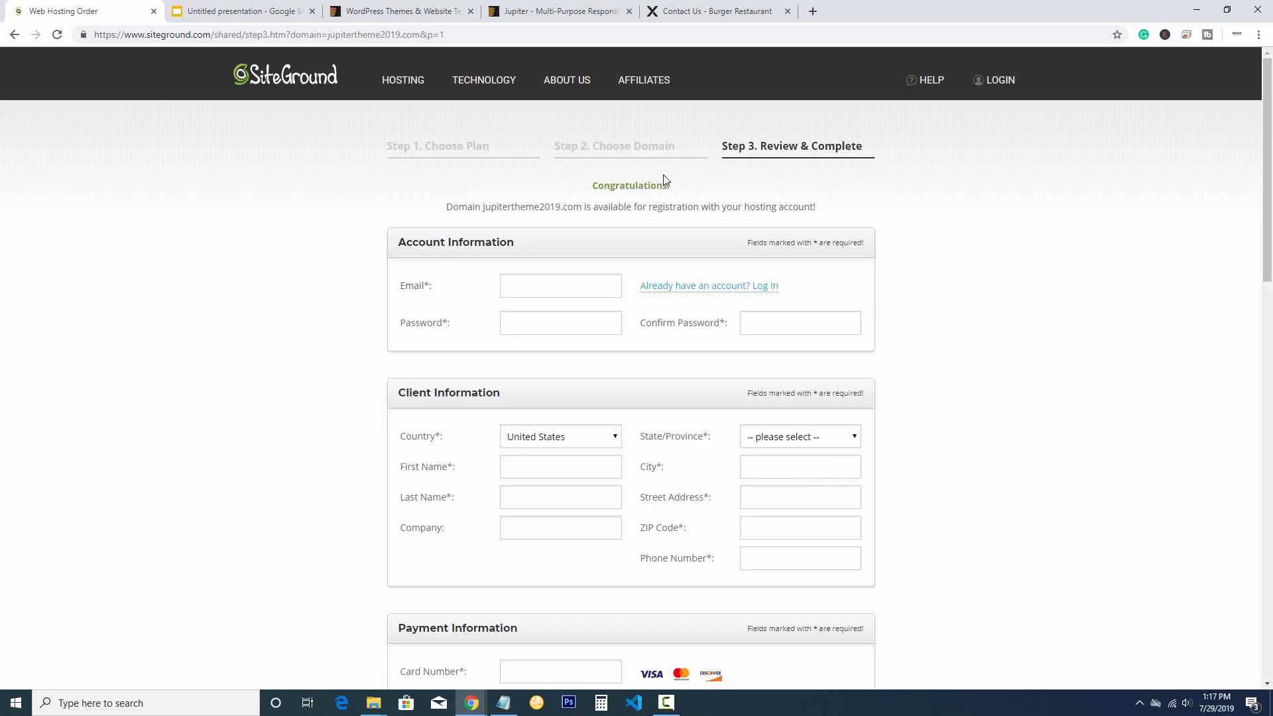
# Close the Special Price offer and scroll down to the 63.35 USD order total
pyautogui.moveTo(671, 190); pyautogui.dragTo(592, 192)
pyautogui.click(1086, 278)
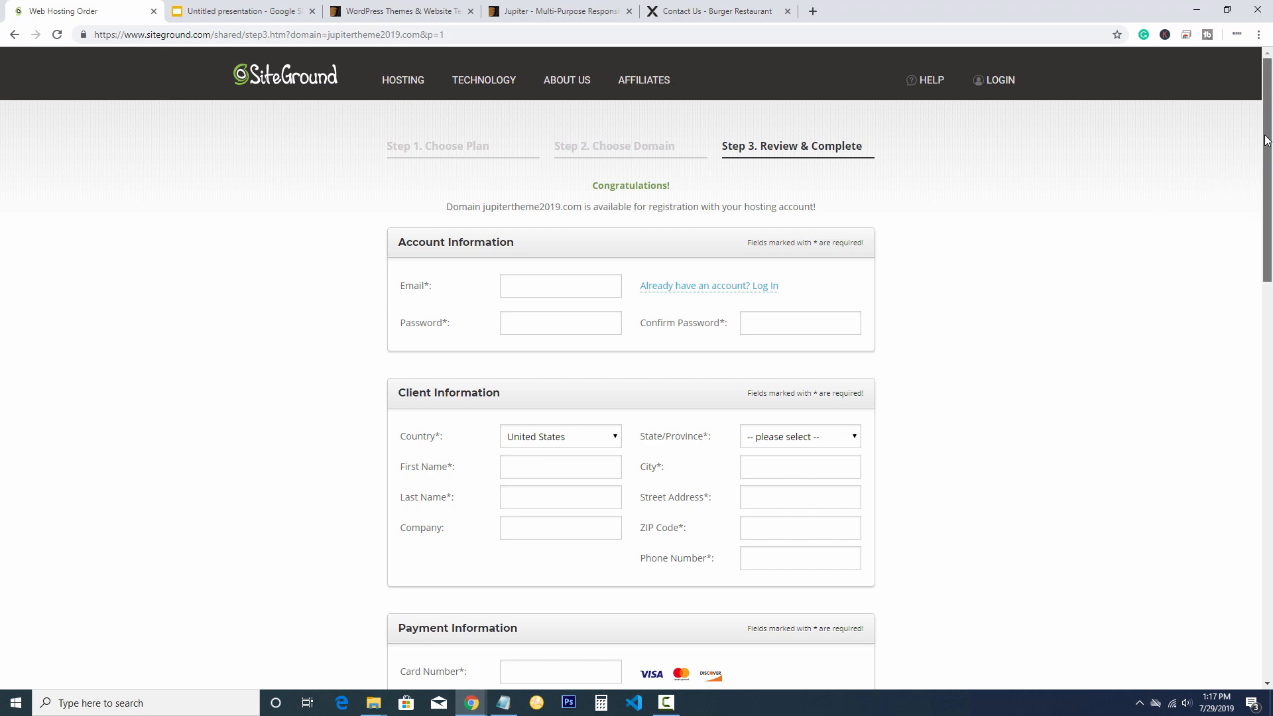
pyautogui.moveTo(1265, 140); pyautogui.dragTo(1261, 201)
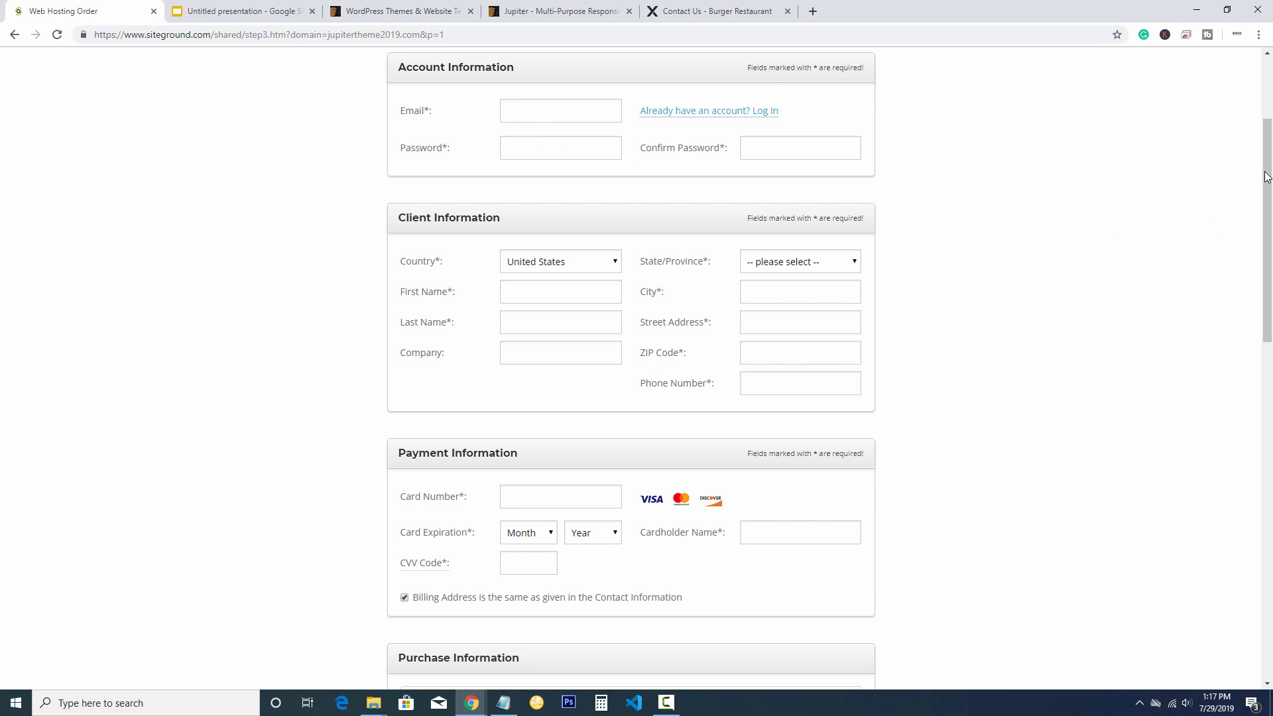
pyautogui.moveTo(1267, 173); pyautogui.dragTo(1241, 221)
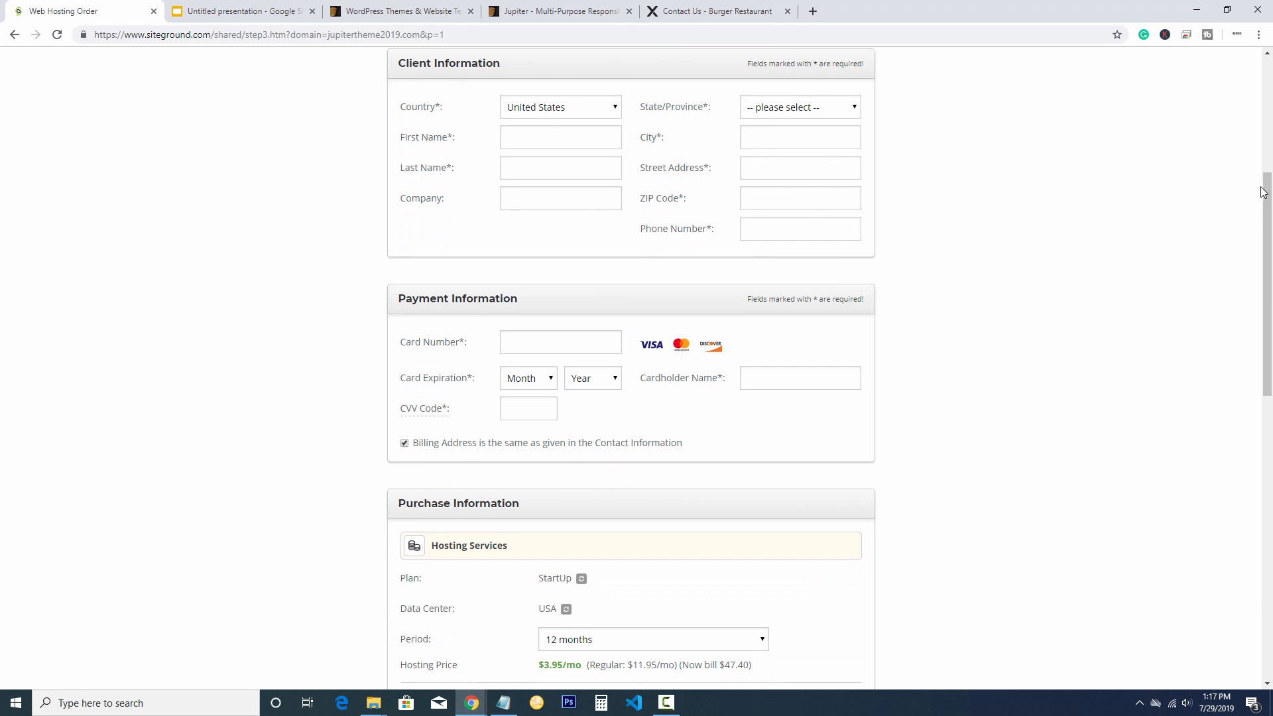
pyautogui.moveTo(1263, 192); pyautogui.dragTo(1221, 276)
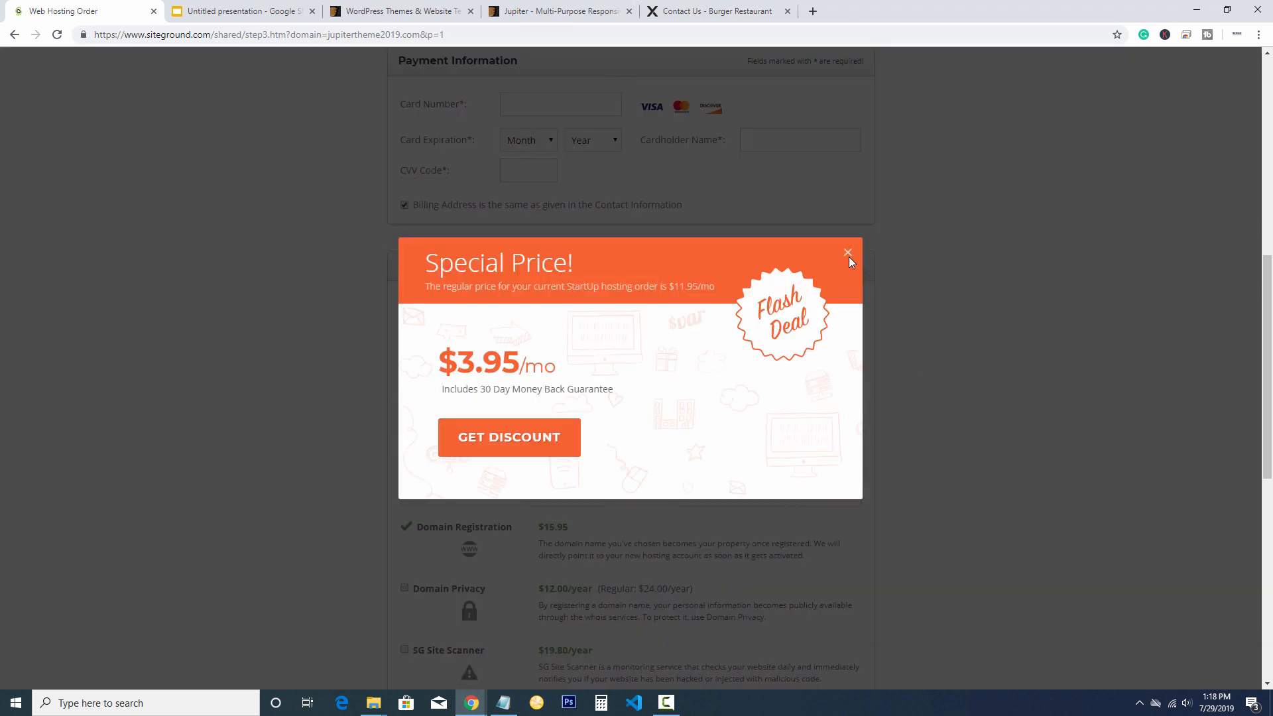
pyautogui.click(847, 254)
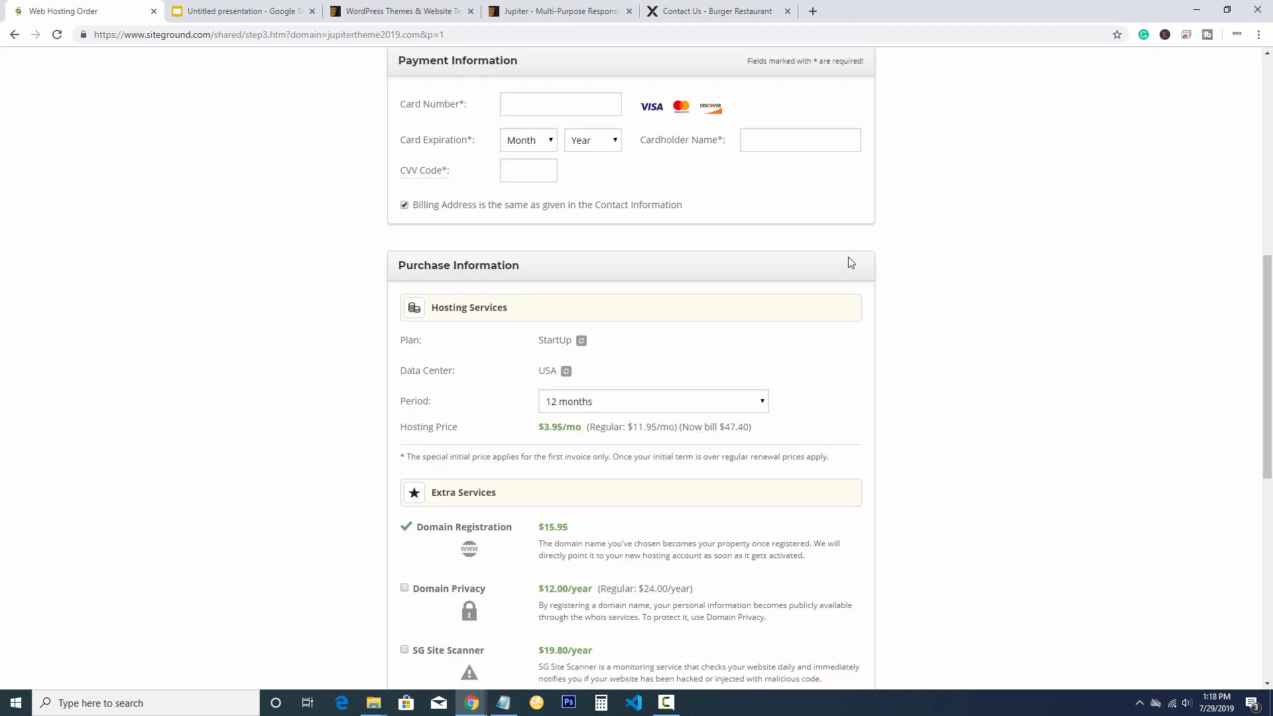
pyautogui.moveTo(1266, 295); pyautogui.dragTo(1233, 360)
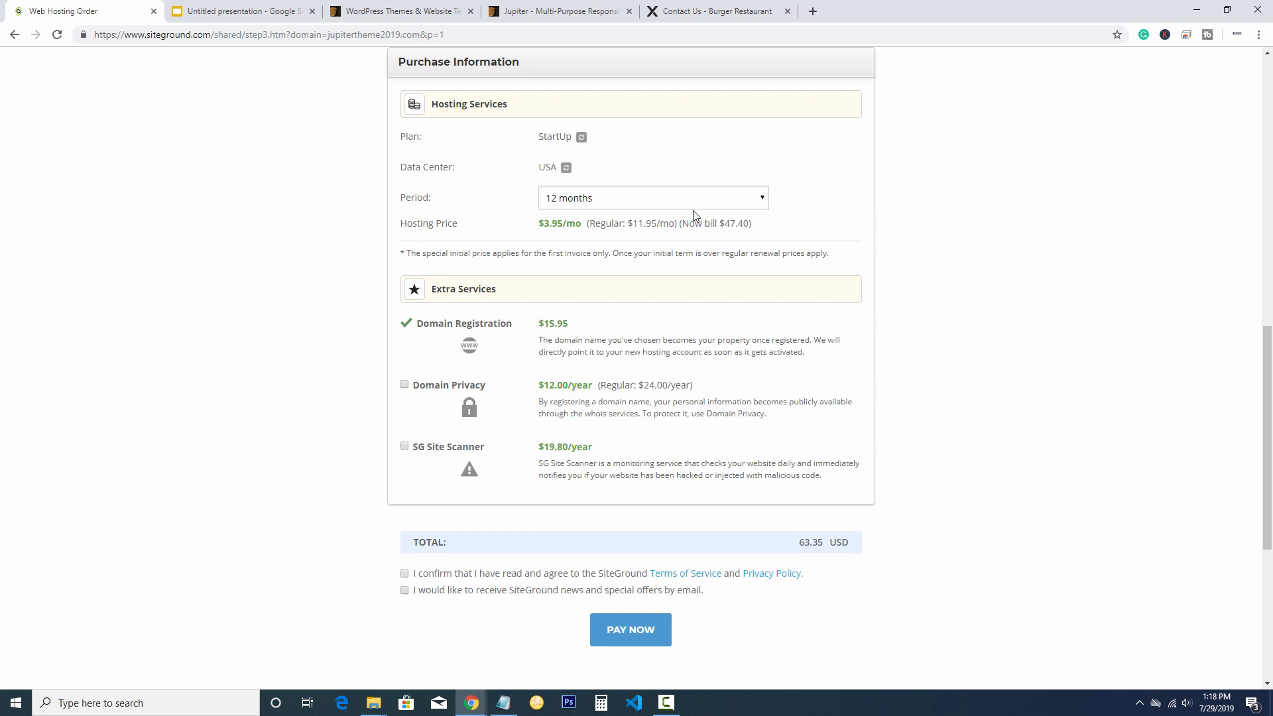
pyautogui.click(650, 199)
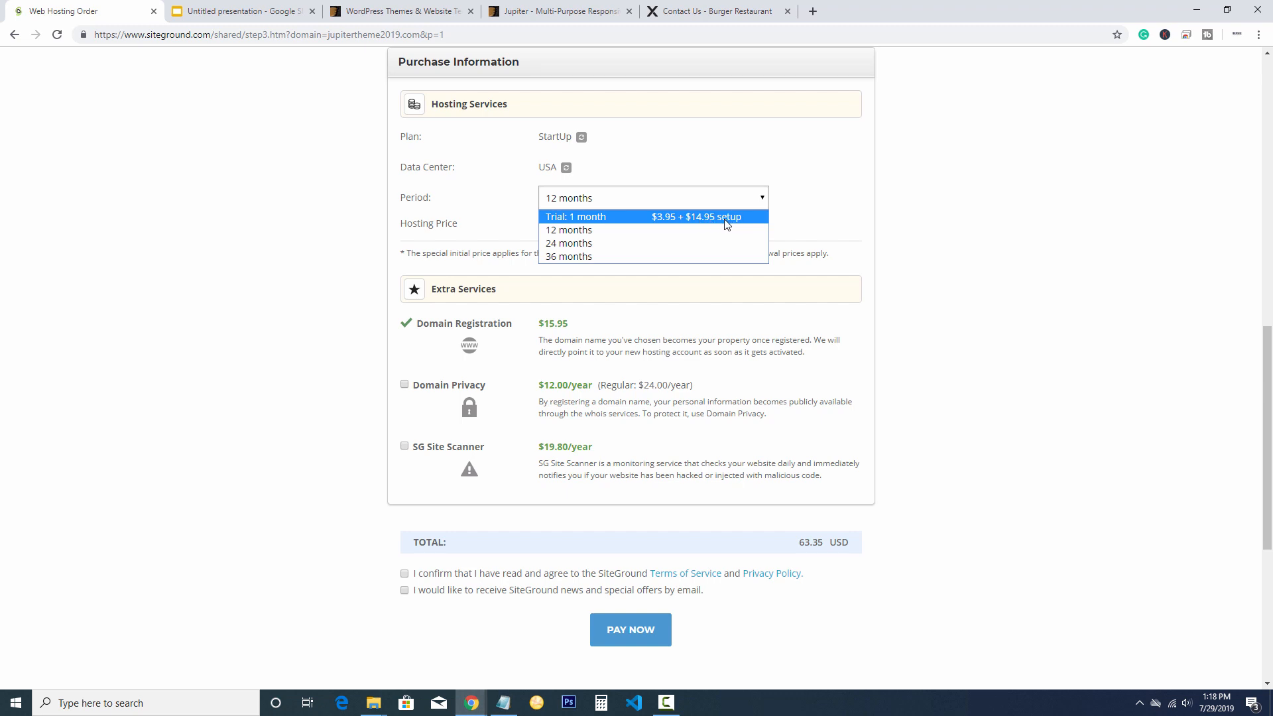
pyautogui.click(558, 235)
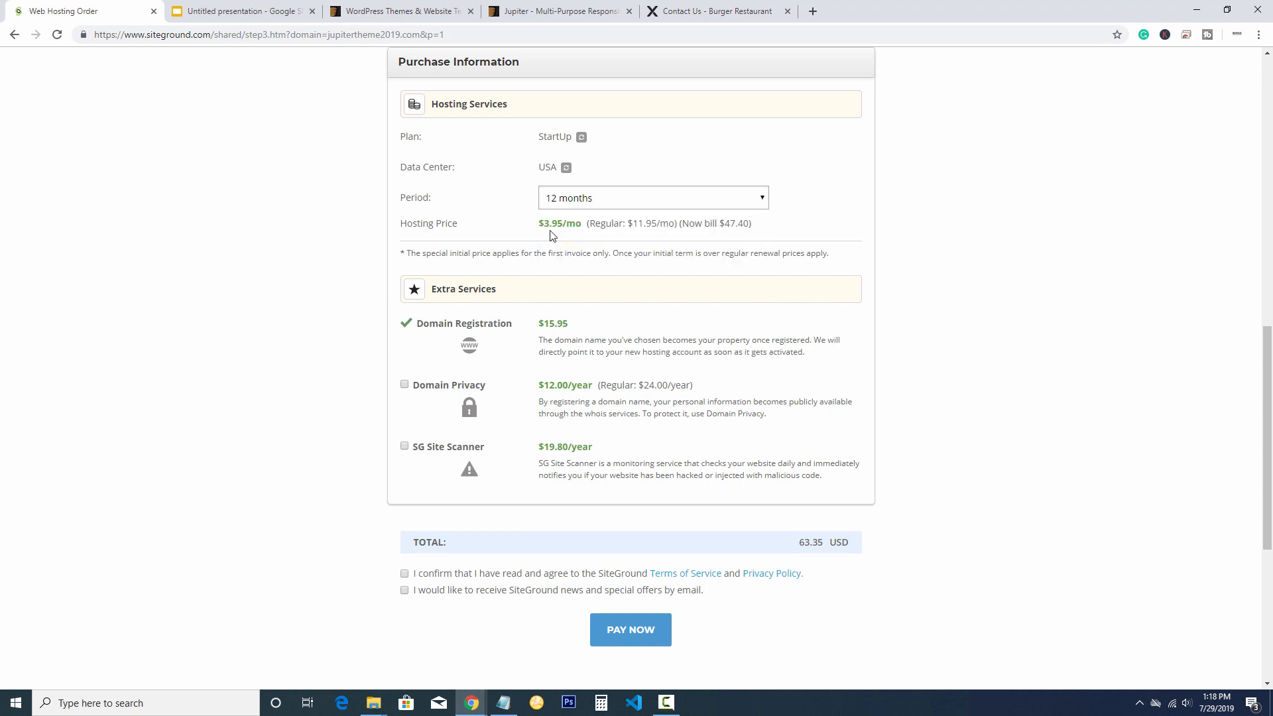
pyautogui.moveTo(725, 224); pyautogui.dragTo(798, 226)
pyautogui.click(796, 226)
pyautogui.click(761, 202)
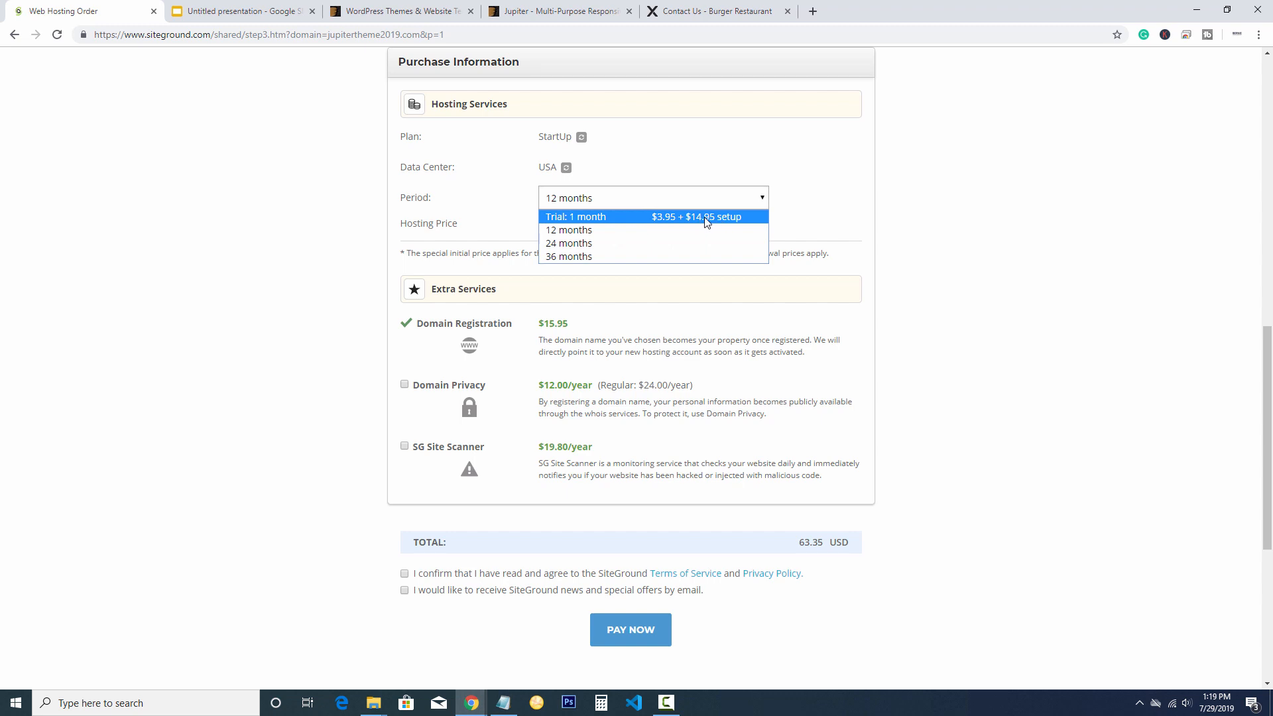
pyautogui.click(817, 200)
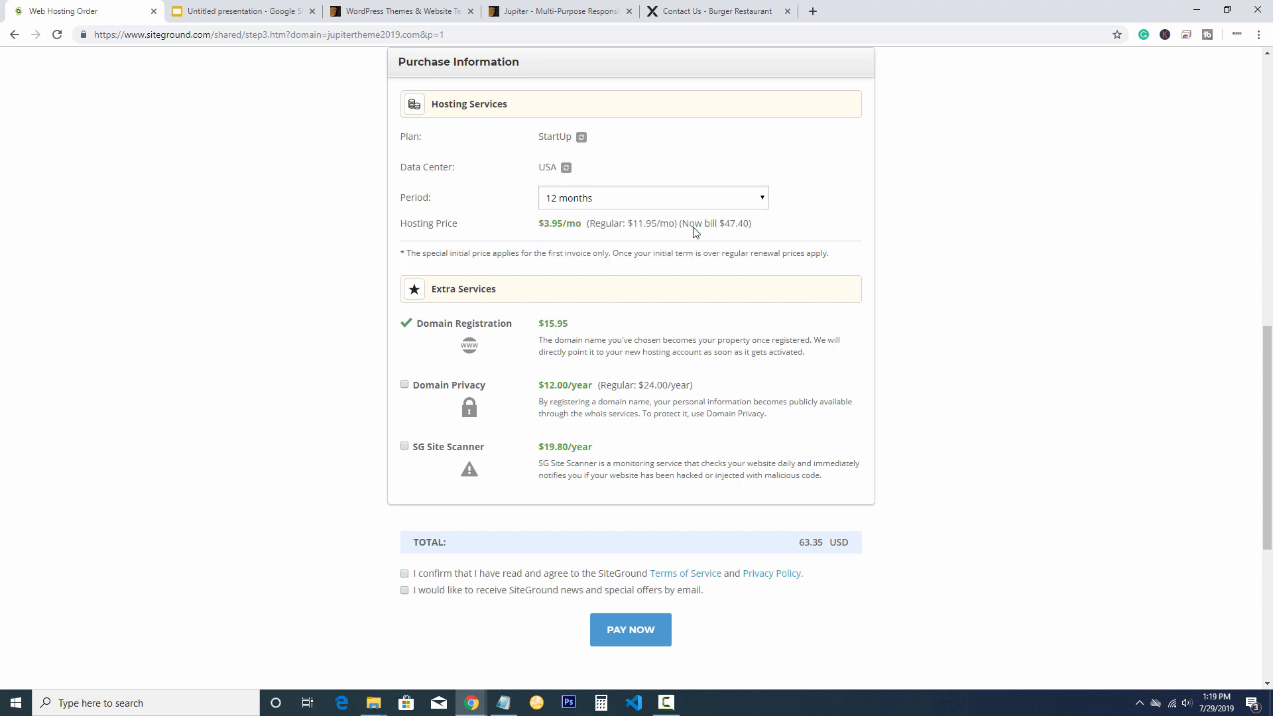
pyautogui.moveTo(725, 222); pyautogui.dragTo(760, 224)
pyautogui.click(784, 226)
pyautogui.scroll(-1, 945, 281)
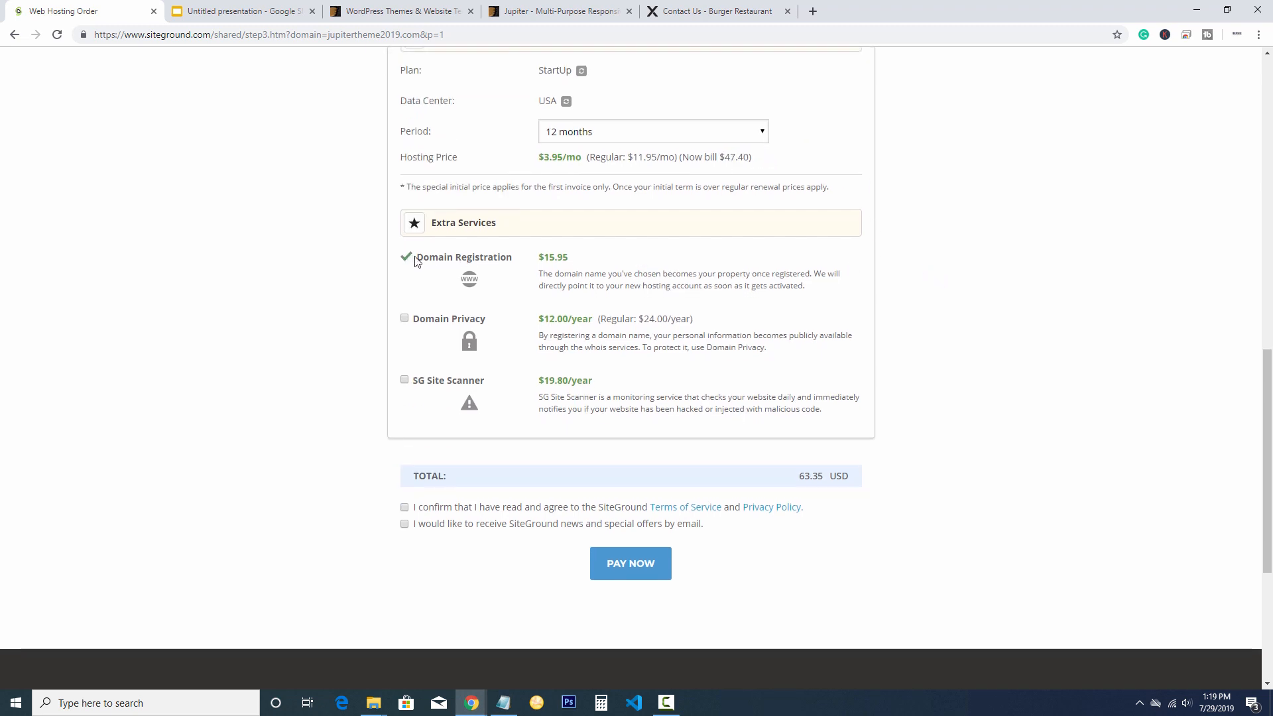
pyautogui.moveTo(577, 260); pyautogui.dragTo(537, 259)
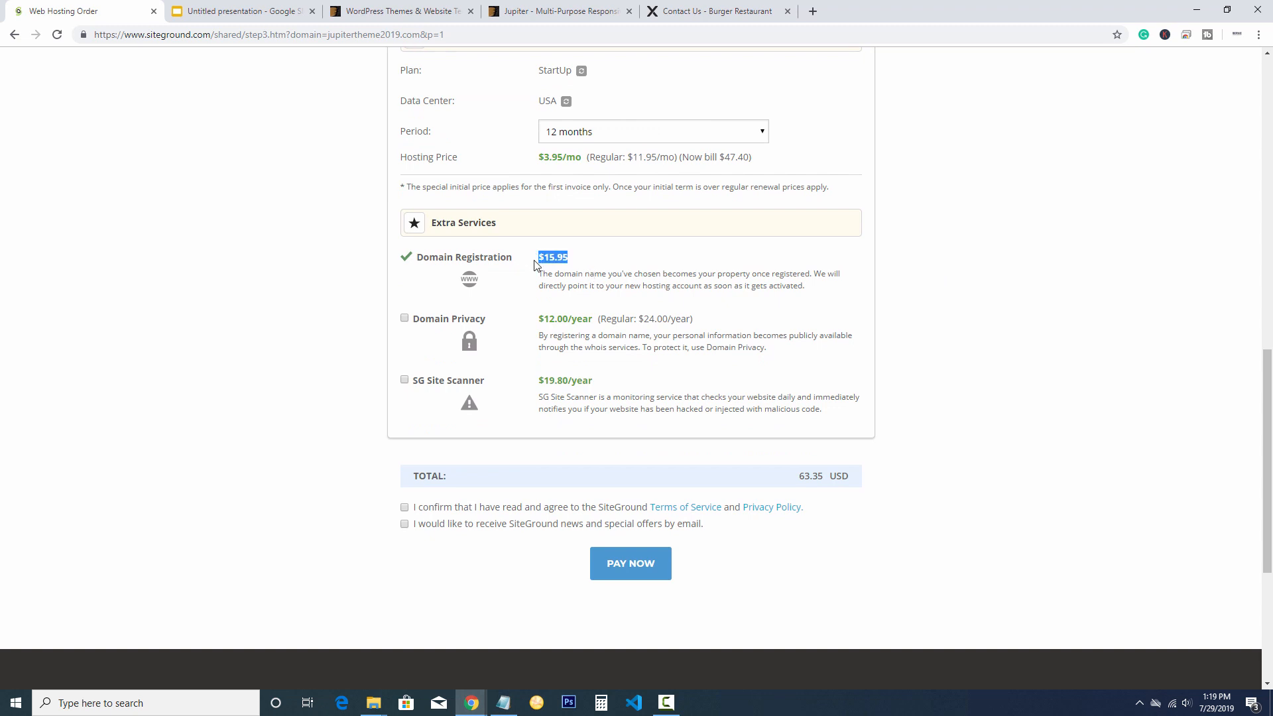
pyautogui.click(580, 268)
pyautogui.scroll(-1, 580, 268)
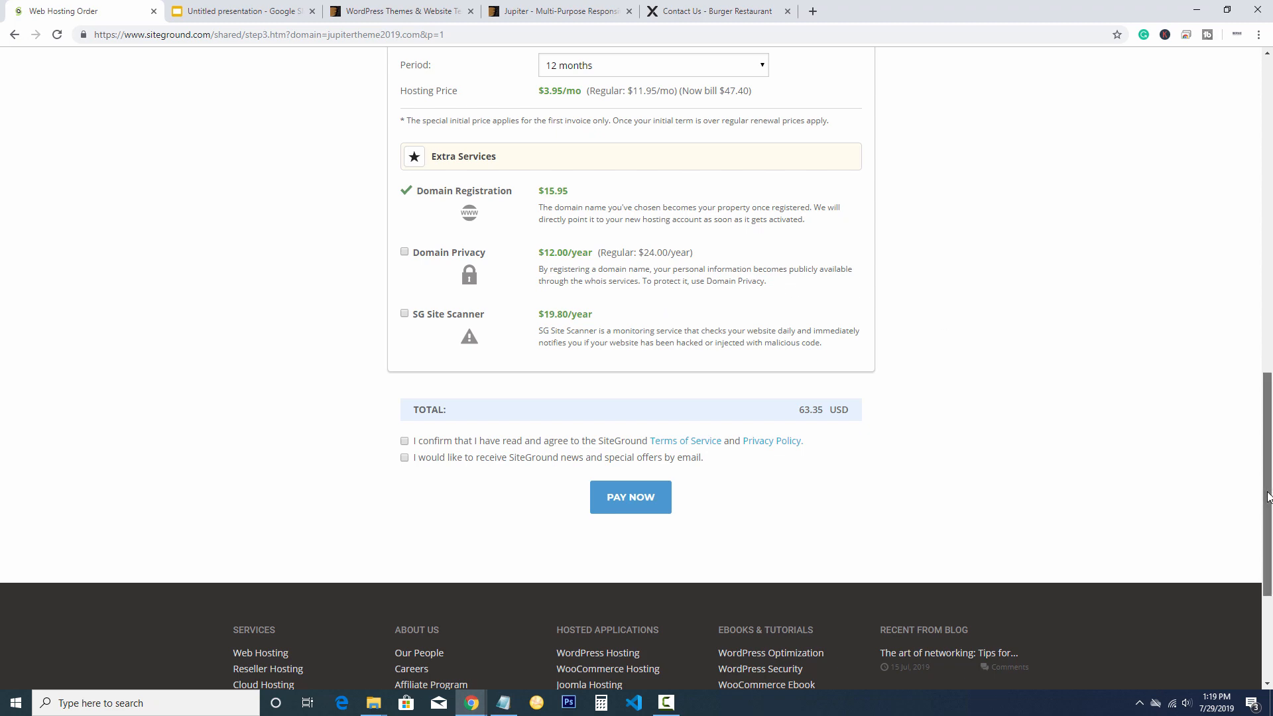
# Scroll through the SiteGround page and back up to the top
pyautogui.moveTo(1267, 488); pyautogui.dragTo(1191, 219)
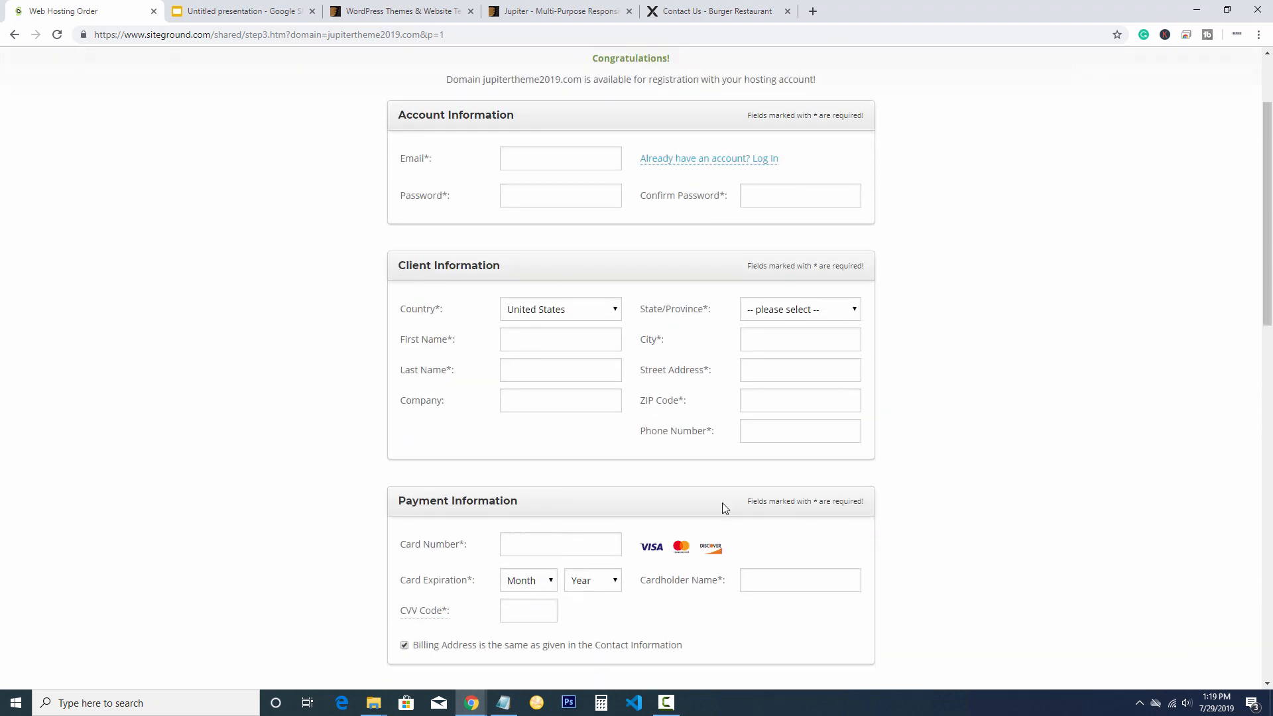
pyautogui.scroll(-4, 1263, 298)
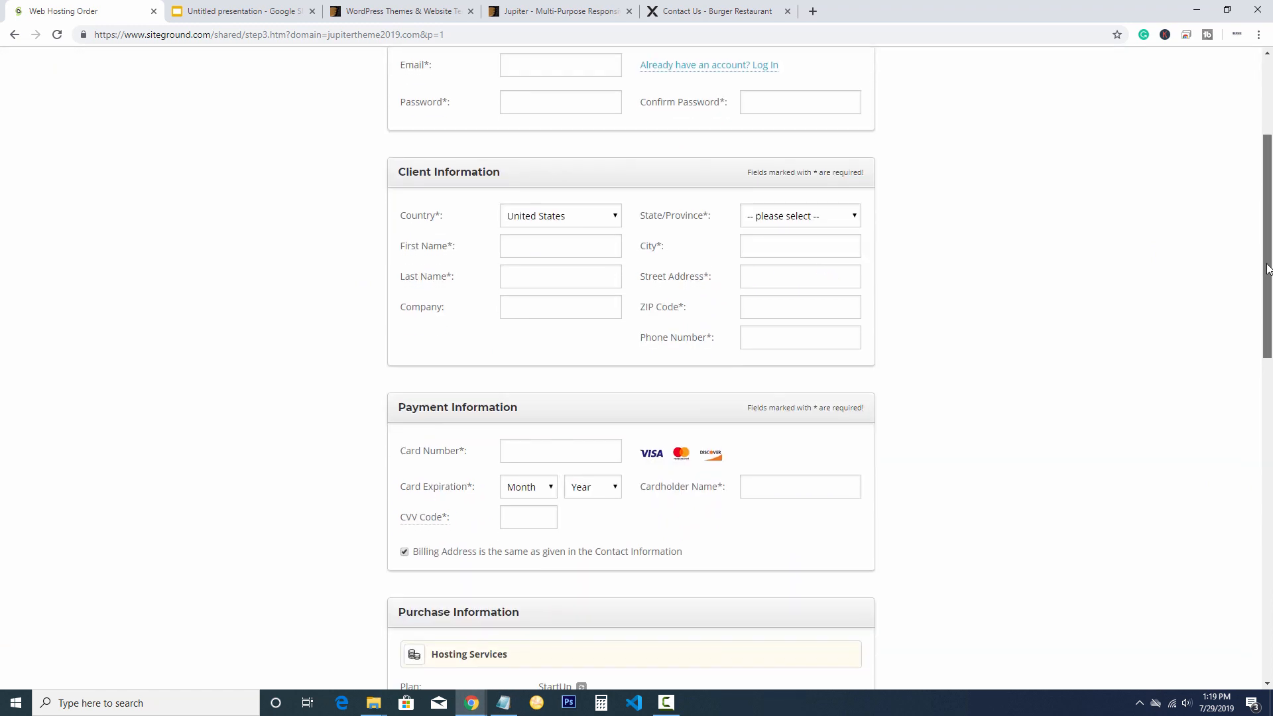
pyautogui.scroll(-1, 1246, 335)
pyautogui.scroll(4, 1237, 298)
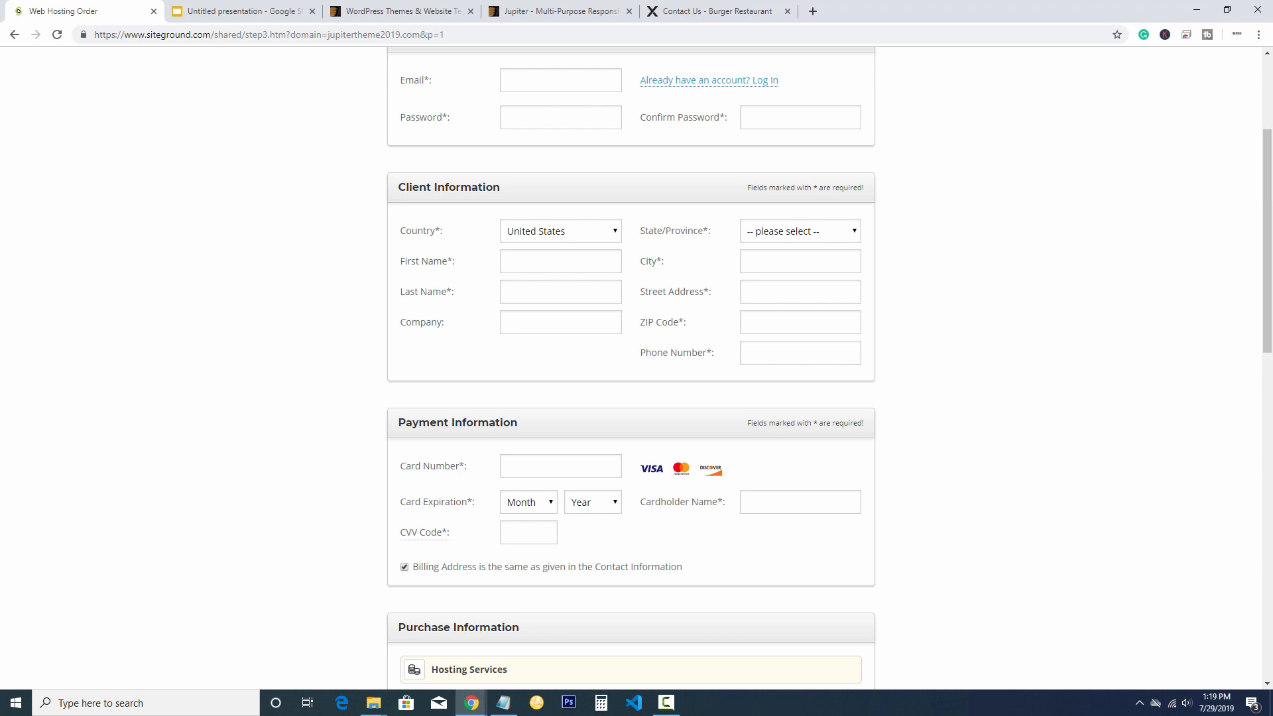
pyautogui.moveTo(1266, 211); pyautogui.dragTo(1229, 429)
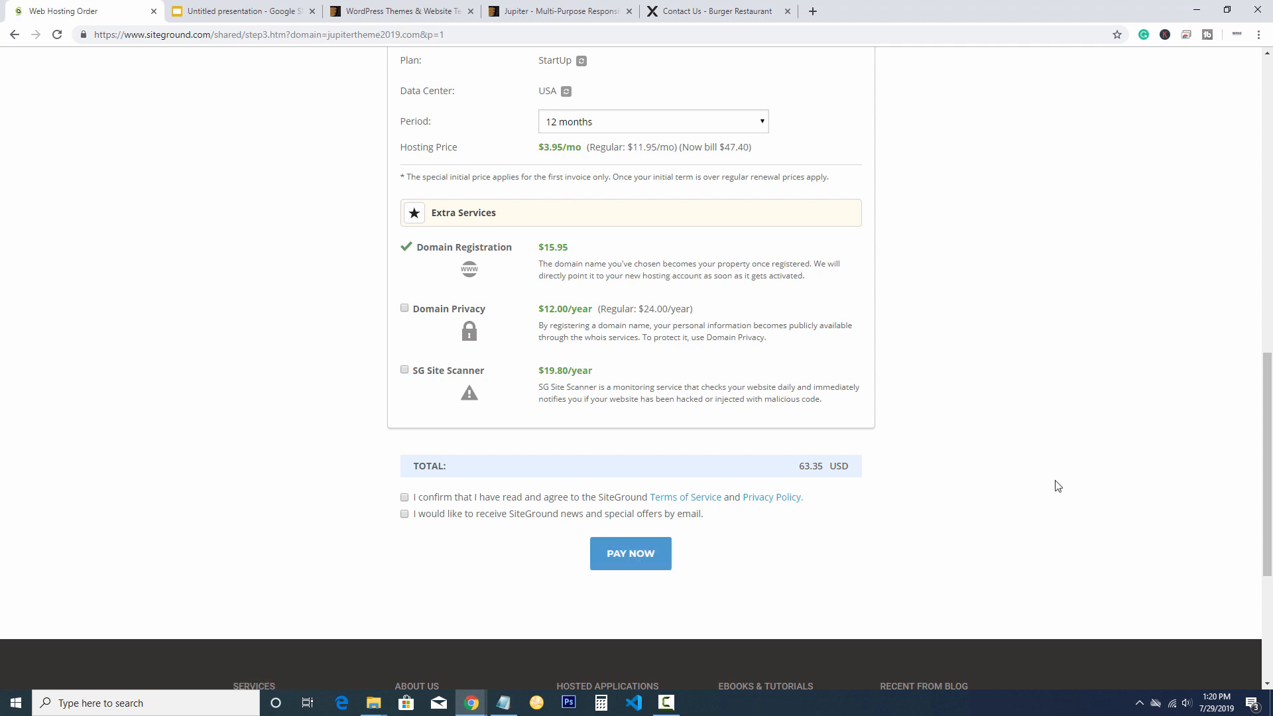
pyautogui.scroll(10, 1057, 487)
pyautogui.scroll(3, 1057, 487)
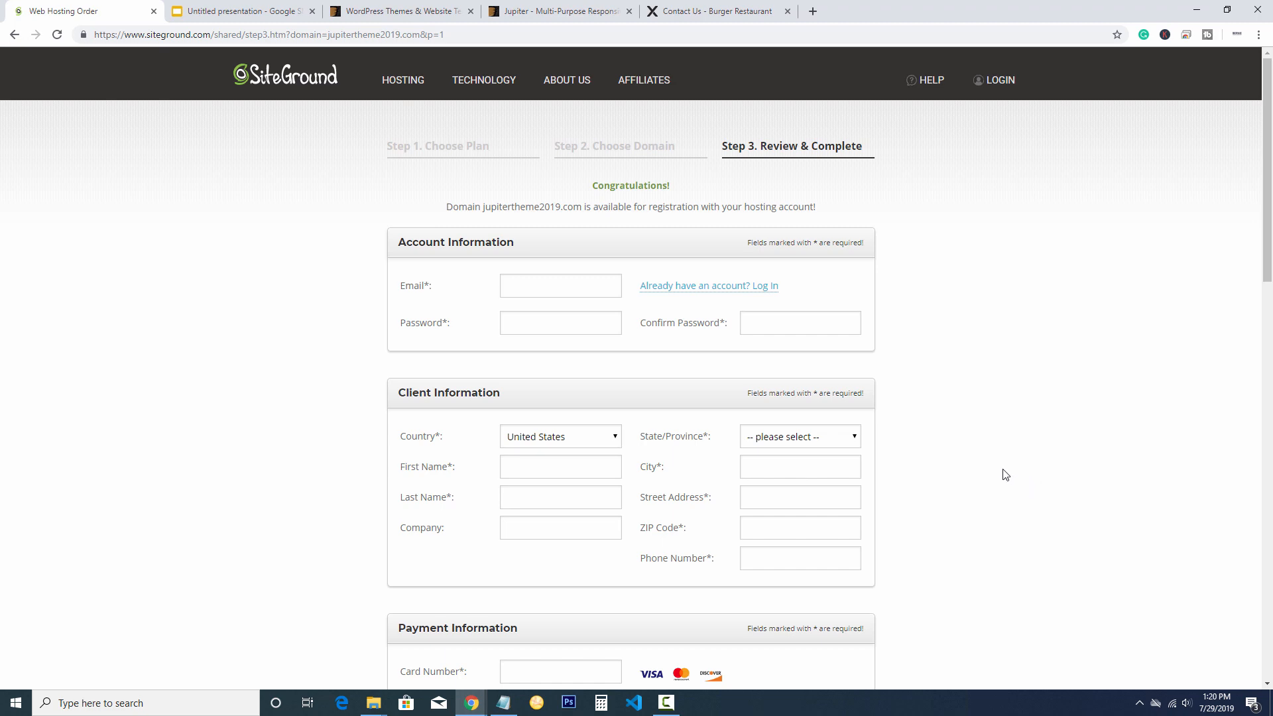
# Log in to the User's Area with username and password, retyping the password, and open My Accounts
pyautogui.click(994, 82)
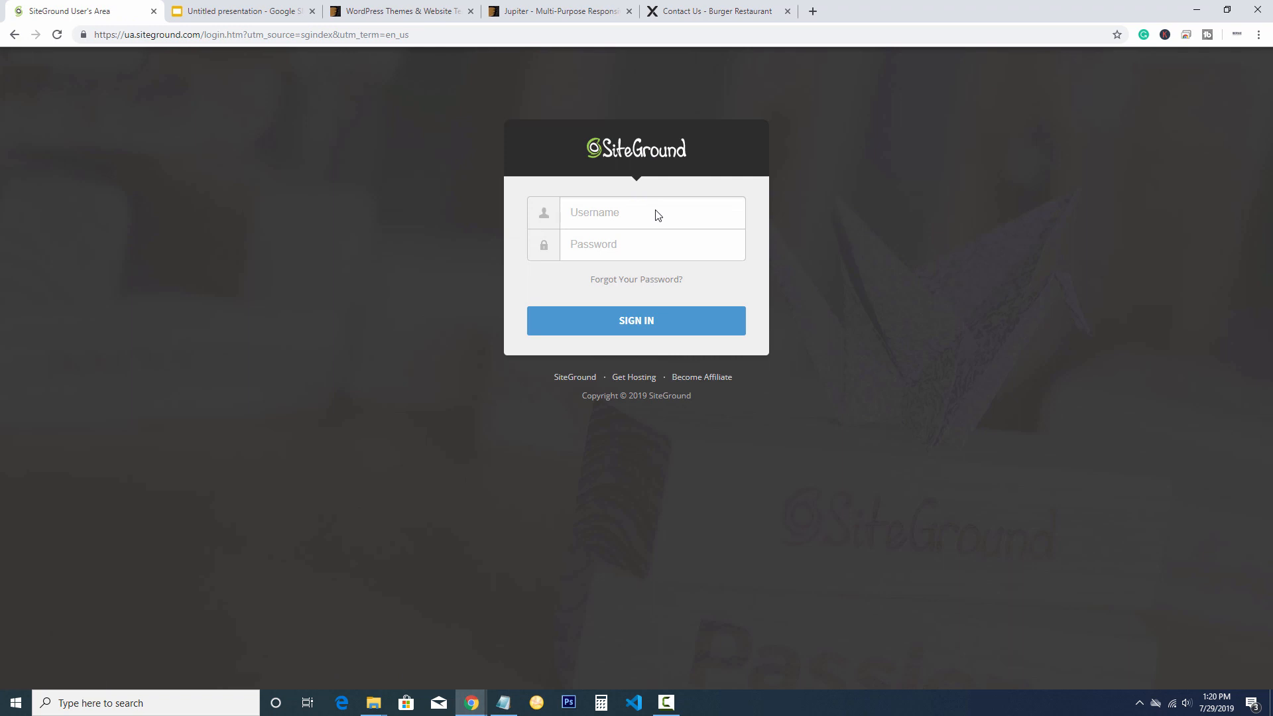
pyautogui.write('...')
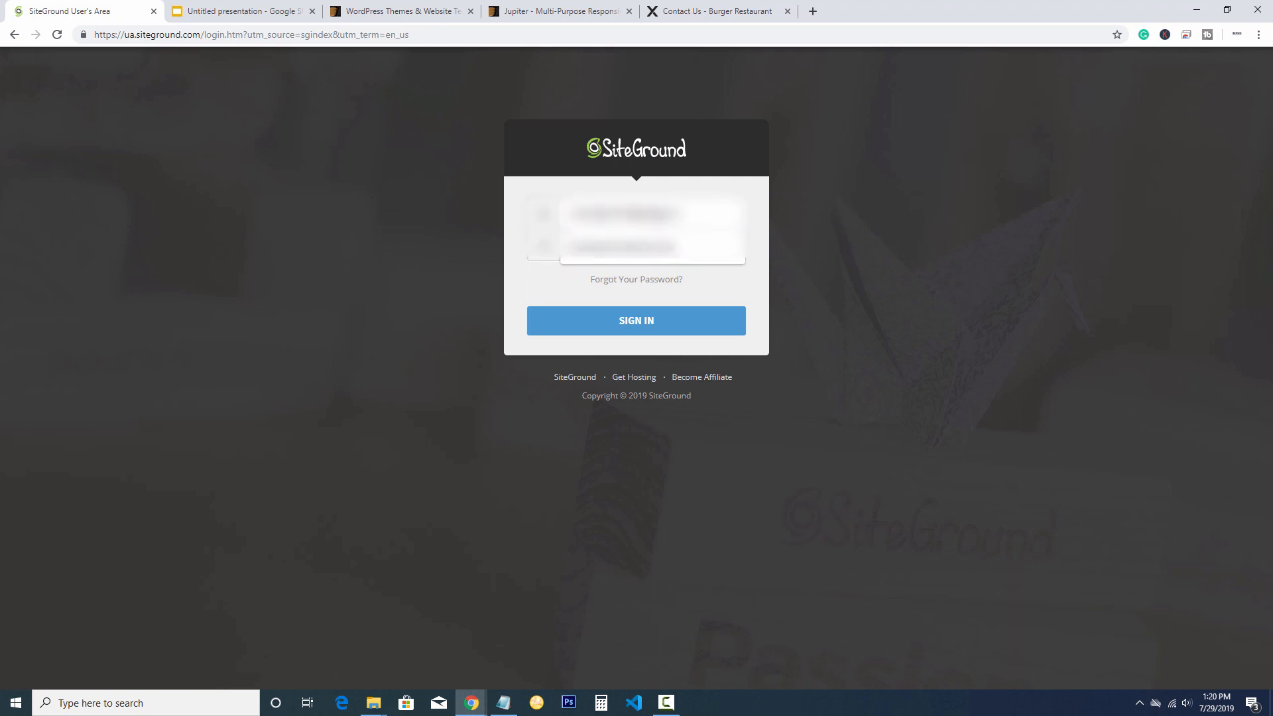
pyautogui.click(642, 240)
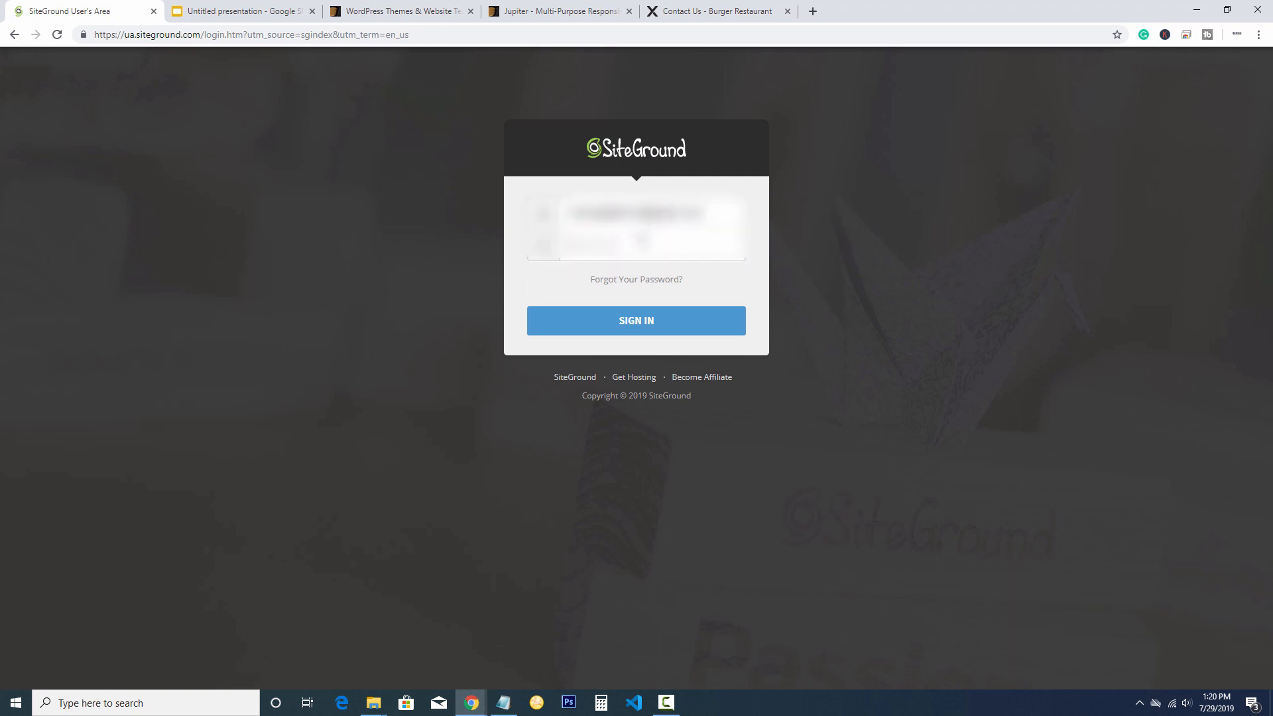
pyautogui.write('...')
pyautogui.press('Return')
pyautogui.moveTo(661, 289); pyautogui.dragTo(180, 252)
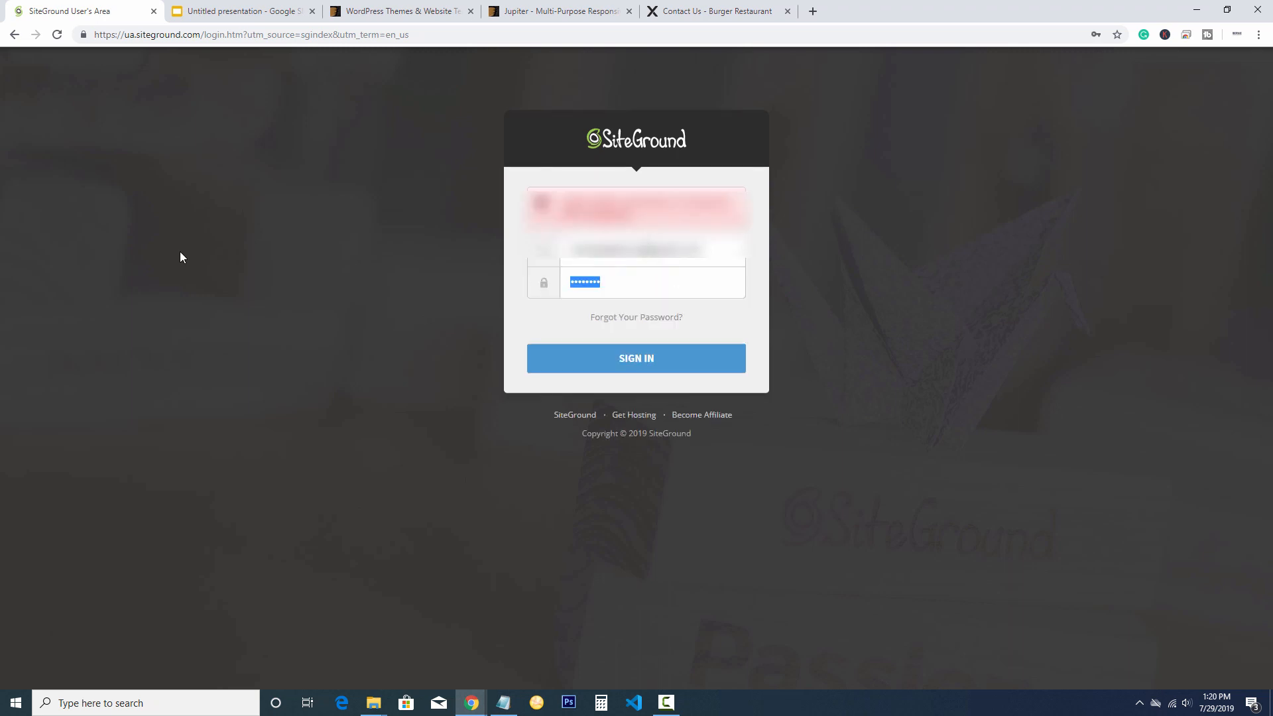
pyautogui.write('•')
pyautogui.press('Return')
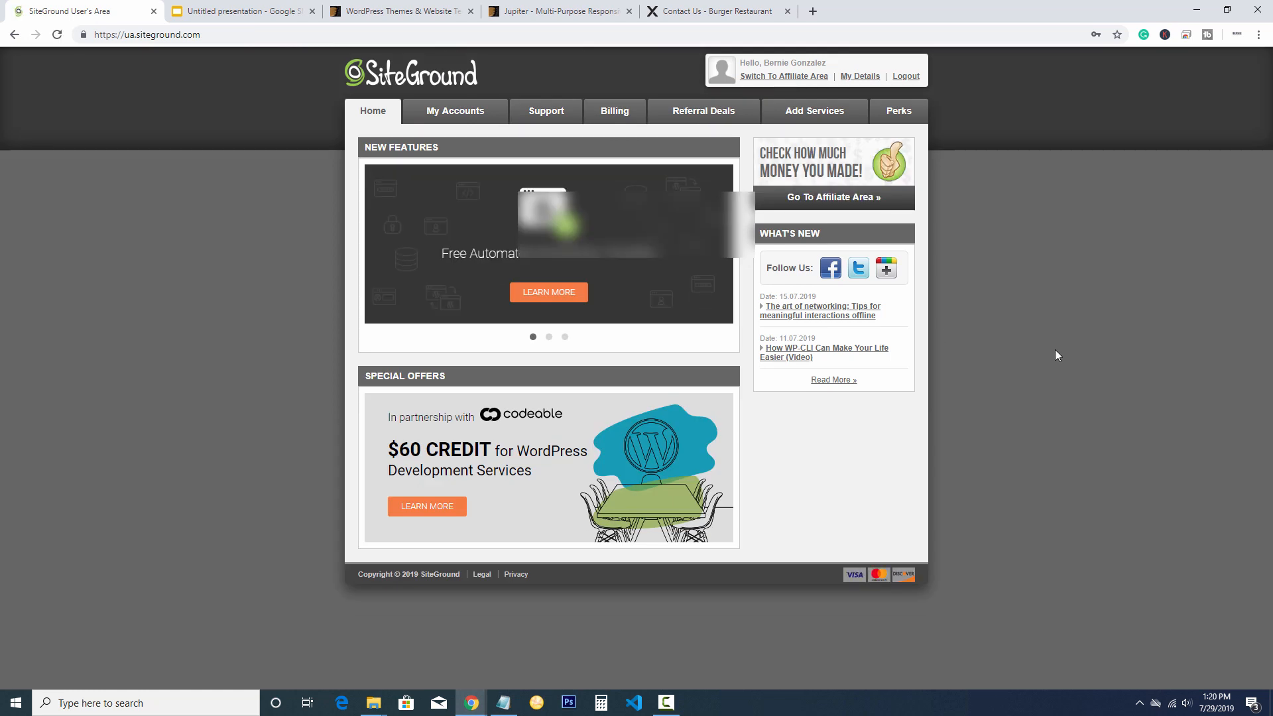
pyautogui.click(442, 116)
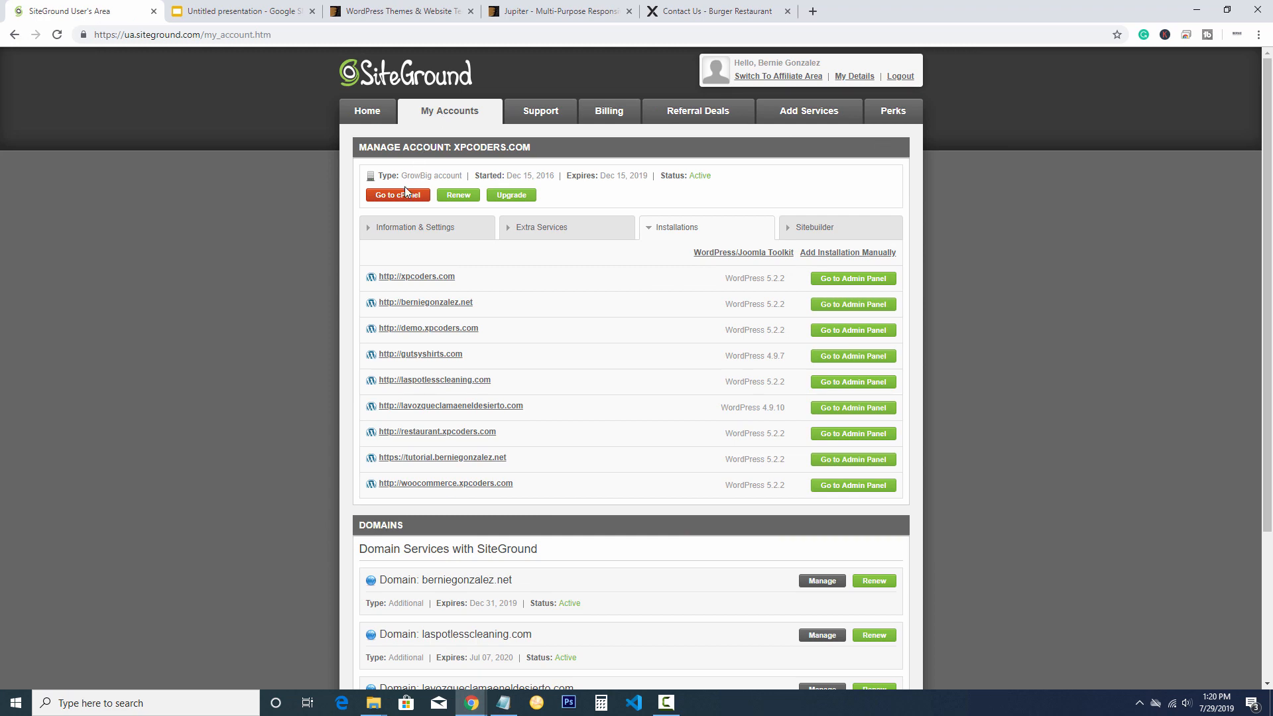
# Open cPanel with secure access and launch the WordPress Installer under WordPress Tools
pyautogui.click(396, 196)
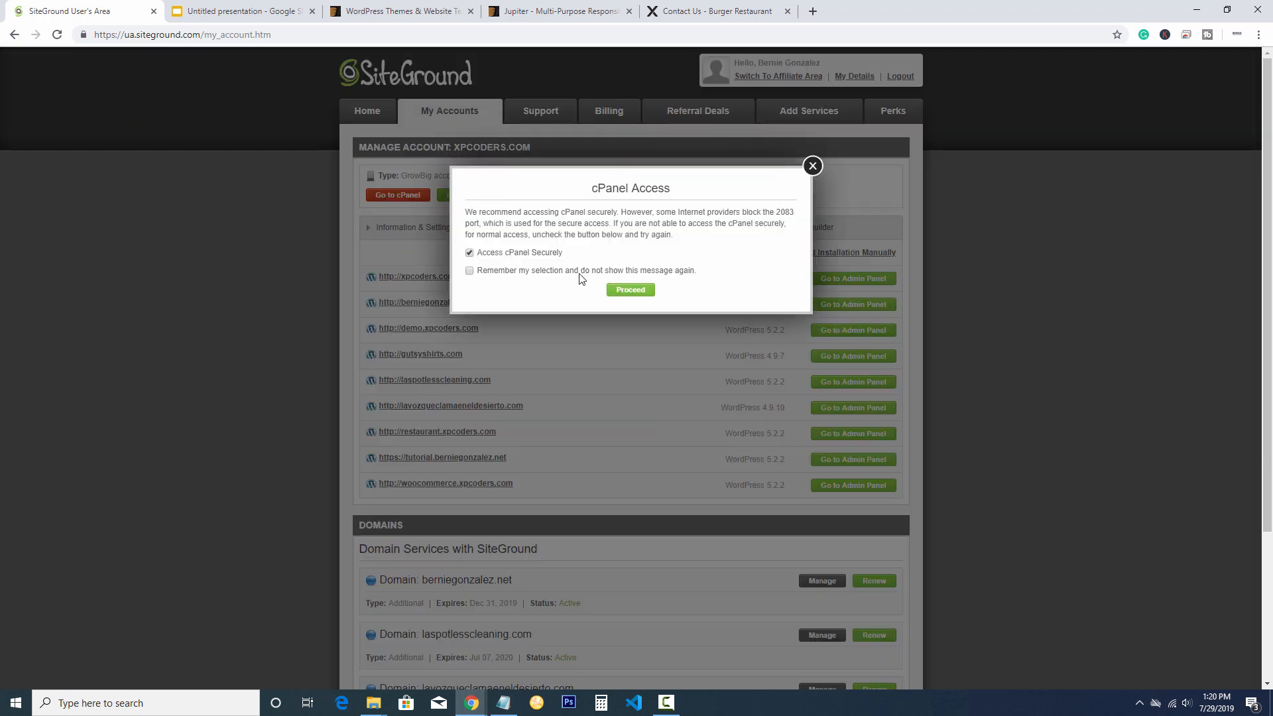
pyautogui.click(628, 291)
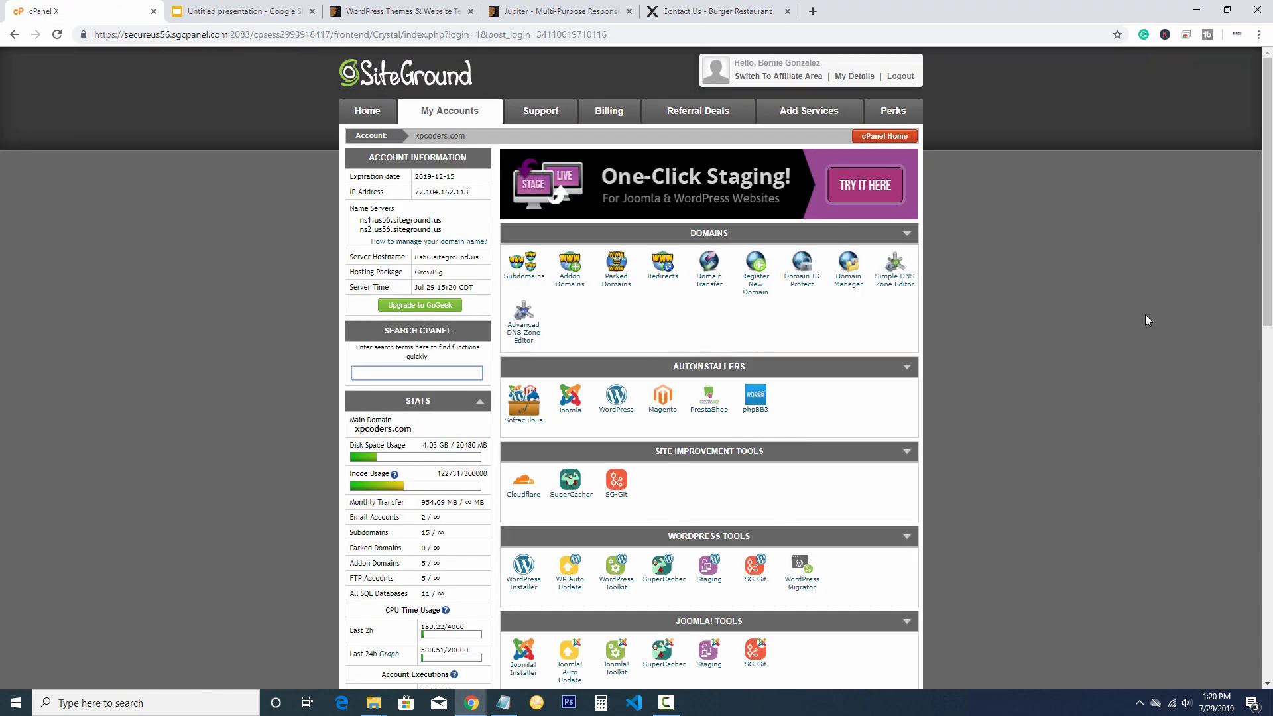
pyautogui.moveTo(1266, 179); pyautogui.dragTo(1237, 366)
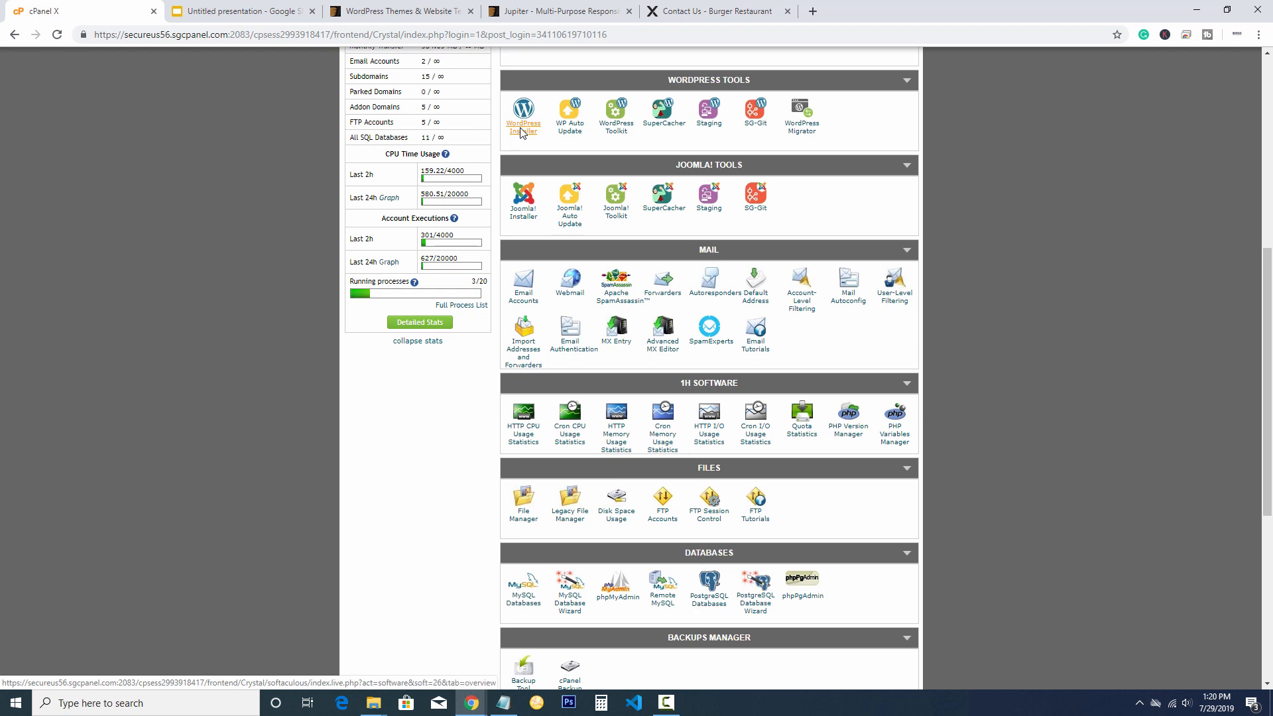
pyautogui.click(521, 132)
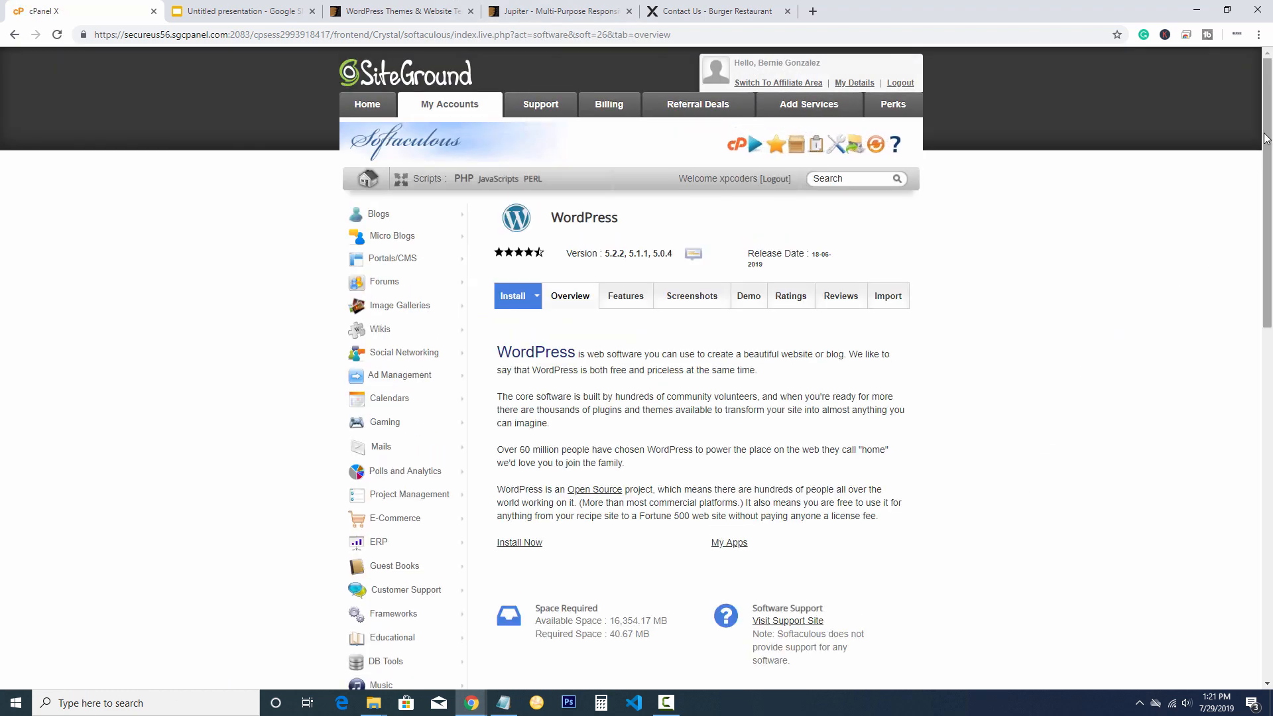
pyautogui.moveTo(1267, 141); pyautogui.dragTo(1230, 233)
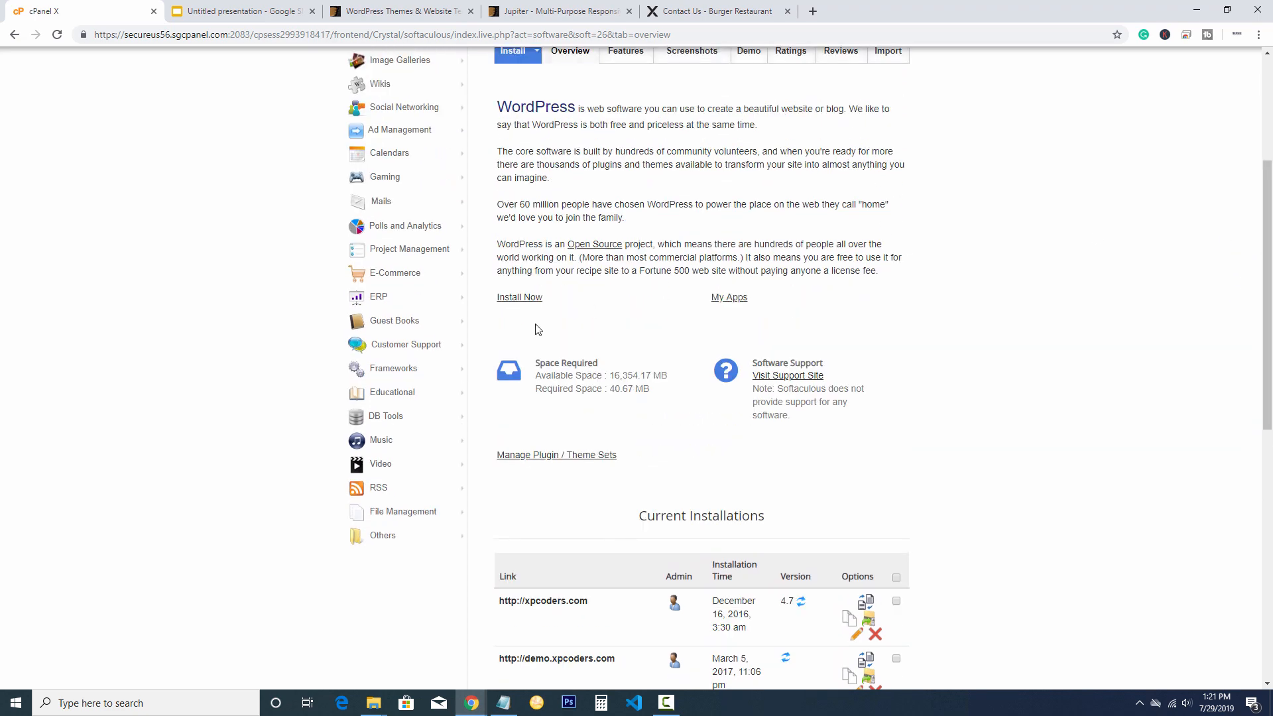
pyautogui.click(511, 302)
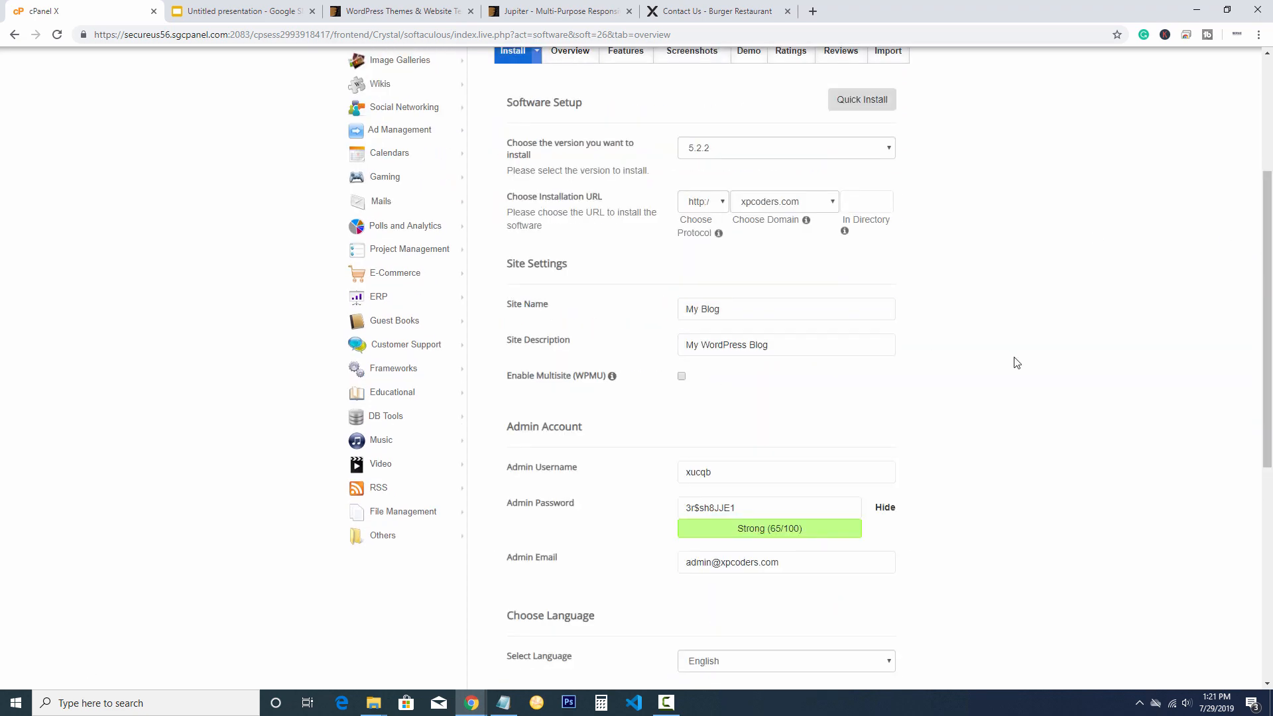
pyautogui.scroll(1, 1012, 364)
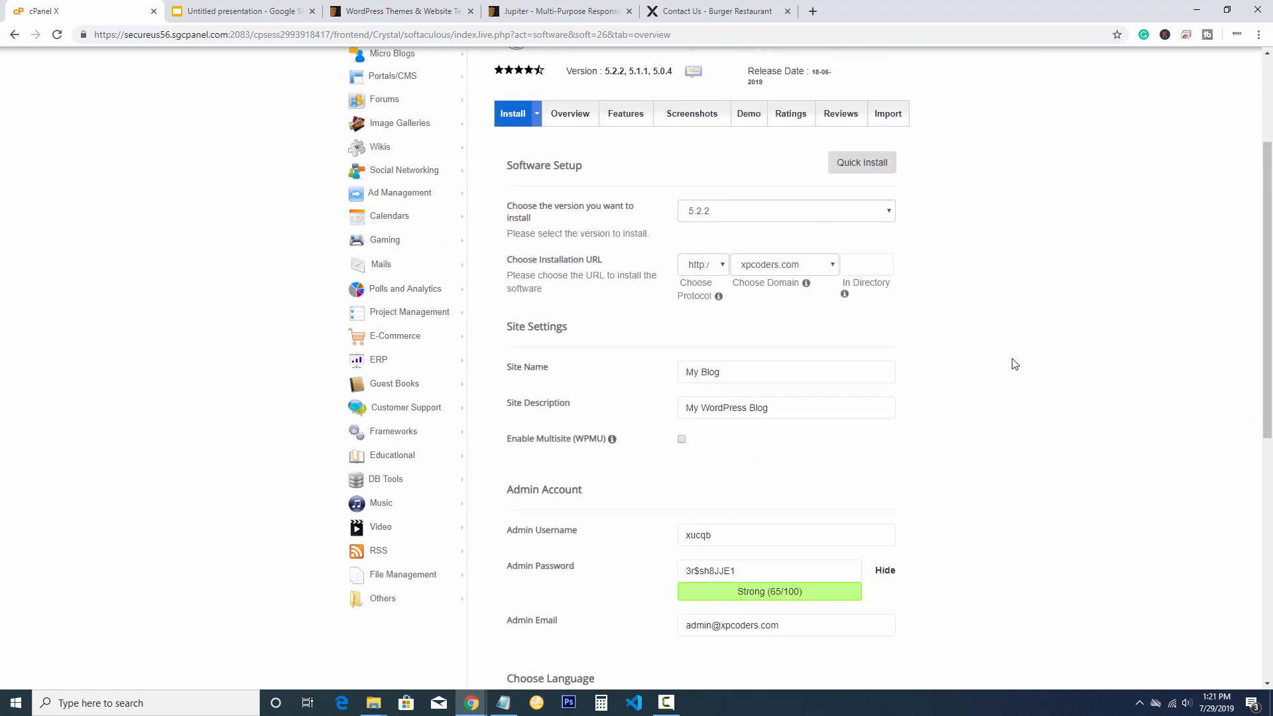
pyautogui.click(705, 275)
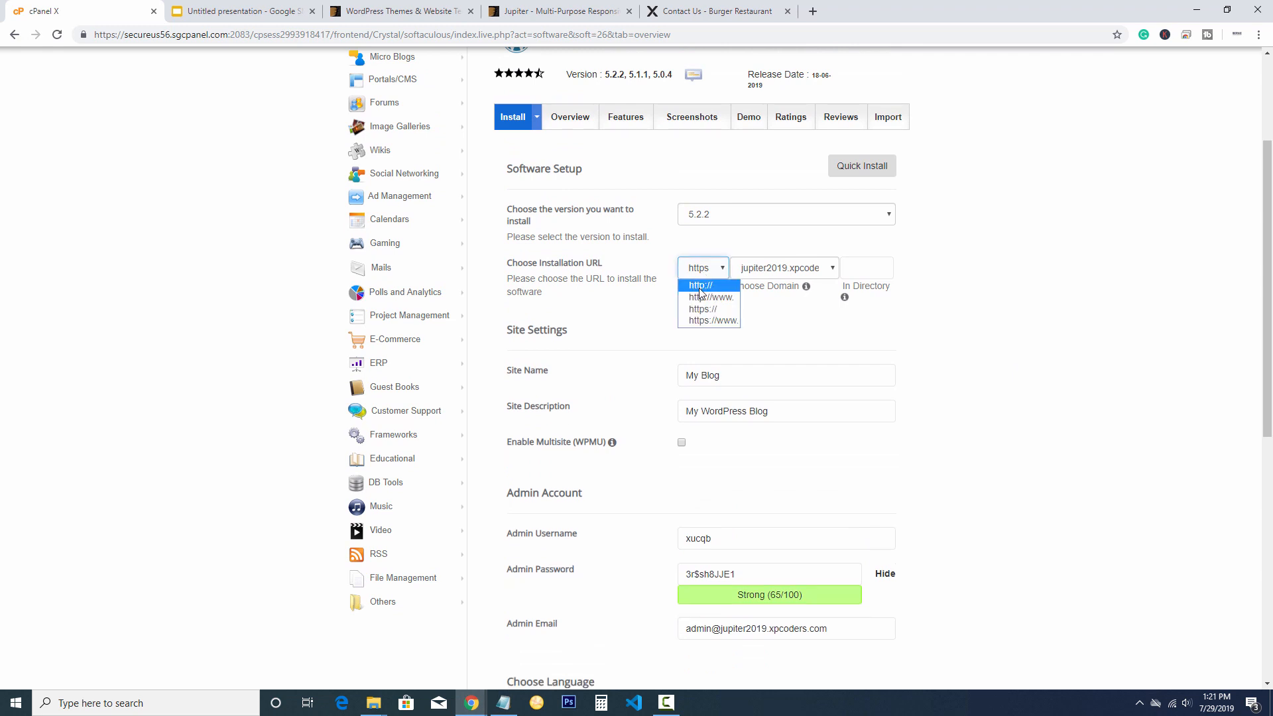
pyautogui.click(700, 293)
pyautogui.scroll(-2, 1031, 375)
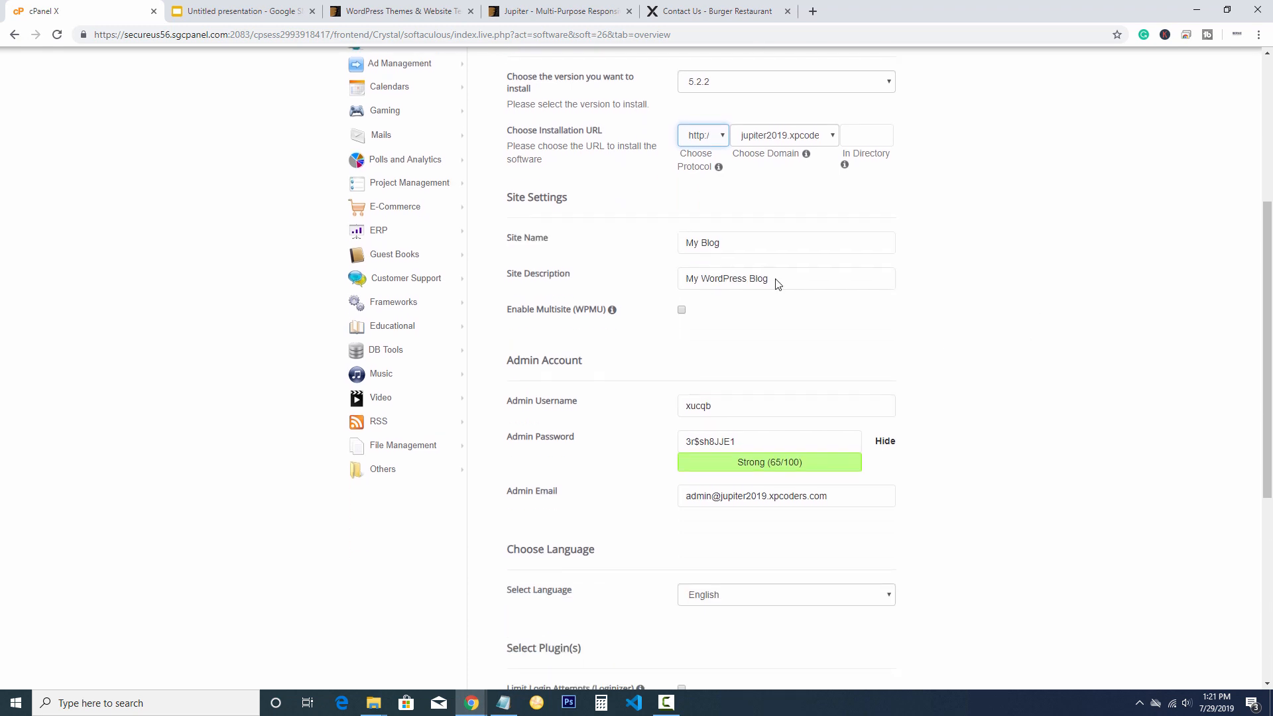
pyautogui.scroll(-2, 1016, 322)
# Change the admin username to admin
pyautogui.click(750, 278)
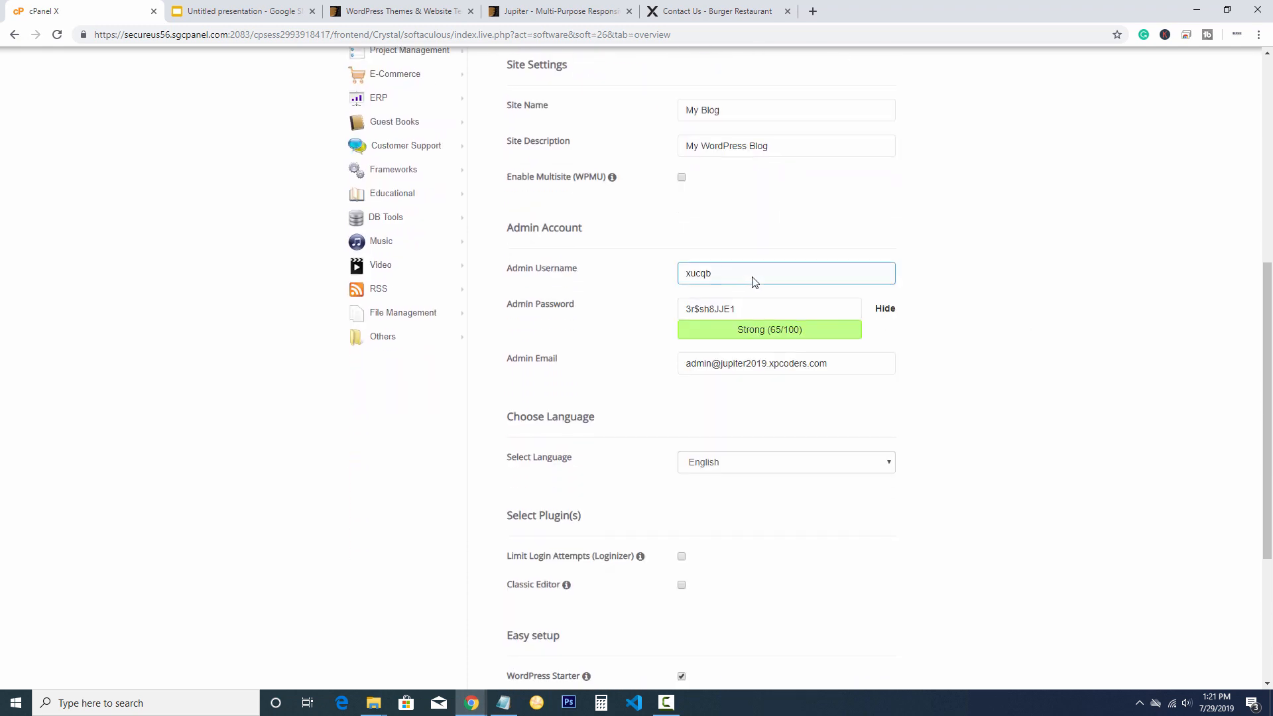
pyautogui.moveTo(753, 278); pyautogui.dragTo(458, 289)
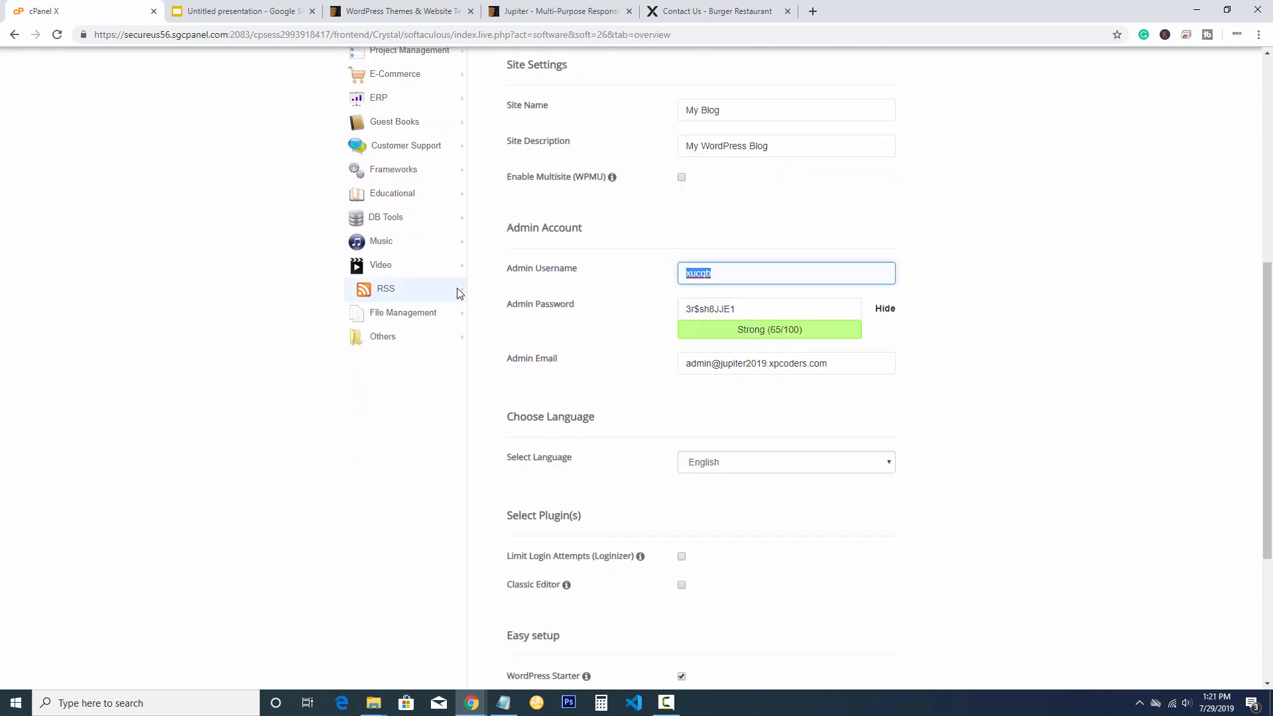
pyautogui.write('ad')
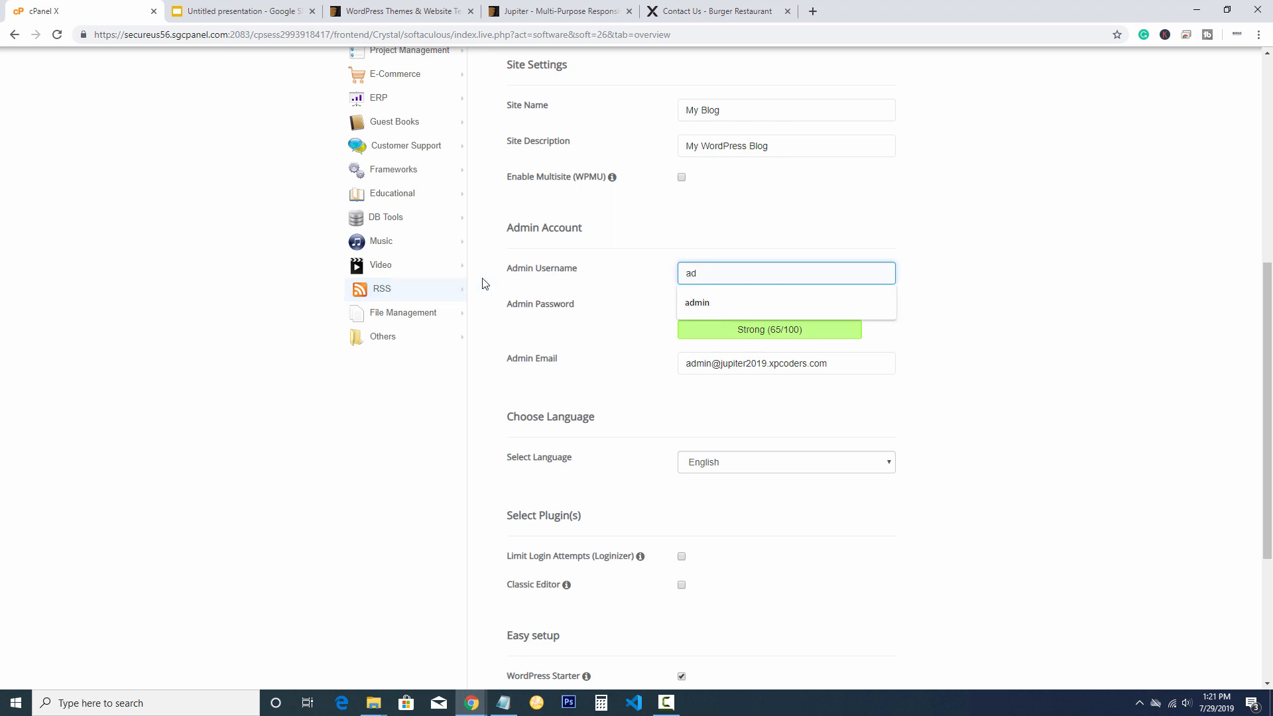
pyautogui.click(796, 309)
pyautogui.scroll(-4, 1064, 348)
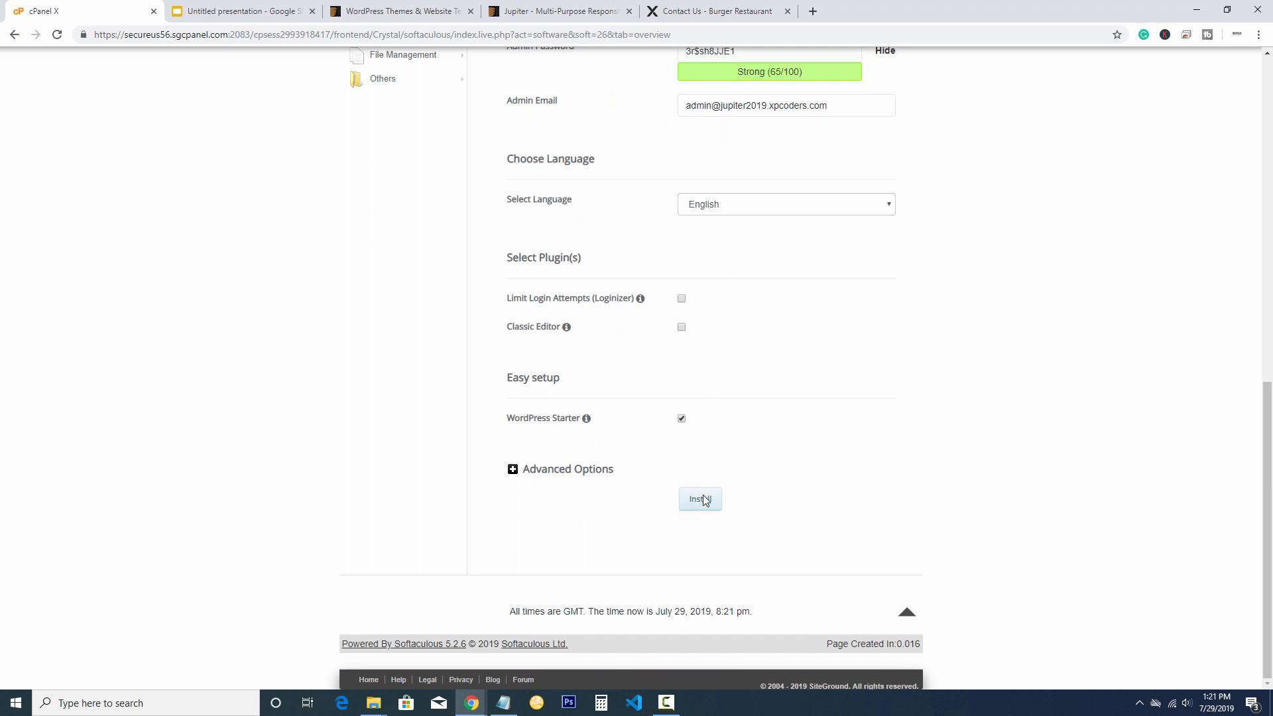
pyautogui.scroll(2, 974, 316)
# Copy the generated admin password to Notepad and start the WordPress installation
pyautogui.moveTo(786, 190); pyautogui.dragTo(525, 197)
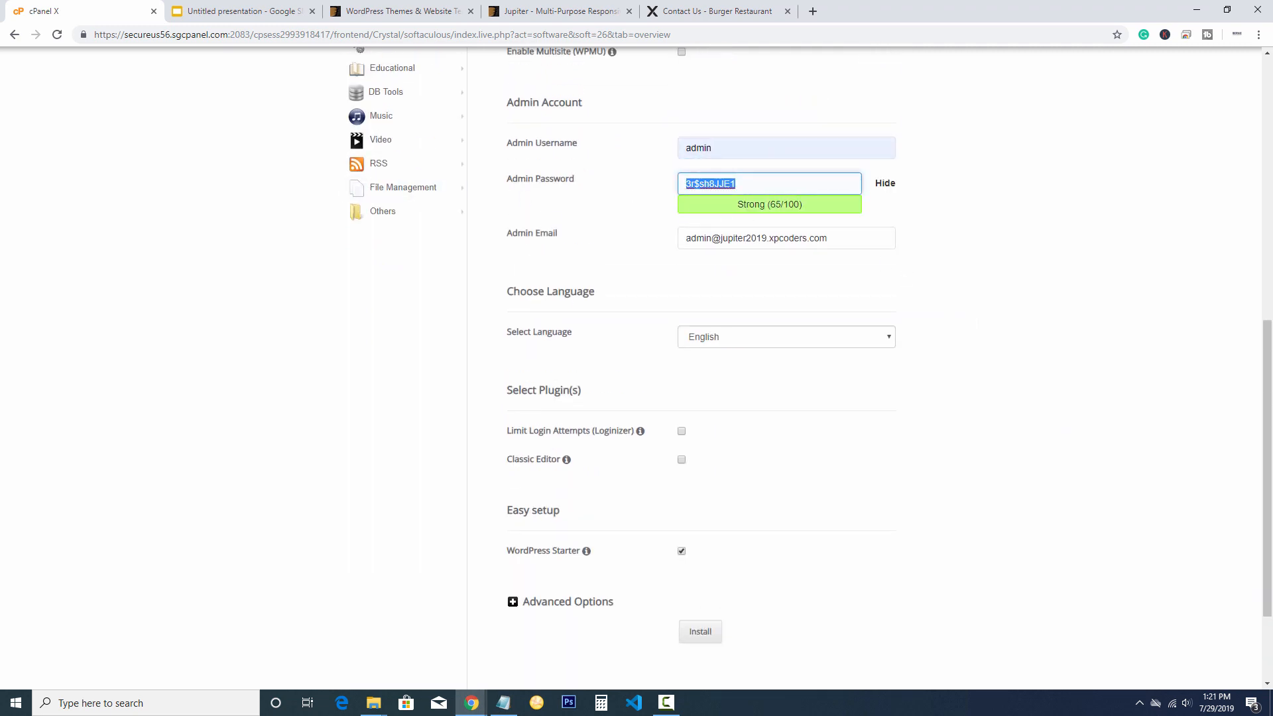
pyautogui.hotkey('alt', 'Tab')
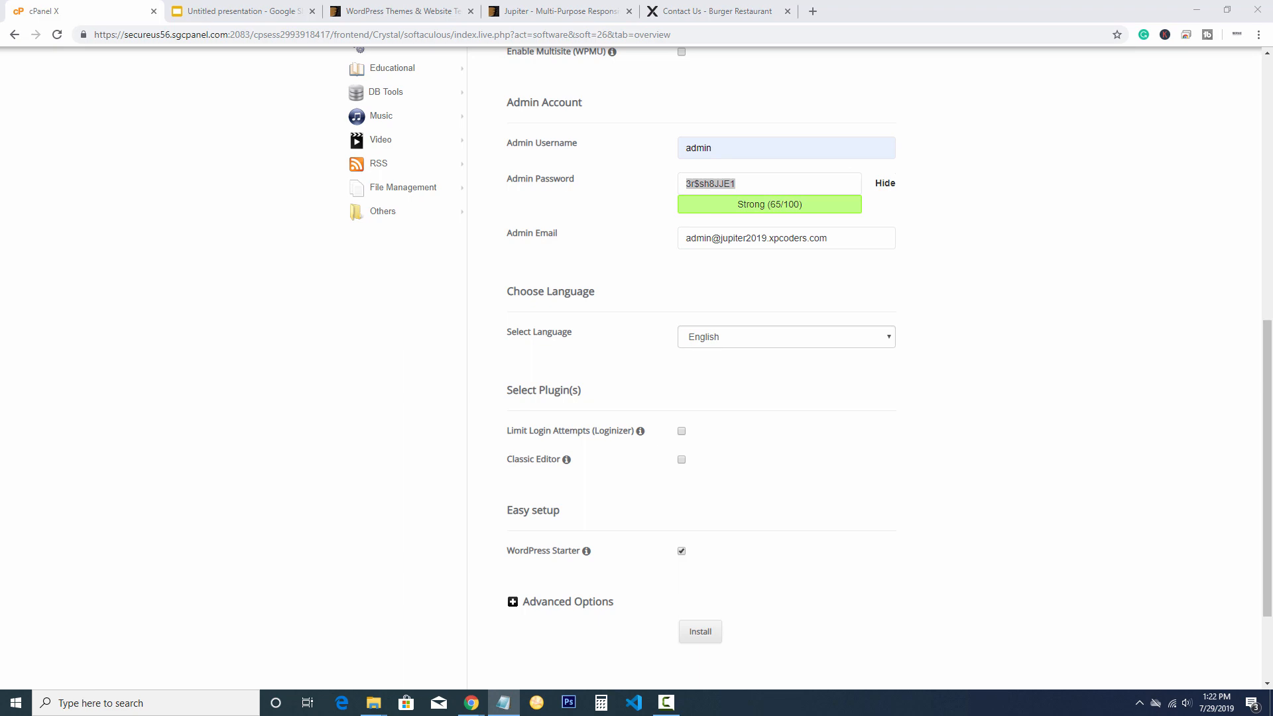
pyautogui.hotkey('alt', 'Tab')
pyautogui.scroll(-3, 729, 464)
pyautogui.click(696, 497)
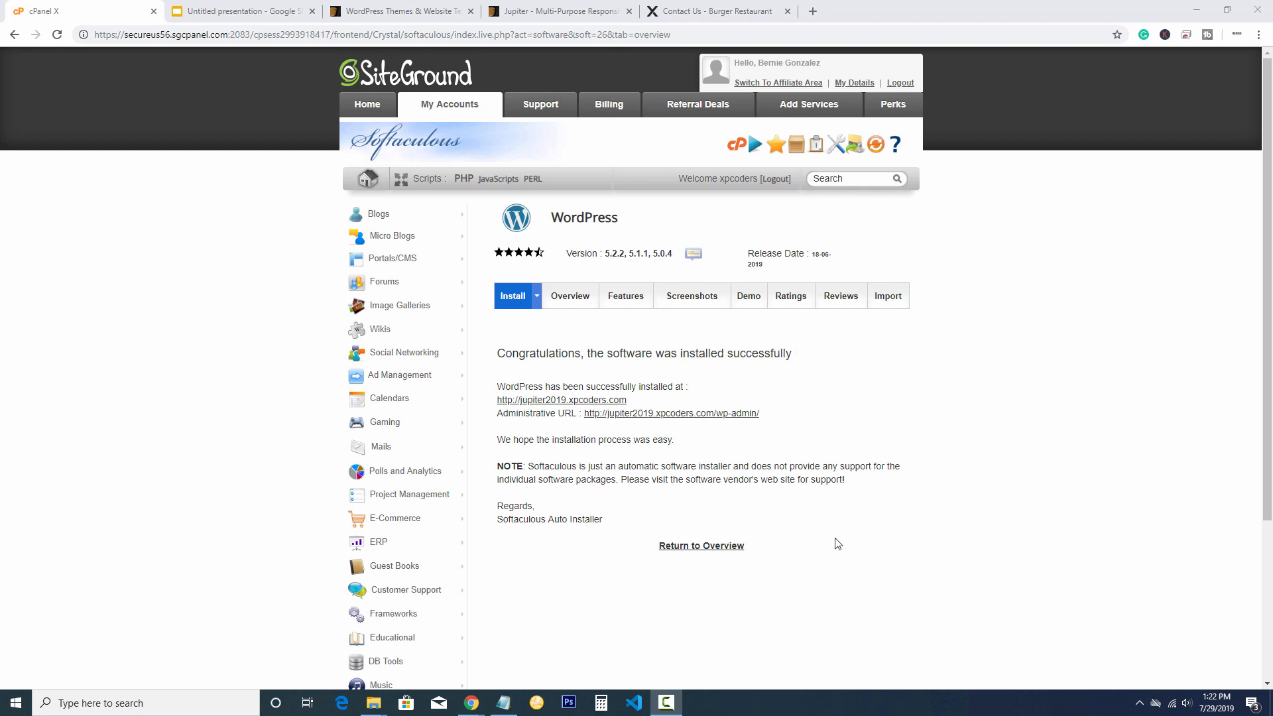
# Preview the new site's default My Blog page, then open its wp-admin Administrative URL
pyautogui.click(578, 401)
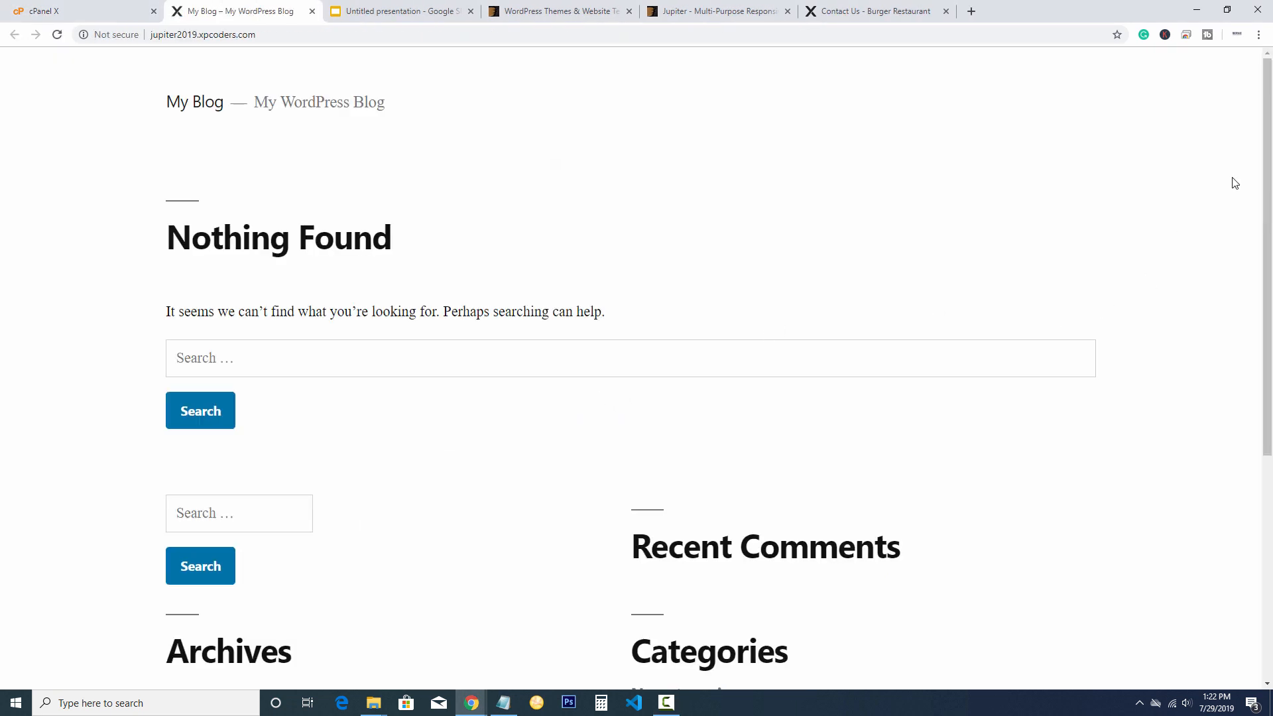
pyautogui.moveTo(1265, 141); pyautogui.dragTo(1201, 107)
pyautogui.click(36, 11)
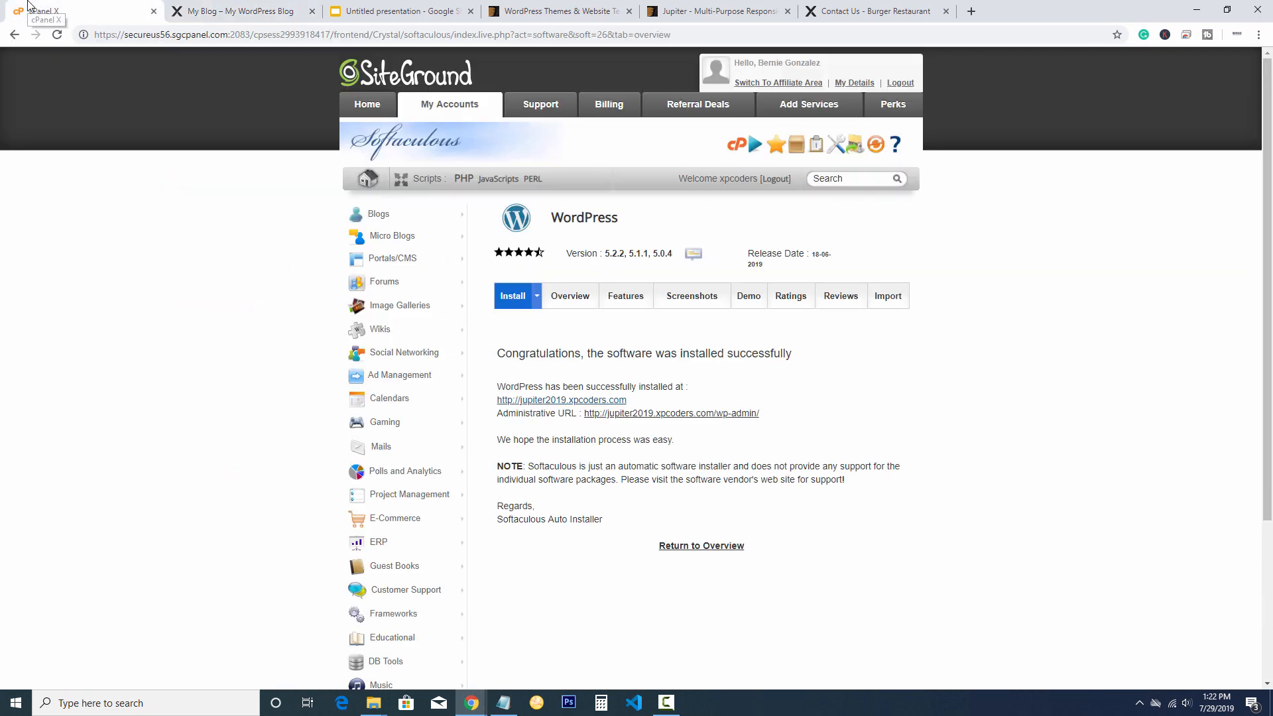
pyautogui.click(690, 413)
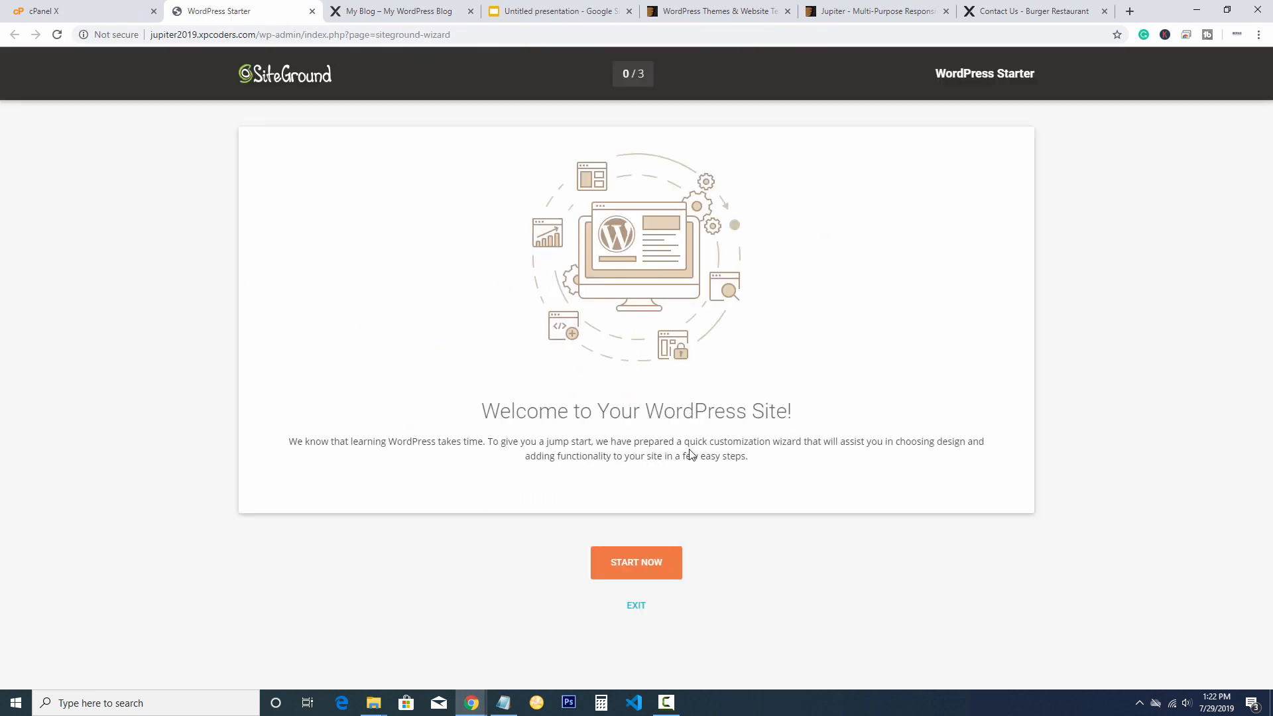
# Exit the Starter wizard and bulk-deactivate SG Optimizer and WordPress Starter
pyautogui.click(635, 606)
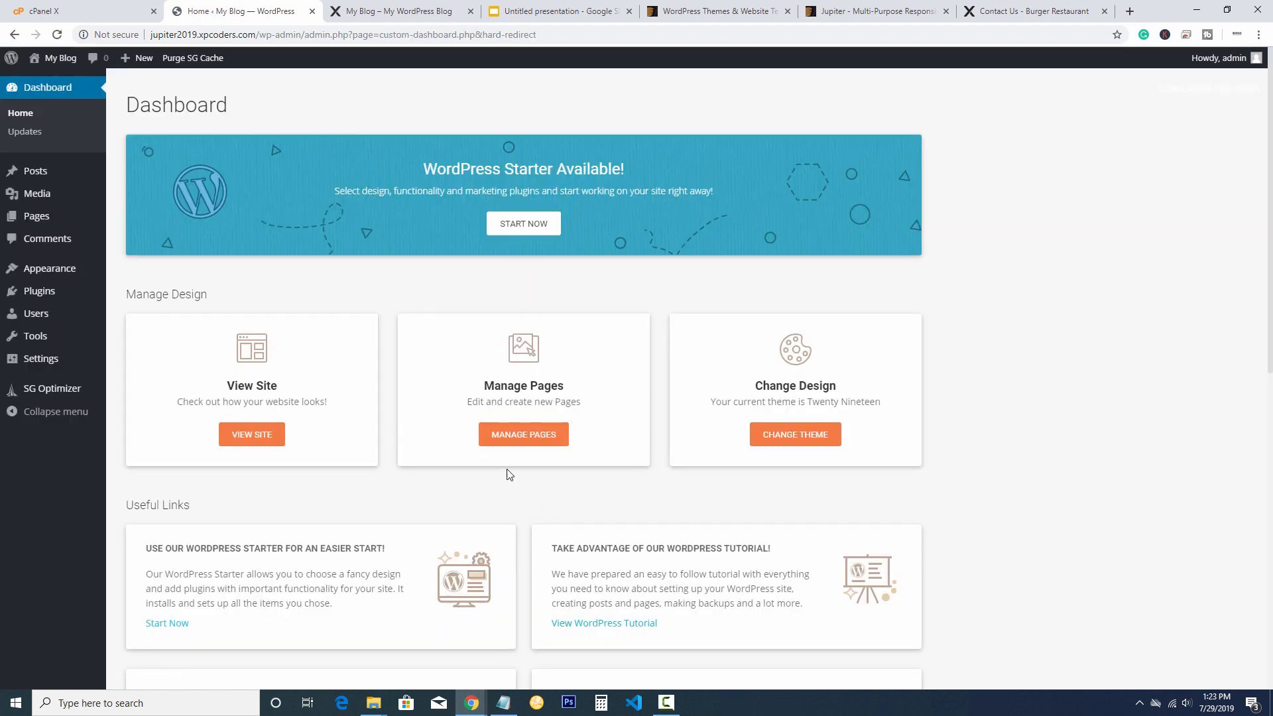
pyautogui.moveTo(26, 296)
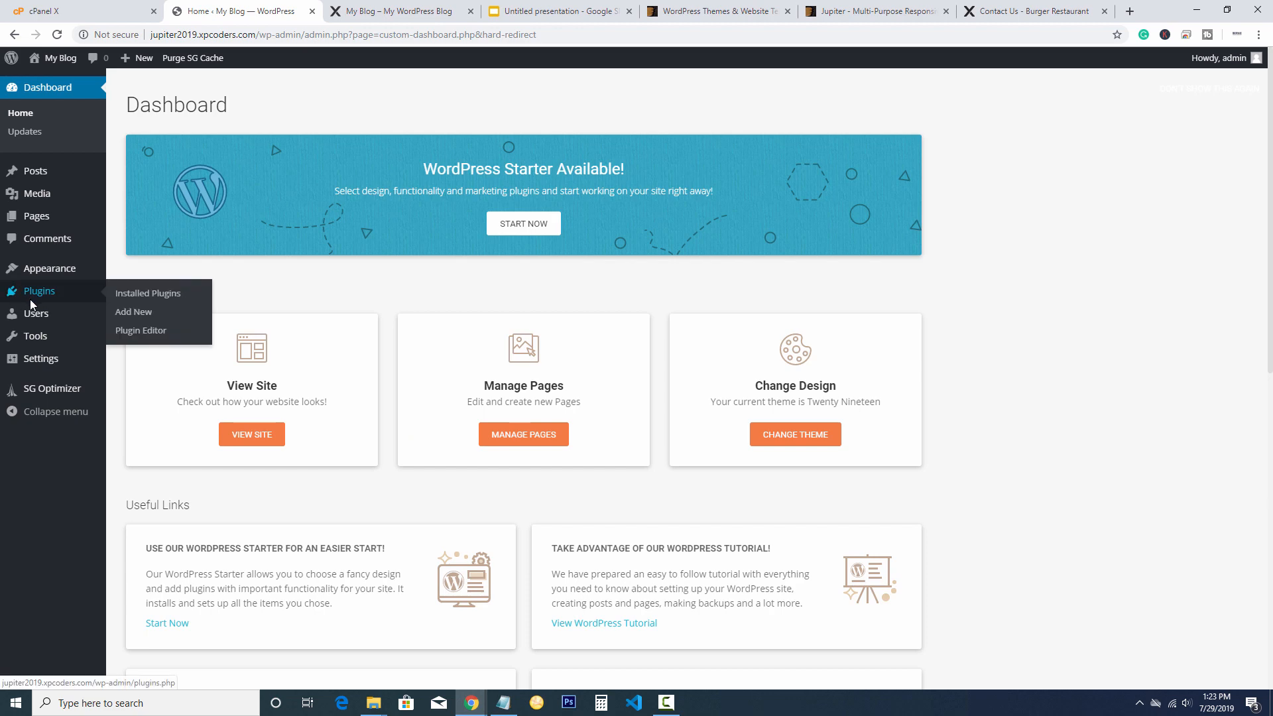
pyautogui.click(129, 293)
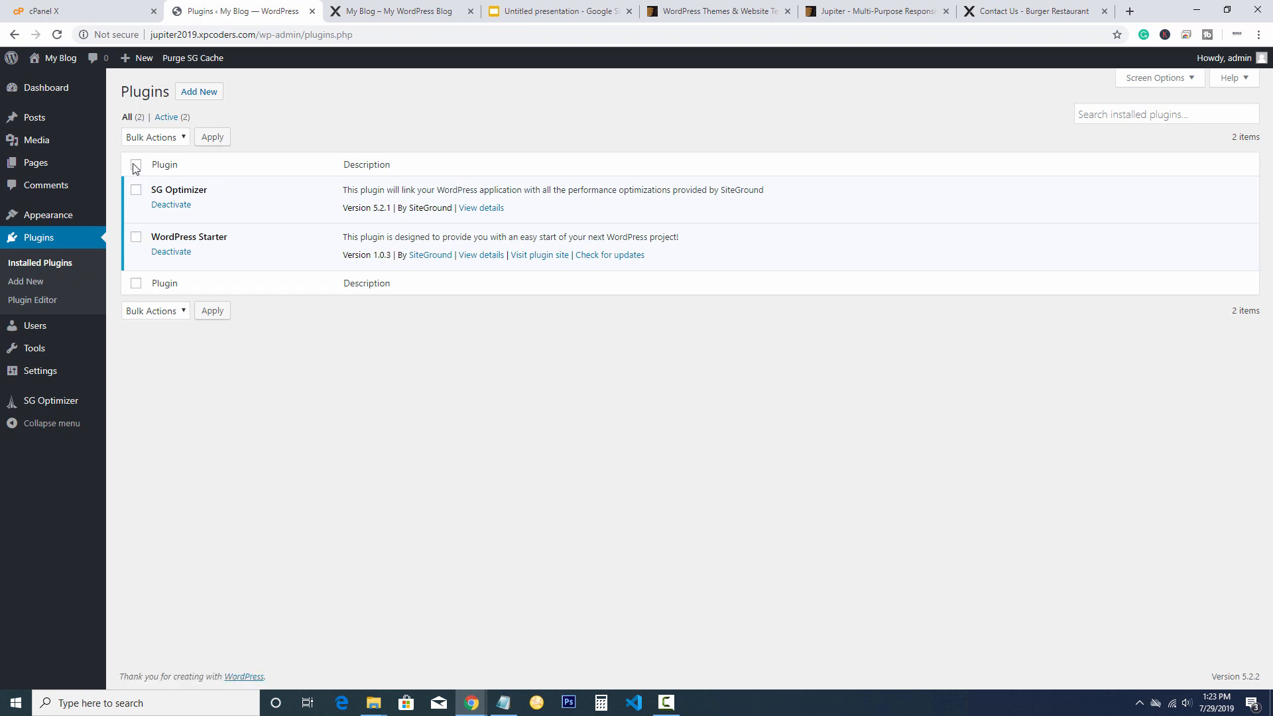
pyautogui.click(162, 138)
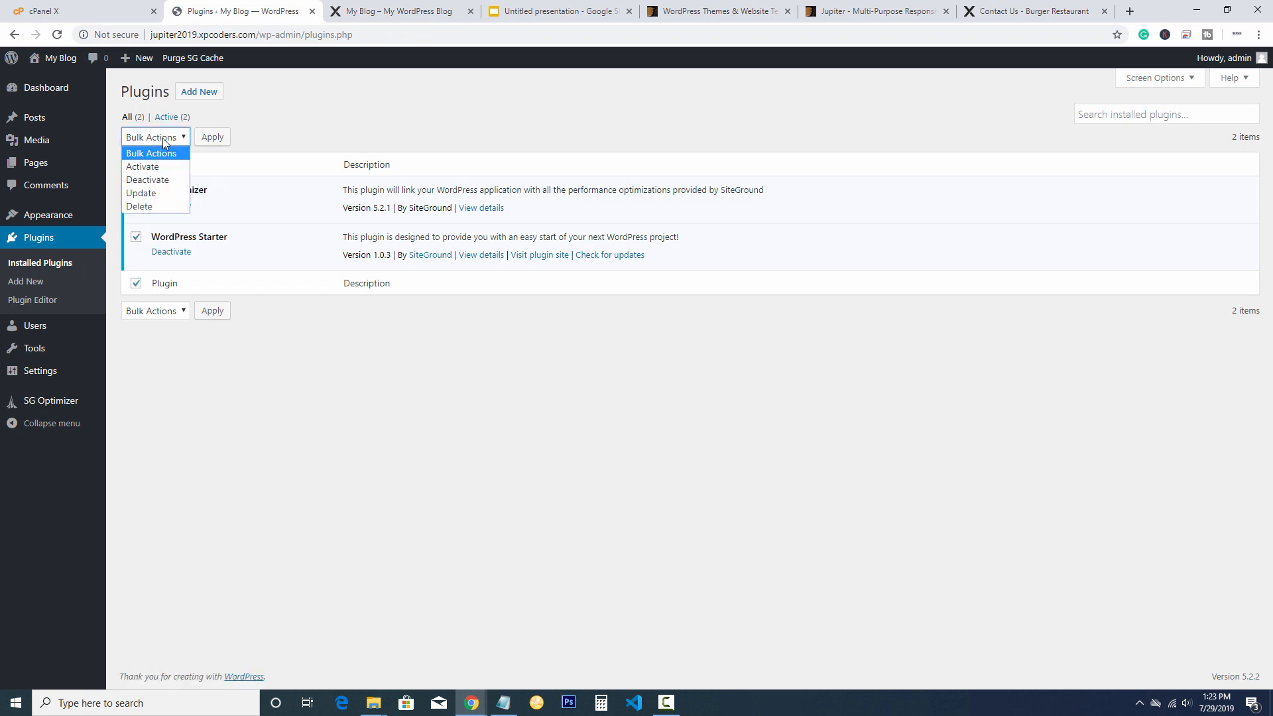
pyautogui.click(142, 183)
pyautogui.click(204, 138)
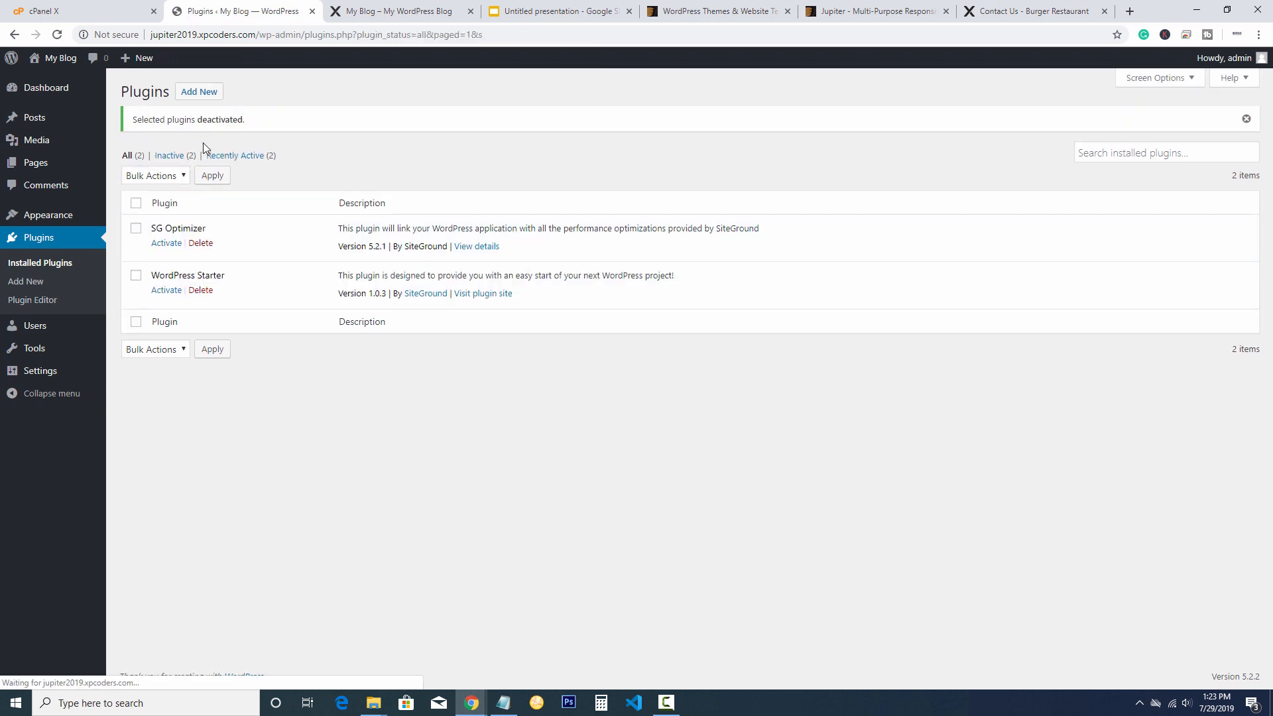
# Bulk-delete both plugins and confirm removing them with their data
pyautogui.click(136, 203)
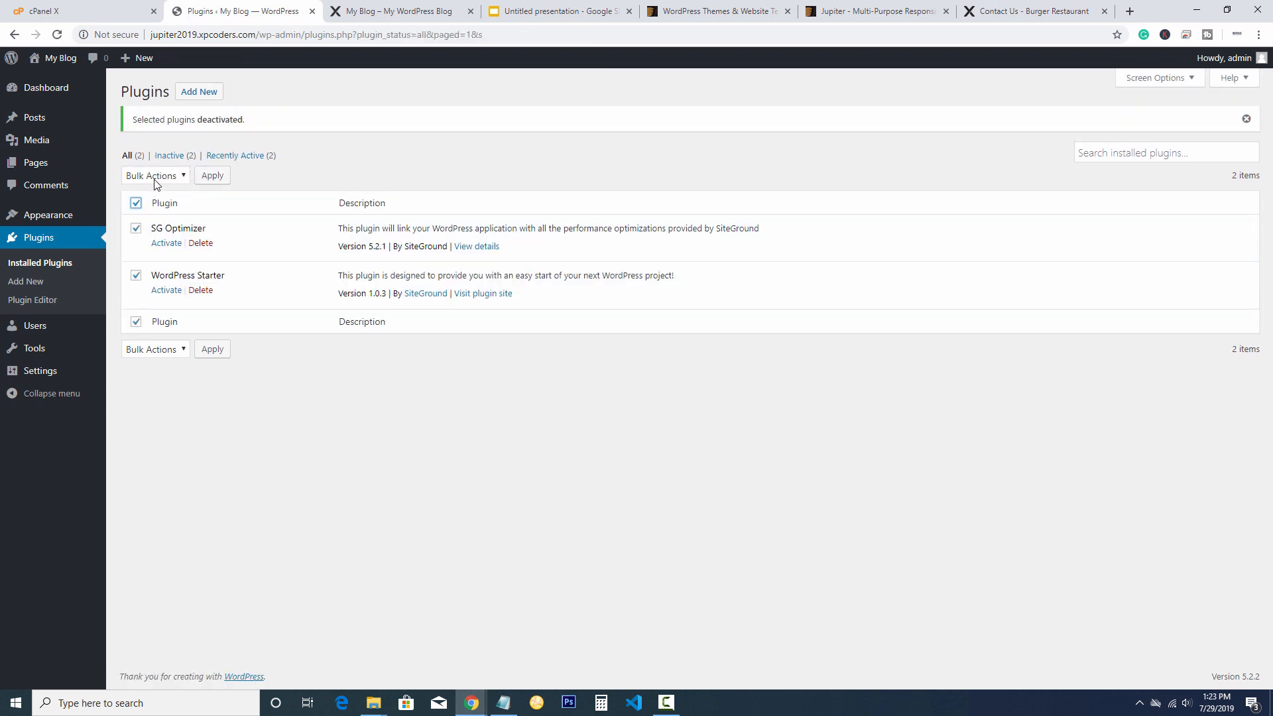
pyautogui.click(156, 184)
pyautogui.click(146, 244)
pyautogui.click(212, 175)
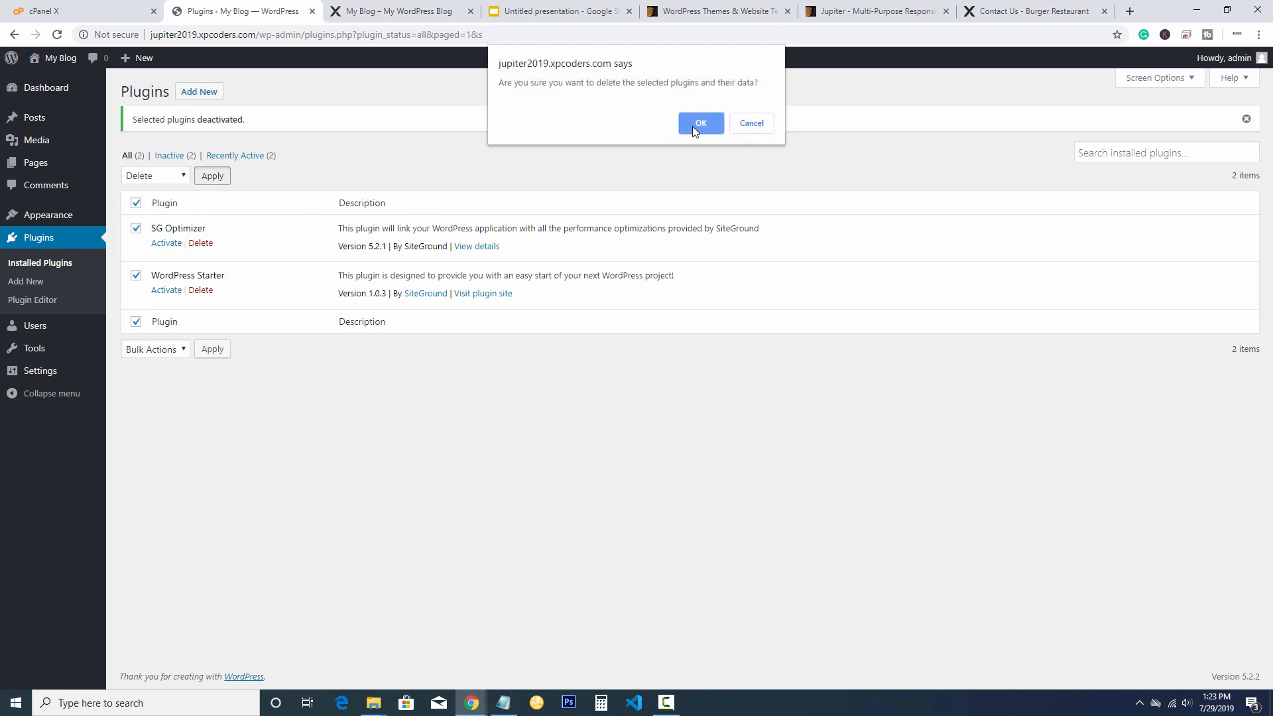
pyautogui.click(696, 123)
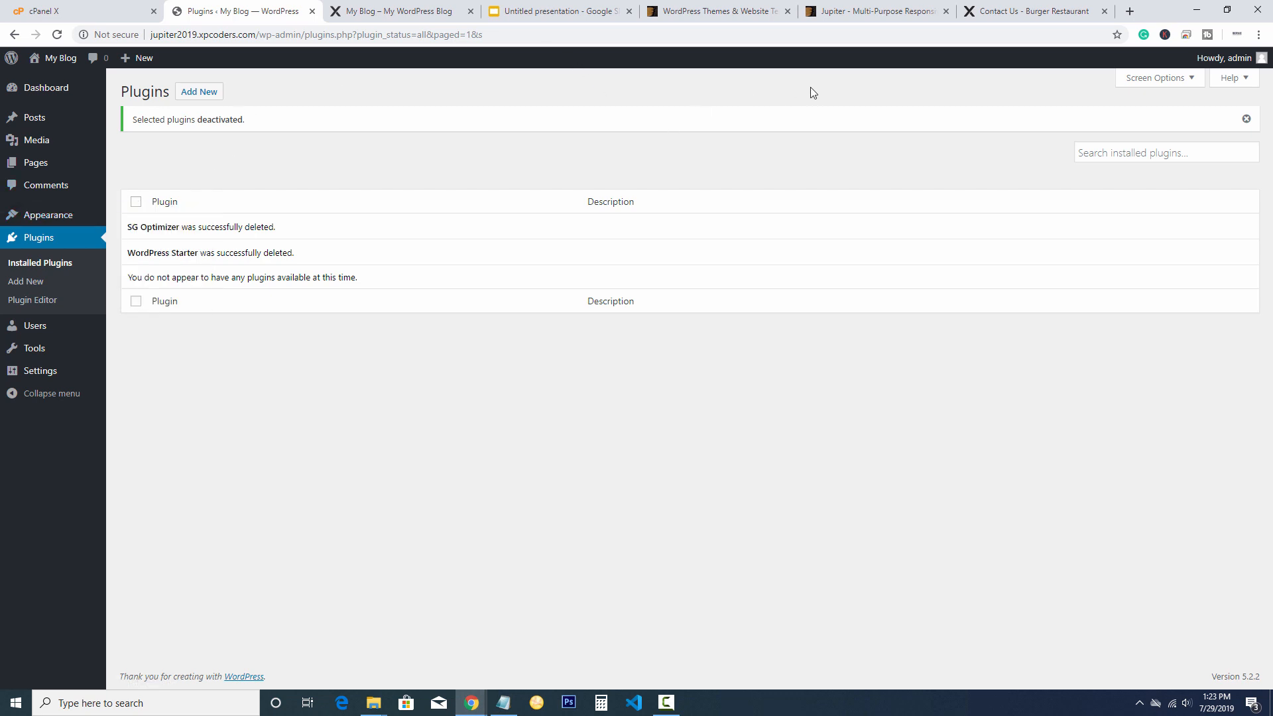
# Close the Jupiter theme tab and go back to the ThemeForest home page
pyautogui.click(844, 9)
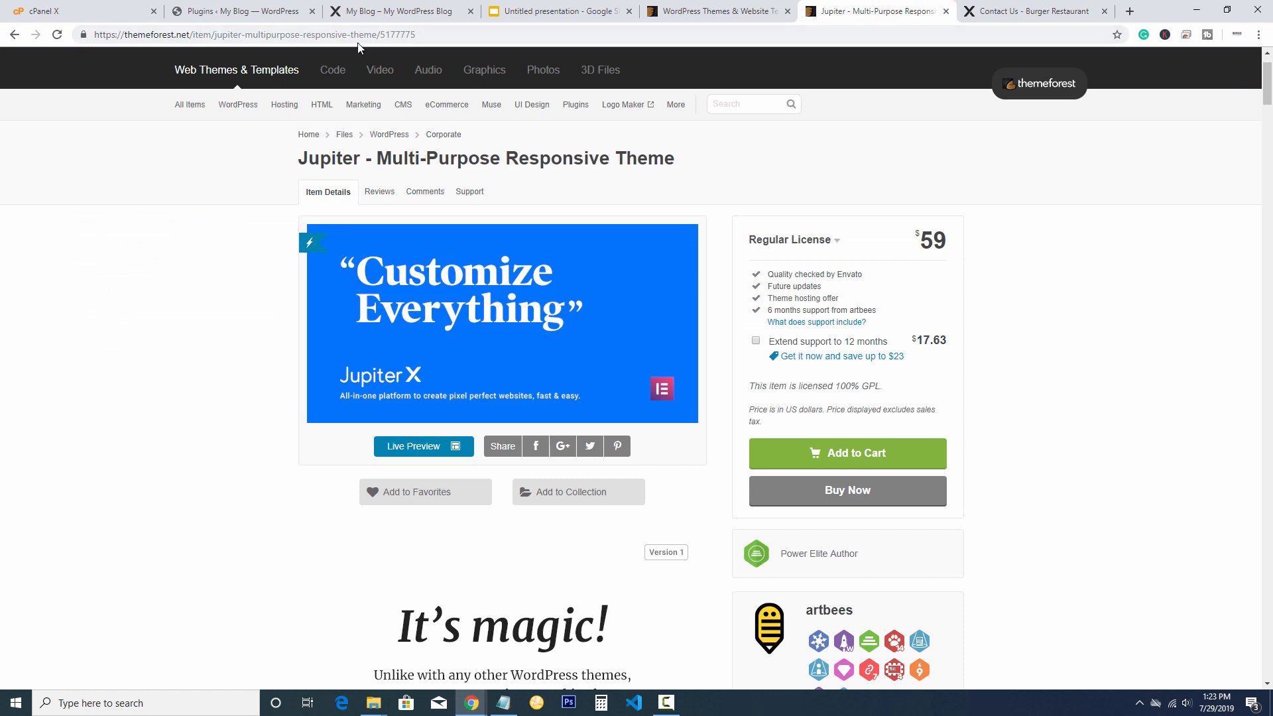
pyautogui.hotkey('ctrl', 'w')
pyautogui.click(738, 6)
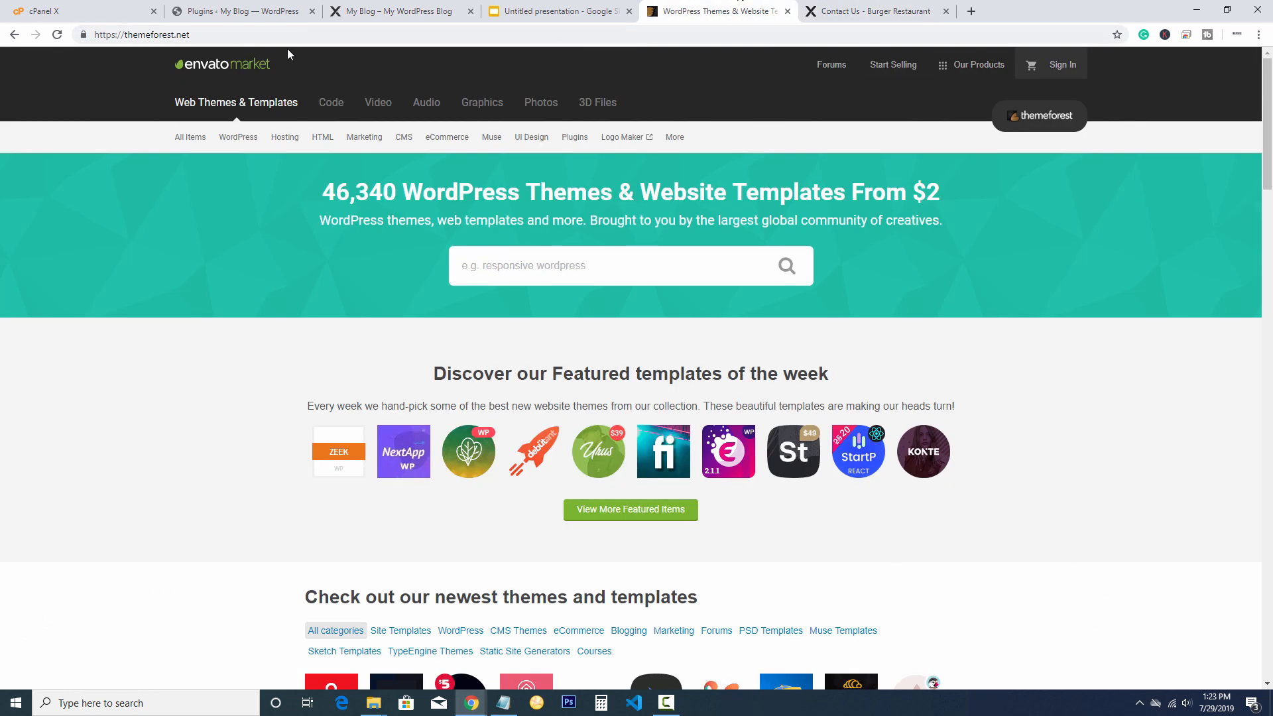
pyautogui.click(254, 36)
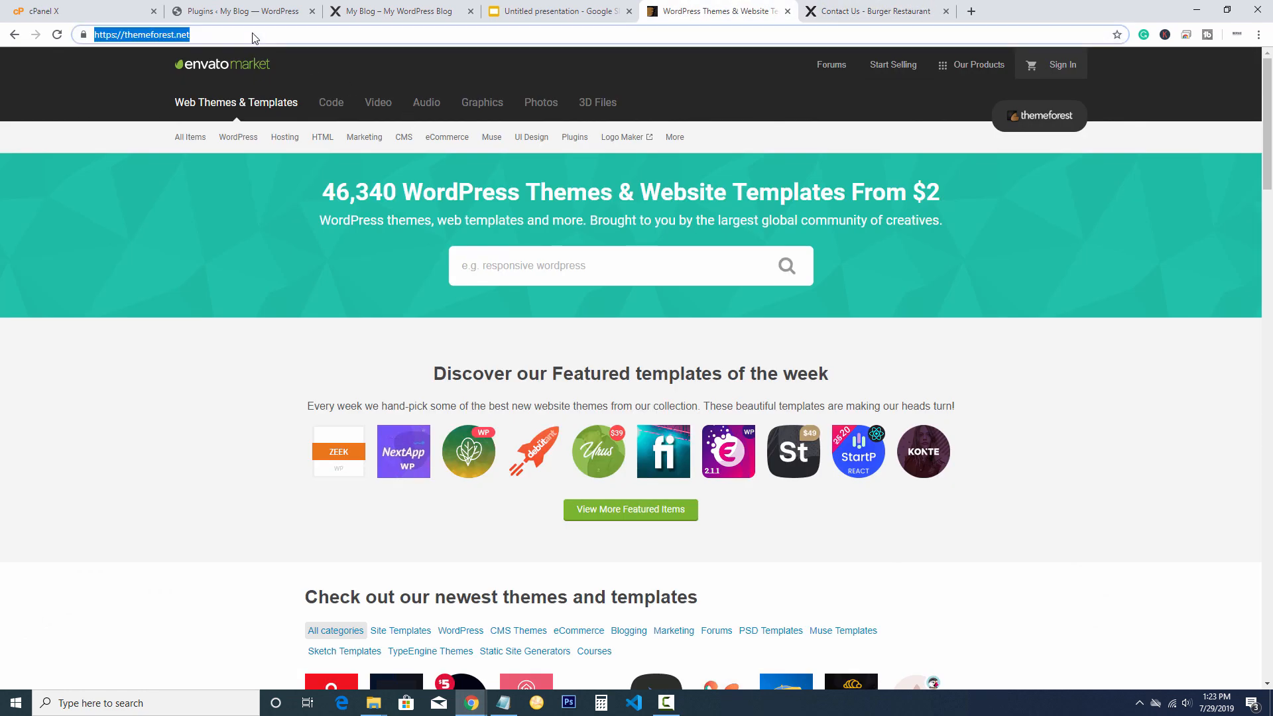
pyautogui.click(1091, 483)
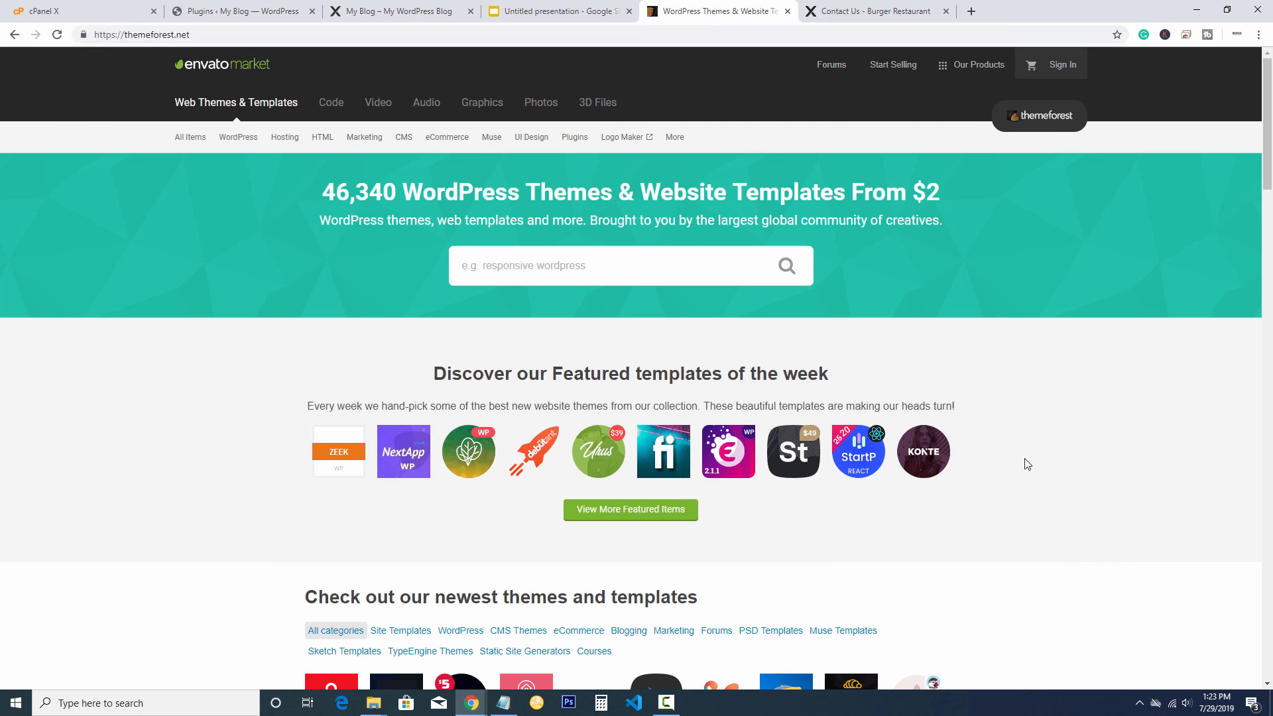
# Sign in to the Envato account using the saved login
pyautogui.click(1061, 66)
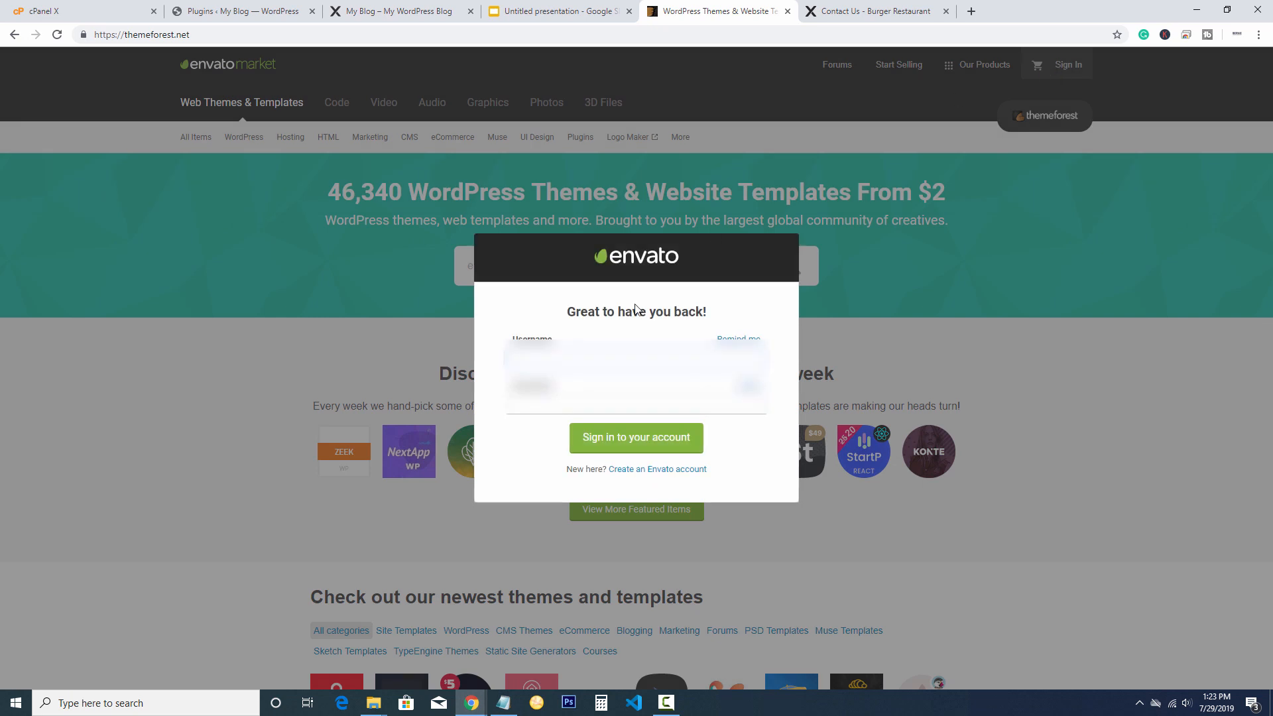
pyautogui.click(604, 363)
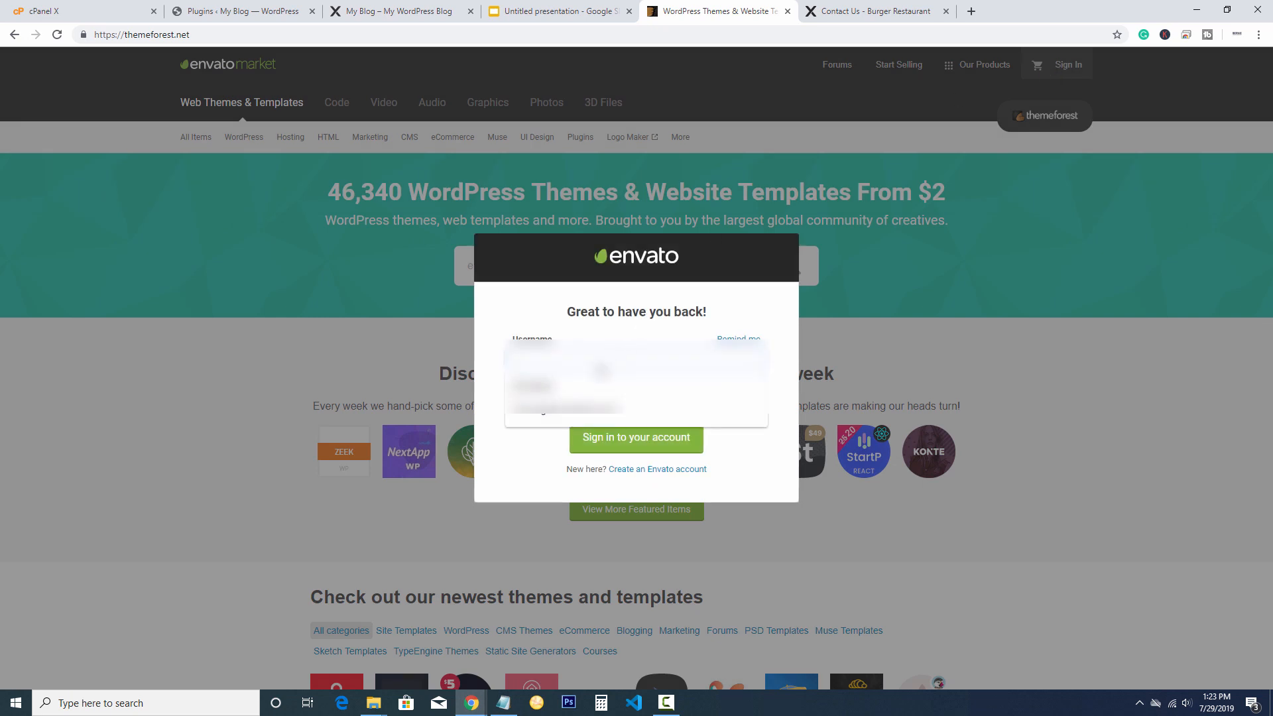
pyautogui.click(588, 381)
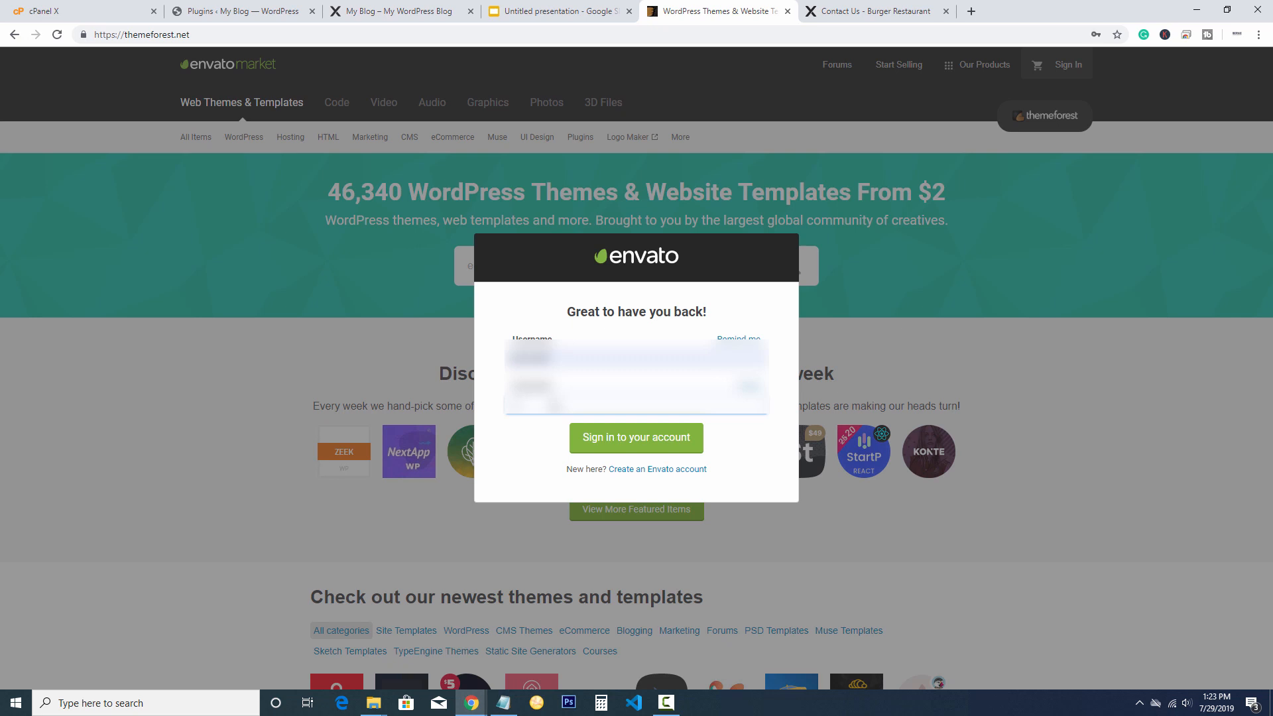
pyautogui.press('Return')
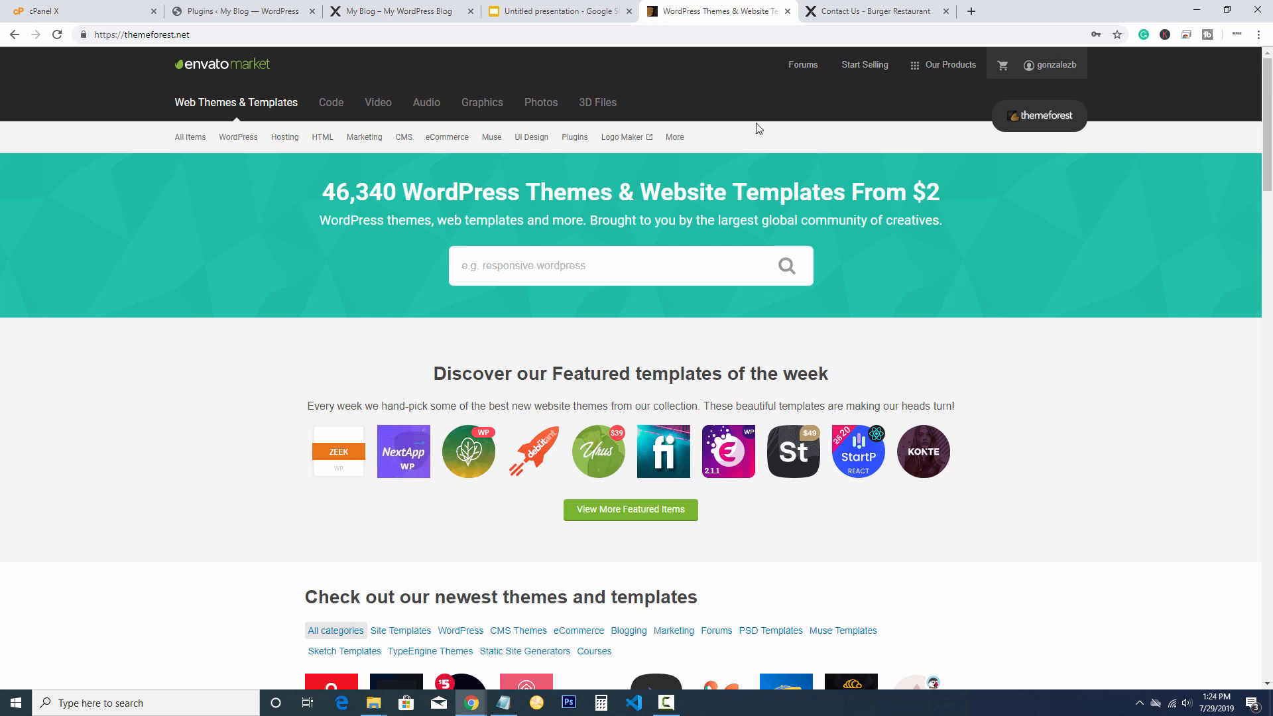
# From Downloads, save the Jupiter theme's All files & documentation zip to the Jupiter 2019 folder
pyautogui.moveTo(1032, 66)
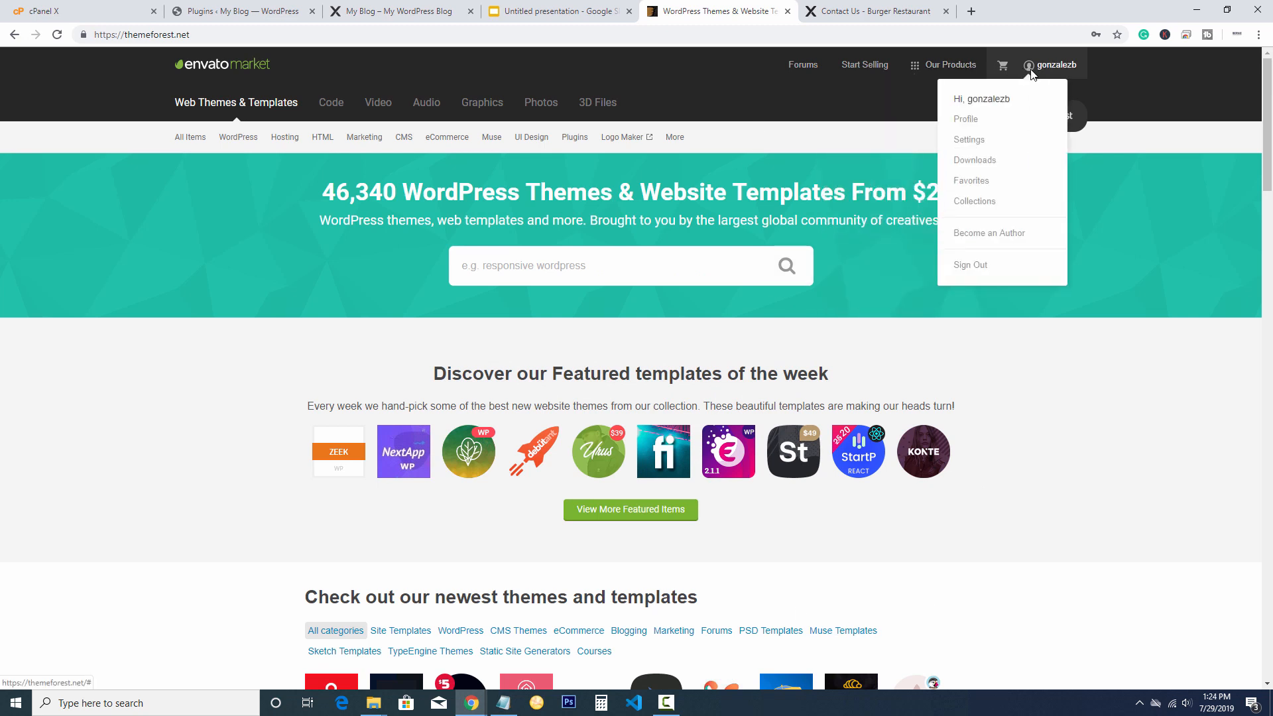
pyautogui.click(976, 166)
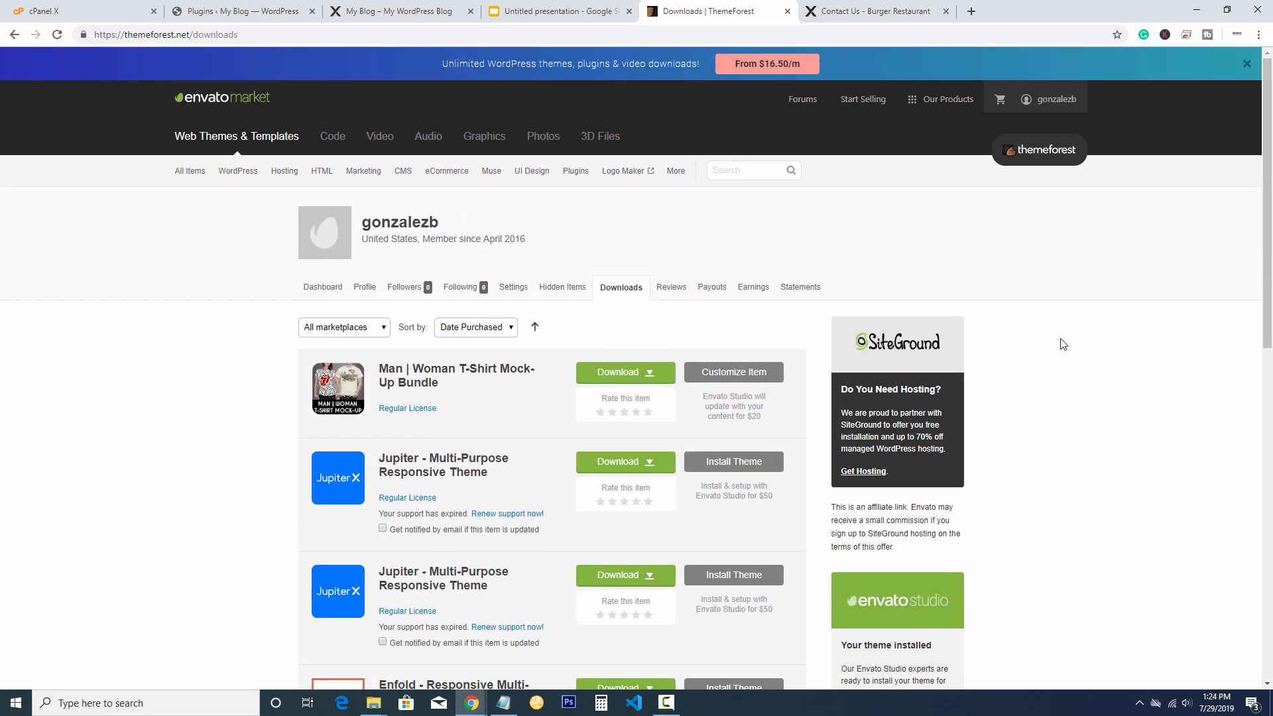
pyautogui.scroll(-1, 678, 428)
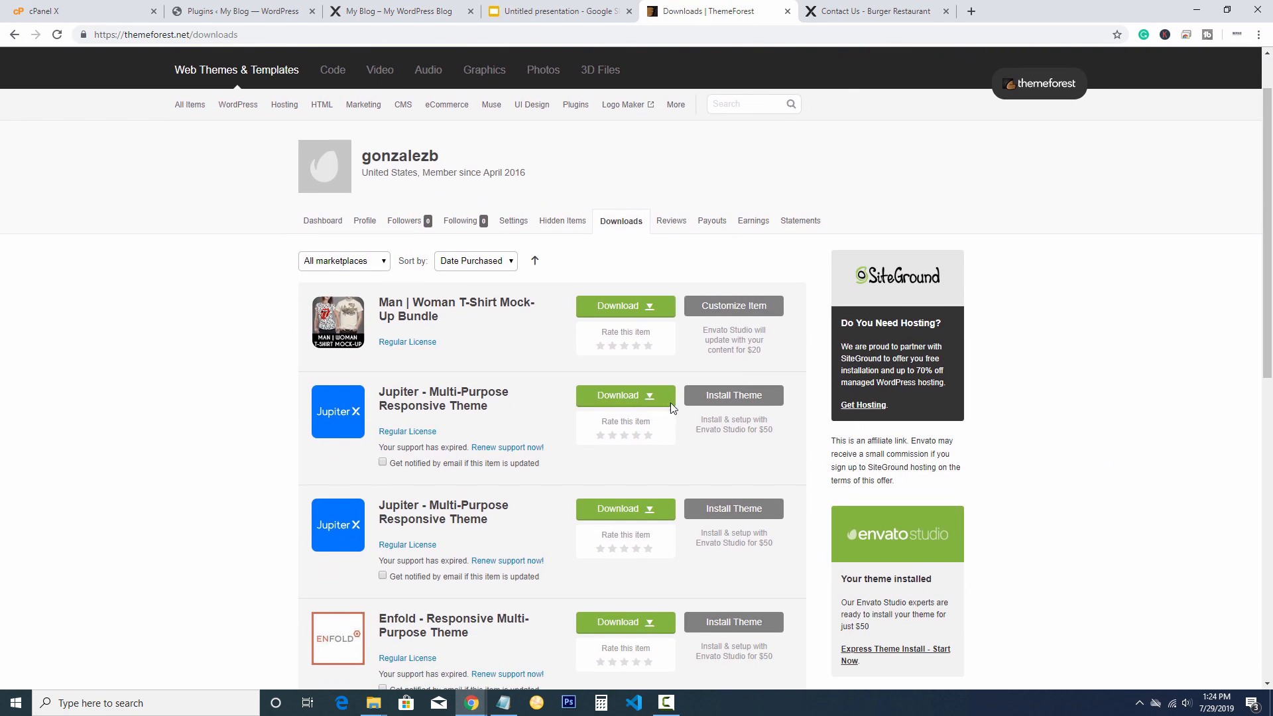
pyautogui.click(649, 399)
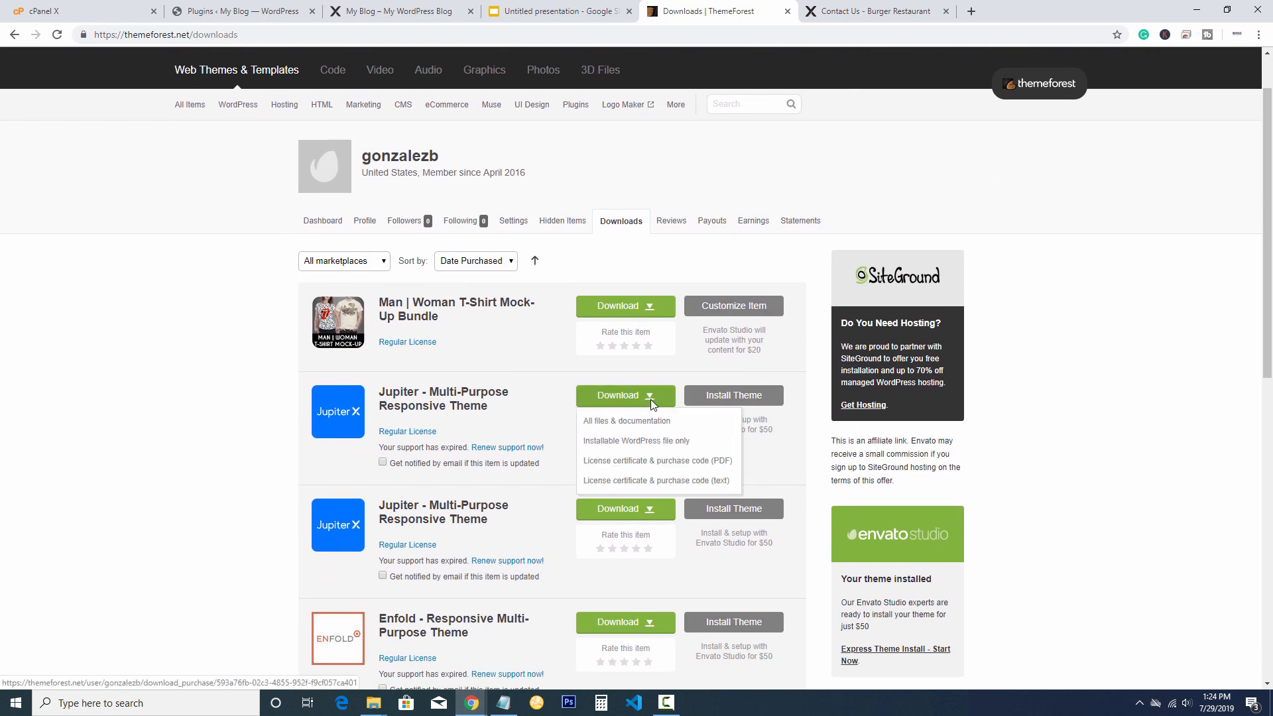
pyautogui.click(616, 426)
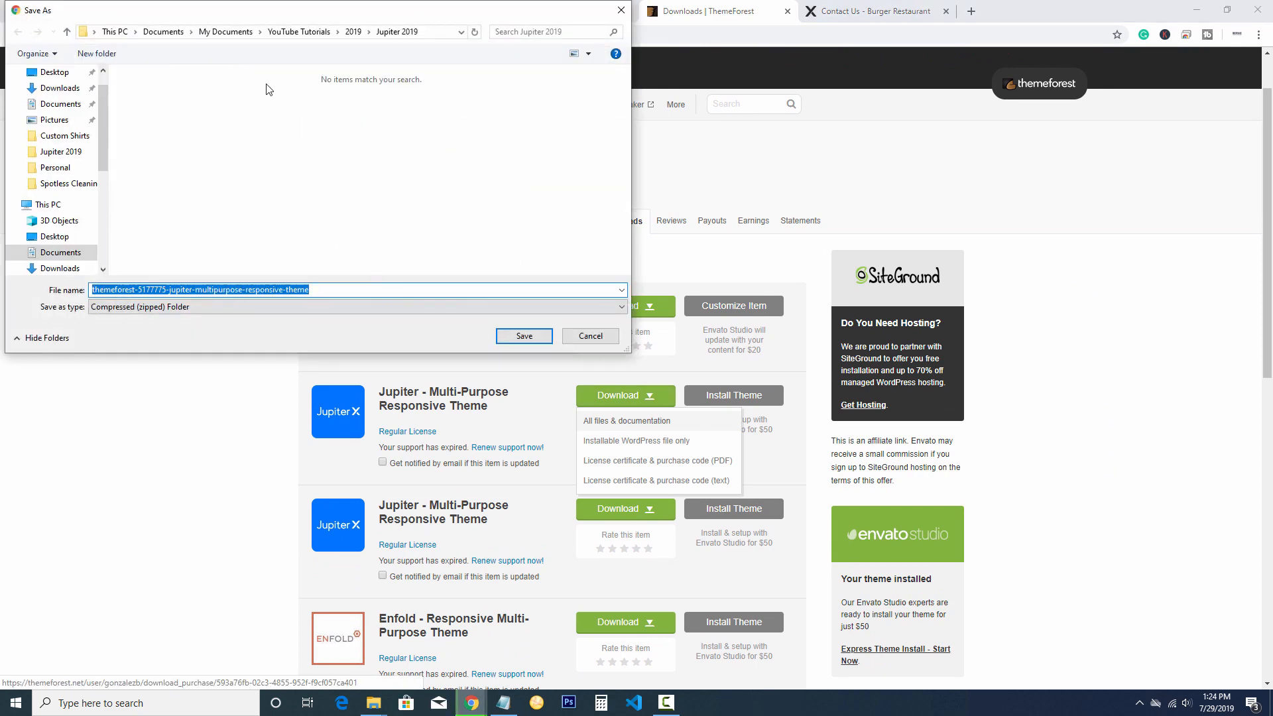
pyautogui.click(523, 337)
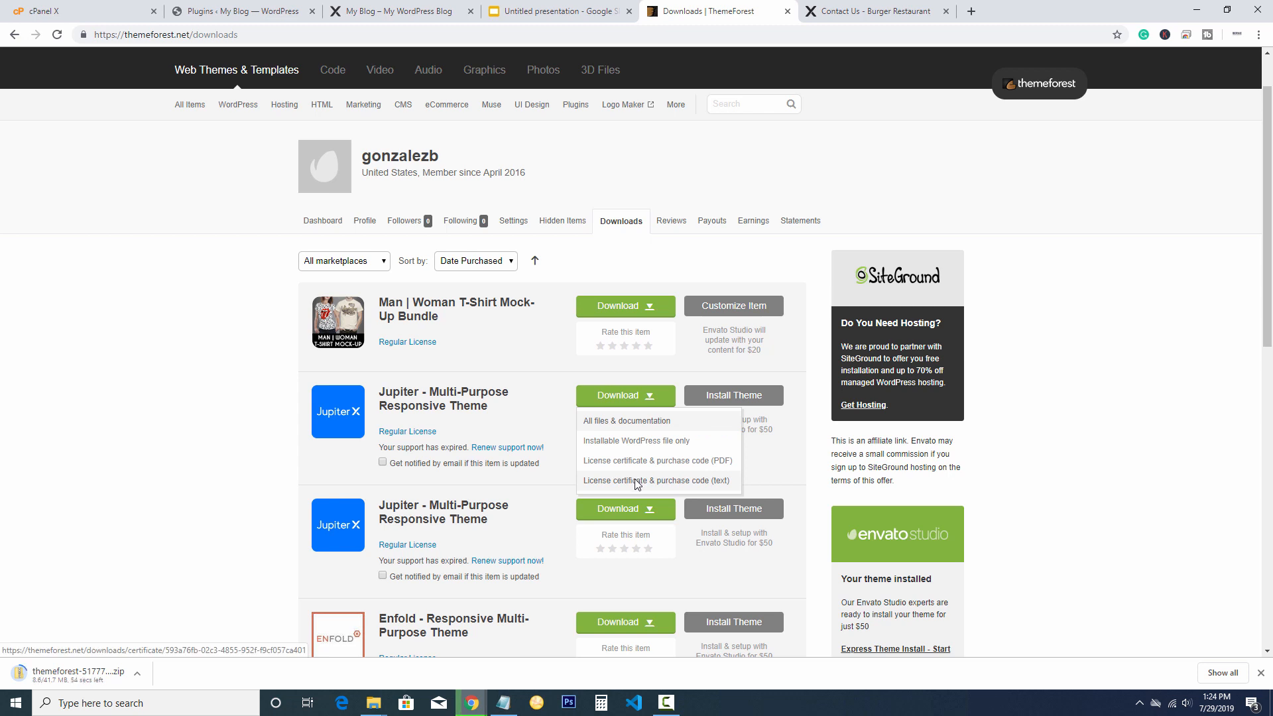
# Save the licence certificate & purchase code as a text file, then show the zip in its folder
pyautogui.click(1051, 381)
pyautogui.scroll(-1, 1057, 383)
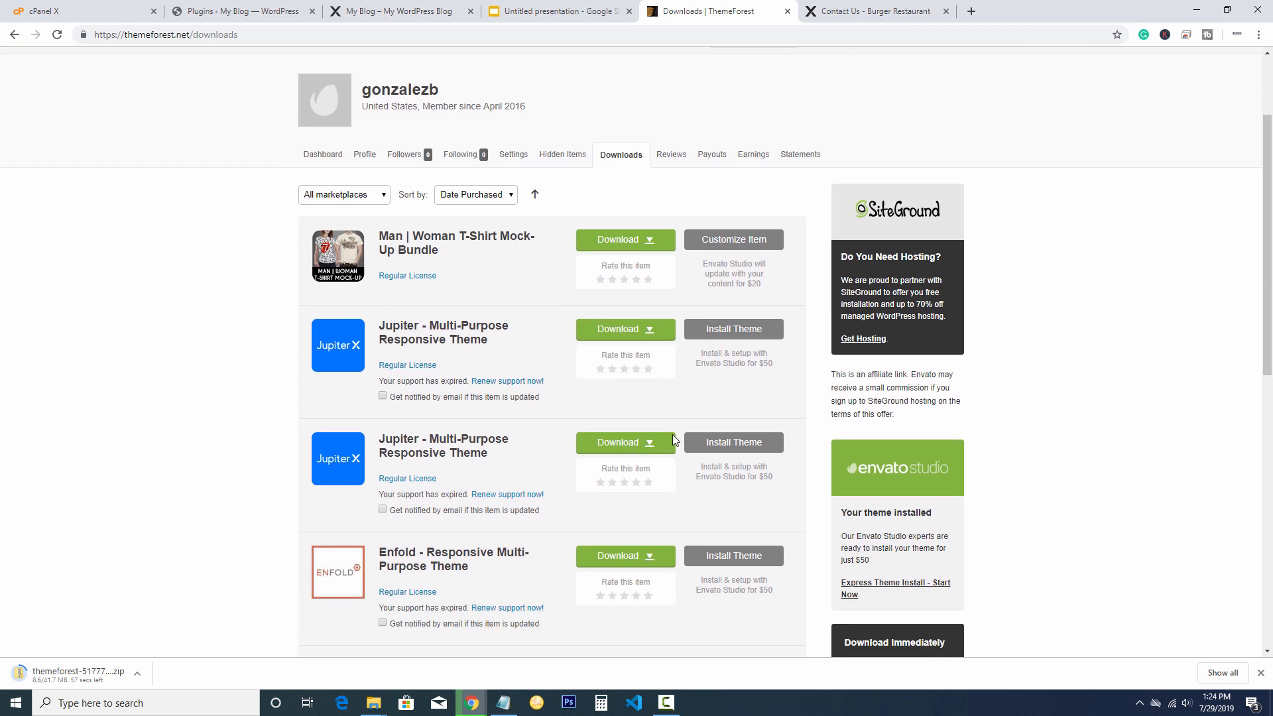
pyautogui.click(638, 442)
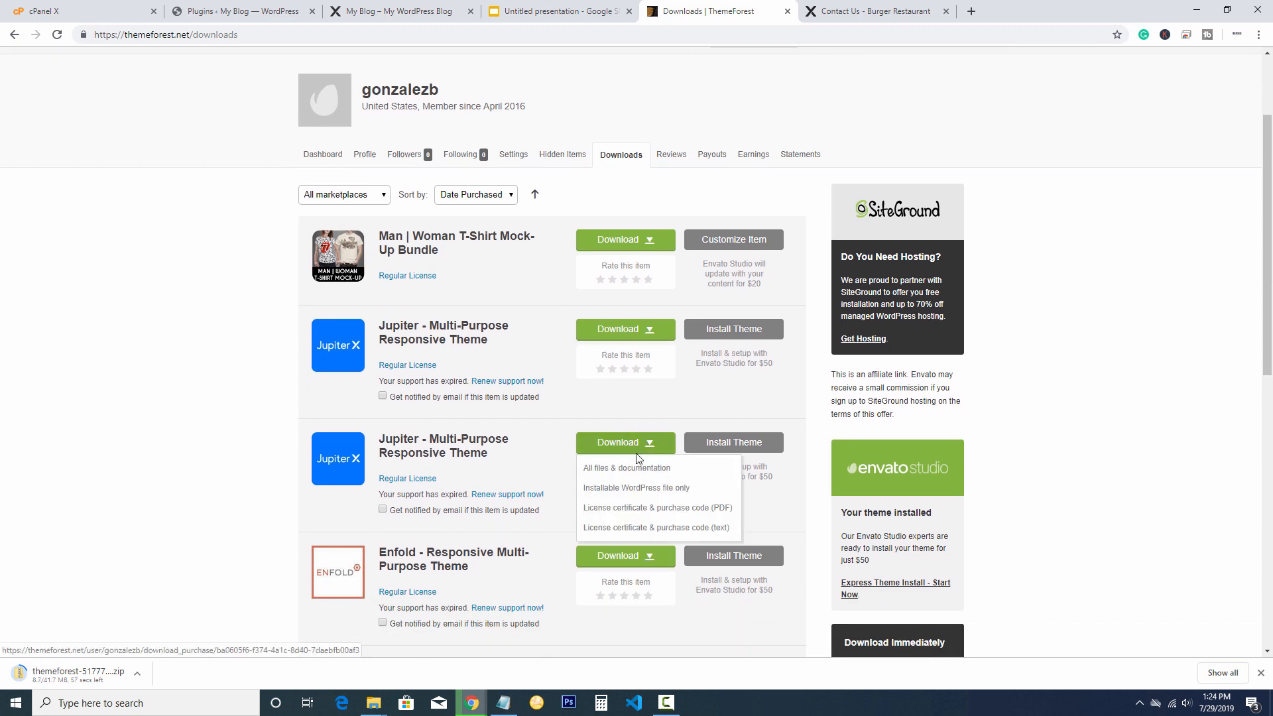
pyautogui.click(623, 528)
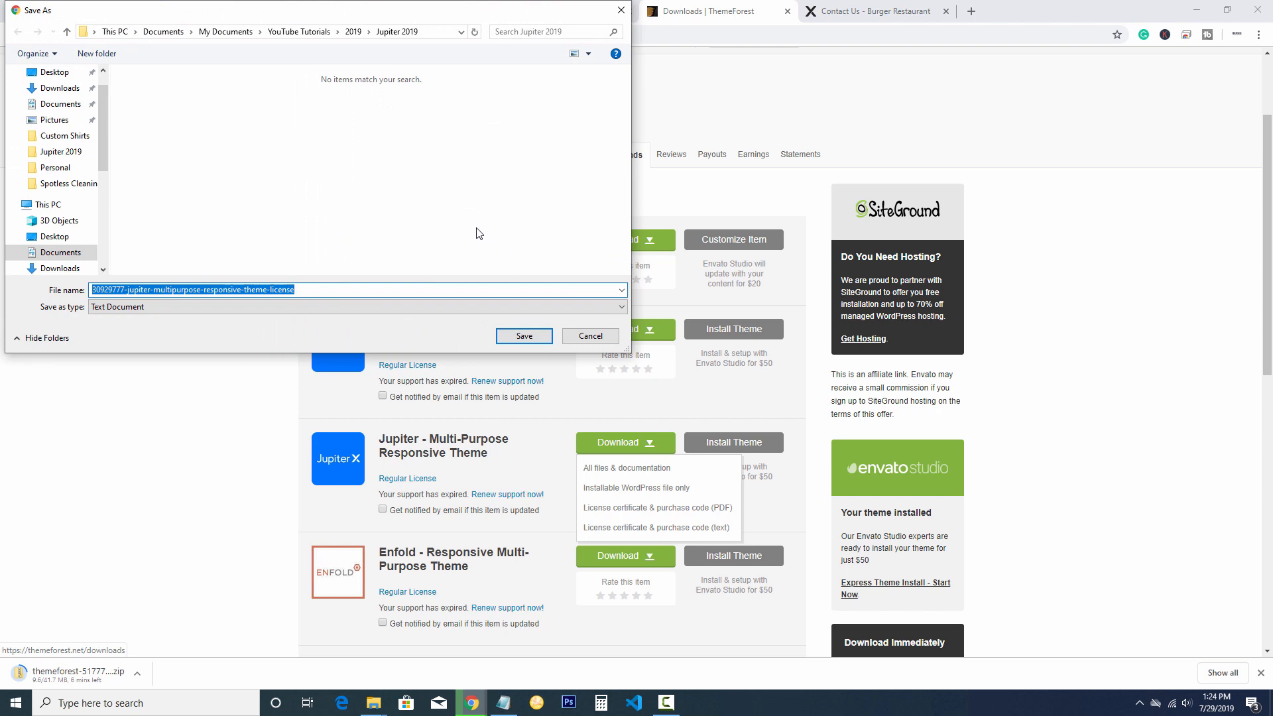
pyautogui.click(523, 336)
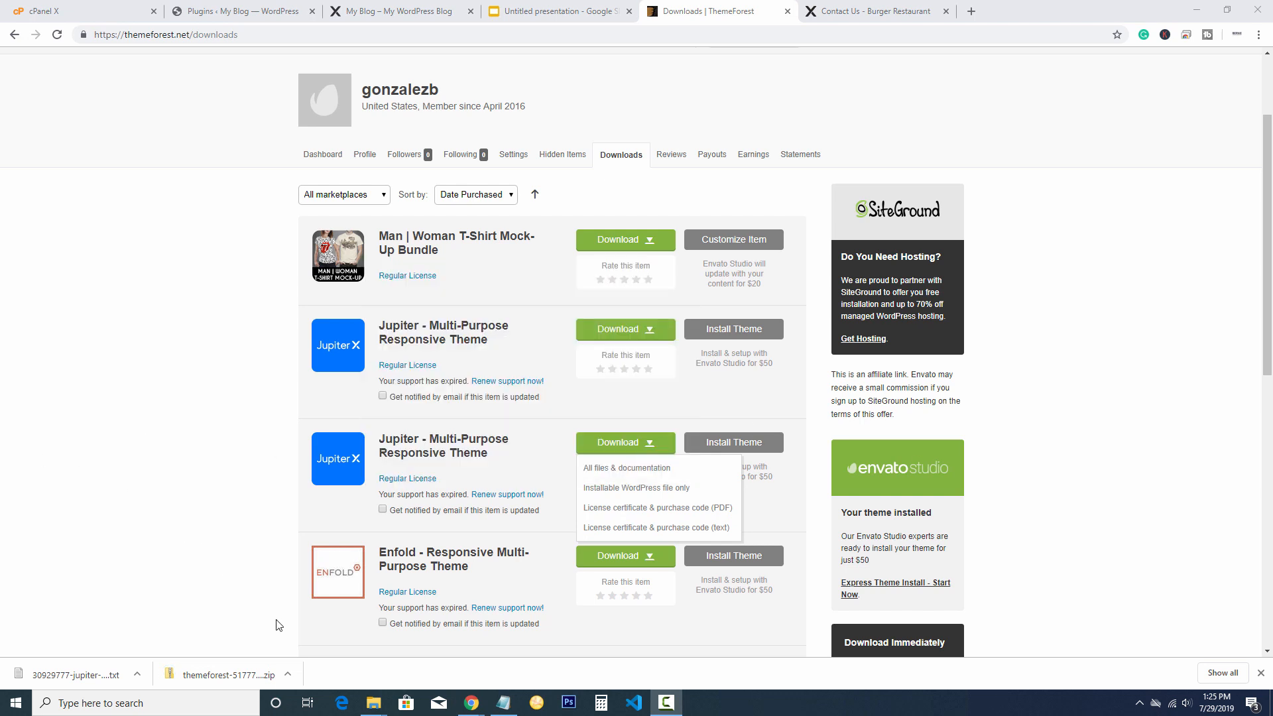
pyautogui.click(290, 674)
pyautogui.click(310, 631)
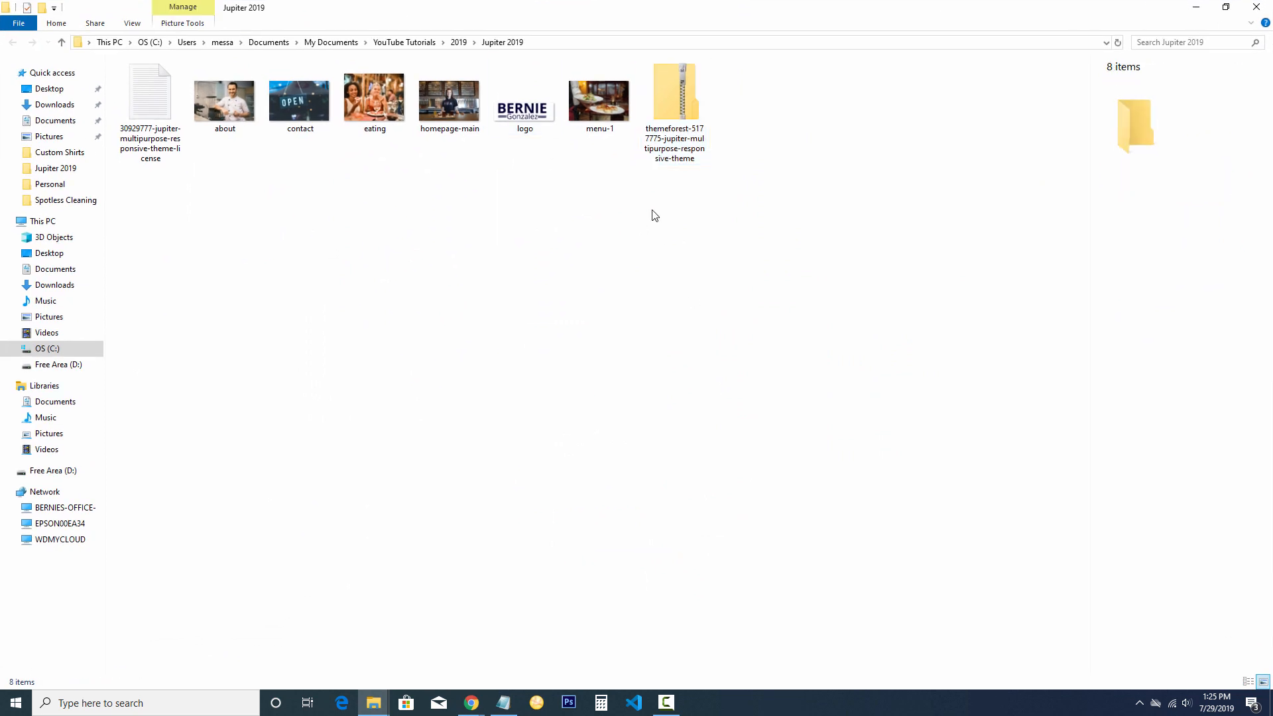
# Extract the theme zip with 7-Zip into Jupiter 2019, open the folder, then return to ThemeForest Downloads
pyautogui.click(679, 112)
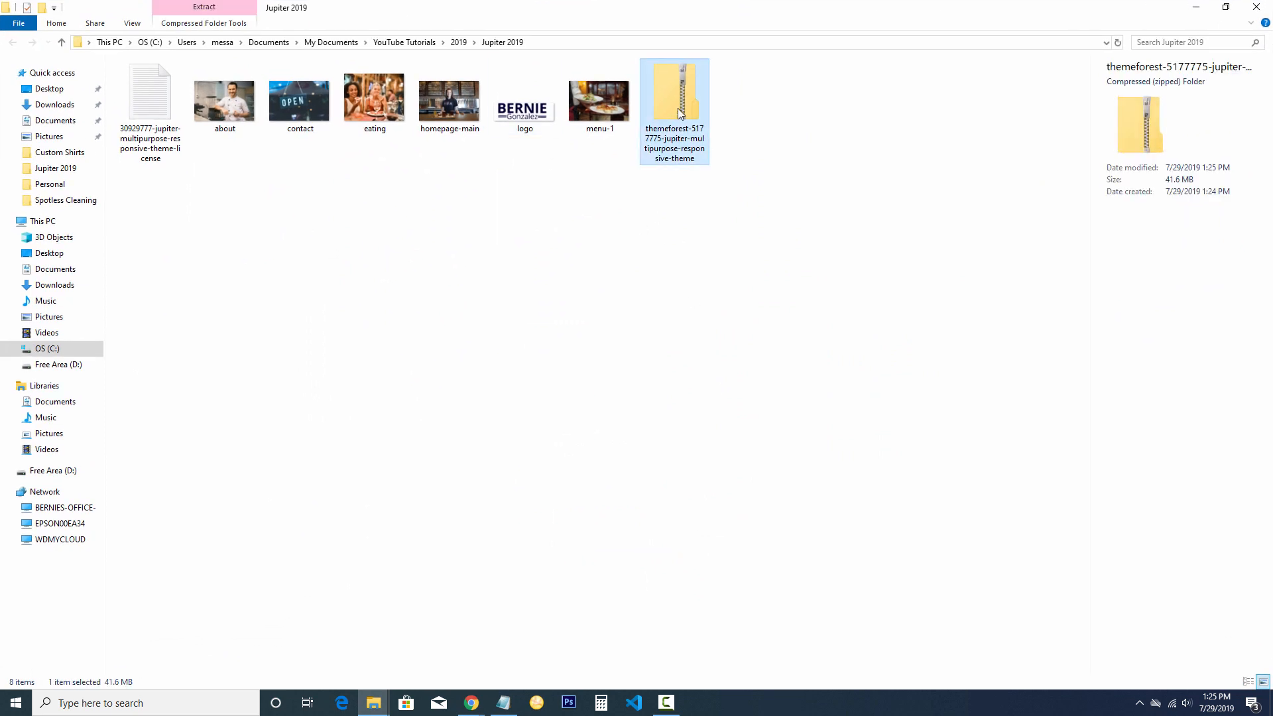
pyautogui.rightClick(679, 112)
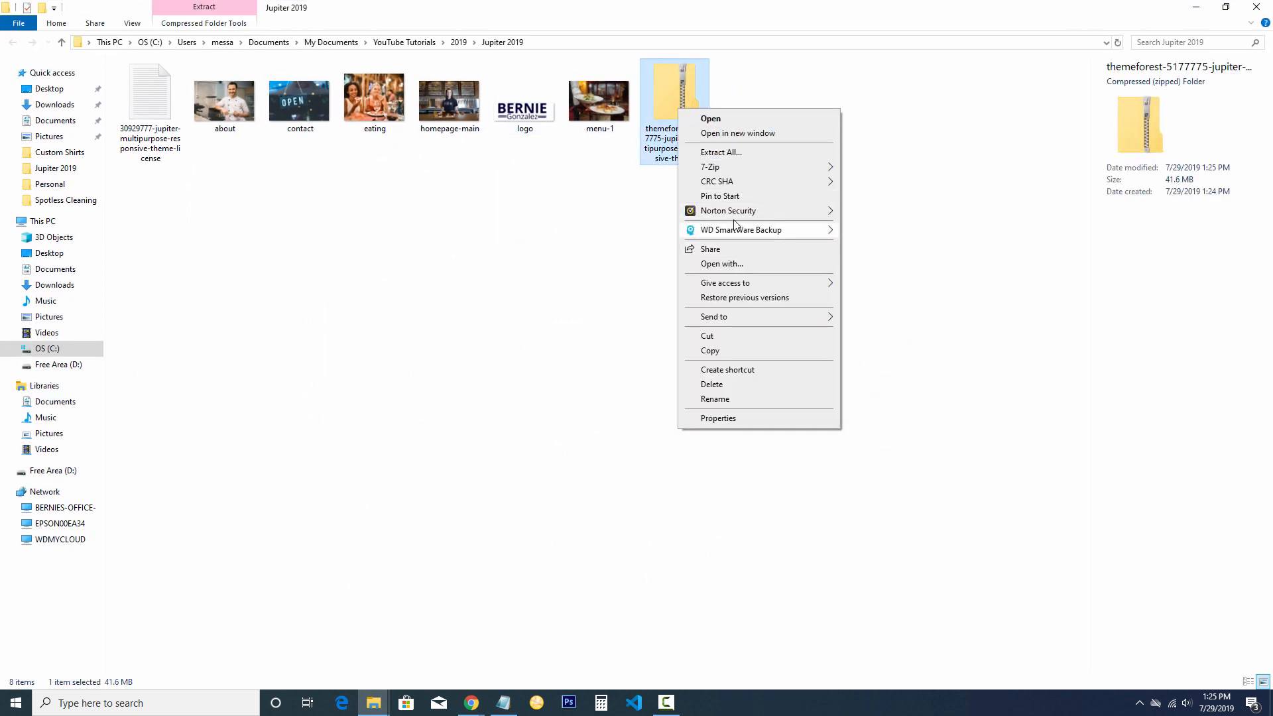
pyautogui.moveTo(719, 170)
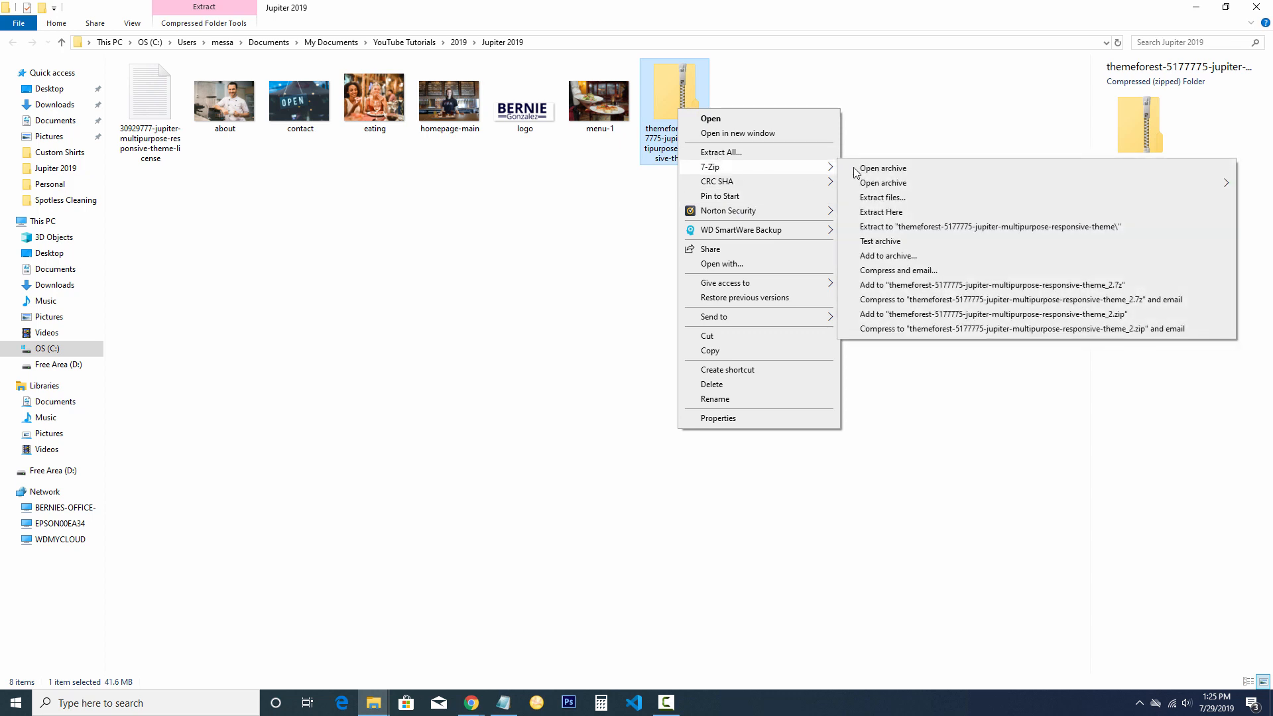
pyautogui.click(881, 198)
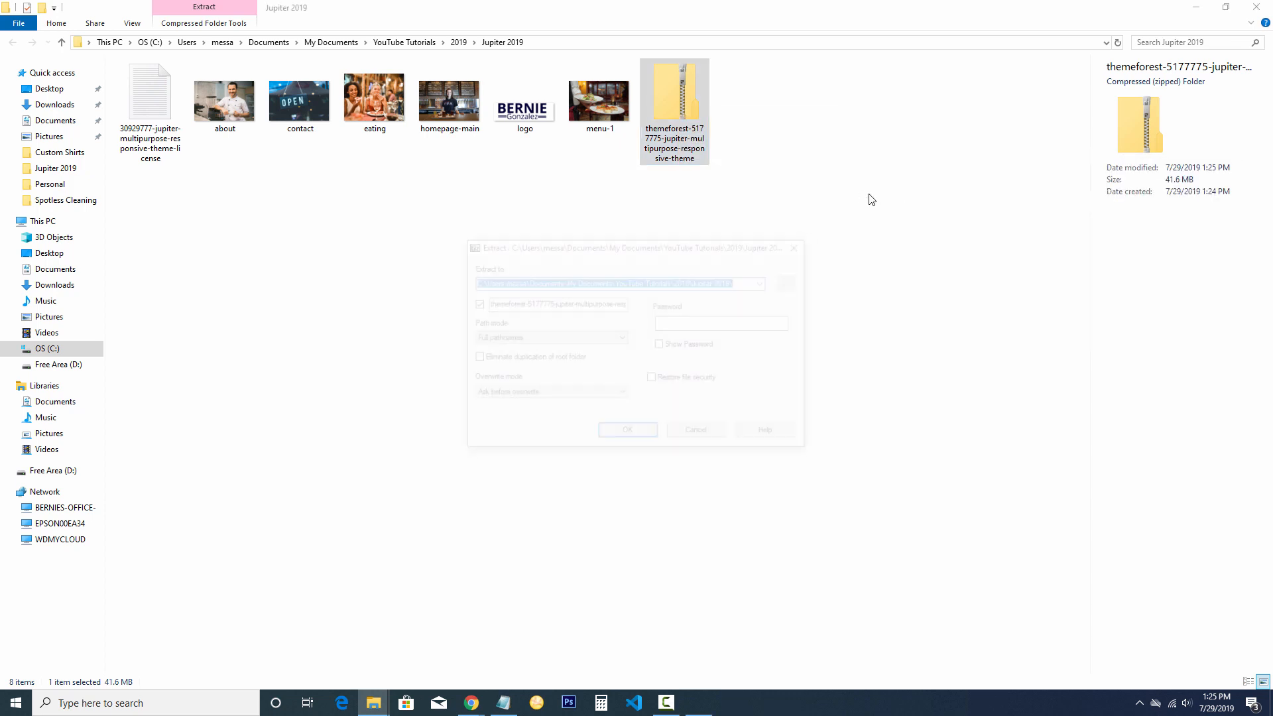
pyautogui.click(619, 433)
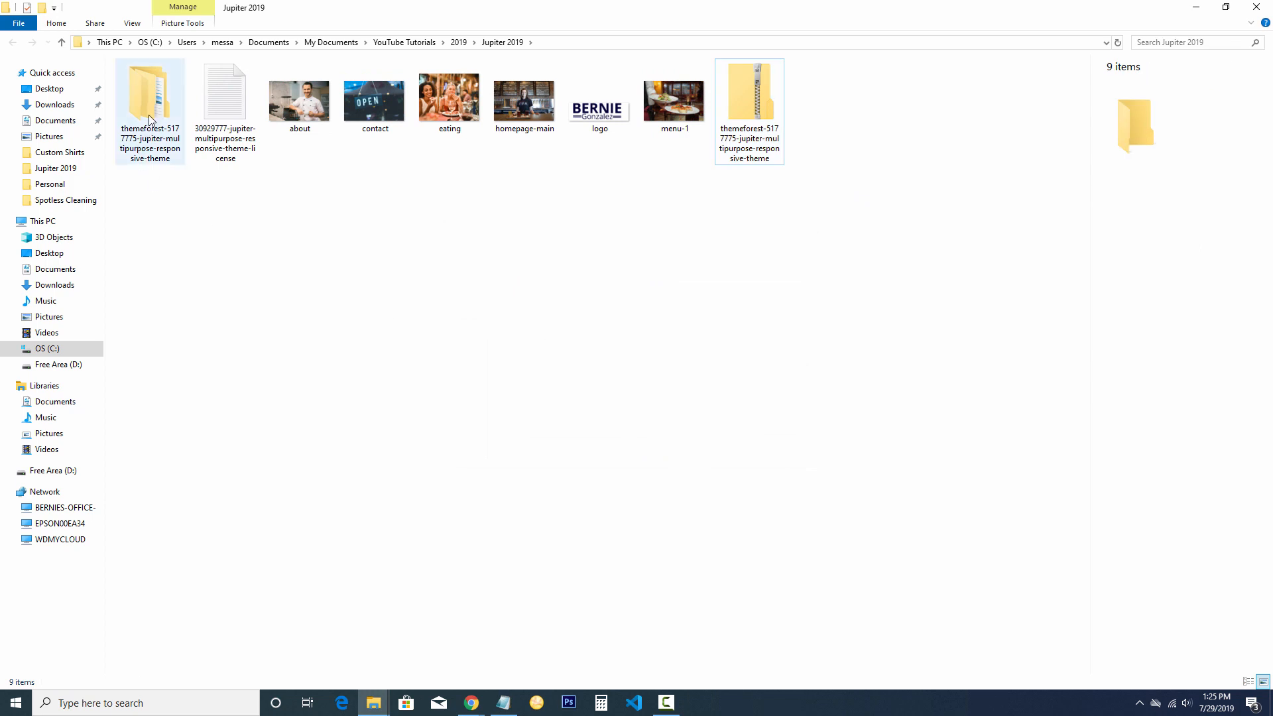
pyautogui.doubleClick(149, 119)
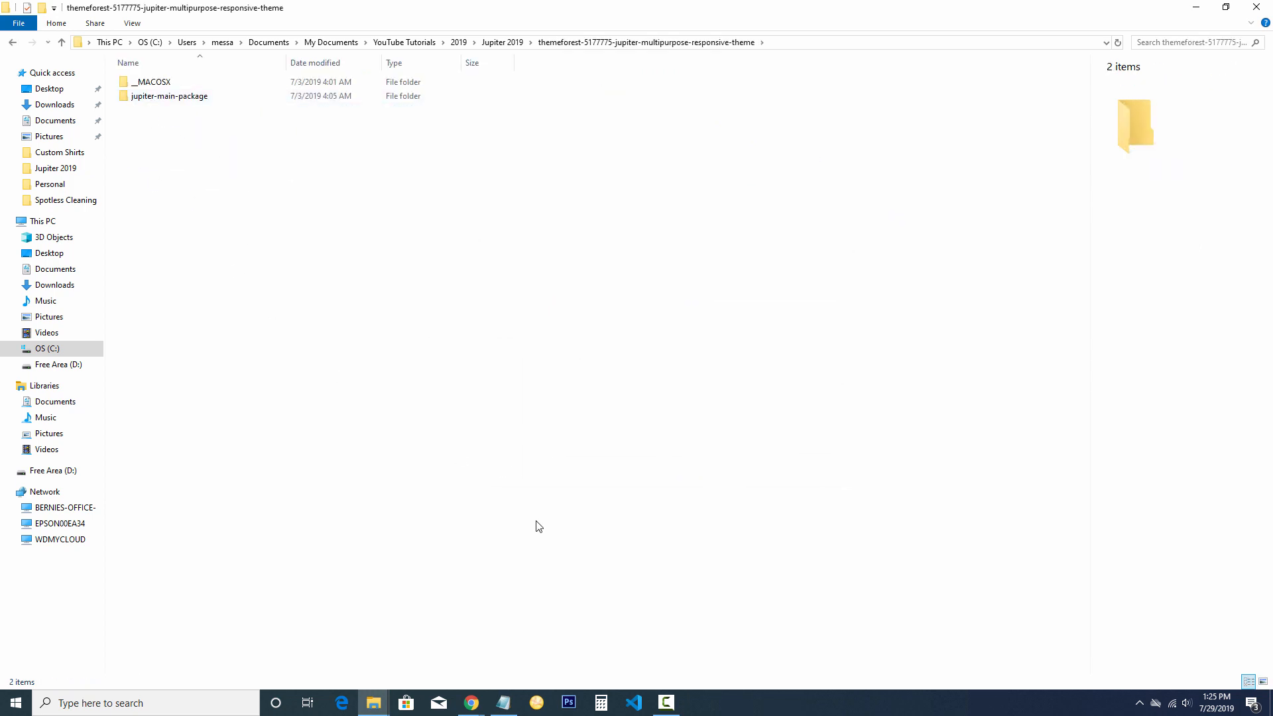
pyautogui.click(471, 702)
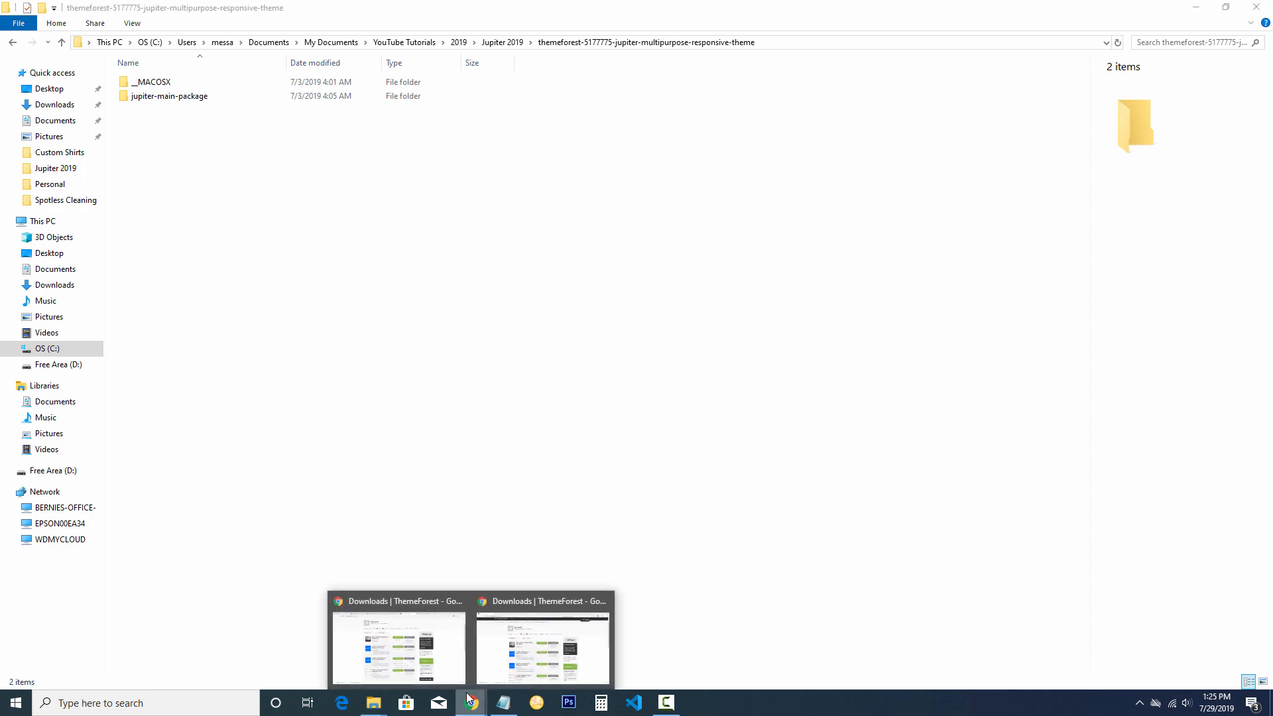
pyautogui.click(456, 653)
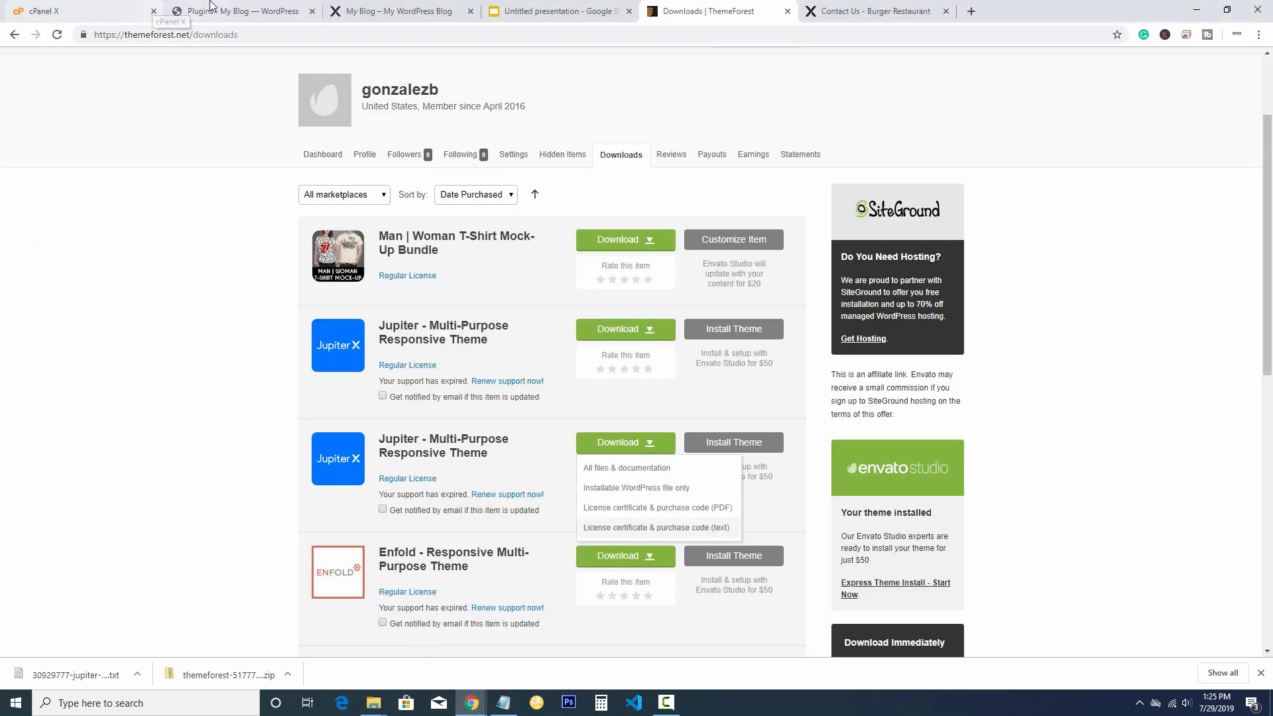
# Go to Appearance > Themes > Add New > Upload Theme and browse for a file
pyautogui.click(232, 9)
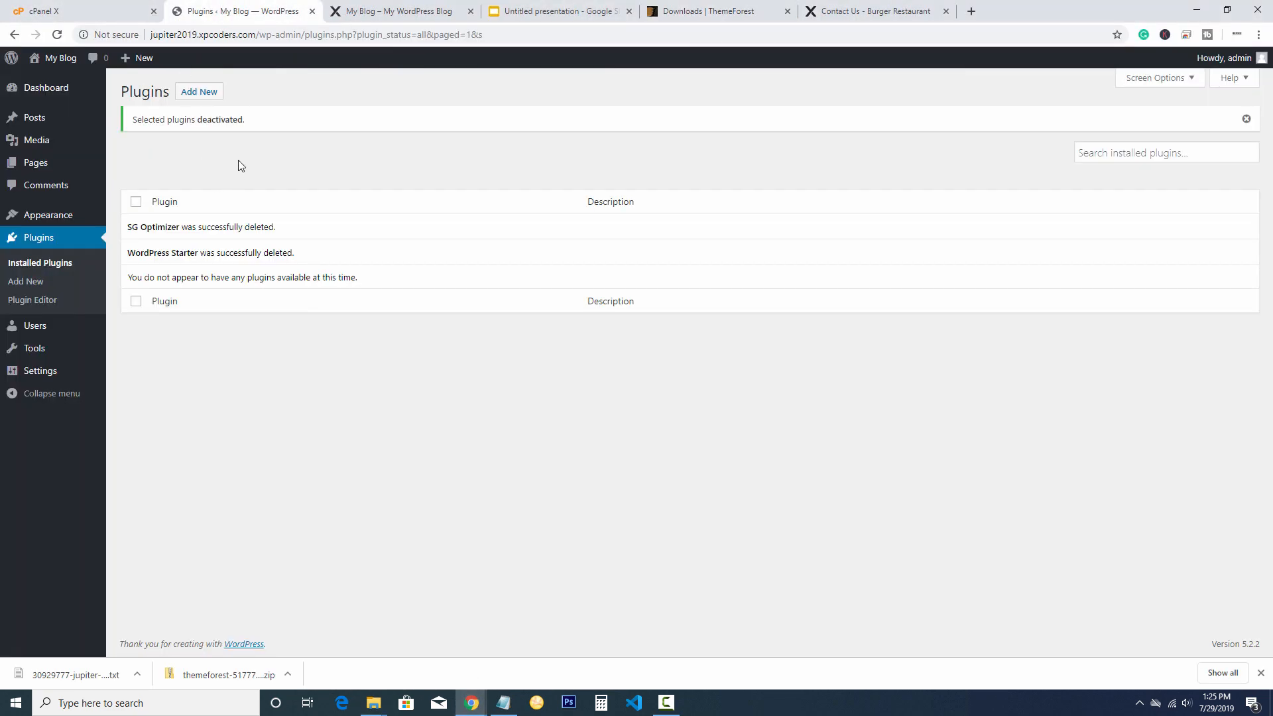
pyautogui.moveTo(41, 212)
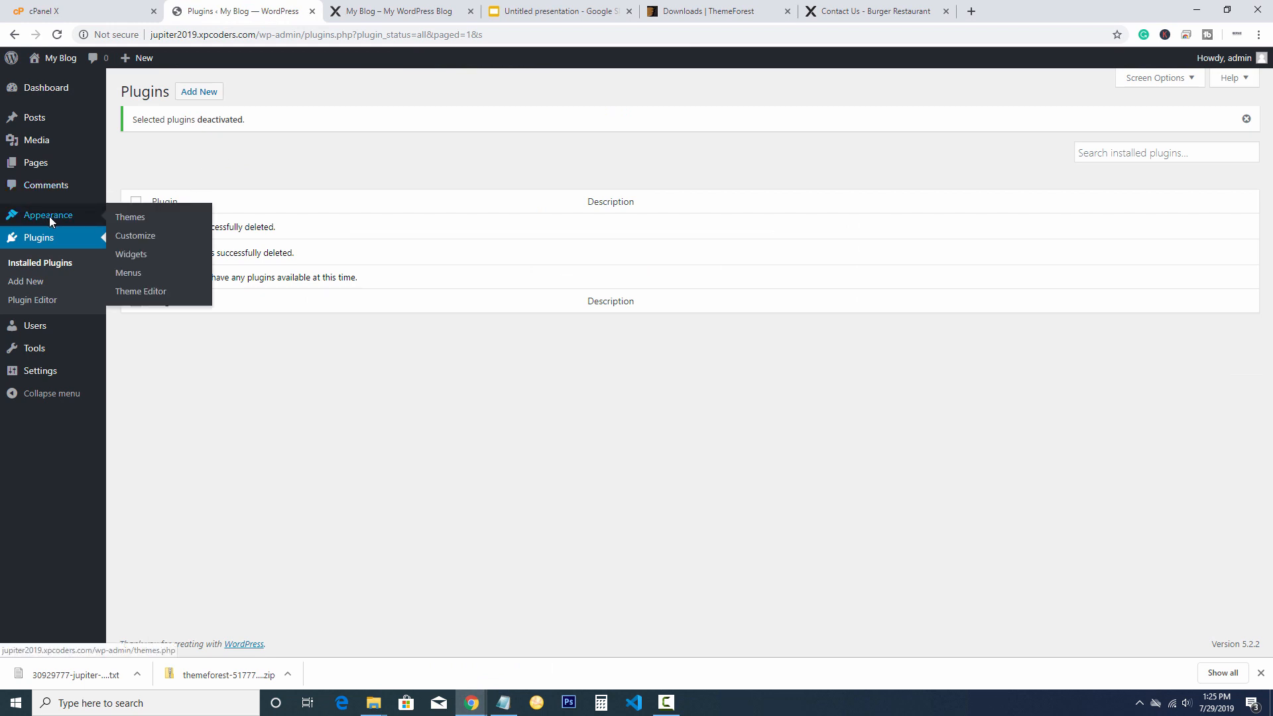
pyautogui.click(134, 219)
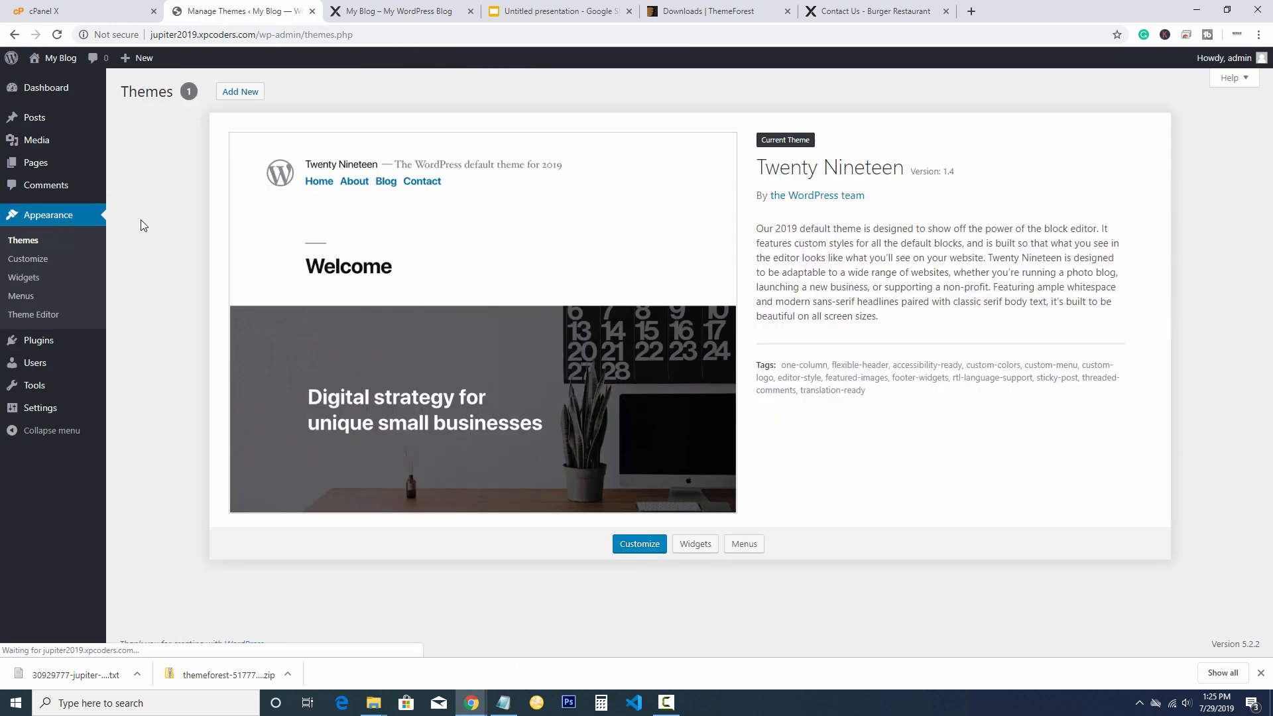
pyautogui.click(239, 94)
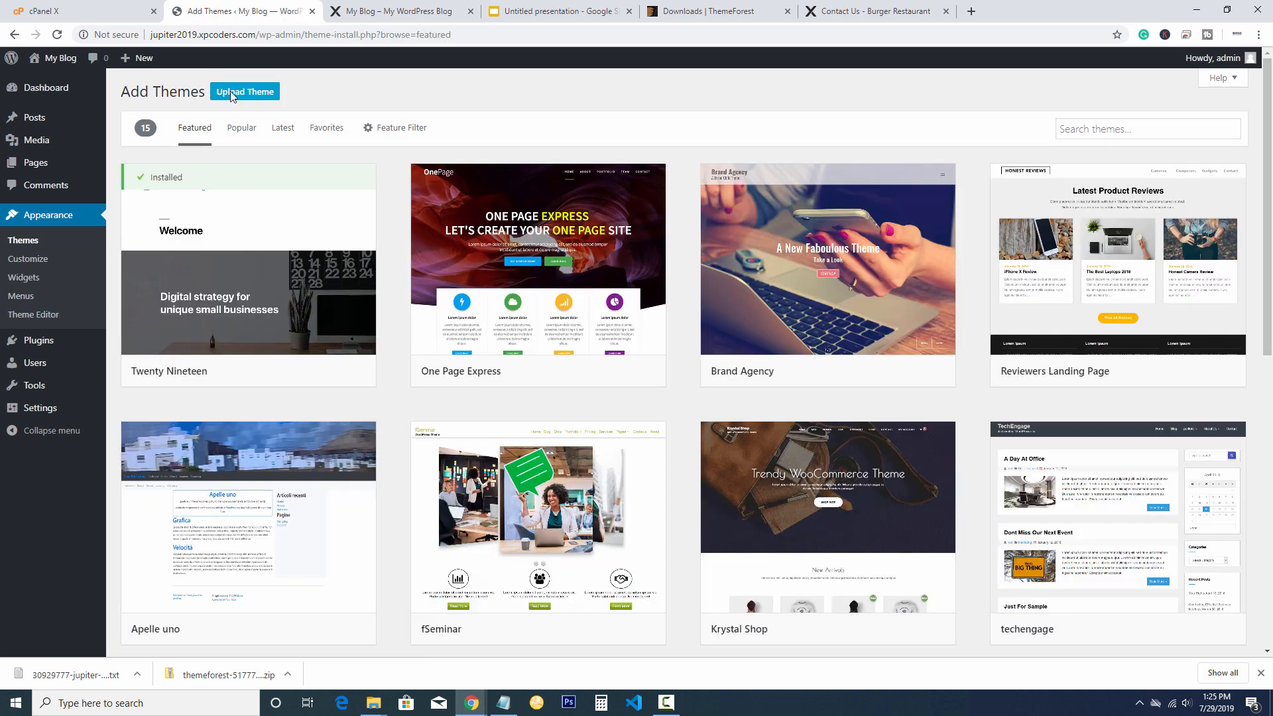
pyautogui.click(231, 94)
pyautogui.click(582, 212)
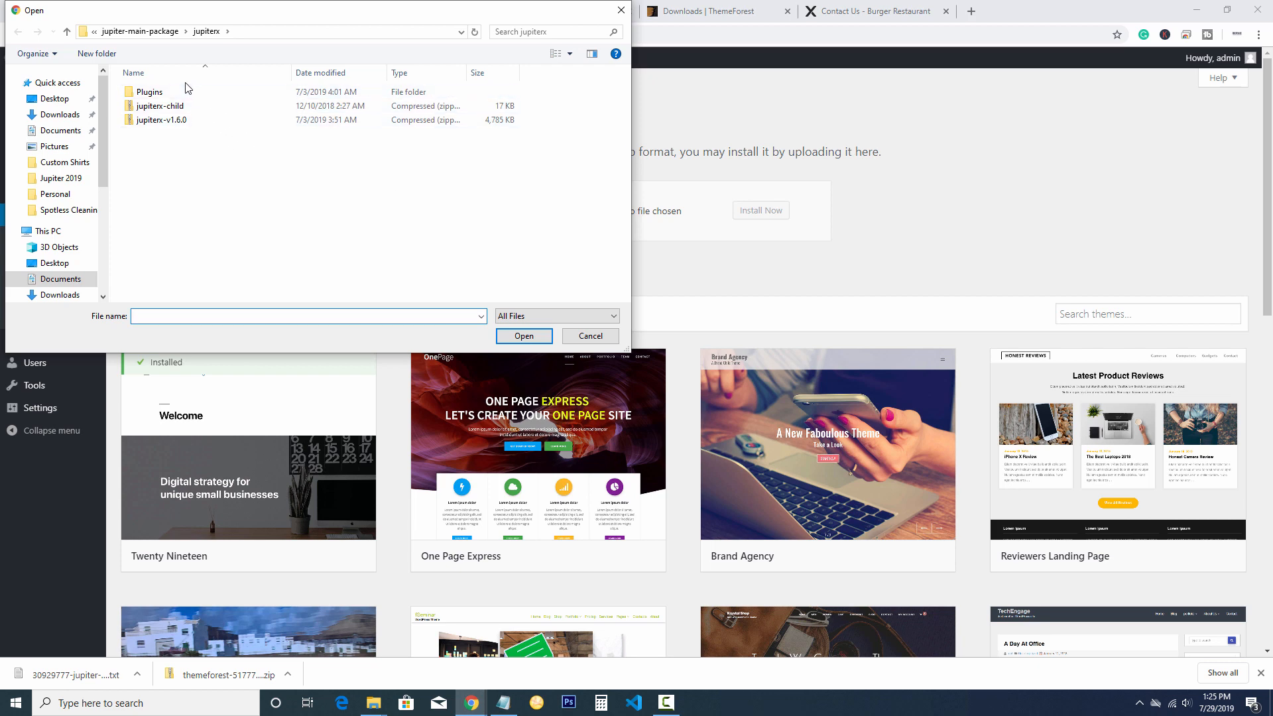
# Pick jupiter-main-package/jupiterx/jupiterx-v1.6.0.zip and install it
pyautogui.click(155, 33)
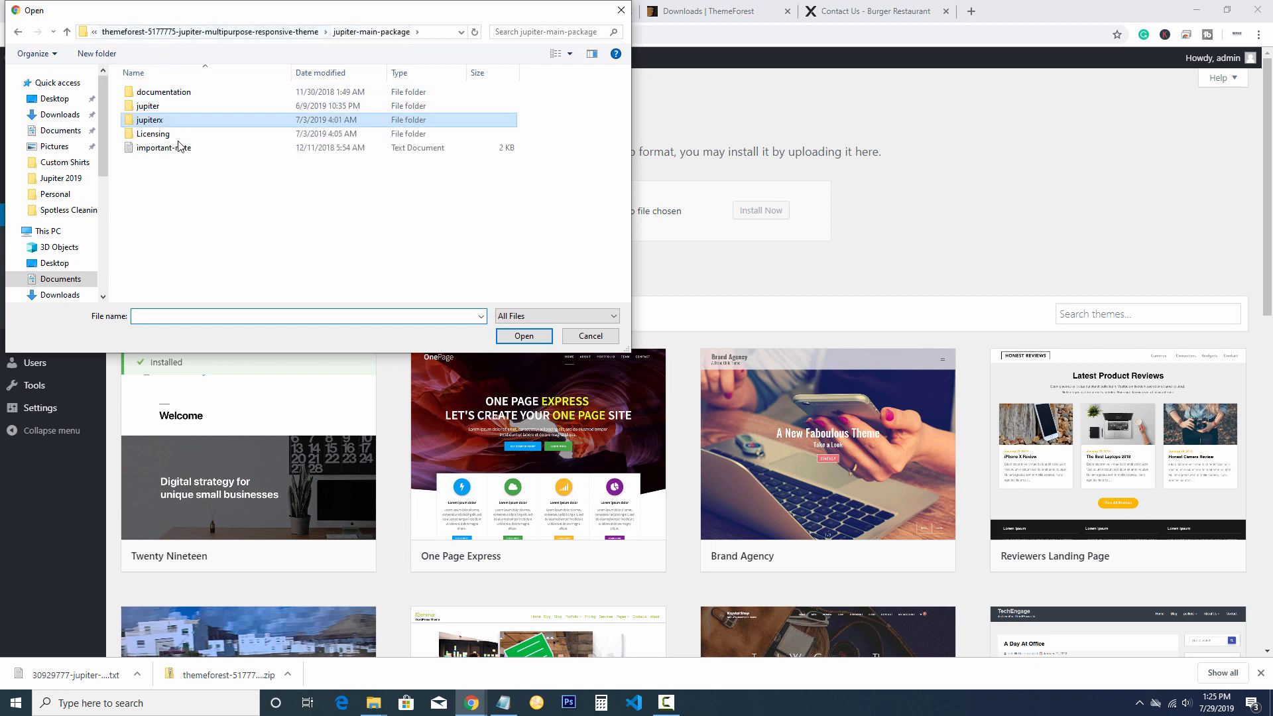
pyautogui.click(284, 33)
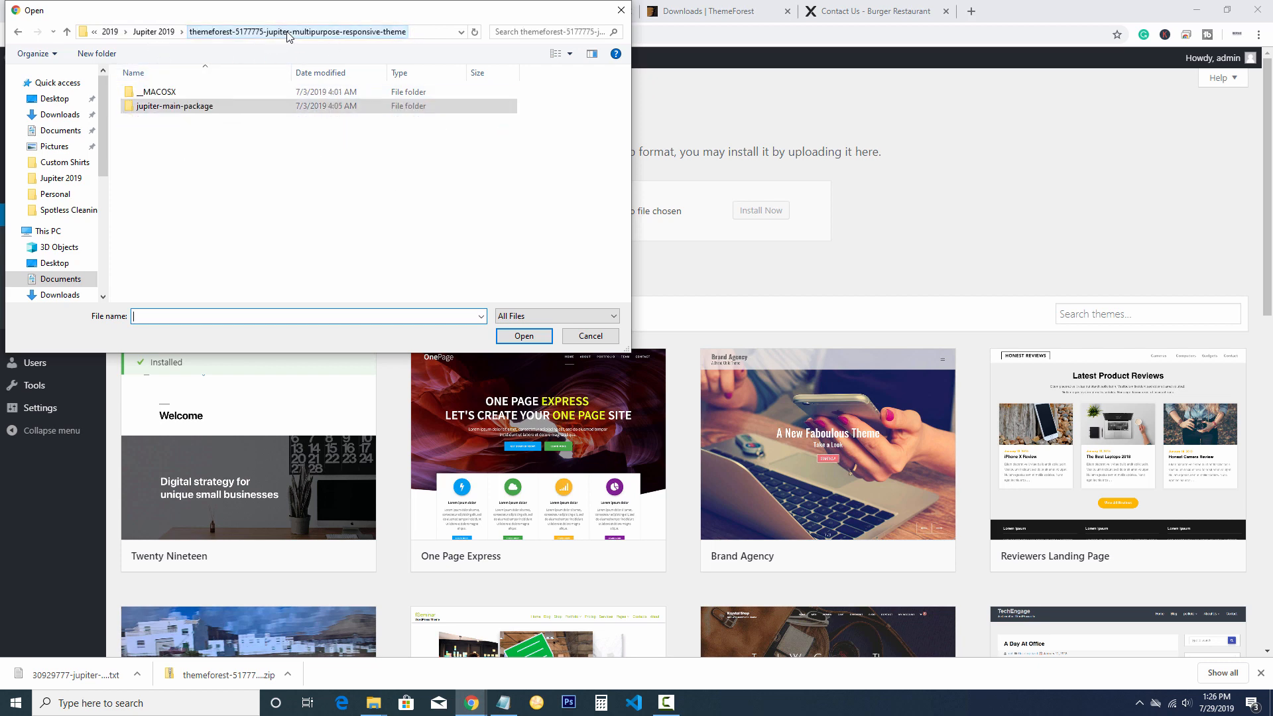
pyautogui.click(163, 34)
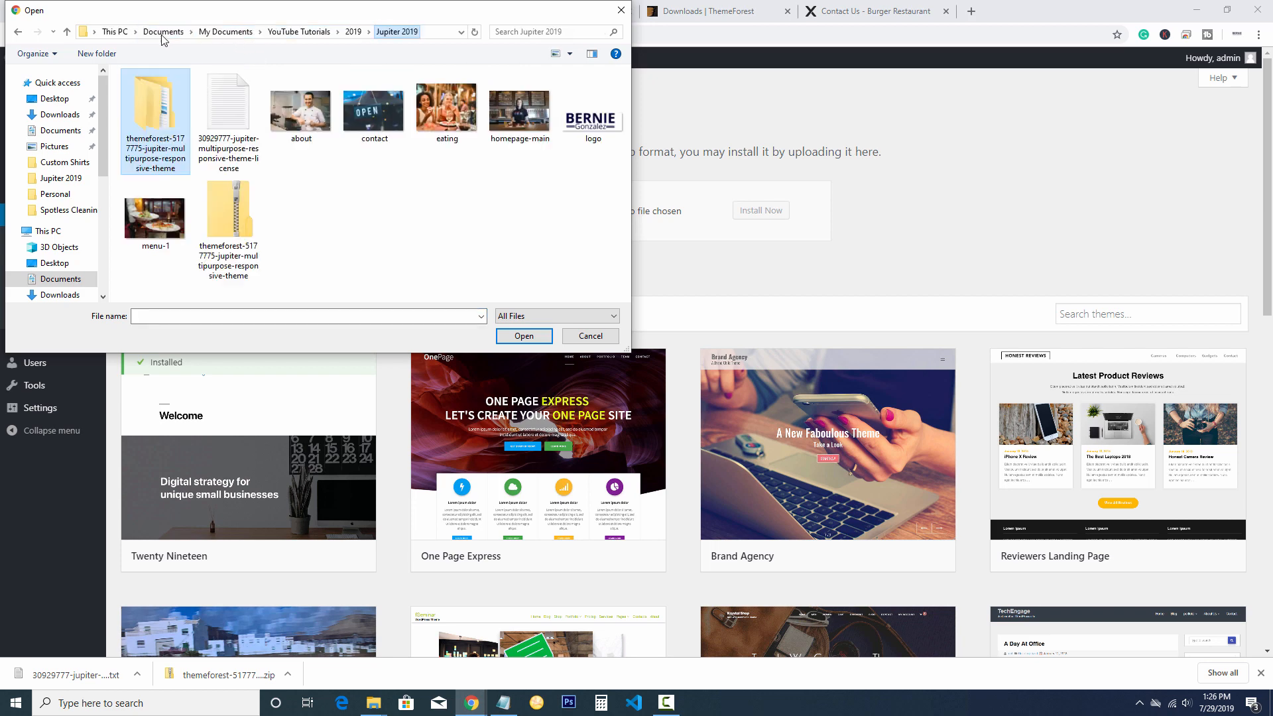
pyautogui.doubleClick(163, 131)
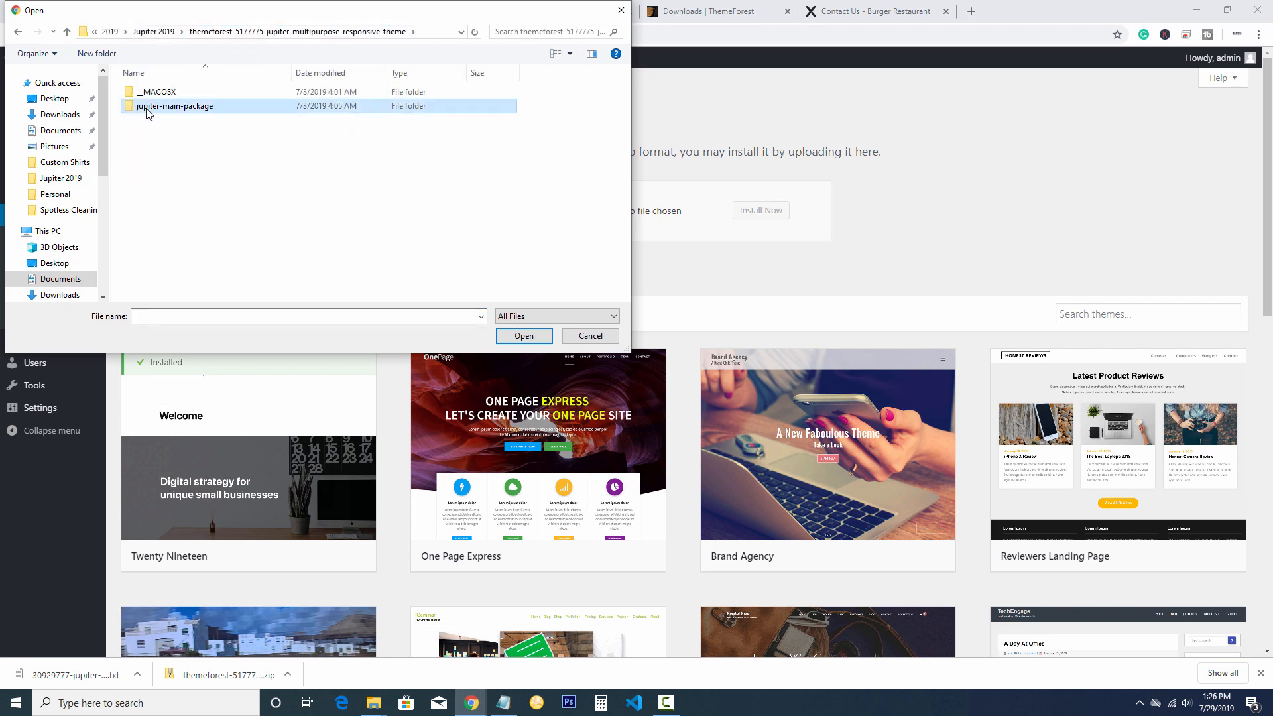
pyautogui.doubleClick(148, 107)
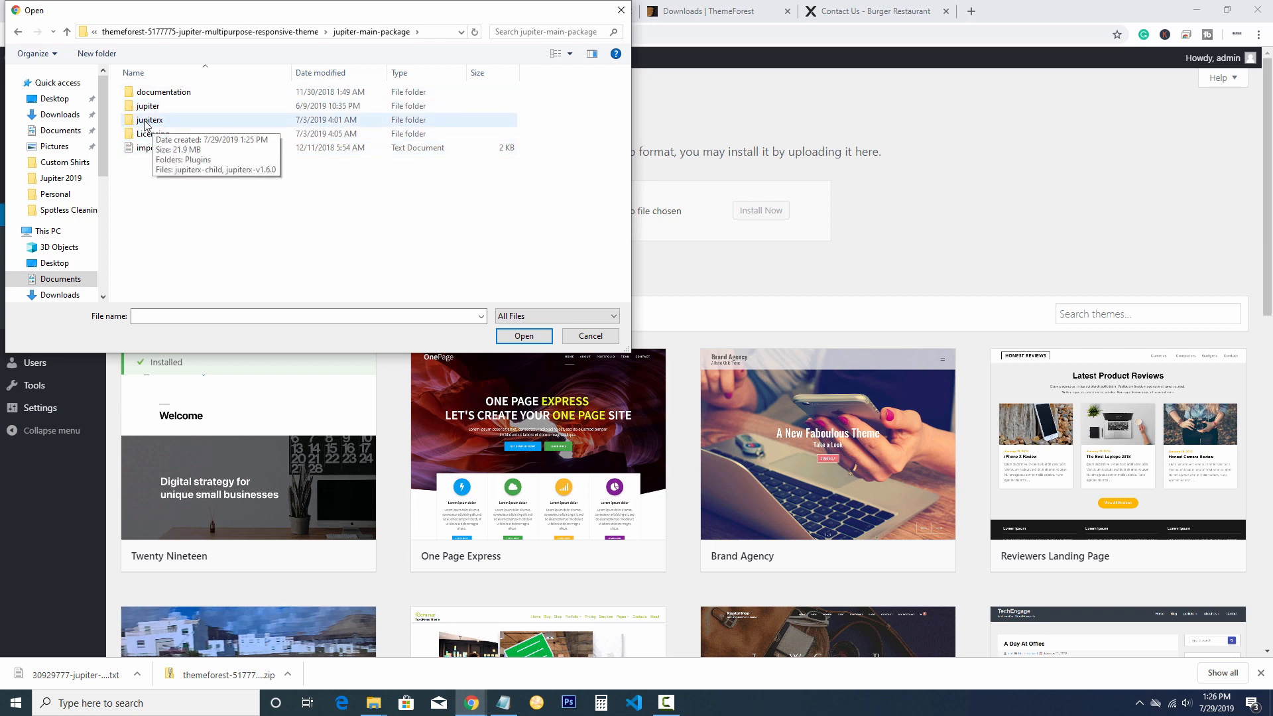
pyautogui.doubleClick(148, 120)
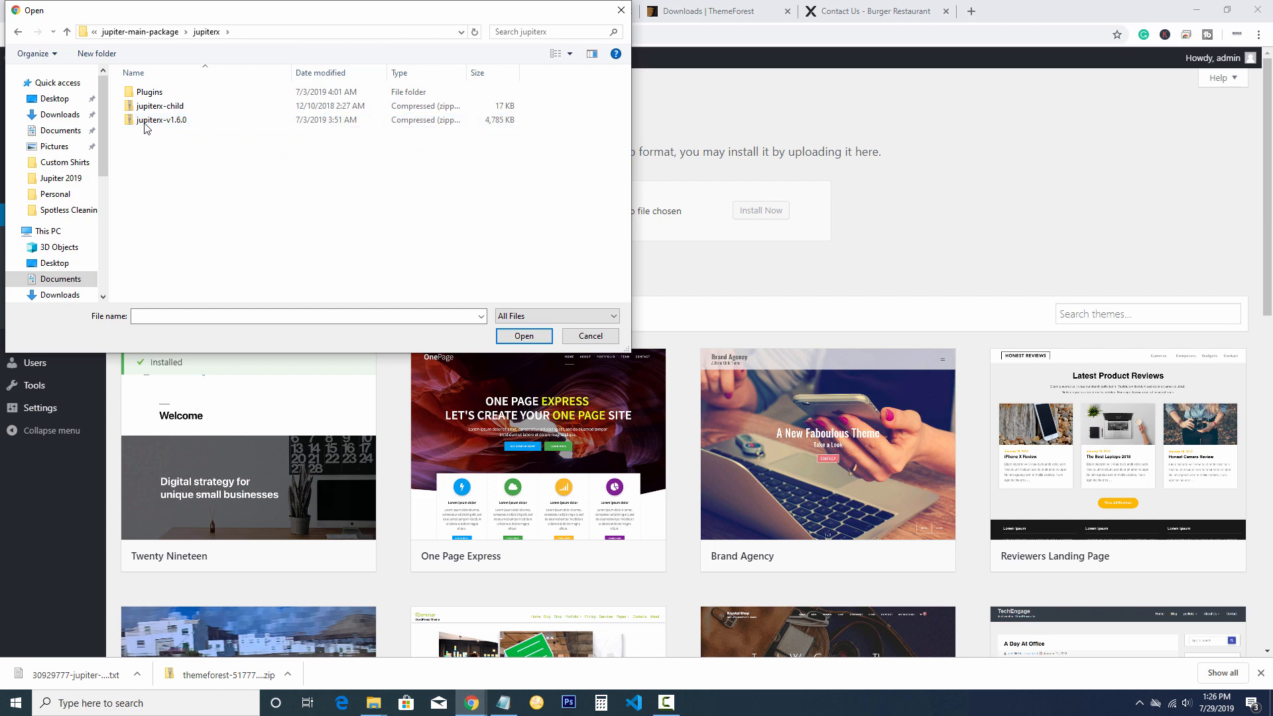
pyautogui.click(156, 123)
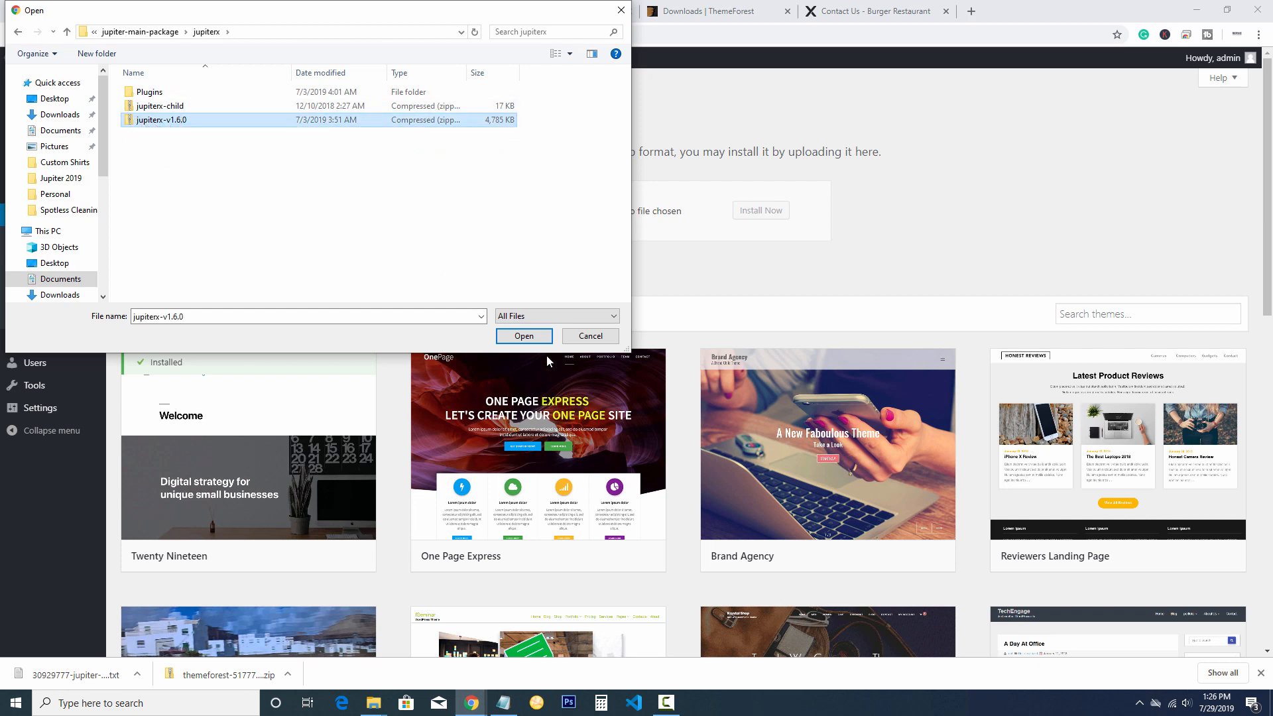
pyautogui.click(512, 338)
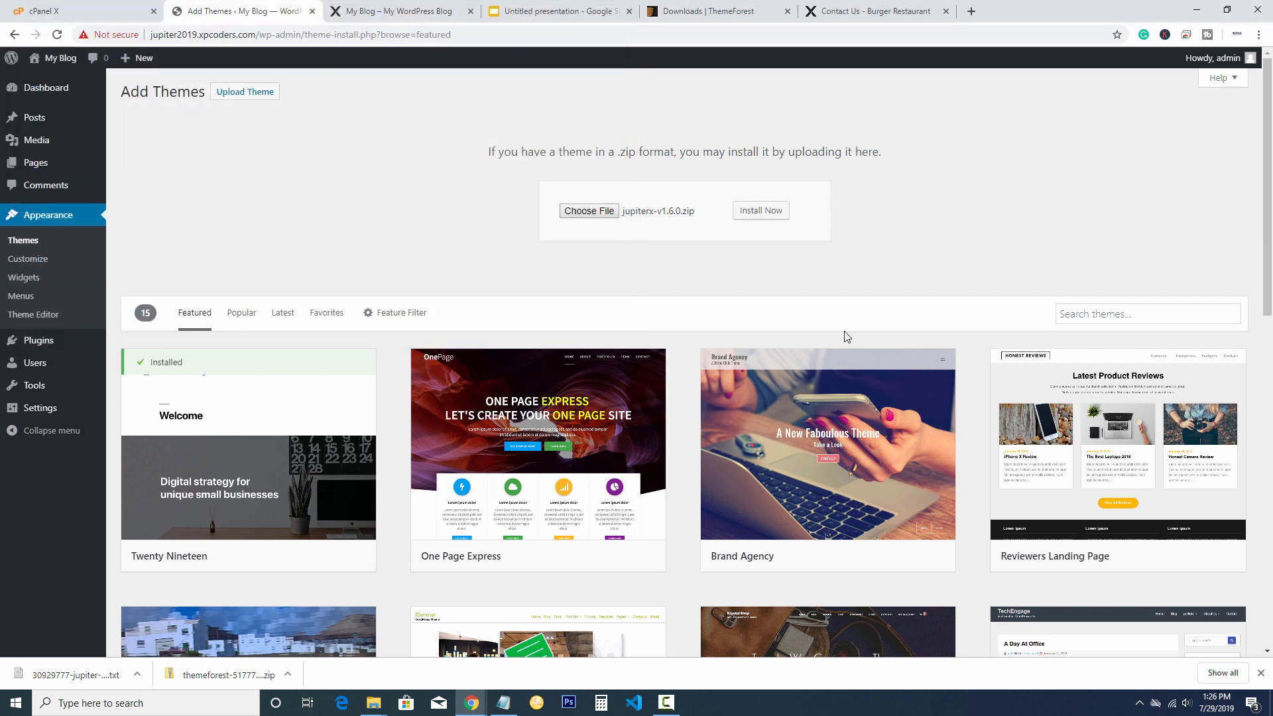
pyautogui.click(760, 210)
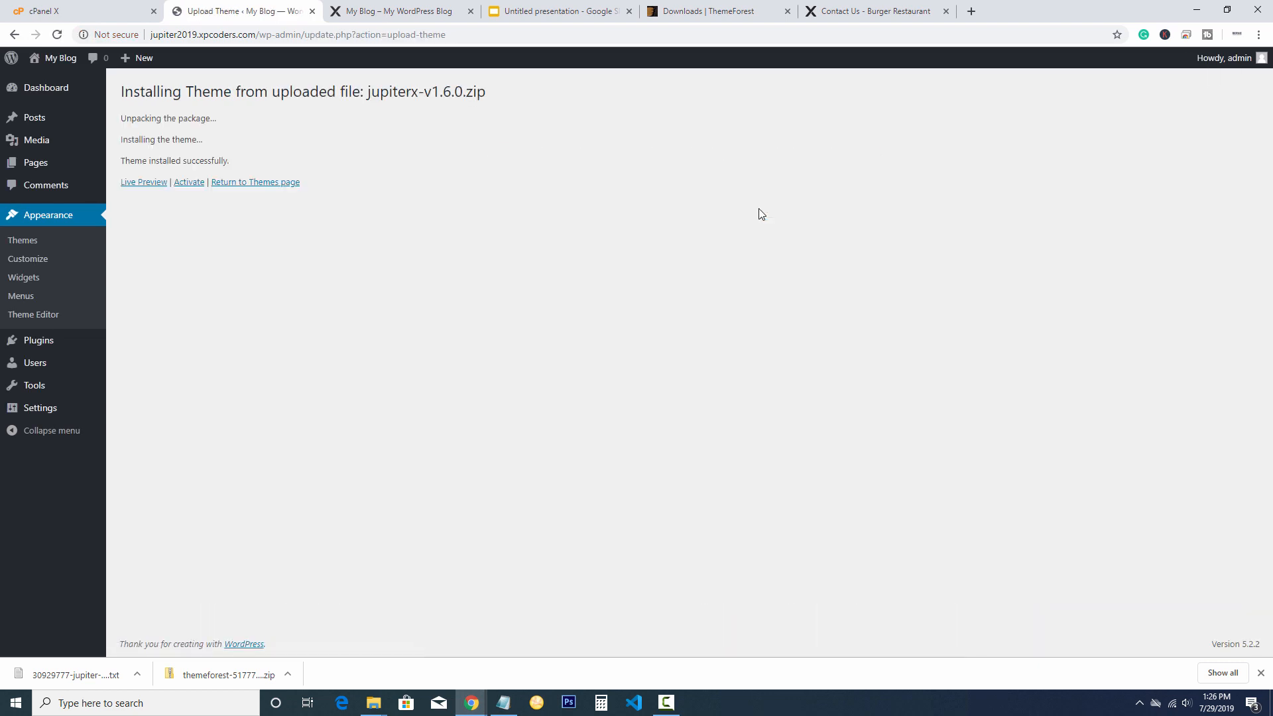
# Activate the freshly installed Jupiter X theme from the install results page
pyautogui.click(188, 183)
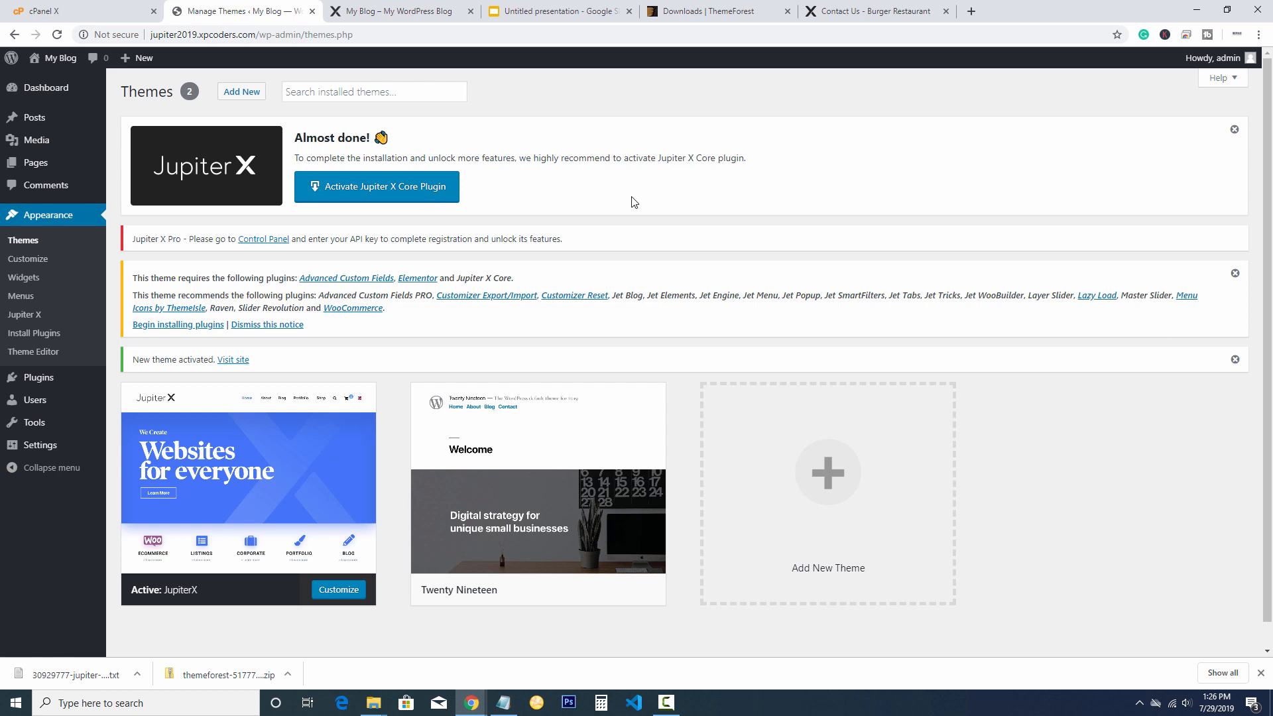
# Bulk-install the required plugins Advanced Custom Fields, Elementor and Jupiter X Core
pyautogui.click(160, 325)
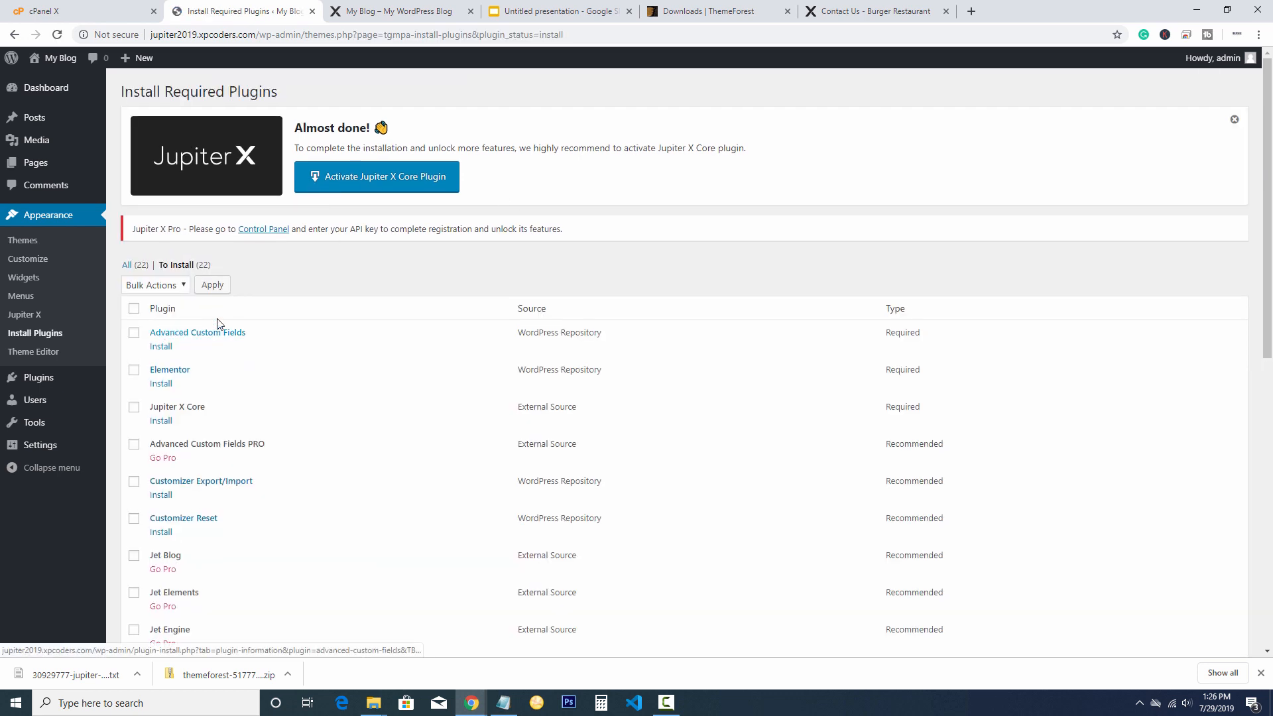
pyautogui.moveTo(906, 406); pyautogui.dragTo(867, 337)
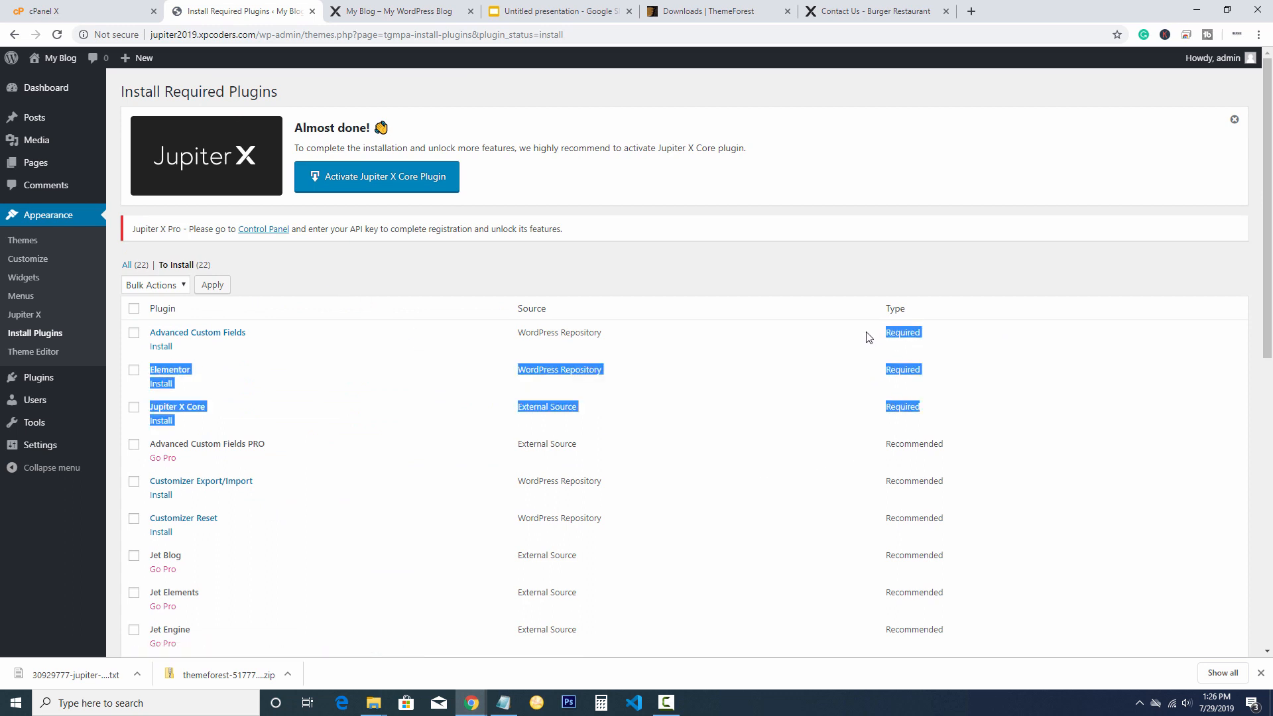
pyautogui.click(936, 407)
pyautogui.scroll(-9, 994, 431)
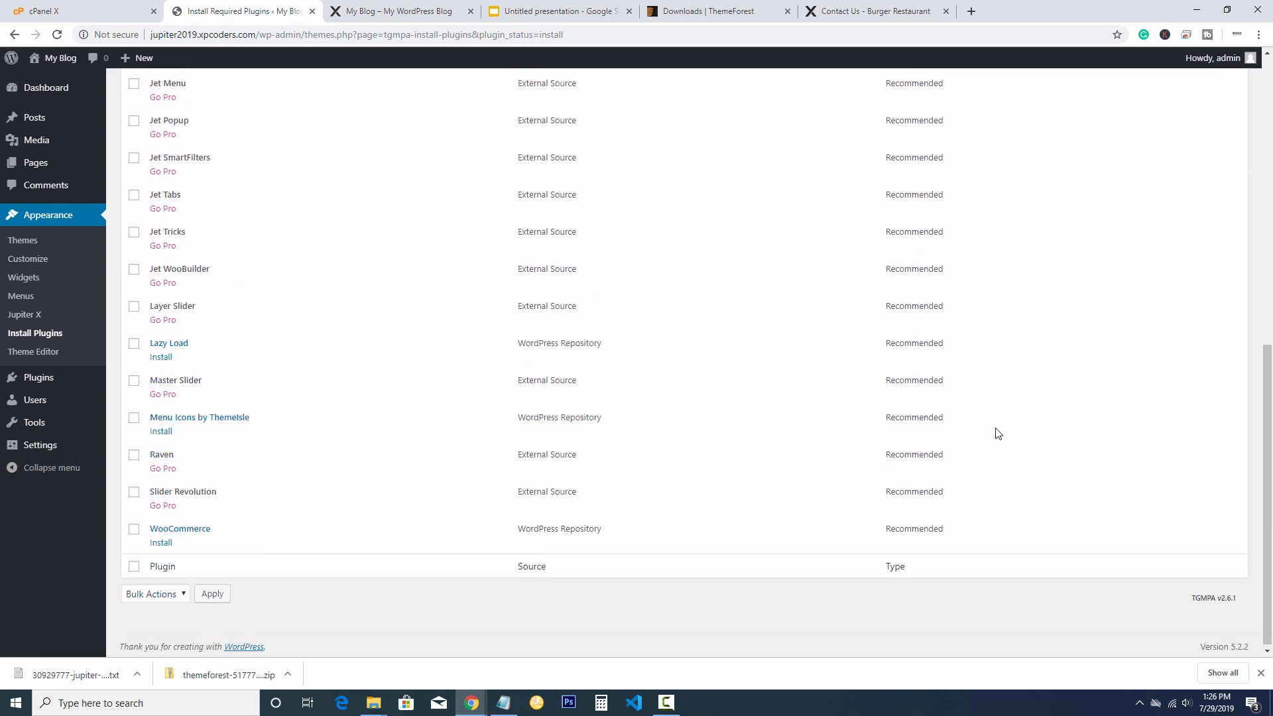
pyautogui.scroll(10, 999, 434)
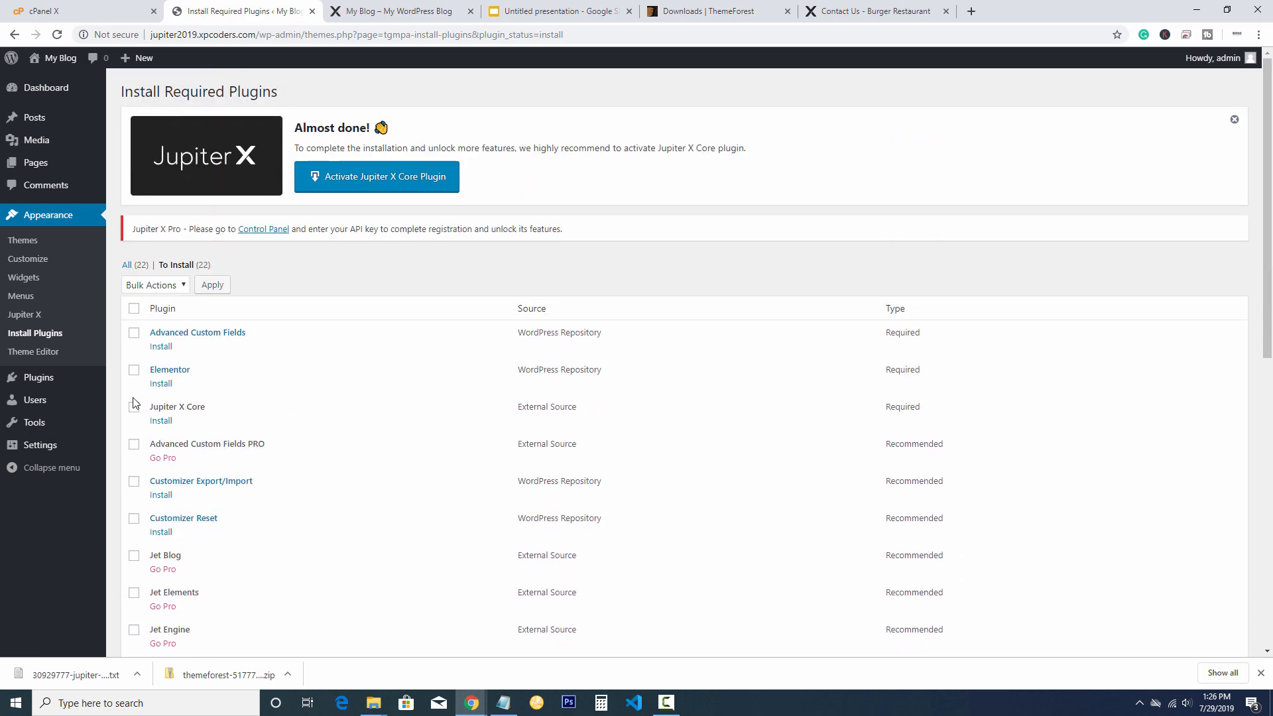
pyautogui.click(134, 406)
pyautogui.click(134, 370)
pyautogui.click(134, 332)
pyautogui.click(160, 285)
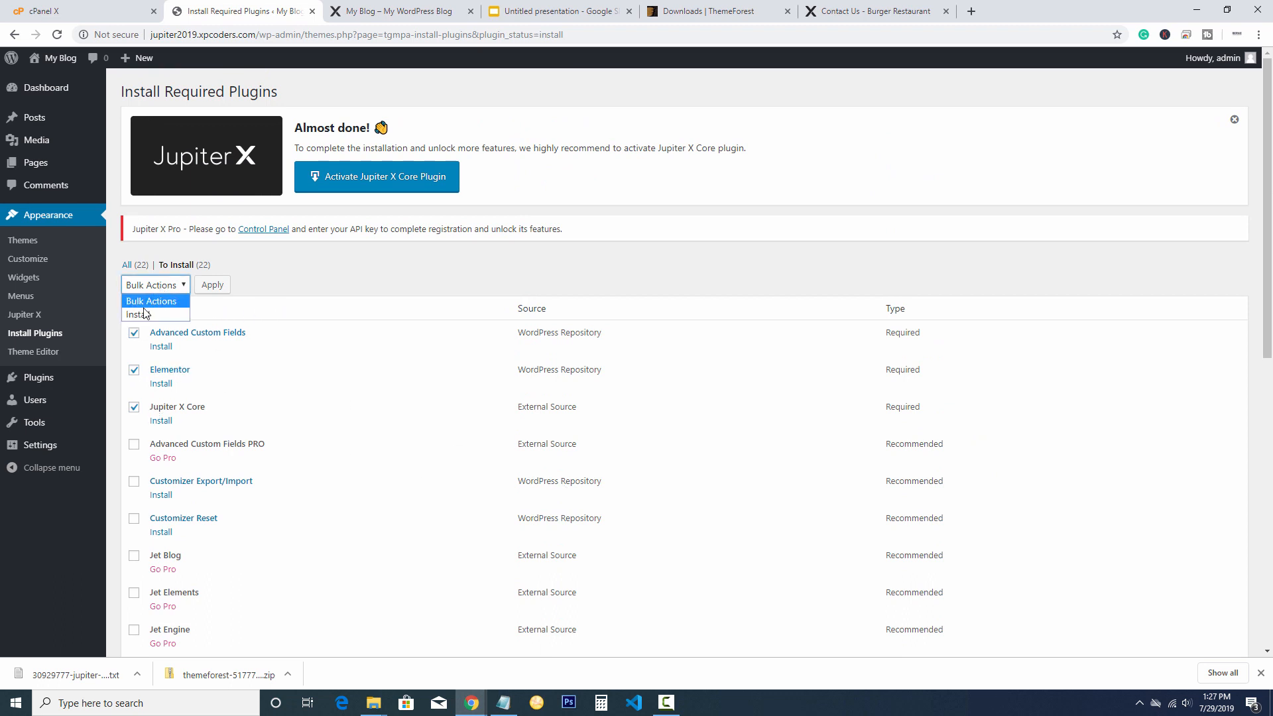
pyautogui.click(166, 314)
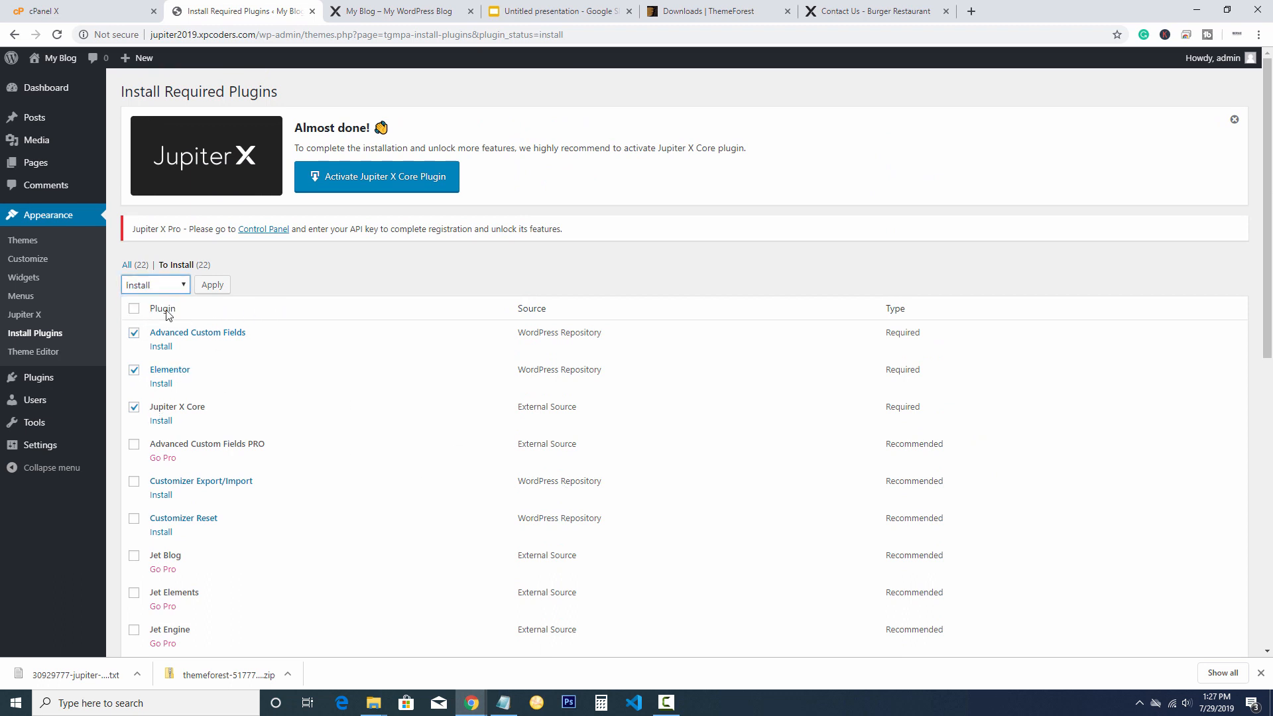
pyautogui.click(211, 284)
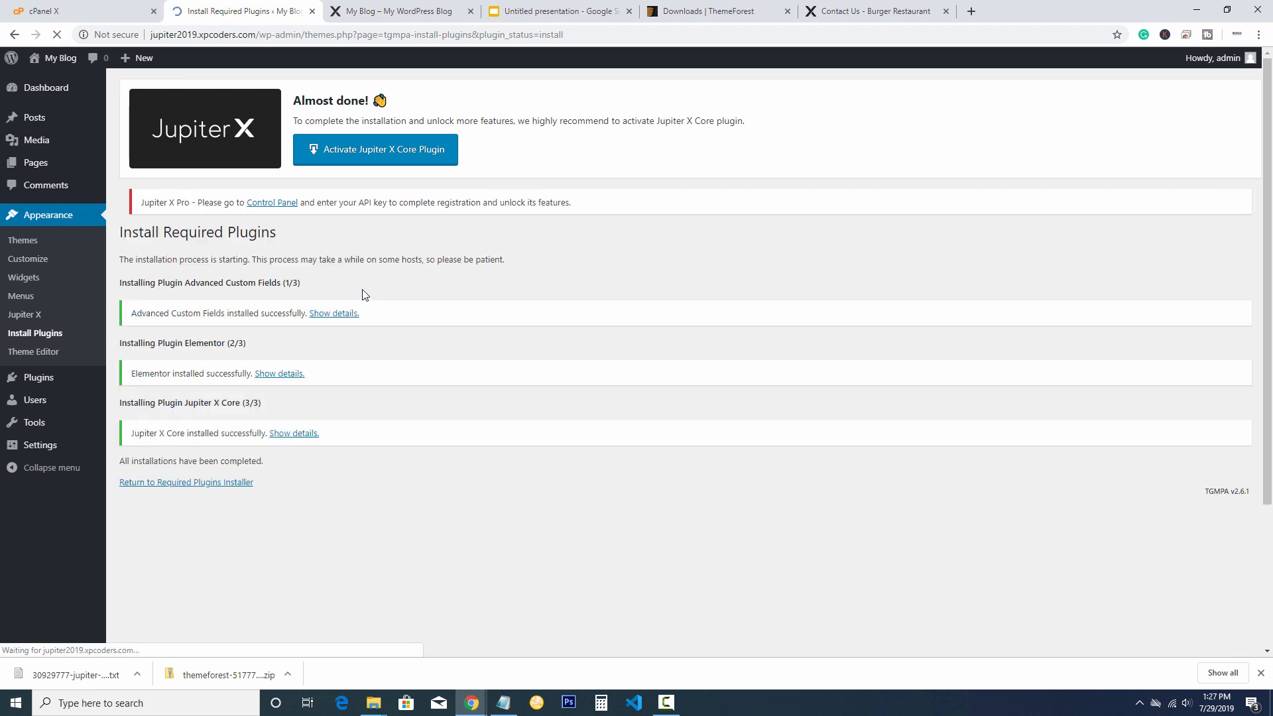
# Bulk-activate Advanced Custom Fields, Elementor and Jupiter X Core
pyautogui.click(179, 483)
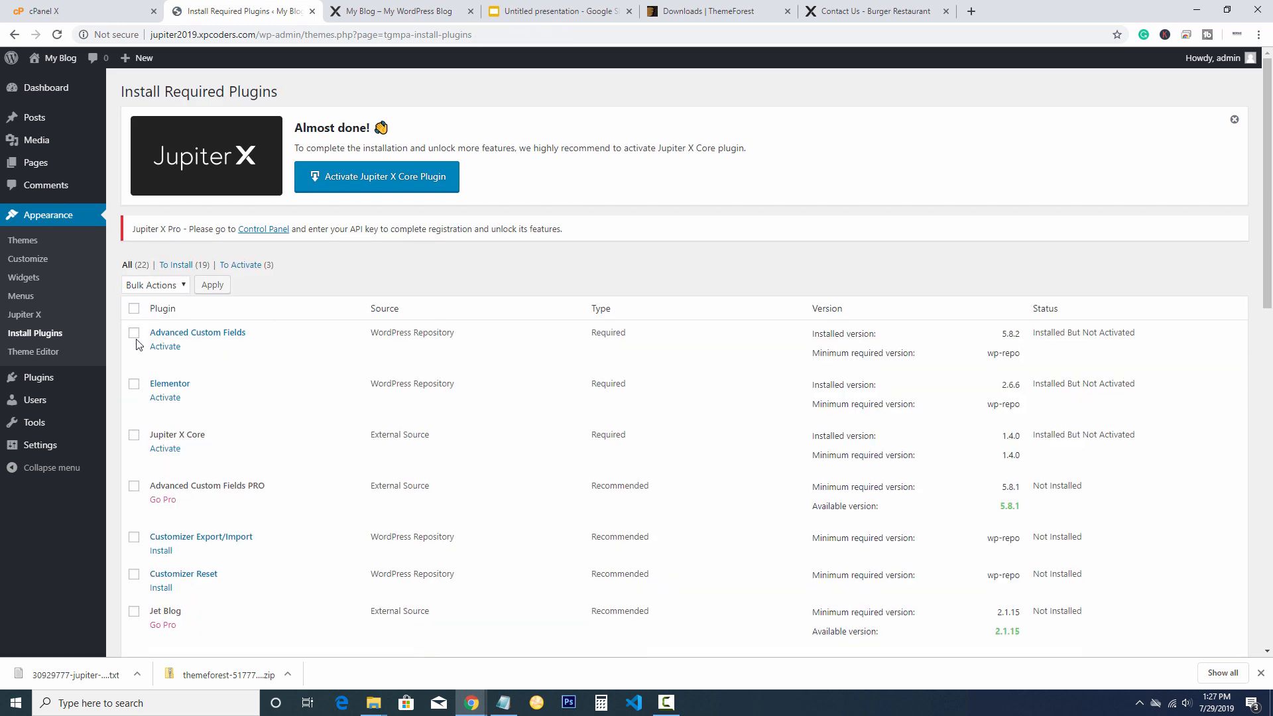
pyautogui.click(134, 332)
pyautogui.click(134, 383)
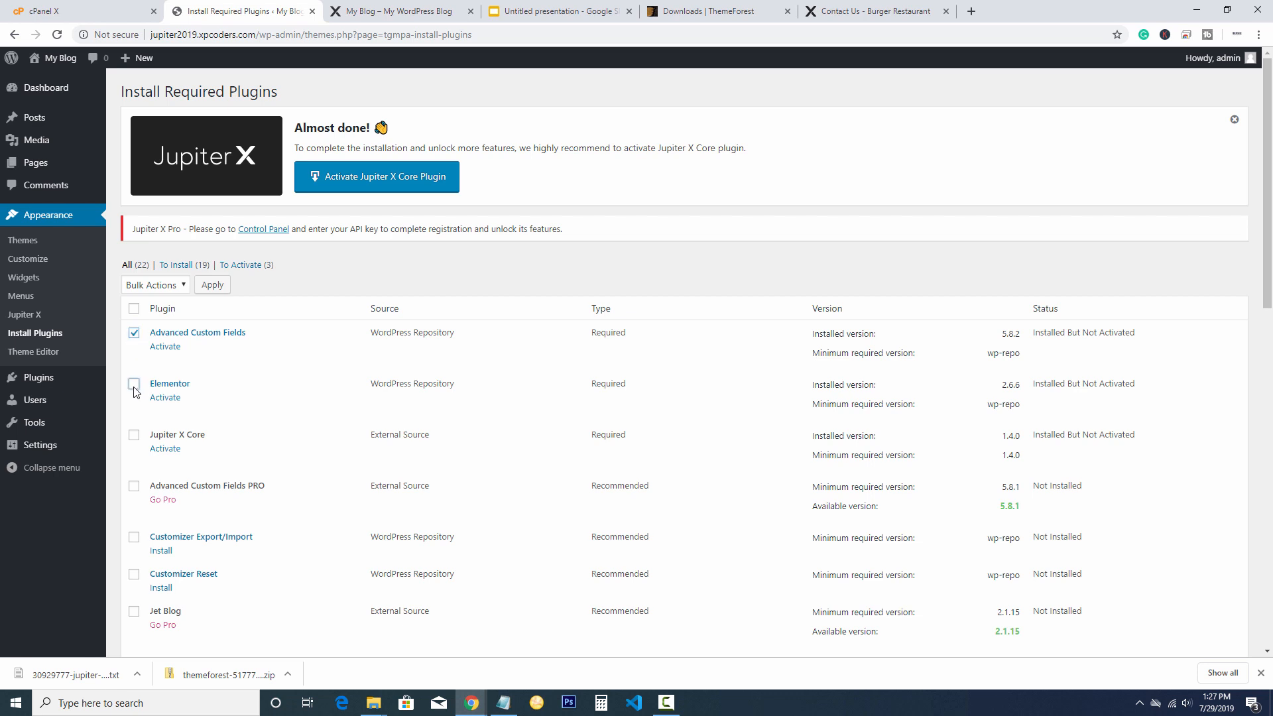
pyautogui.click(134, 434)
pyautogui.click(160, 287)
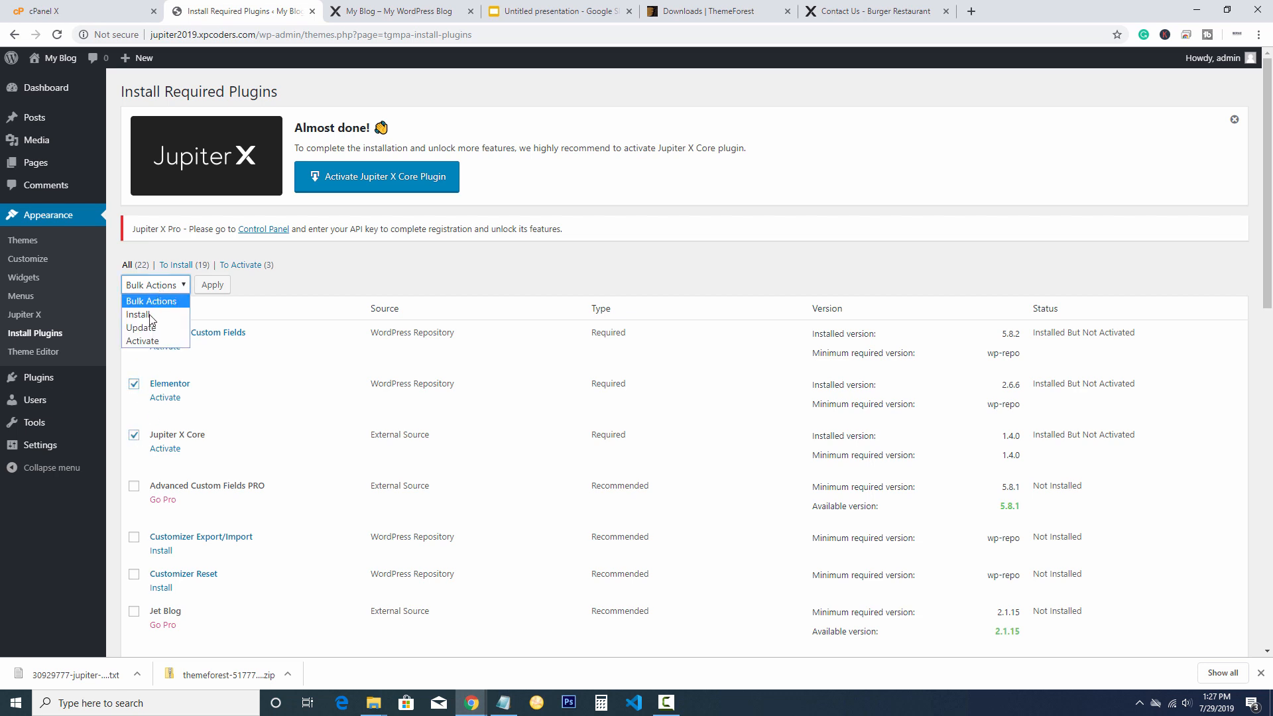
pyautogui.click(142, 341)
pyautogui.click(211, 284)
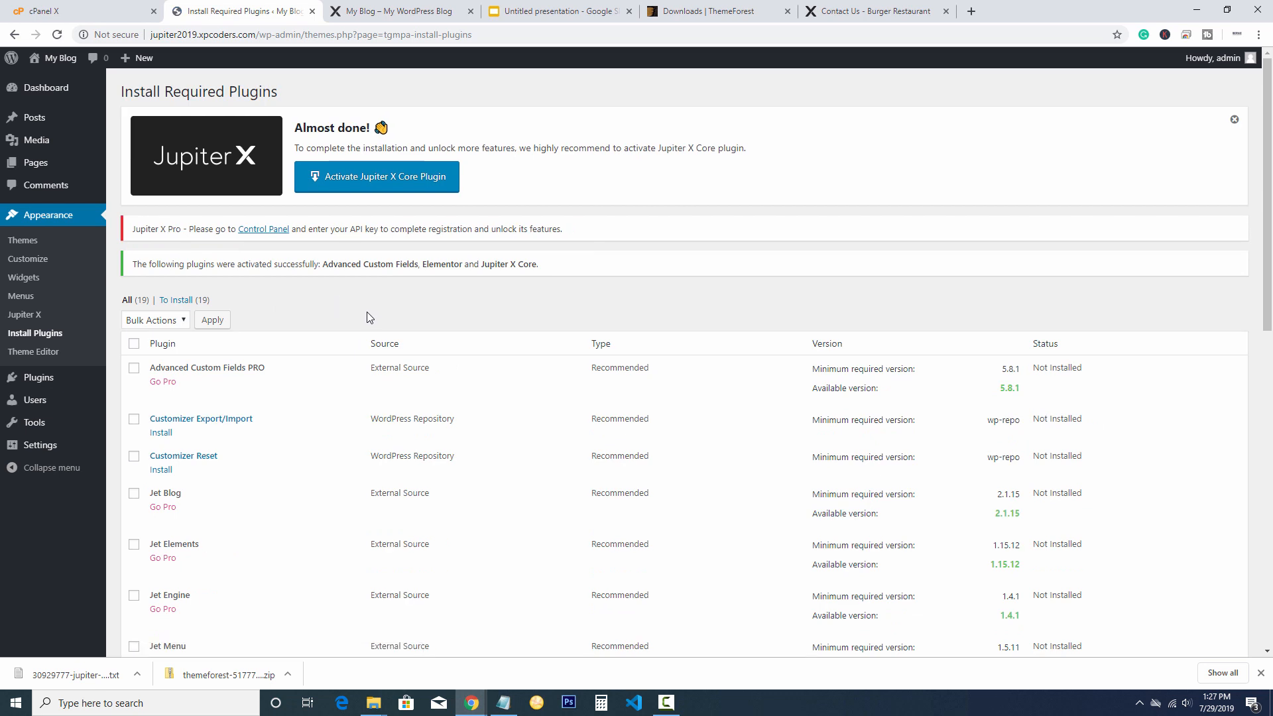
pyautogui.click(252, 230)
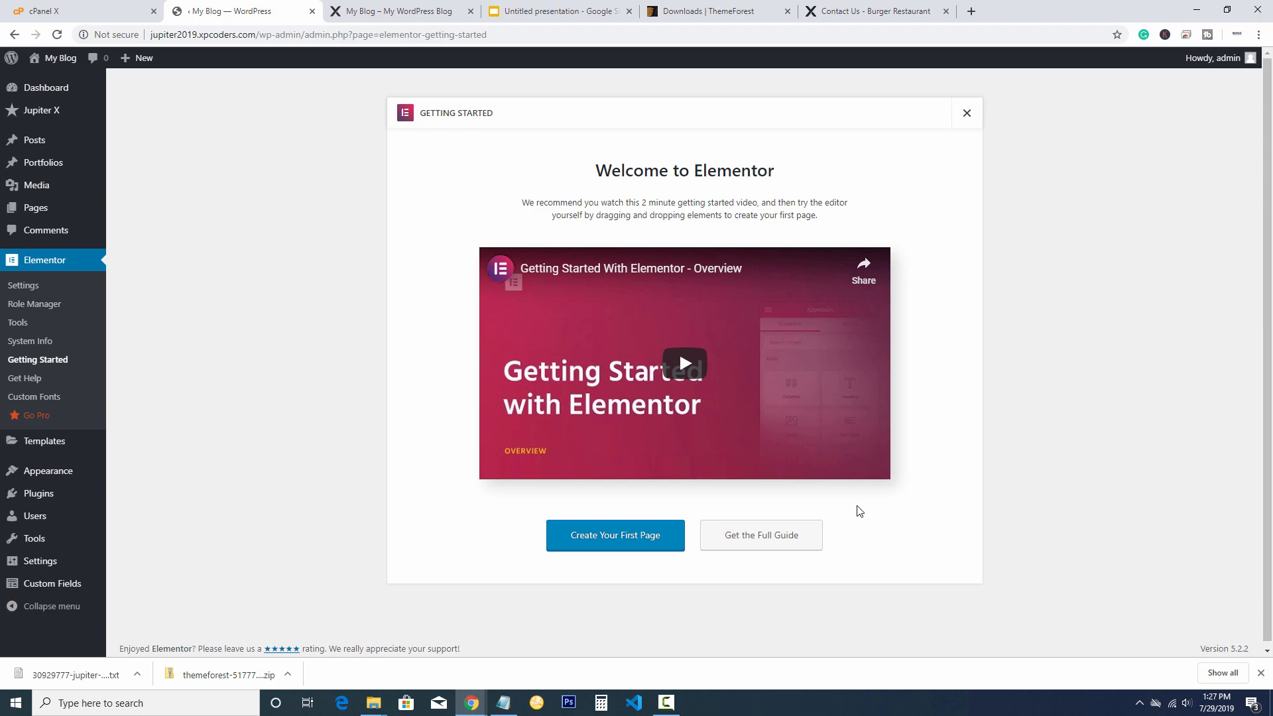
# Close the Elementor Getting Started dialog and open Jupiter X > Control Panel
pyautogui.click(967, 116)
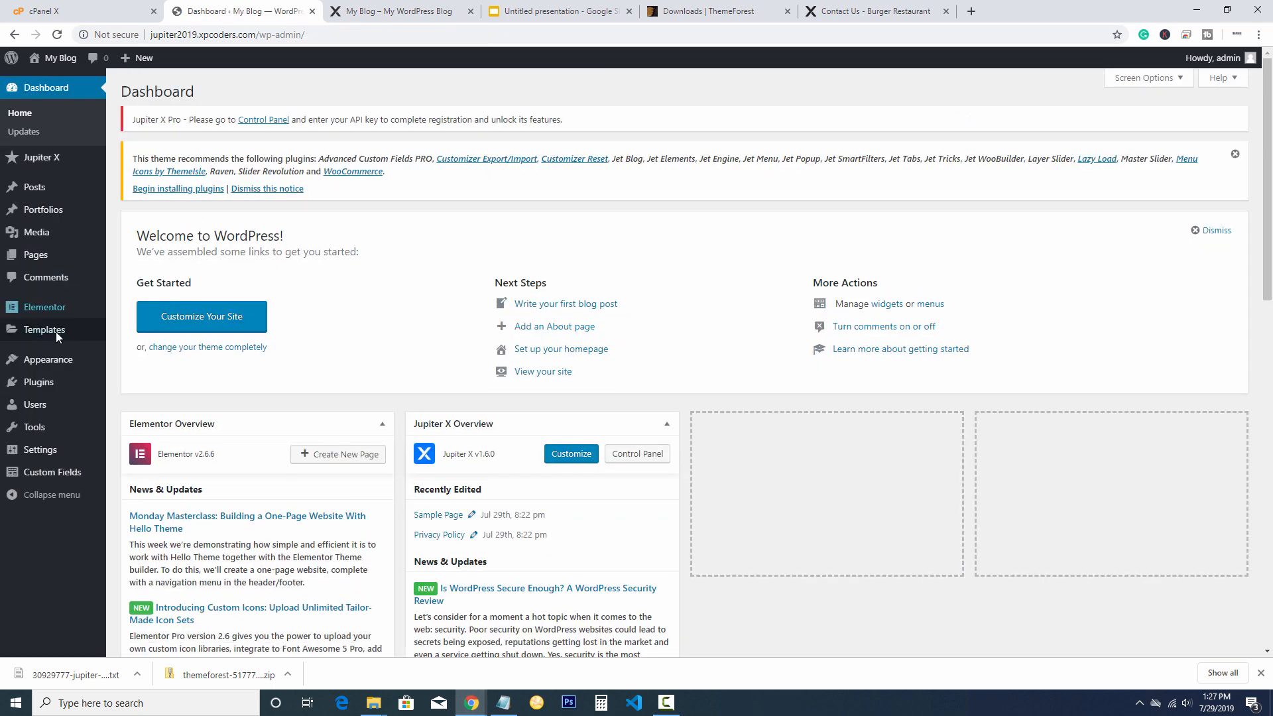
pyautogui.moveTo(33, 161)
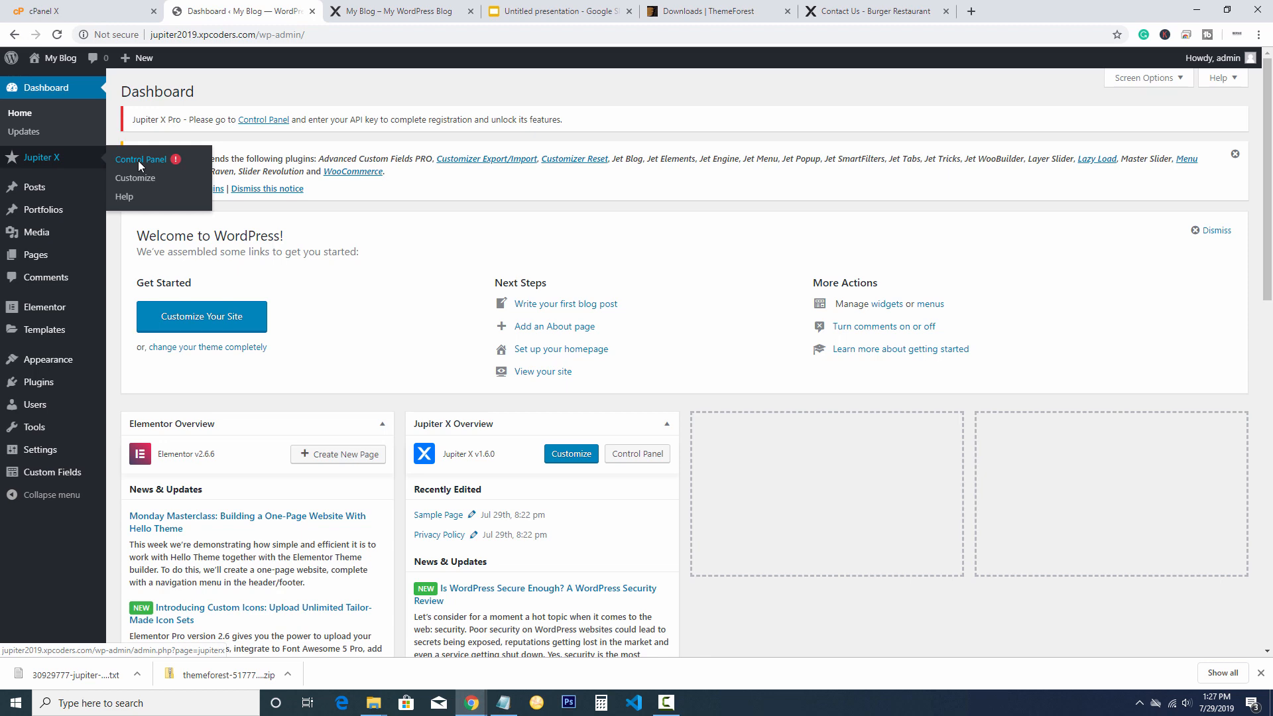
pyautogui.click(138, 160)
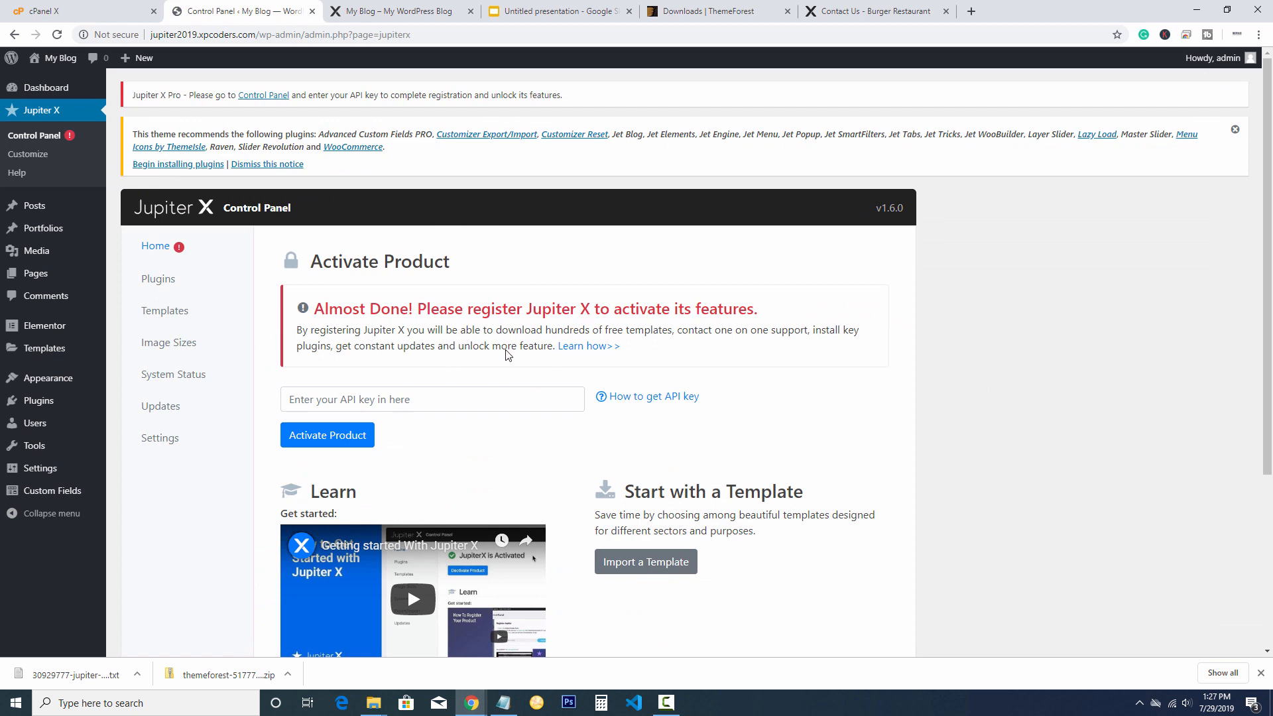
# Read the Jupiter X registration and API key docs, then open Artbees' Register Product dashboard
pyautogui.click(590, 347)
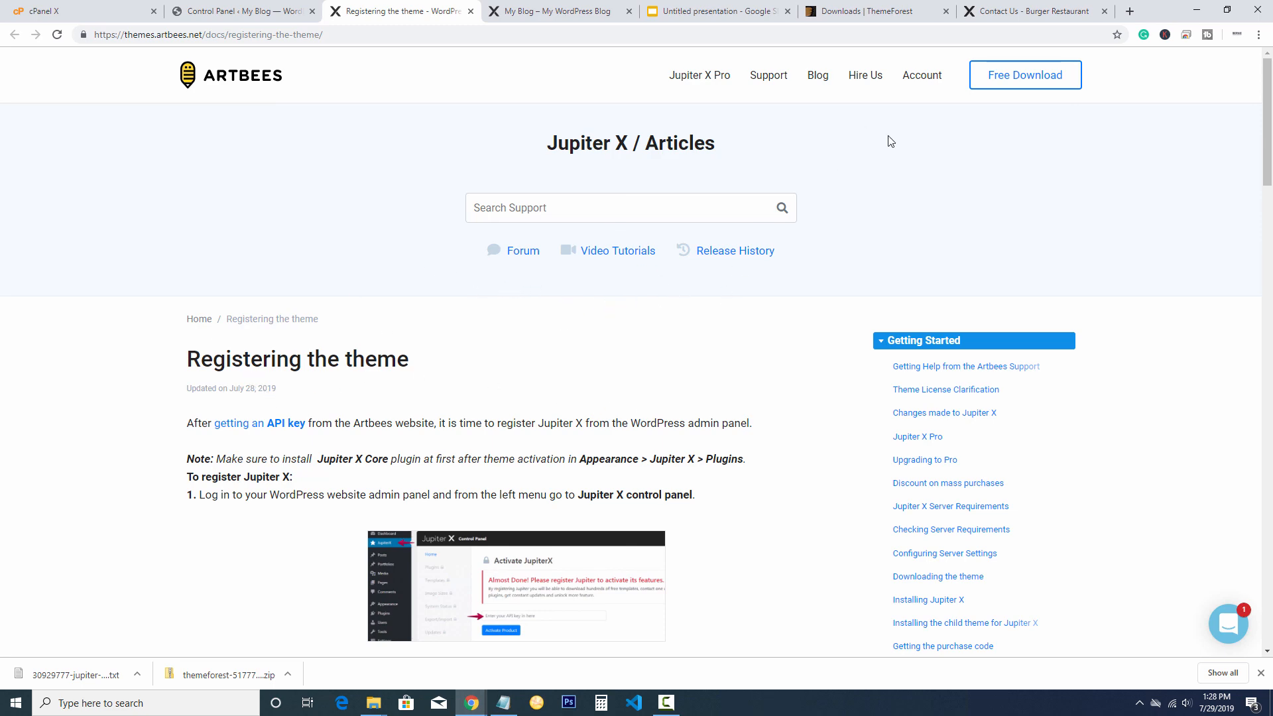
pyautogui.scroll(-4, 889, 162)
pyautogui.scroll(1, 781, 201)
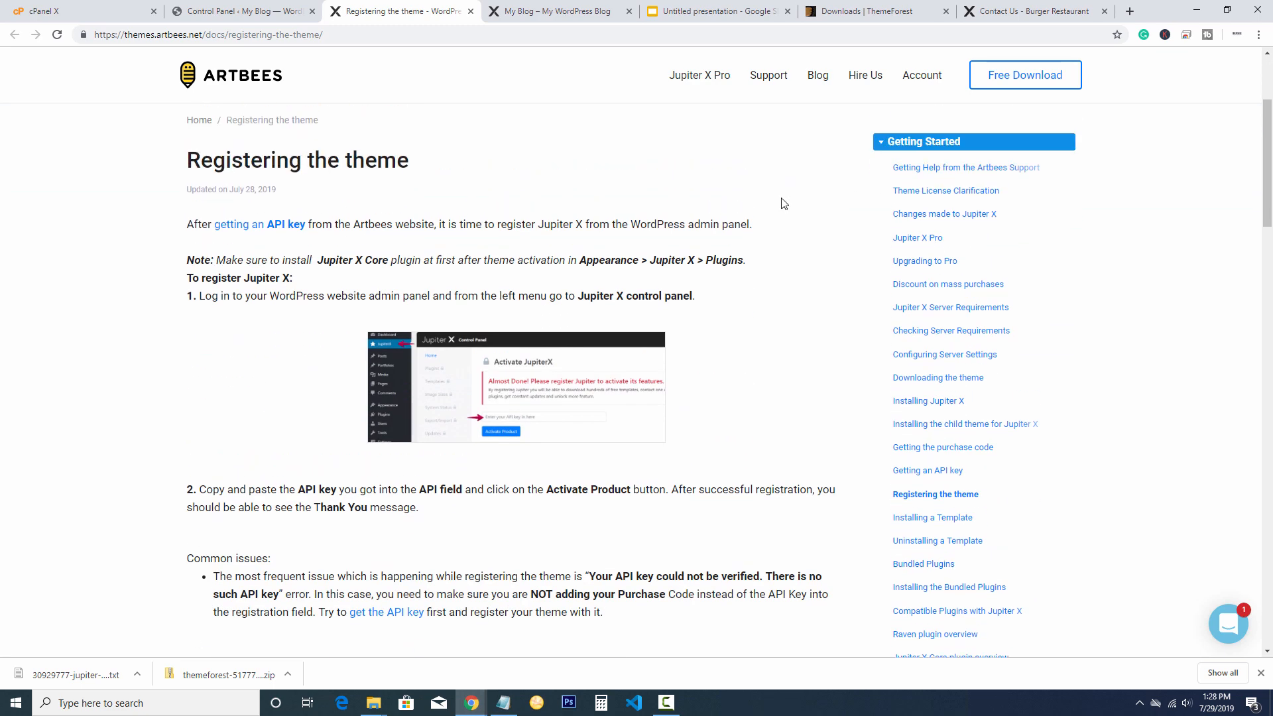
pyautogui.click(242, 229)
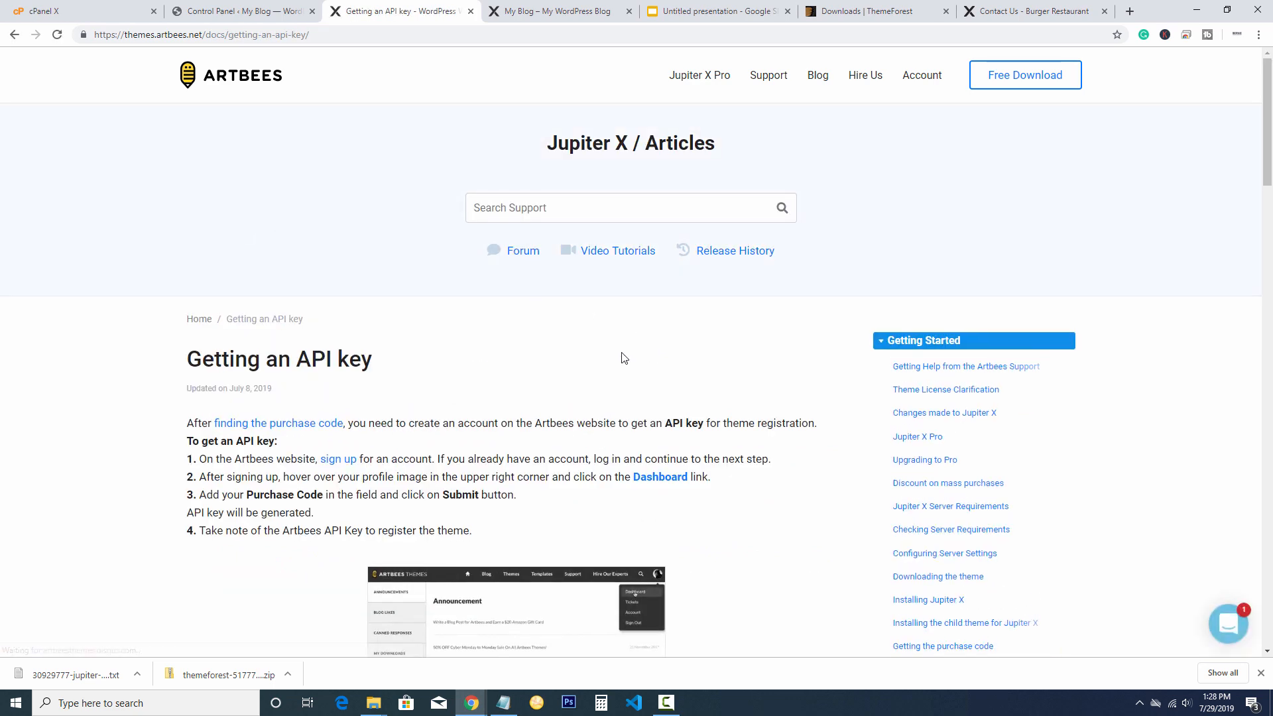
pyautogui.click(342, 460)
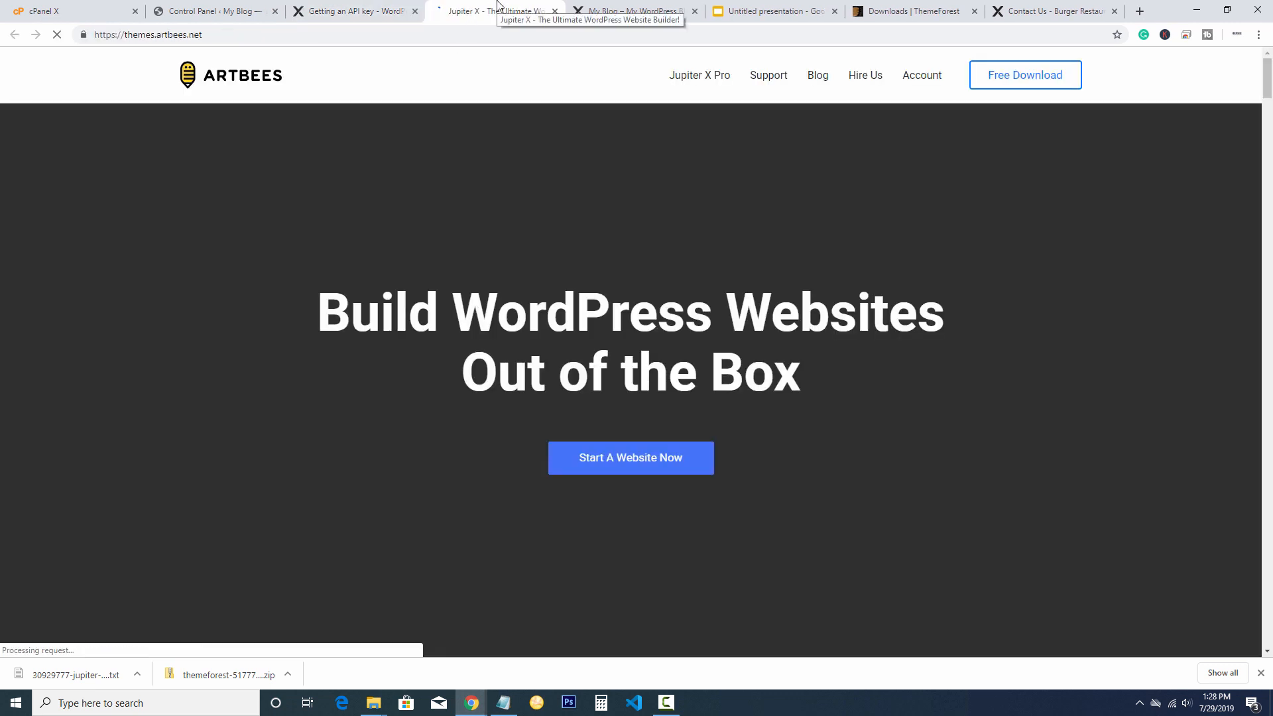
pyautogui.click(556, 11)
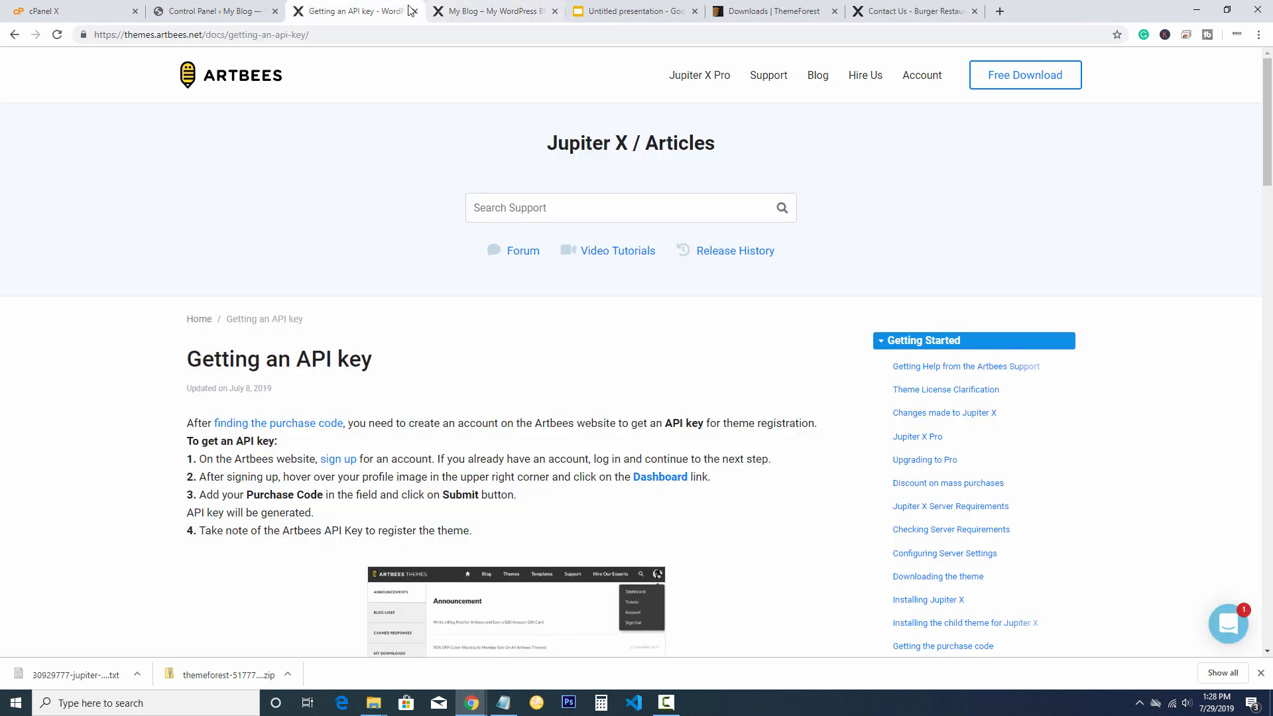
pyautogui.click(660, 477)
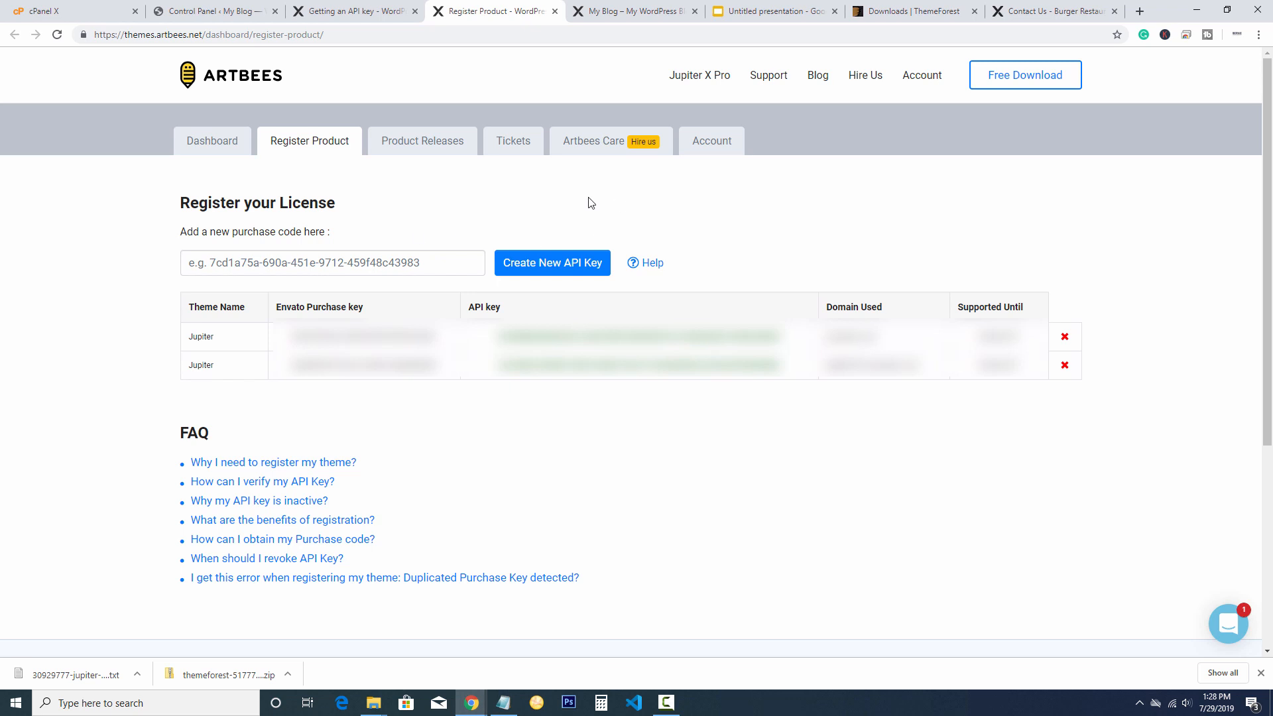
# Return to ThemeForest Downloads and bring up the extracted theme folder in File Explorer
pyautogui.click(938, 8)
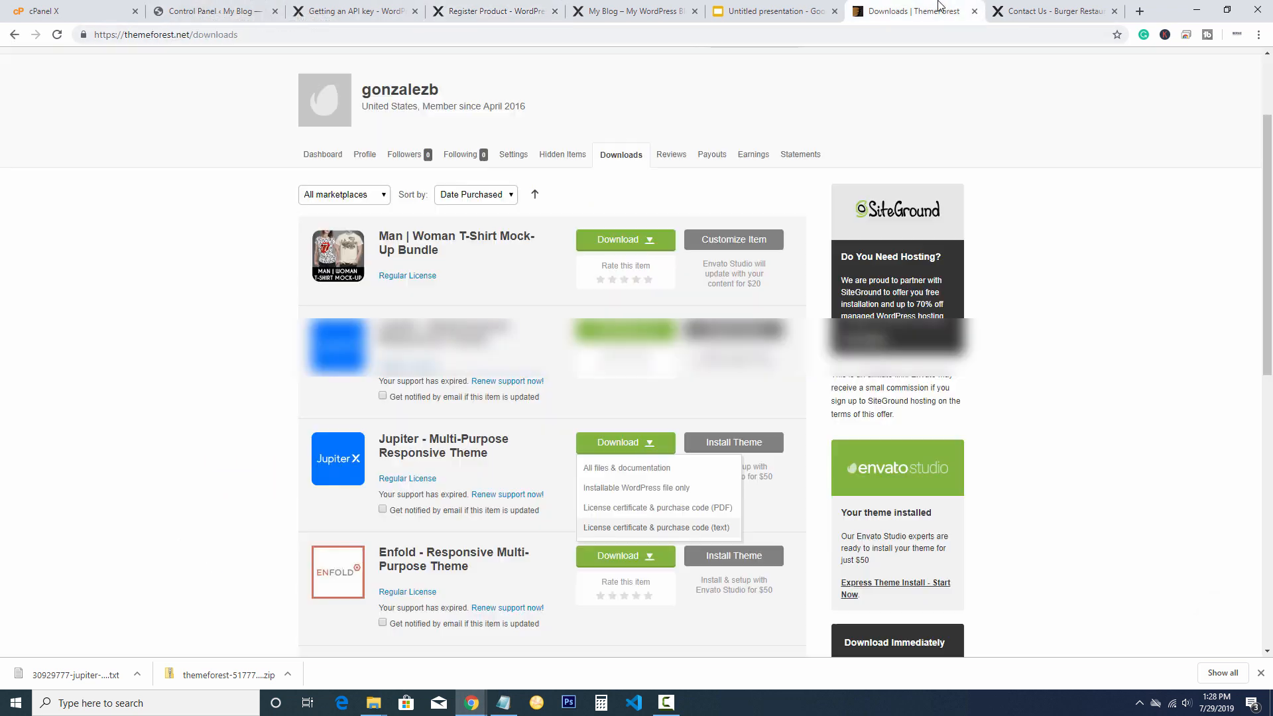
pyautogui.click(623, 330)
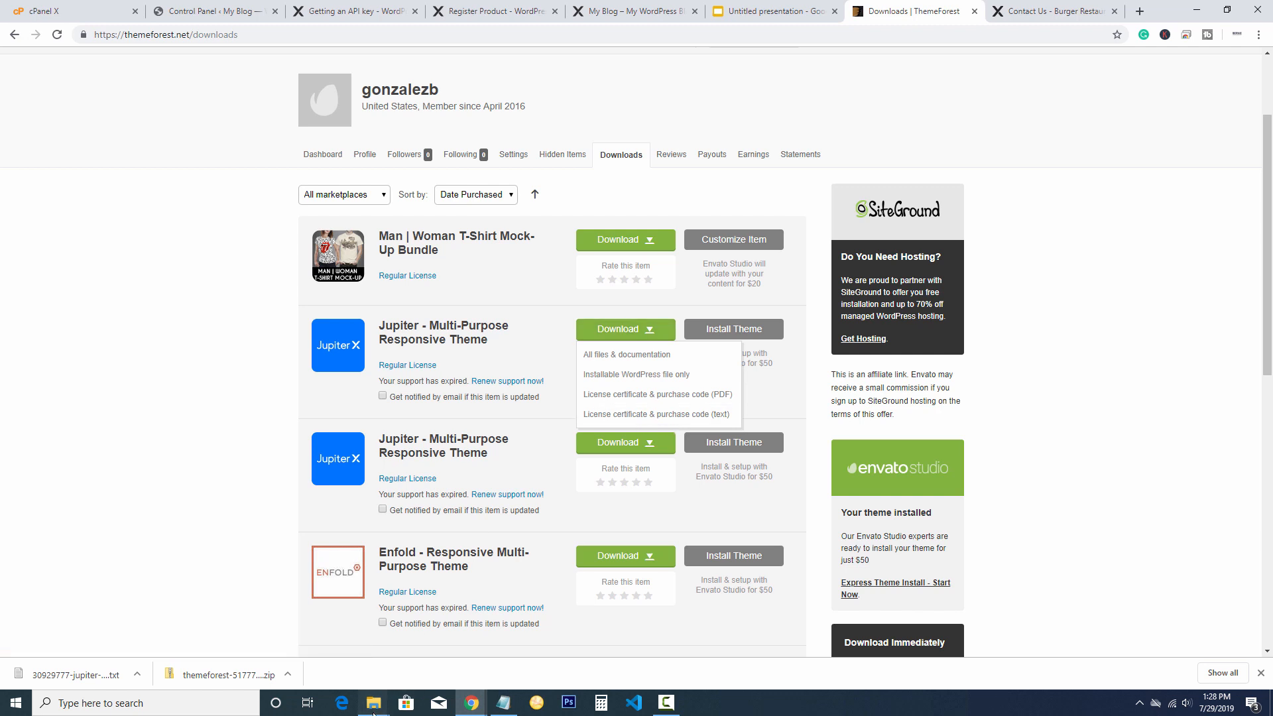
pyautogui.moveTo(374, 702)
pyautogui.click(481, 657)
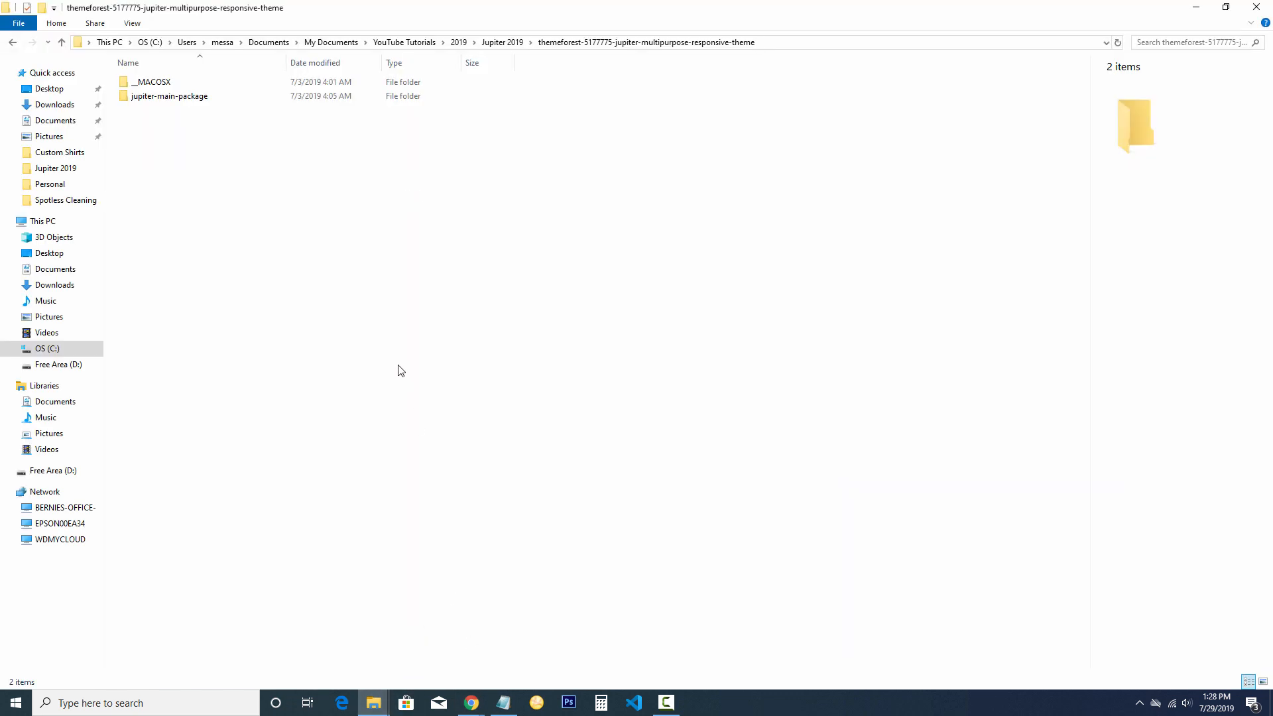
# Open the Jupiter licence certificate text file in Notepad and select the item purchase code
pyautogui.doubleClick(153, 96)
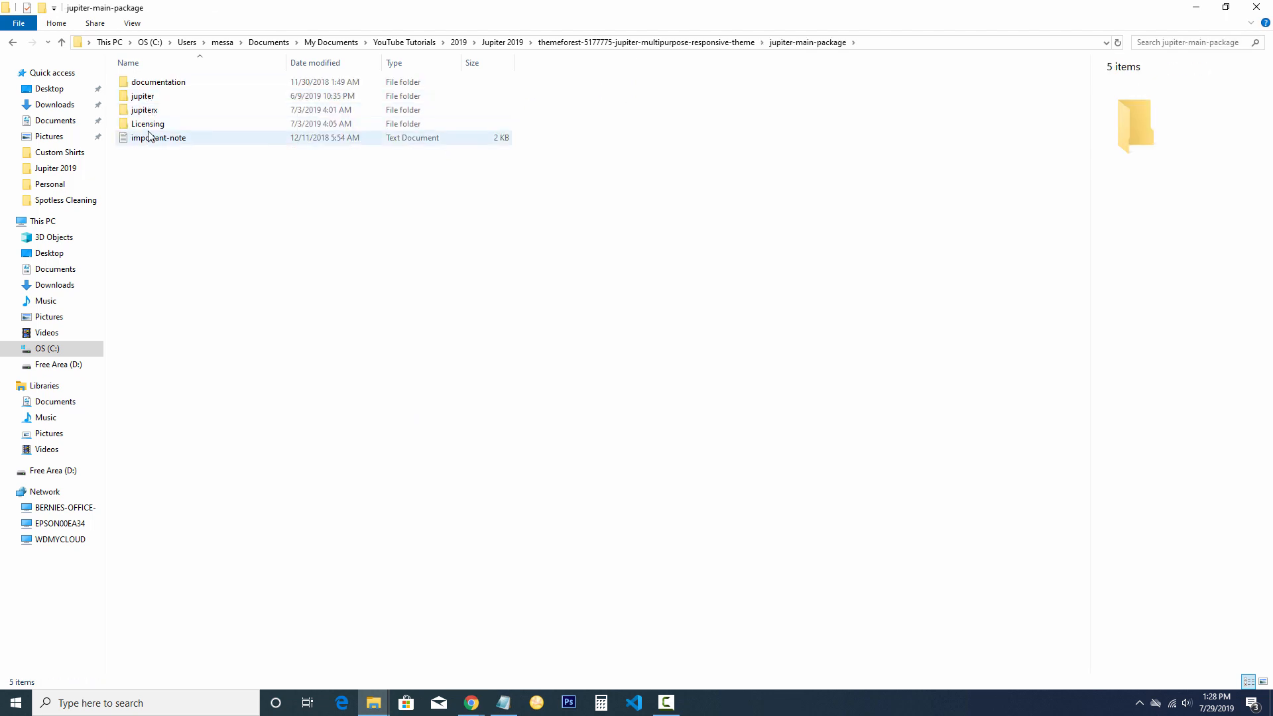
pyautogui.click(502, 43)
pyautogui.click(395, 275)
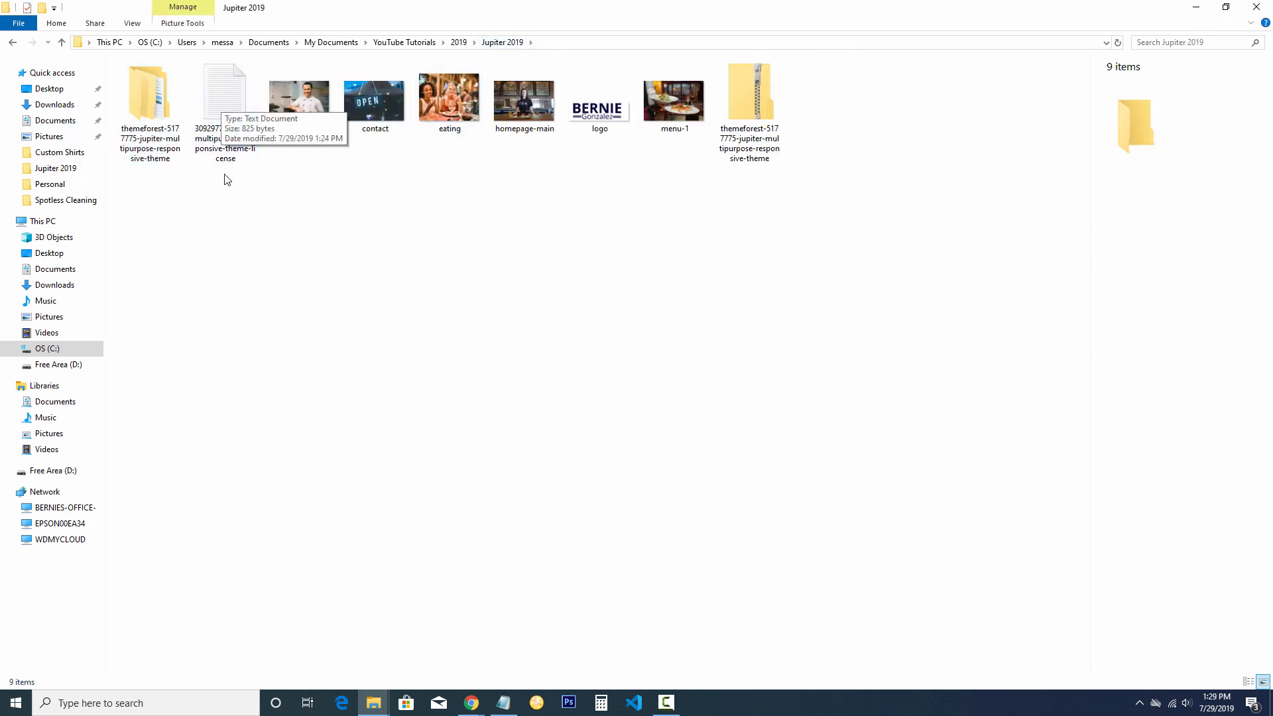
pyautogui.click(226, 103)
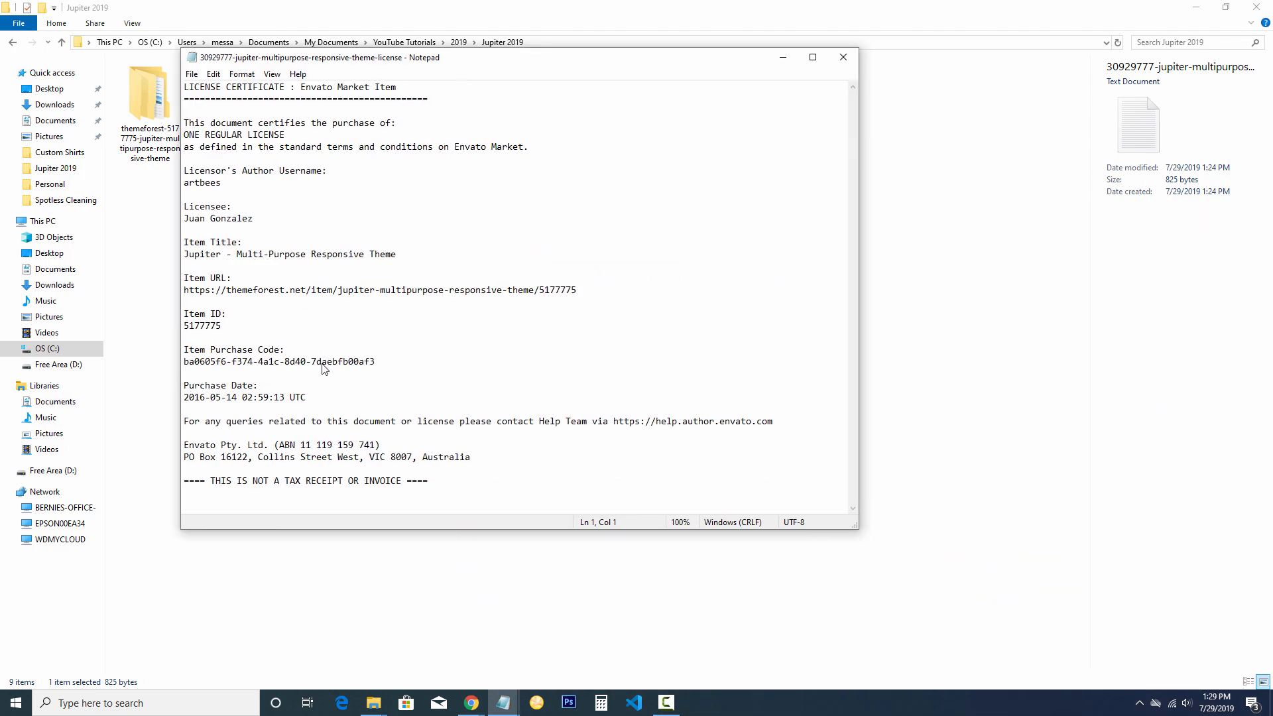
pyautogui.moveTo(373, 361); pyautogui.dragTo(184, 370)
pyautogui.hotkey('ctrl', 'c')
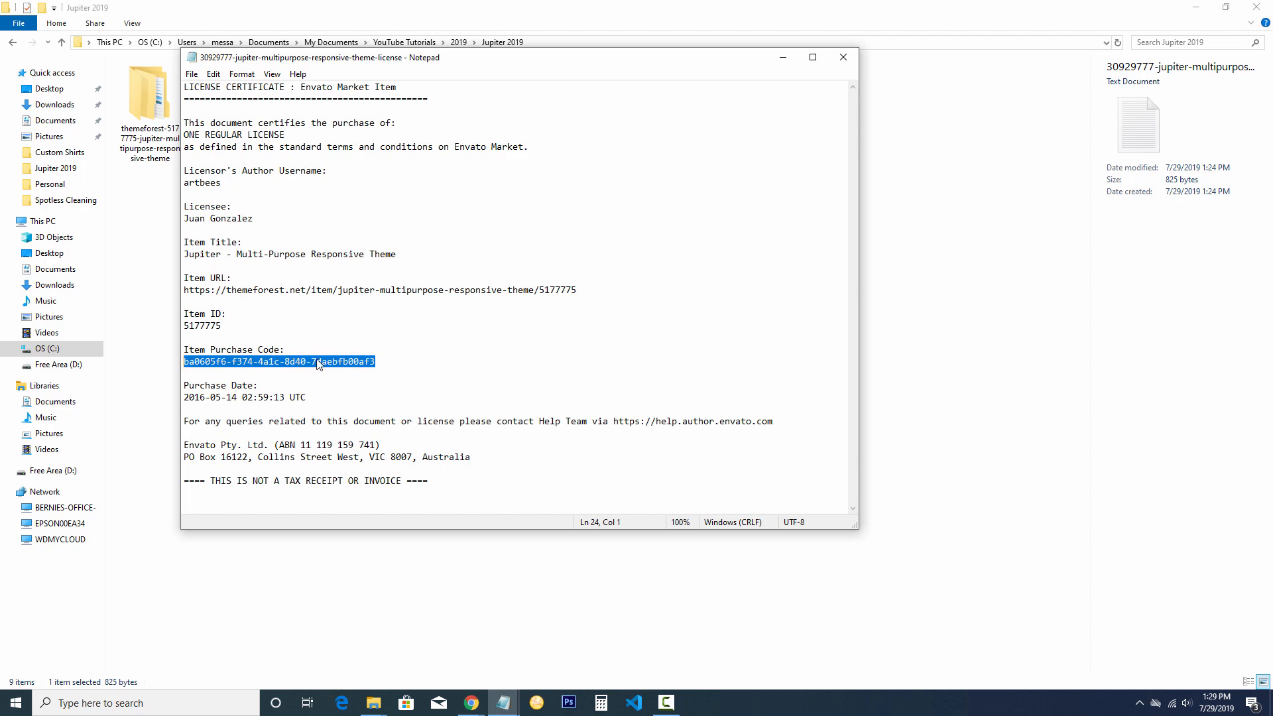
# Minimize the file windows and bring the browser to the Burger Contact Us demo page
pyautogui.click(1021, 202)
pyautogui.click(1195, 7)
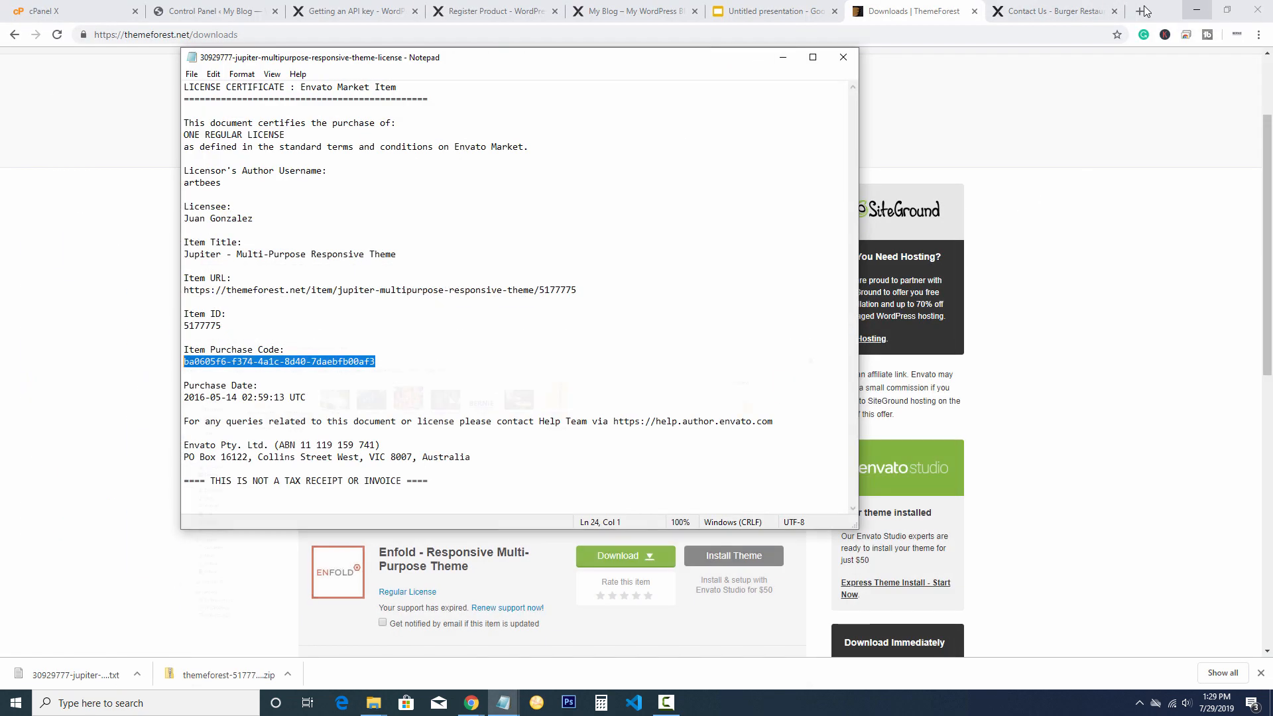
pyautogui.click(849, 8)
pyautogui.click(795, 8)
pyautogui.click(1043, 5)
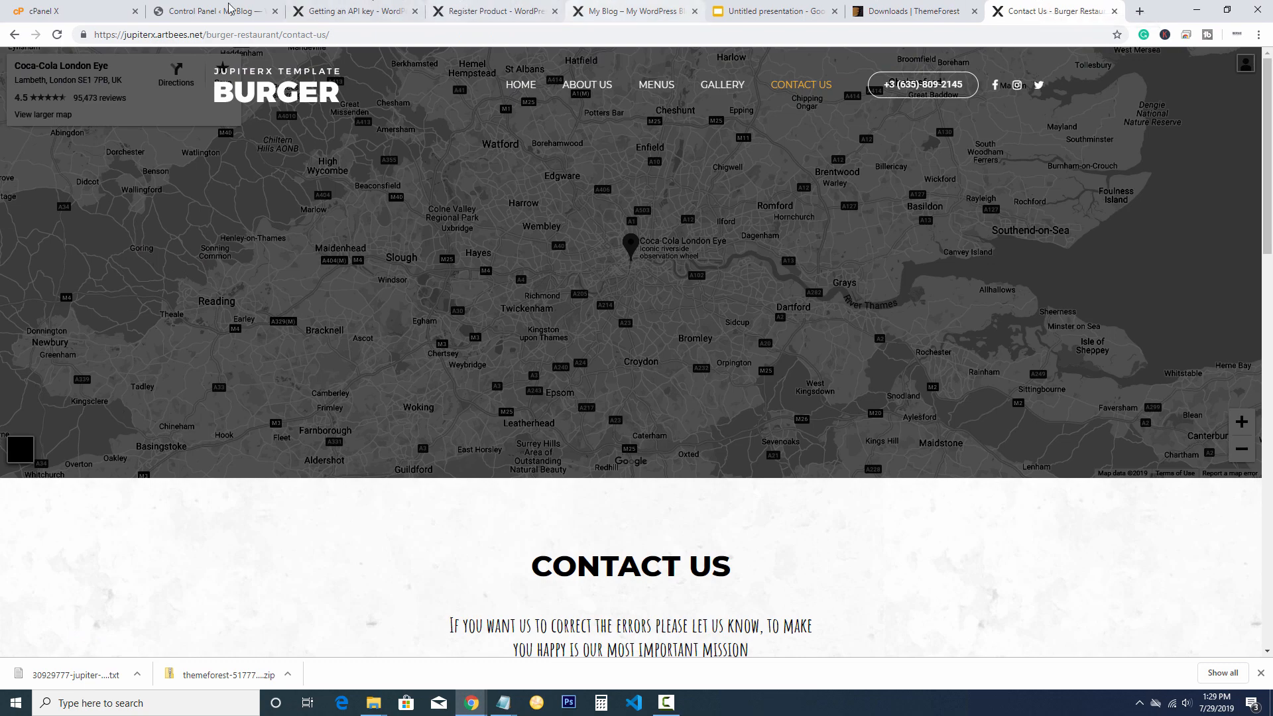
# Paste the purchase code into Artbees' Register Product page and select its matching API key
pyautogui.click(351, 12)
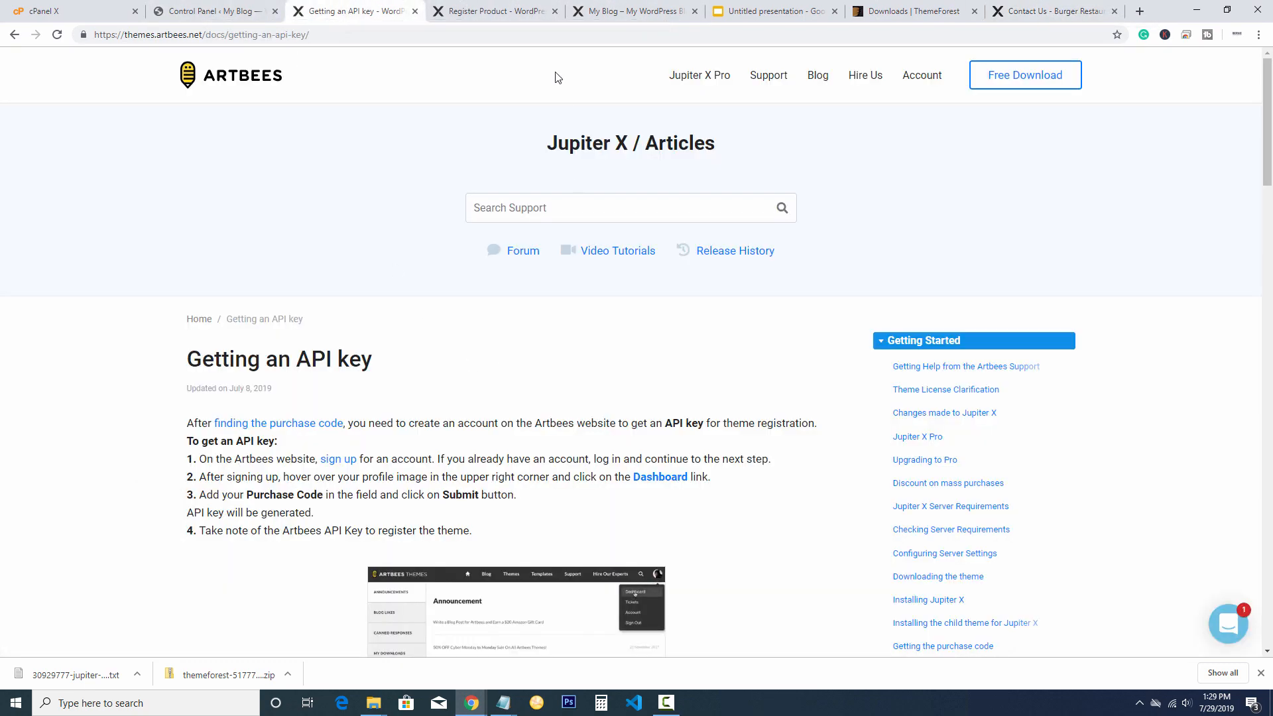
pyautogui.click(494, 11)
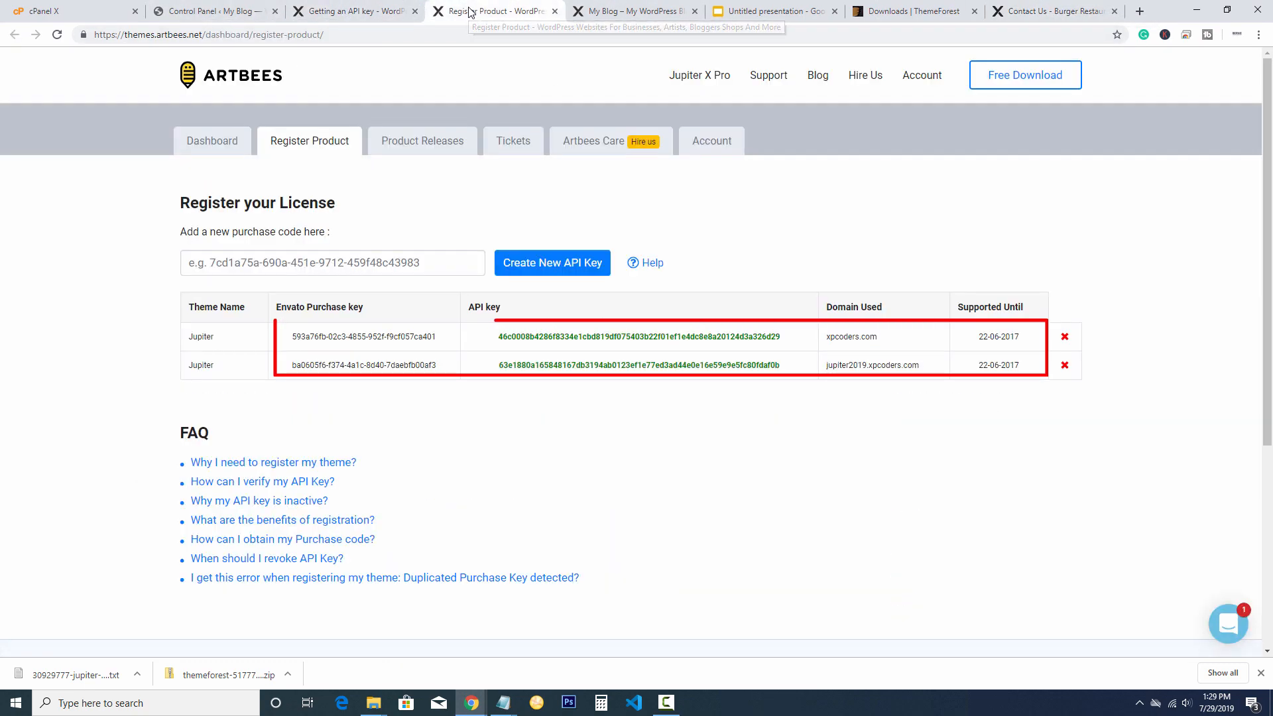
pyautogui.click(371, 274)
pyautogui.hotkey('ctrl', 'v')
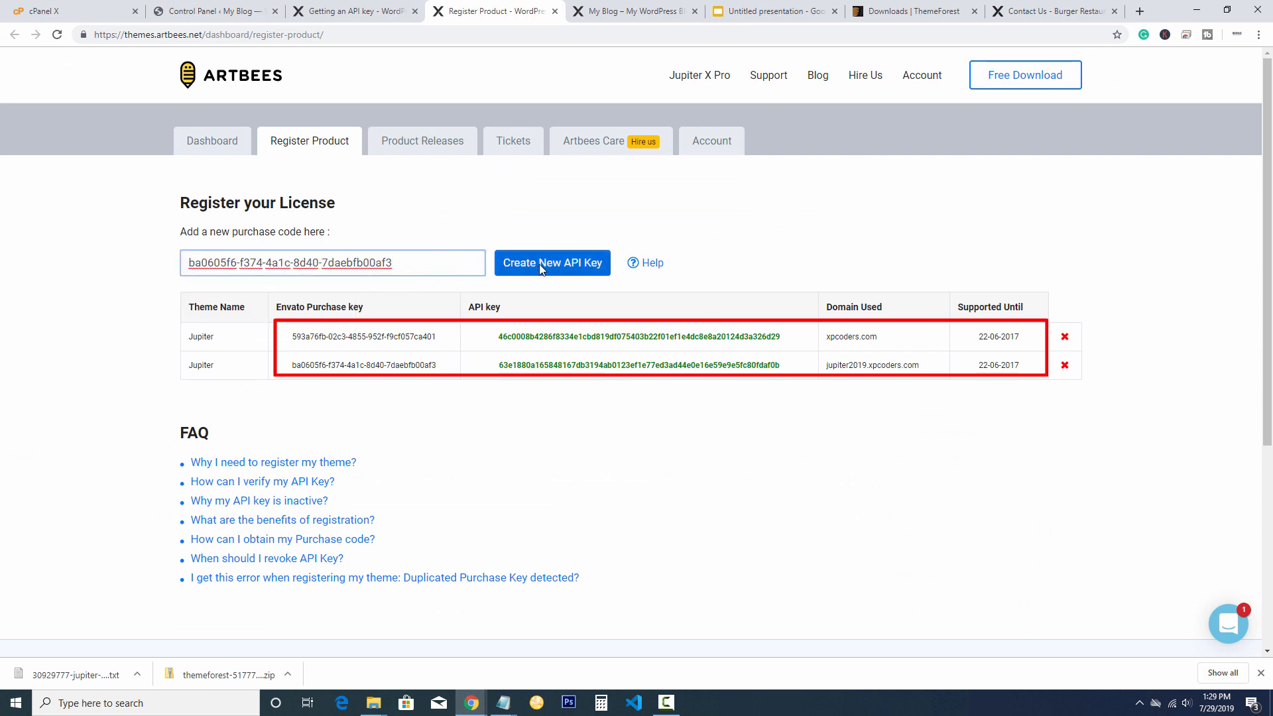
pyautogui.click(573, 438)
pyautogui.moveTo(780, 372); pyautogui.dragTo(499, 374)
pyautogui.hotkey('ctrl', 'c')
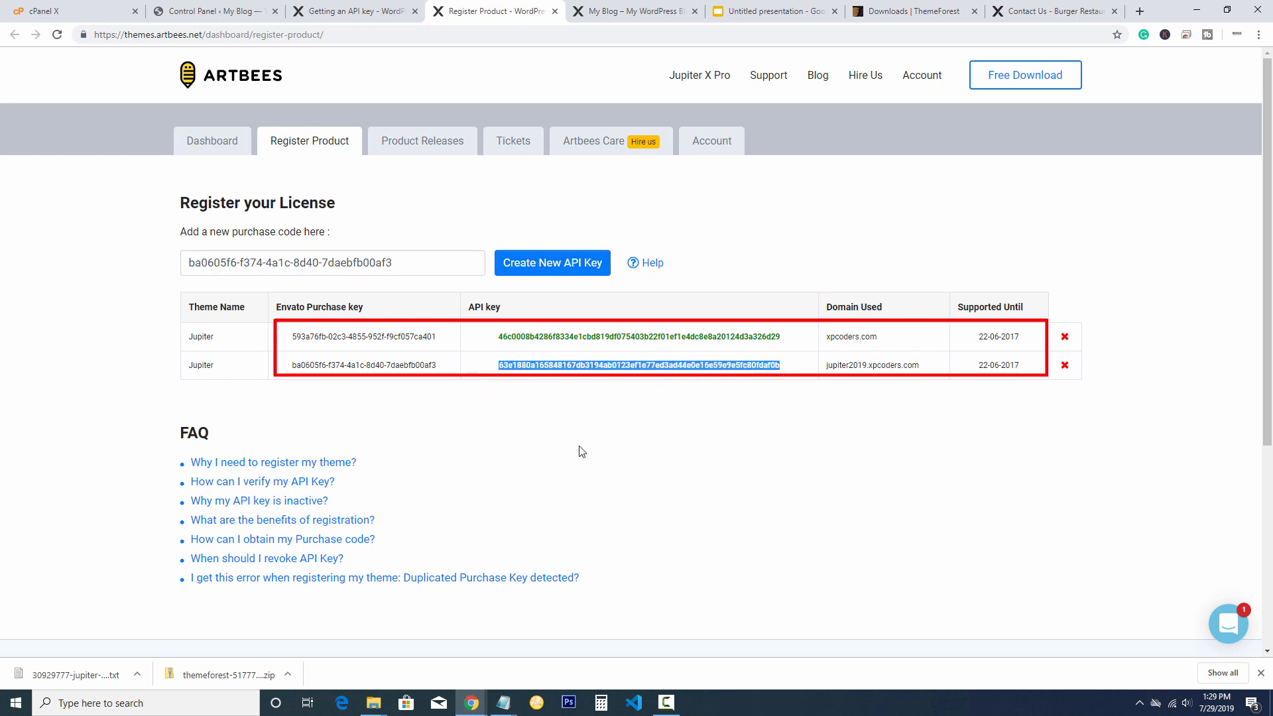
# Activate Jupiter X with the pasted API key, then open the theme's Templates library
pyautogui.click(212, 12)
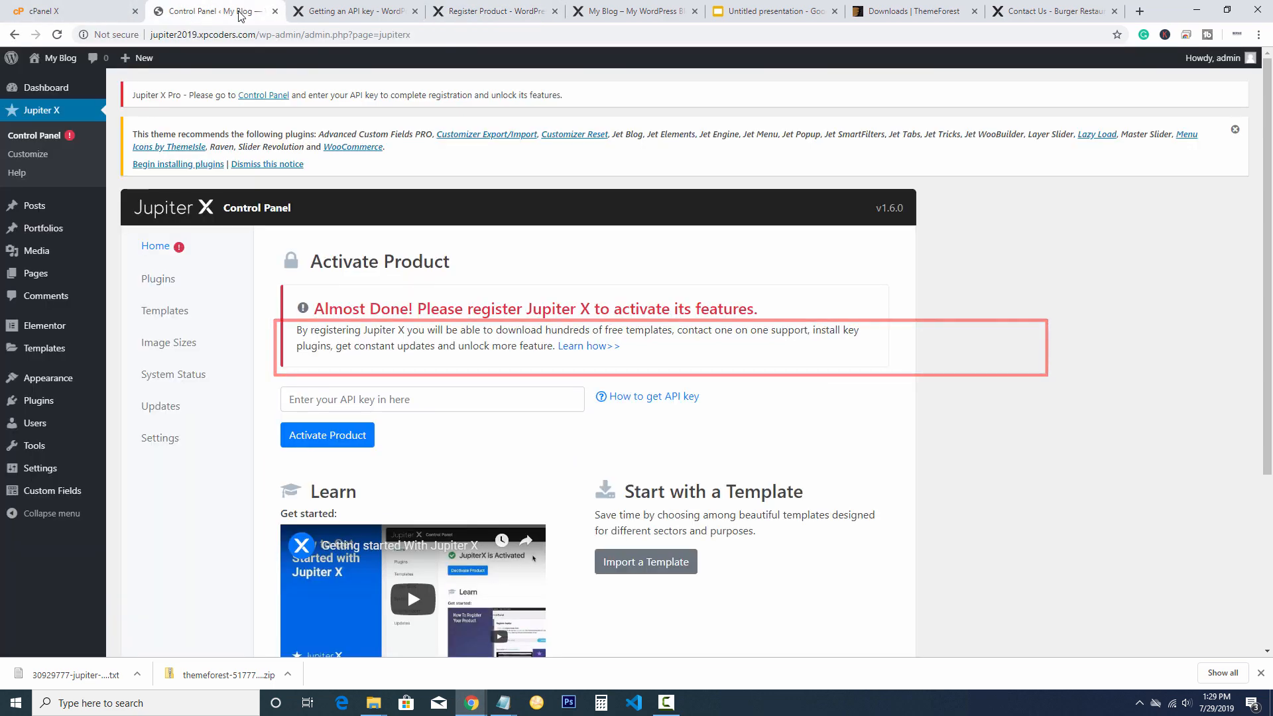
pyautogui.click(386, 406)
pyautogui.hotkey('ctrl', 'v')
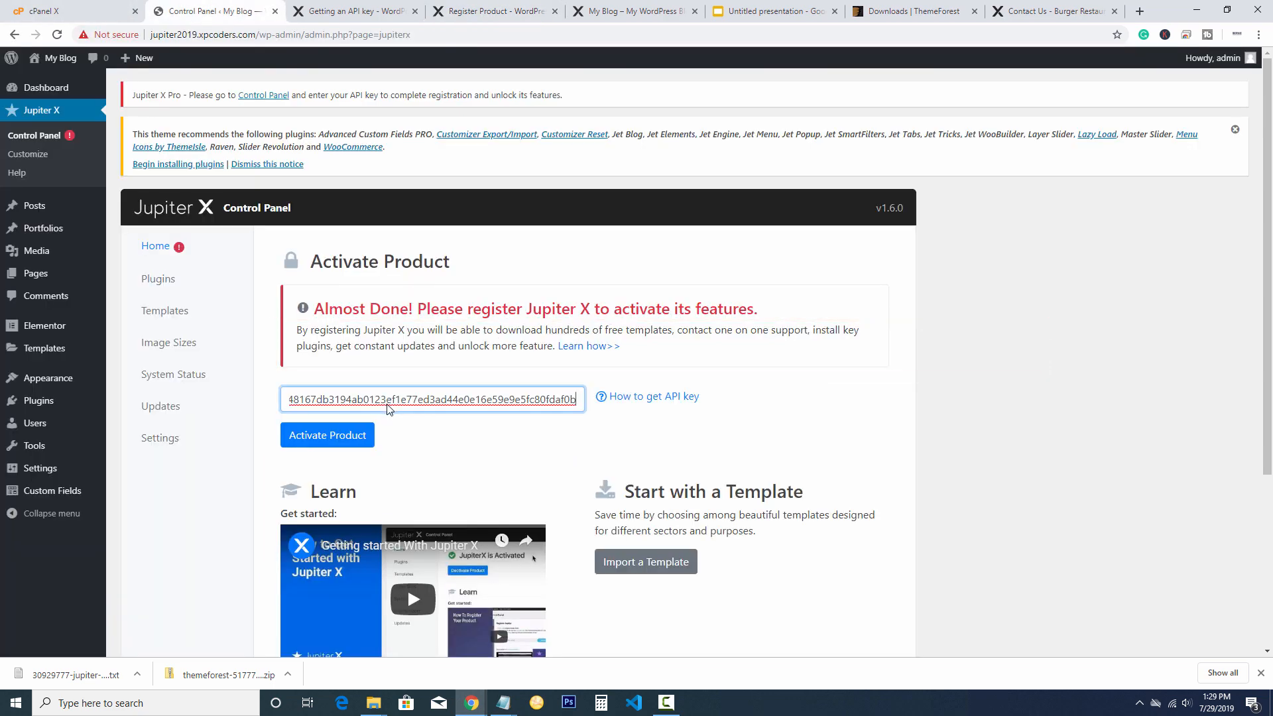
pyautogui.click(321, 431)
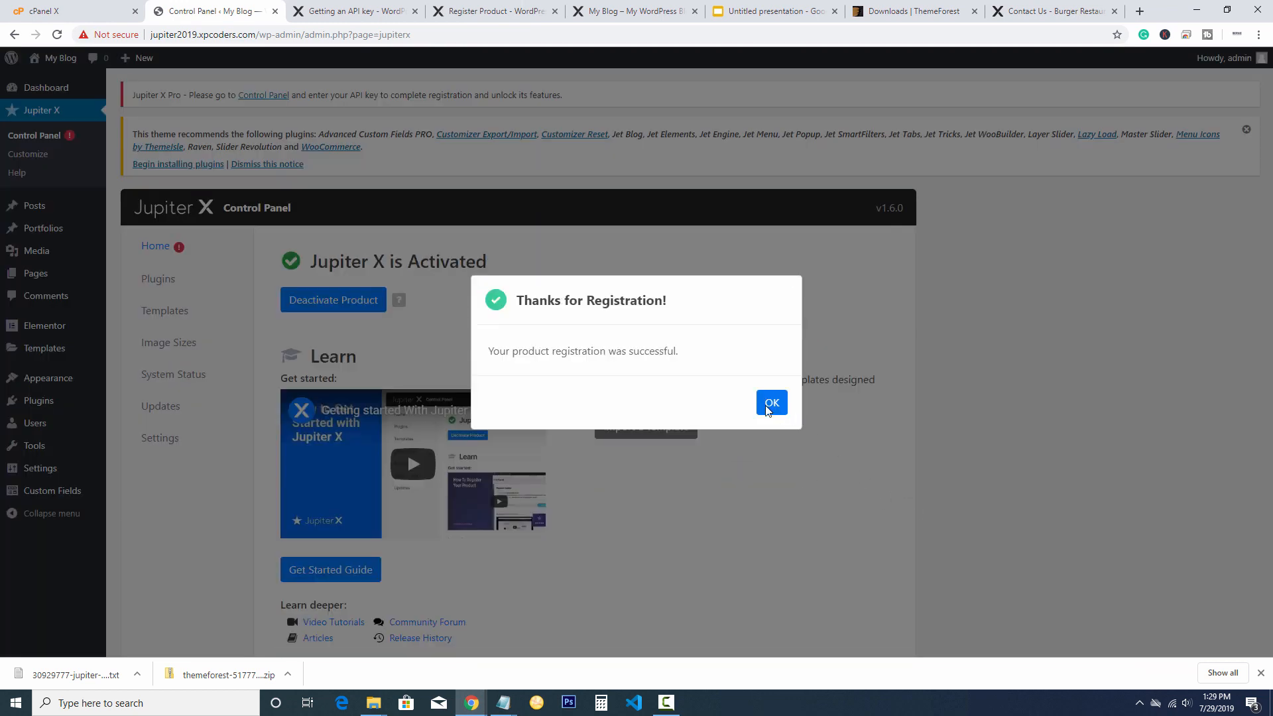
pyautogui.click(771, 403)
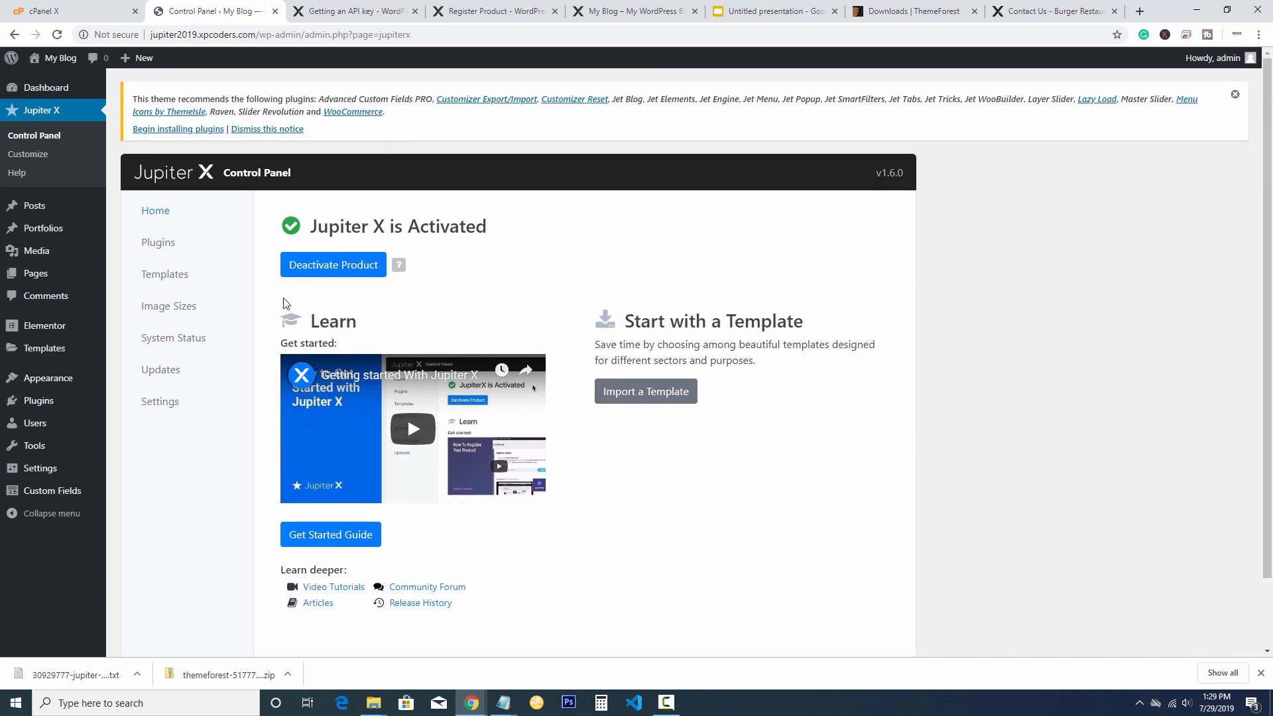
pyautogui.click(154, 281)
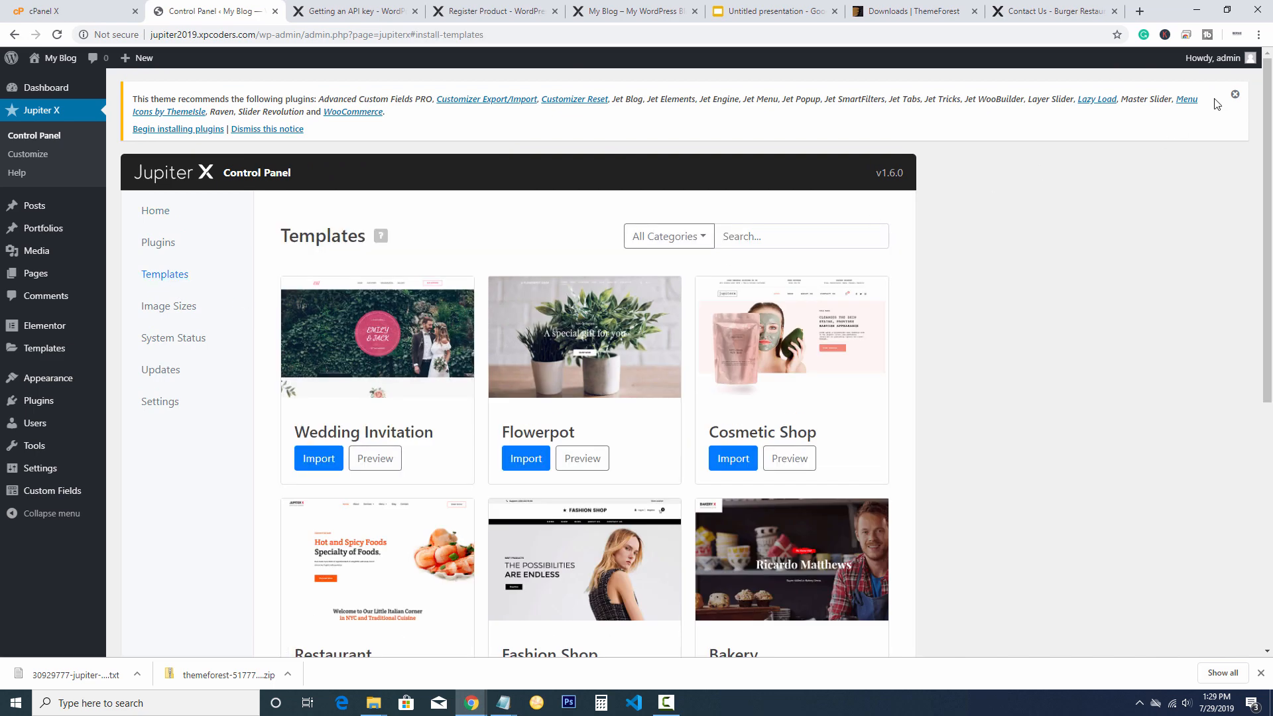
# Dismiss the recommended plugins notice and filter the templates to the Food category
pyautogui.click(1234, 95)
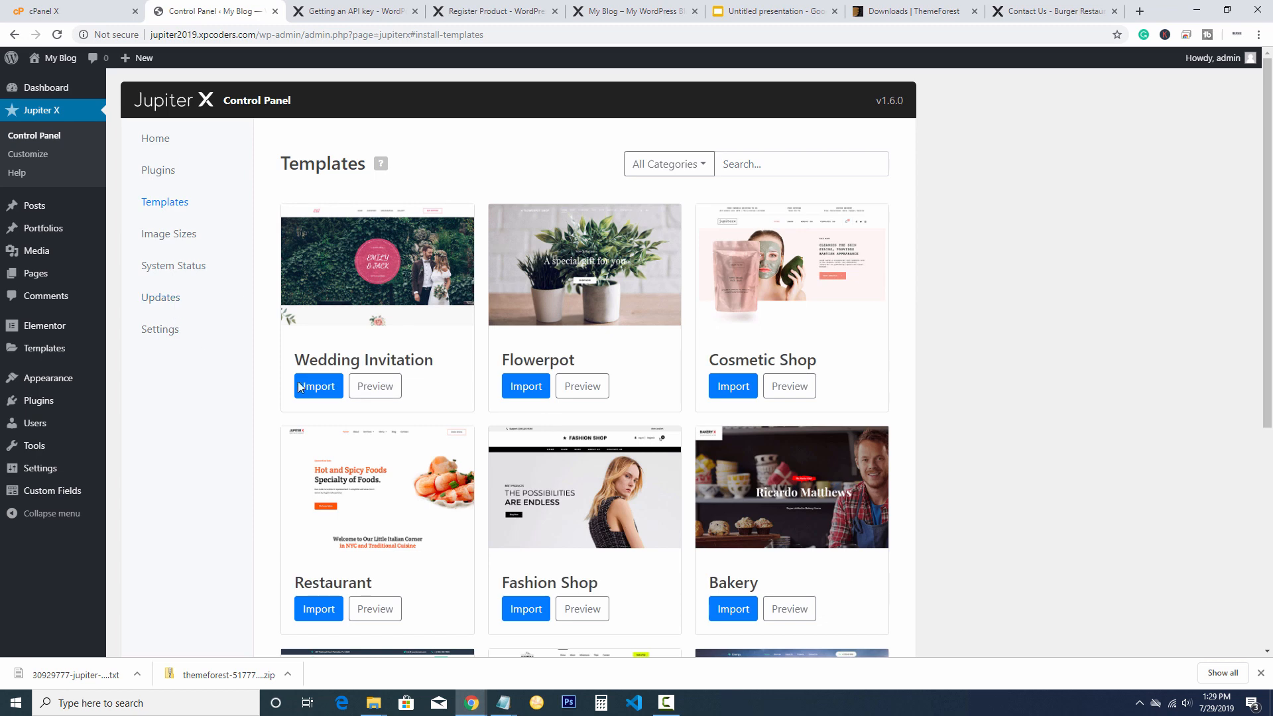
pyautogui.scroll(-2, 1063, 420)
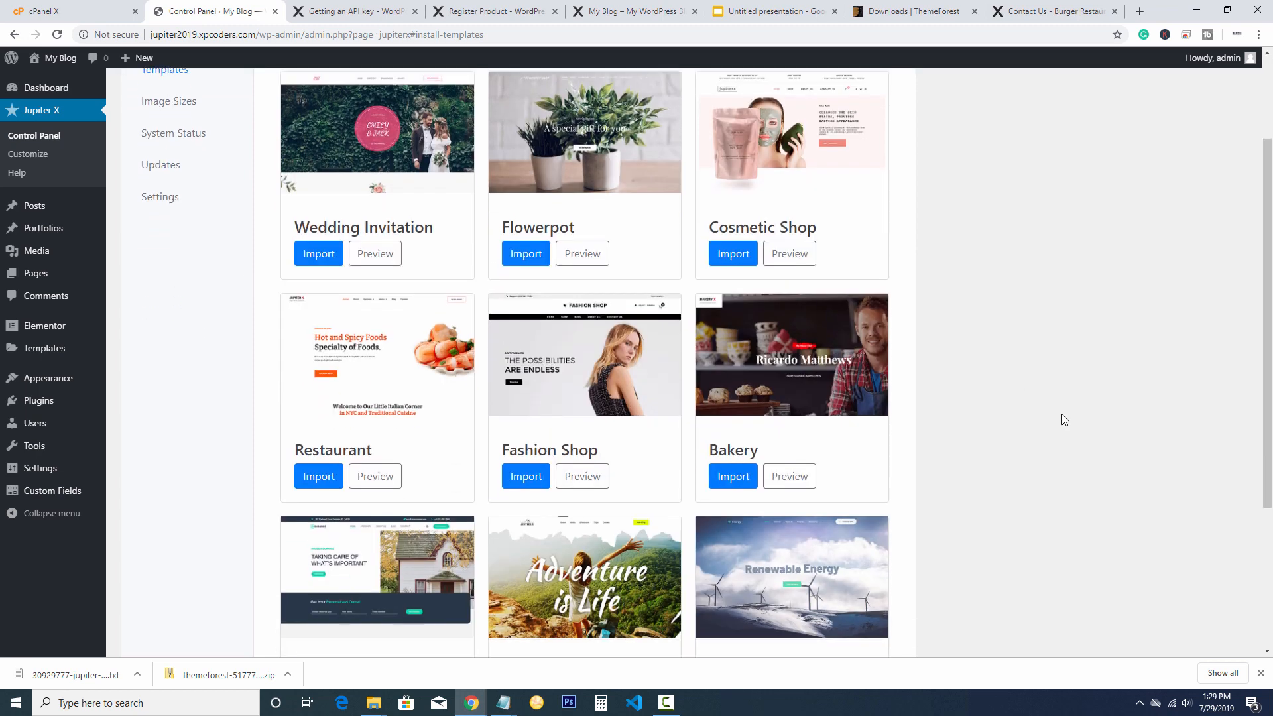
pyautogui.scroll(2, 1062, 420)
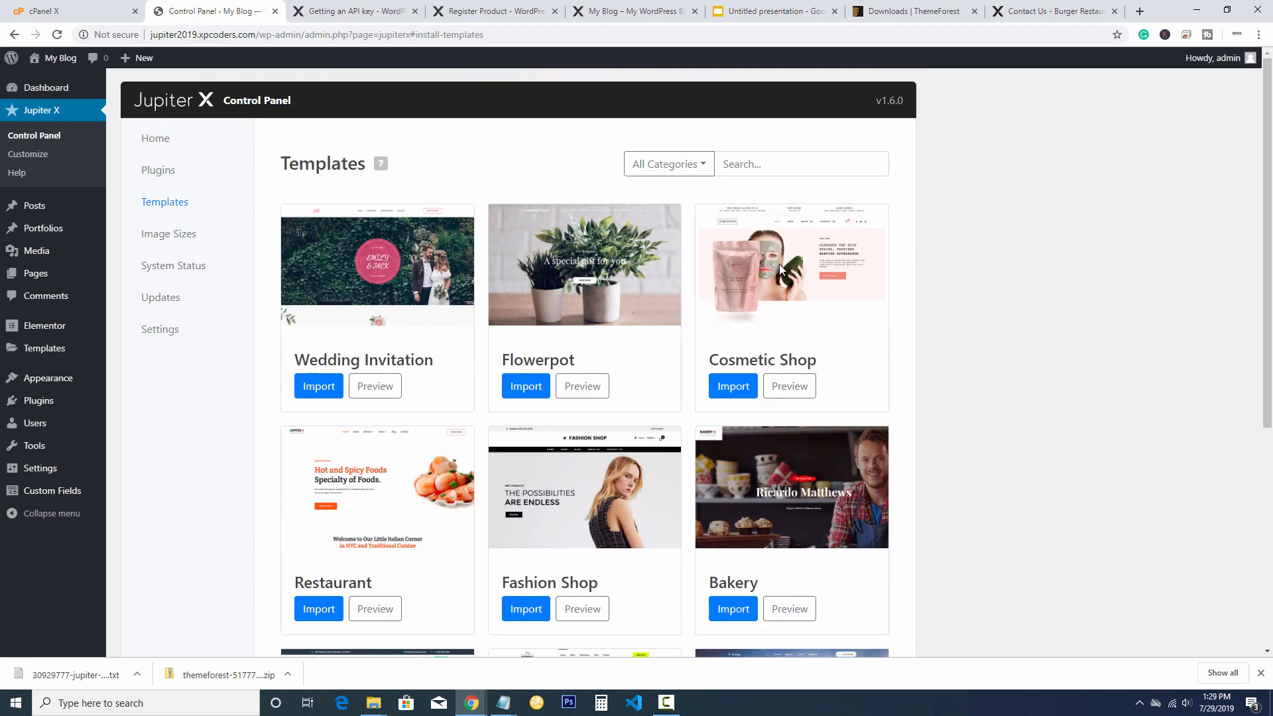
pyautogui.click(698, 174)
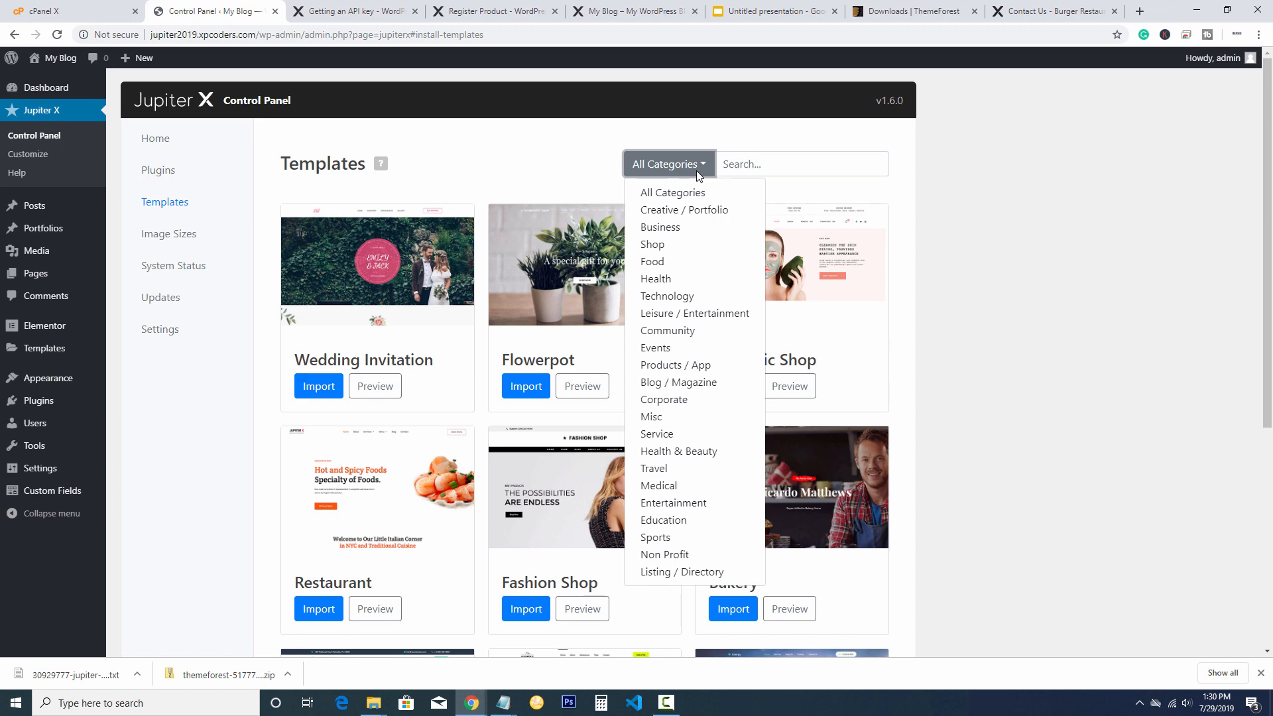
pyautogui.click(656, 261)
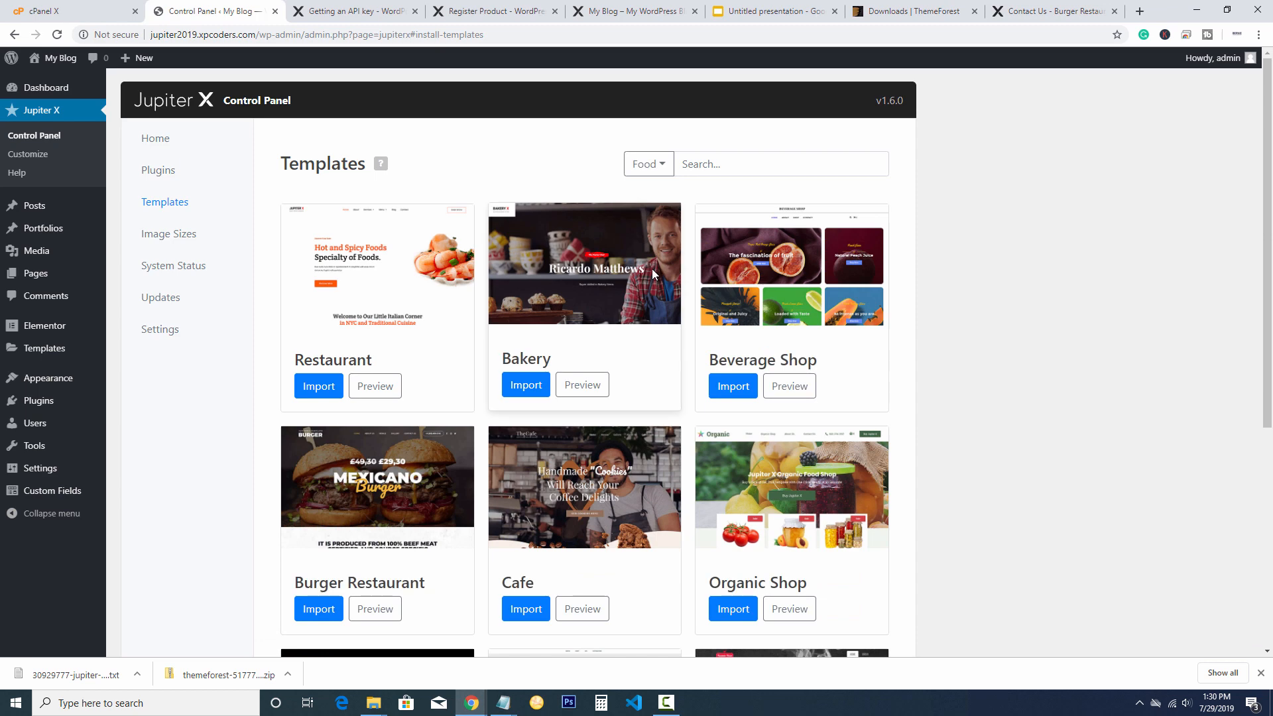
# Preview the Burger Restaurant demo site, then return to the Control Panel tab
pyautogui.scroll(-2, 937, 322)
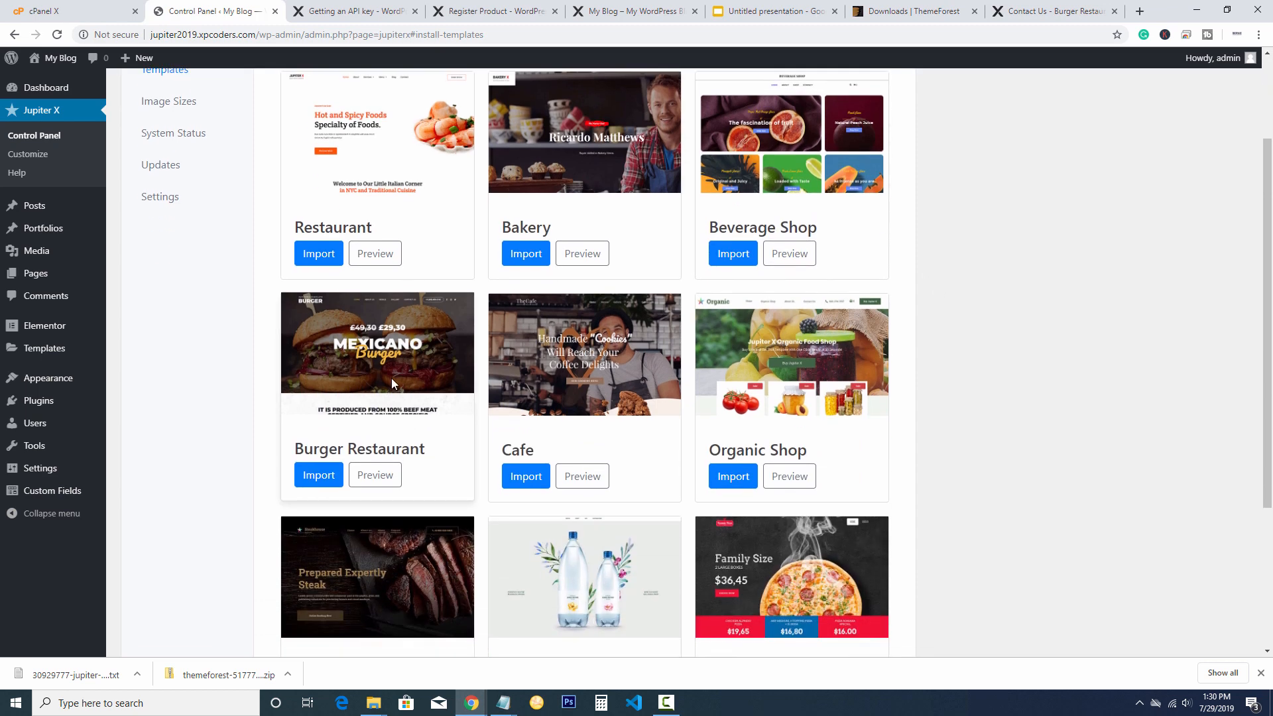
pyautogui.click(375, 474)
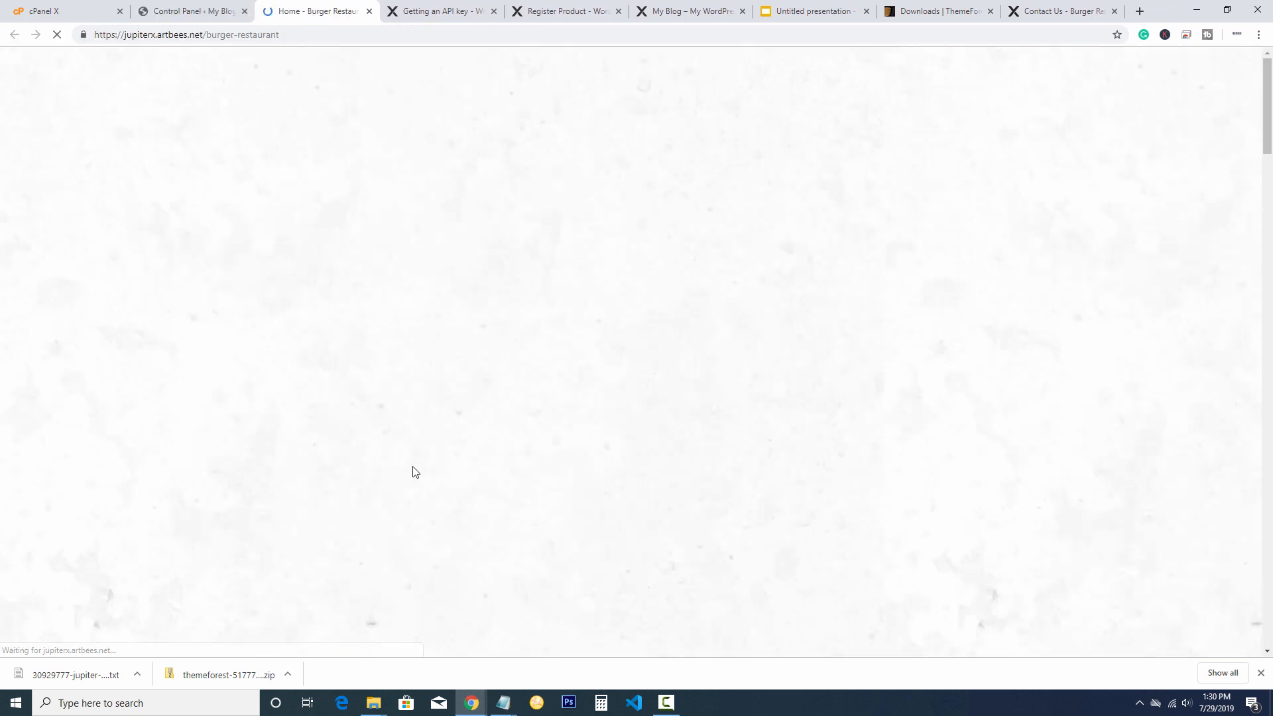
pyautogui.scroll(-18, 667, 323)
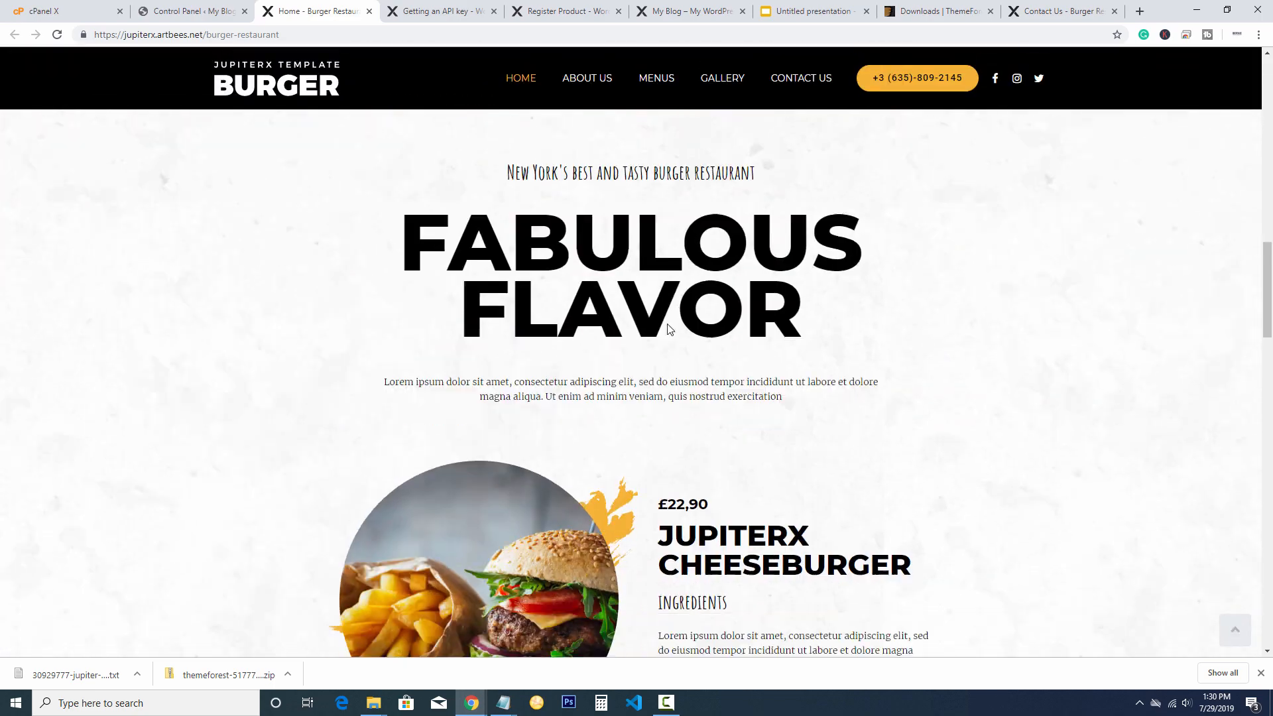
pyautogui.scroll(-12, 668, 329)
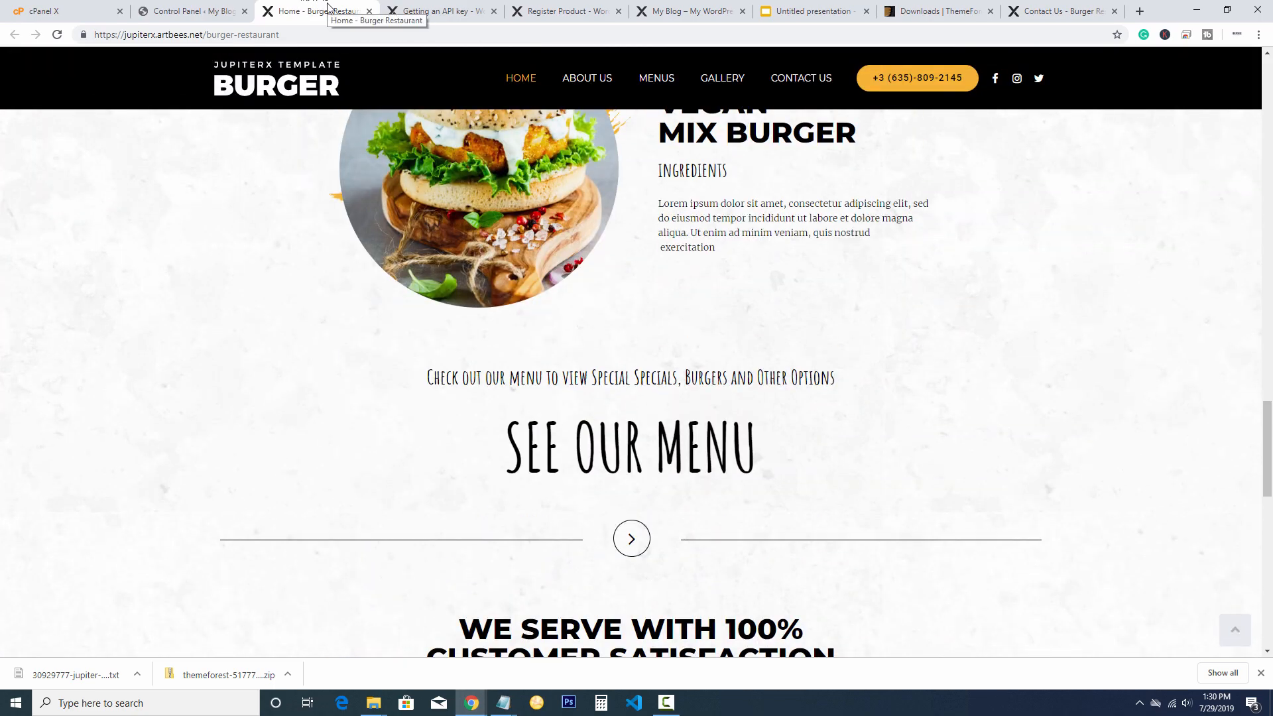
pyautogui.click(180, 13)
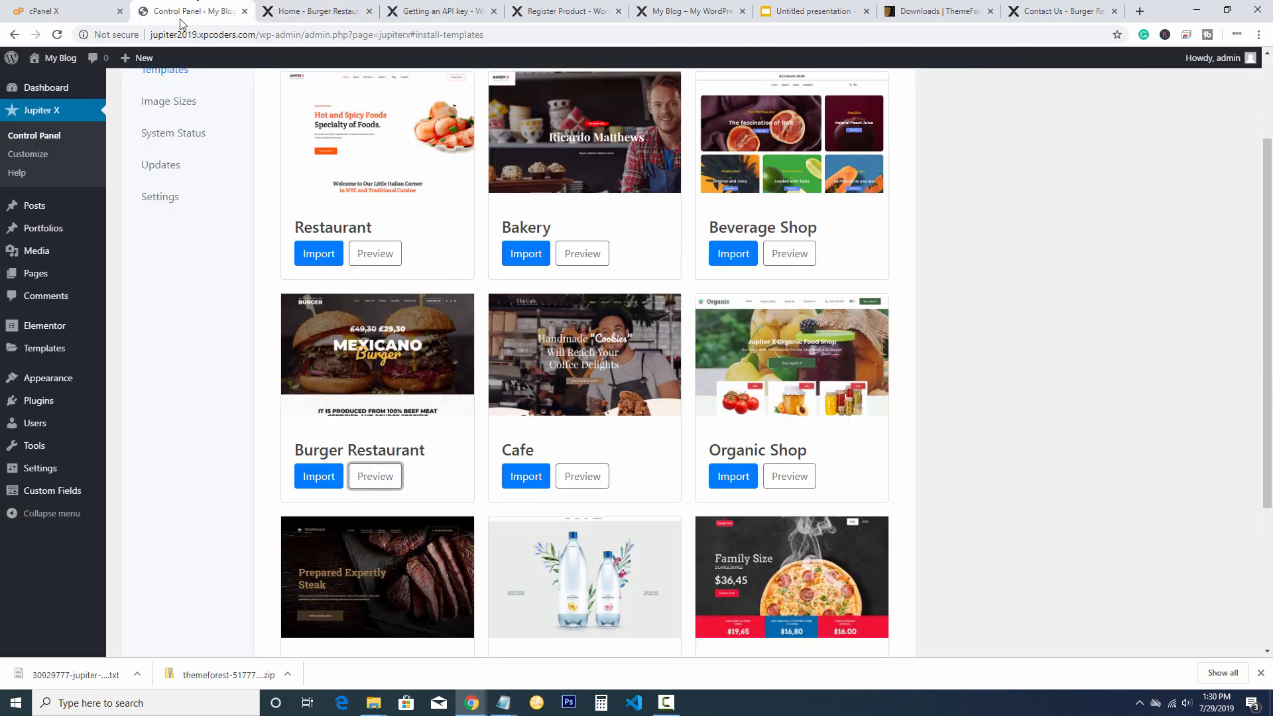
# Import the Burger Restaurant template, replacing site content and excluding demo images and videos
pyautogui.click(318, 476)
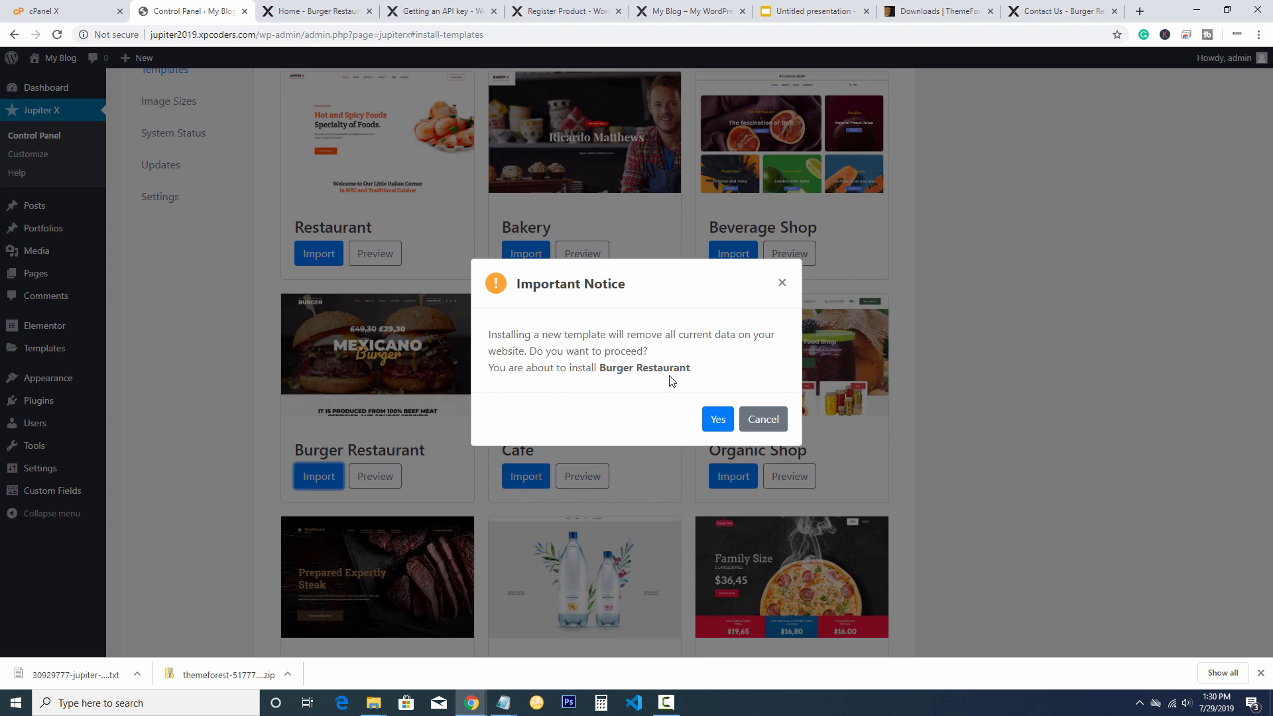
pyautogui.click(713, 418)
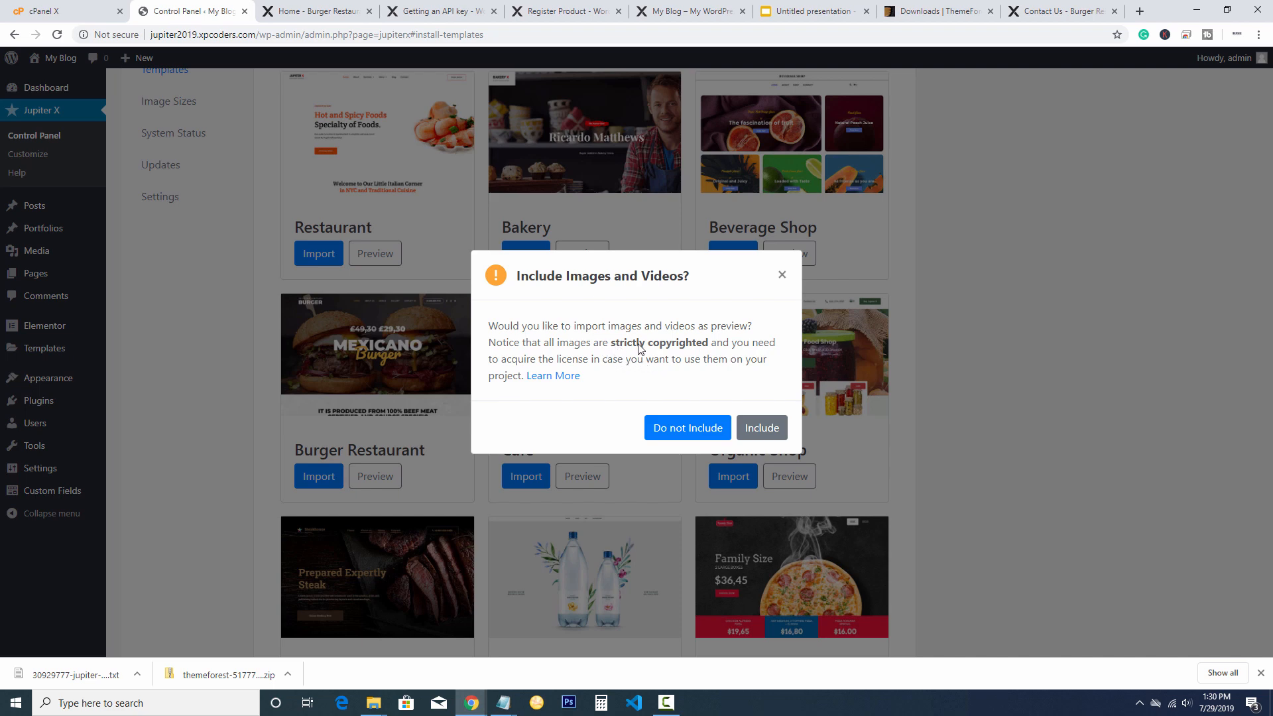
pyautogui.moveTo(614, 343); pyautogui.dragTo(696, 341)
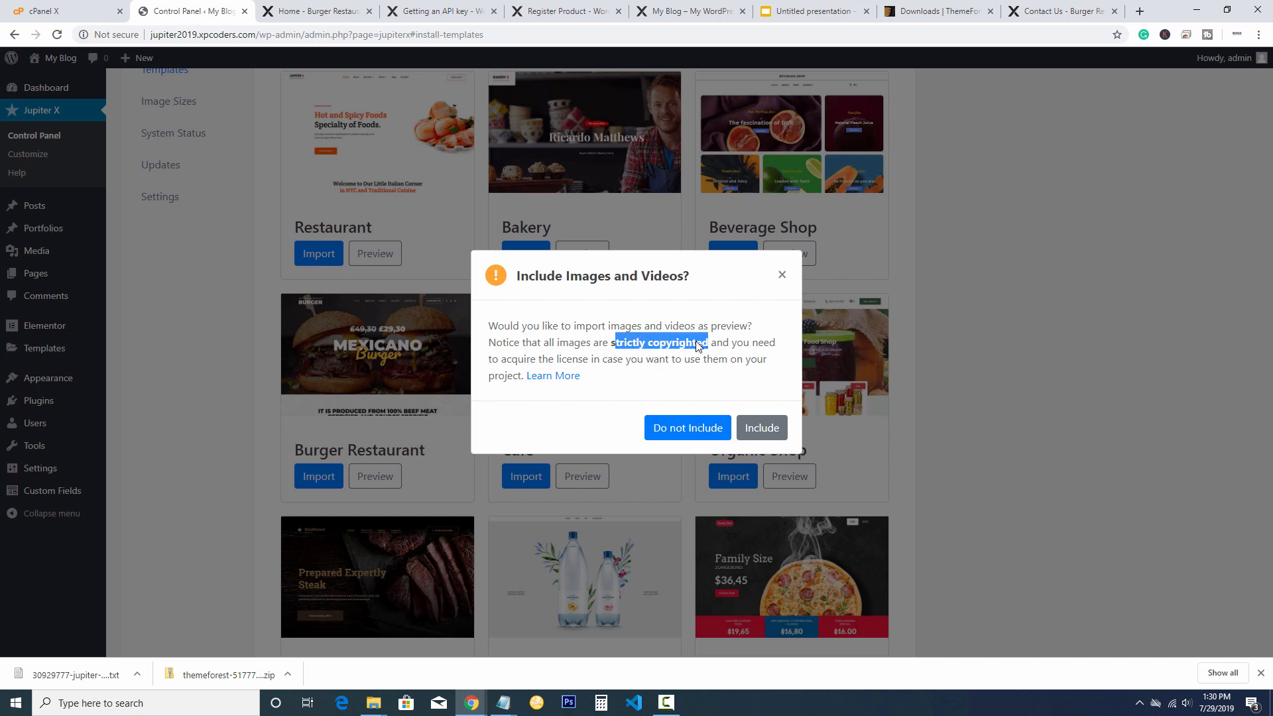
pyautogui.click(661, 373)
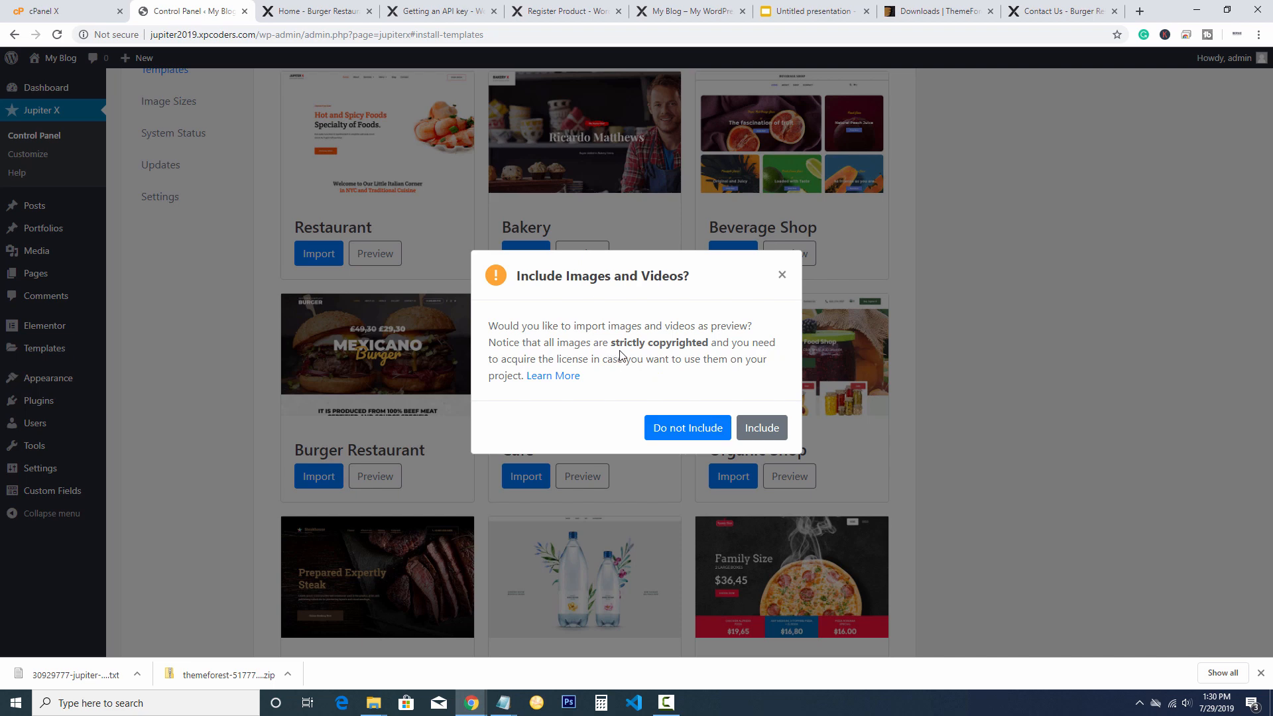
pyautogui.moveTo(610, 345); pyautogui.dragTo(702, 350)
pyautogui.click(699, 350)
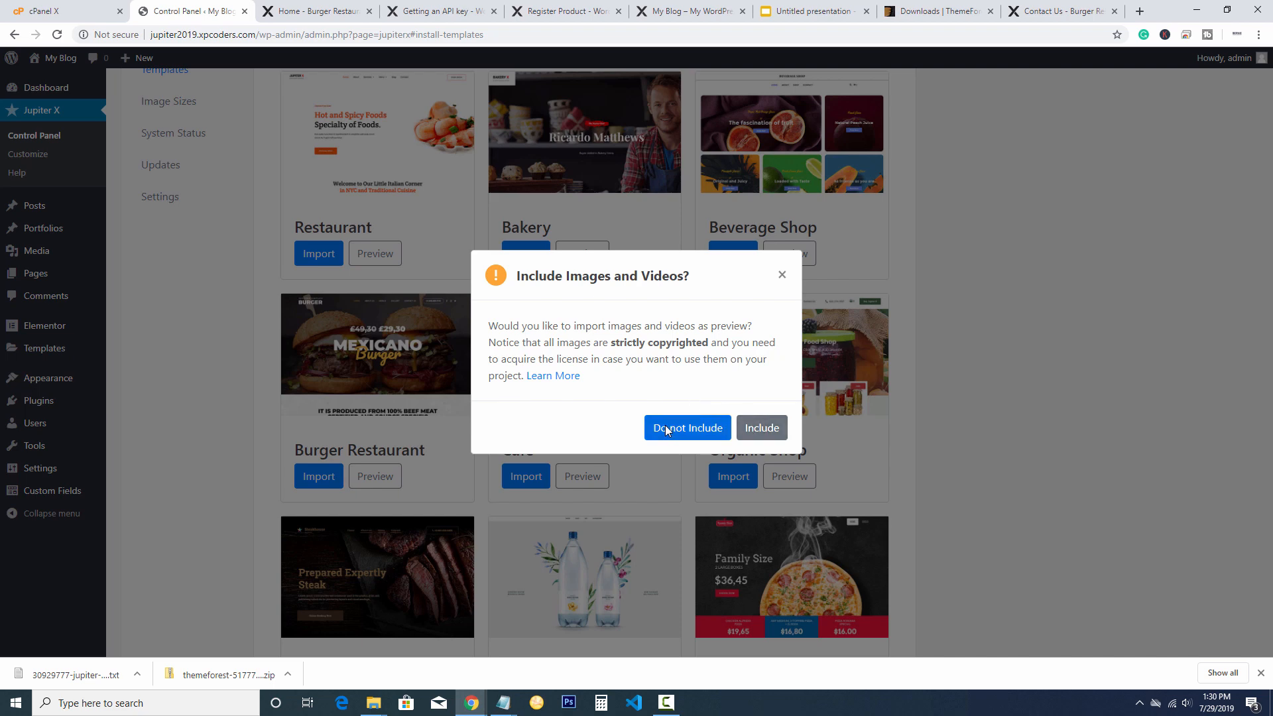
pyautogui.click(757, 427)
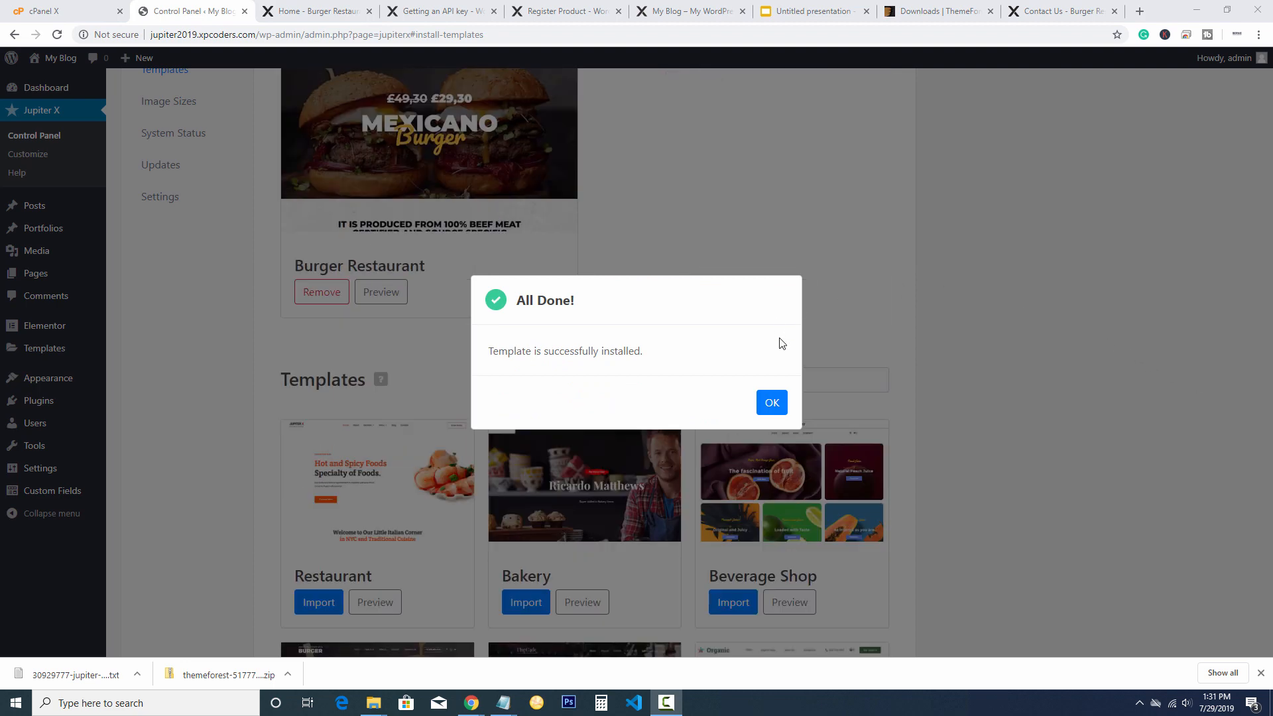
pyautogui.click(762, 395)
# Open the live site at jupiter2019.xpcoders.com in a new tab to view the Burger Restaurant homepage
pyautogui.scroll(2, 991, 380)
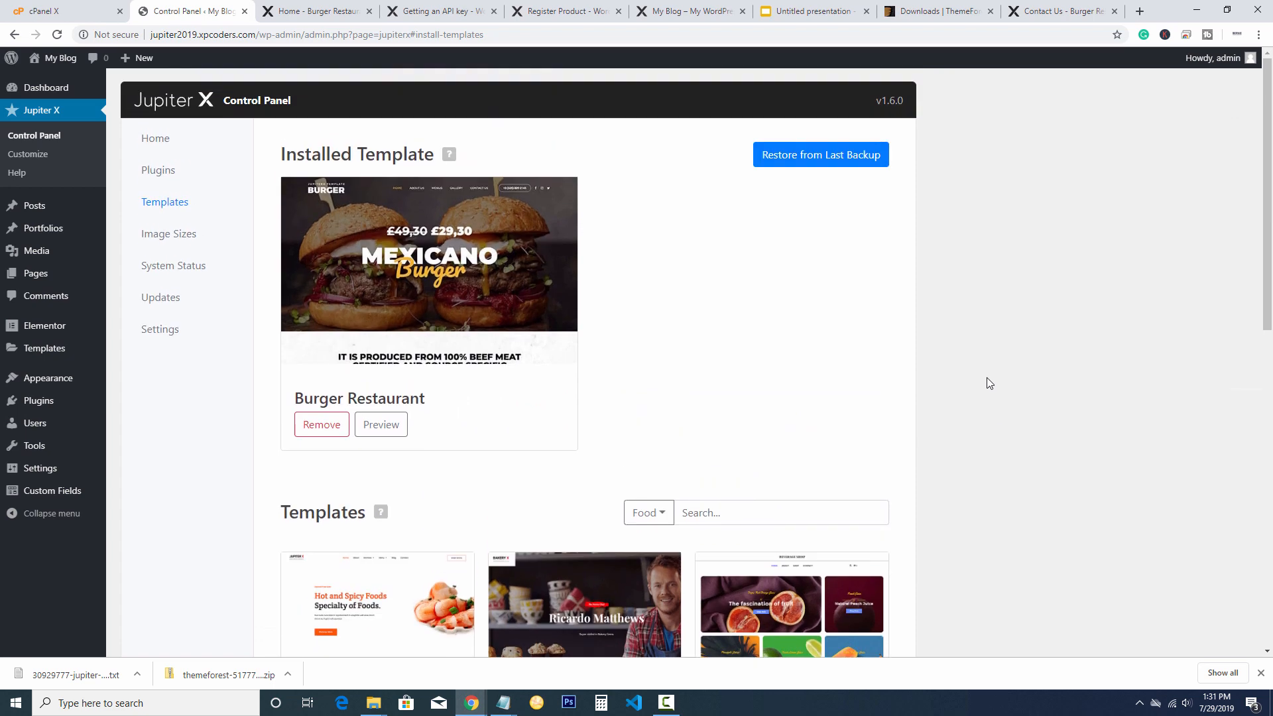
pyautogui.moveTo(51, 60)
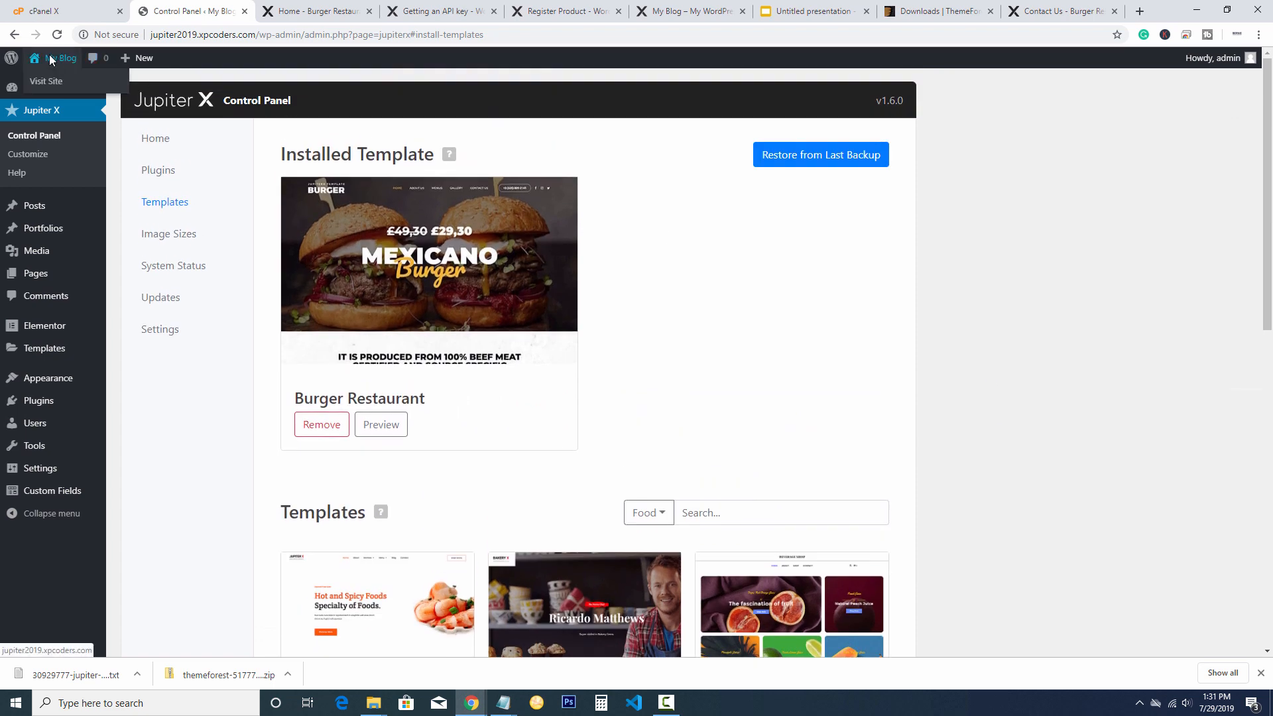
pyautogui.rightClick(53, 82)
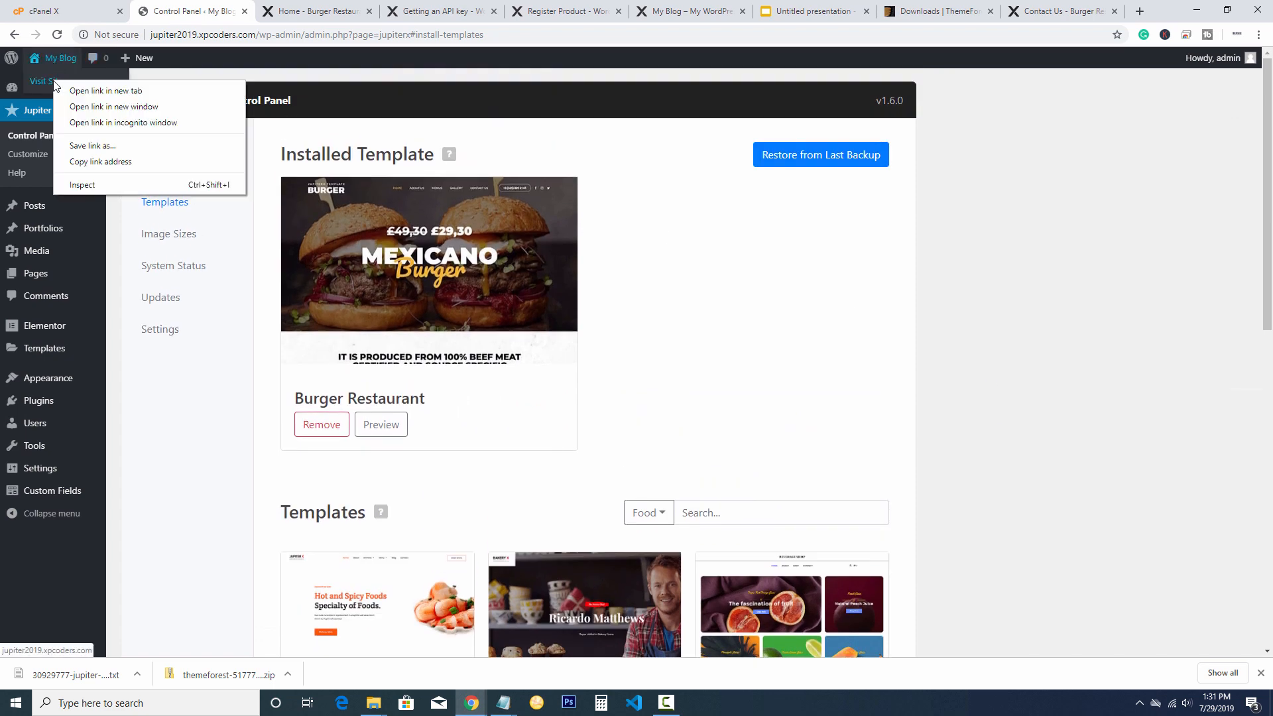
pyautogui.click(126, 93)
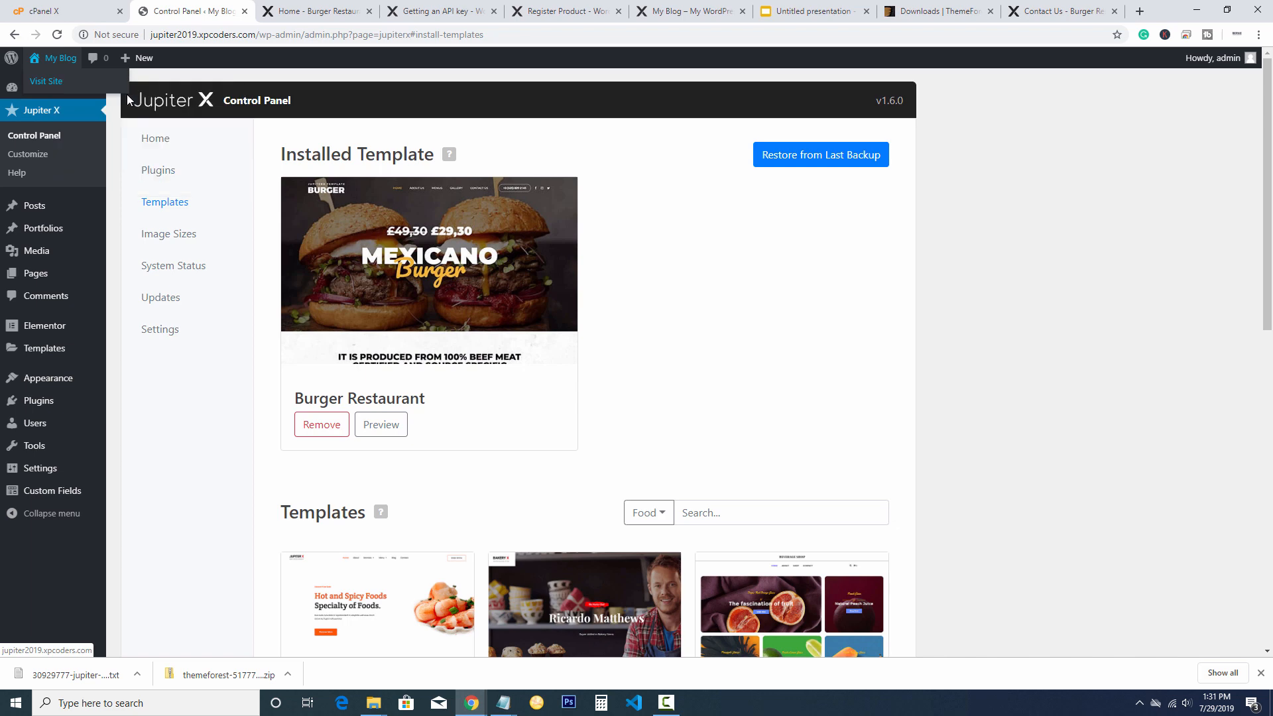
pyautogui.click(372, 8)
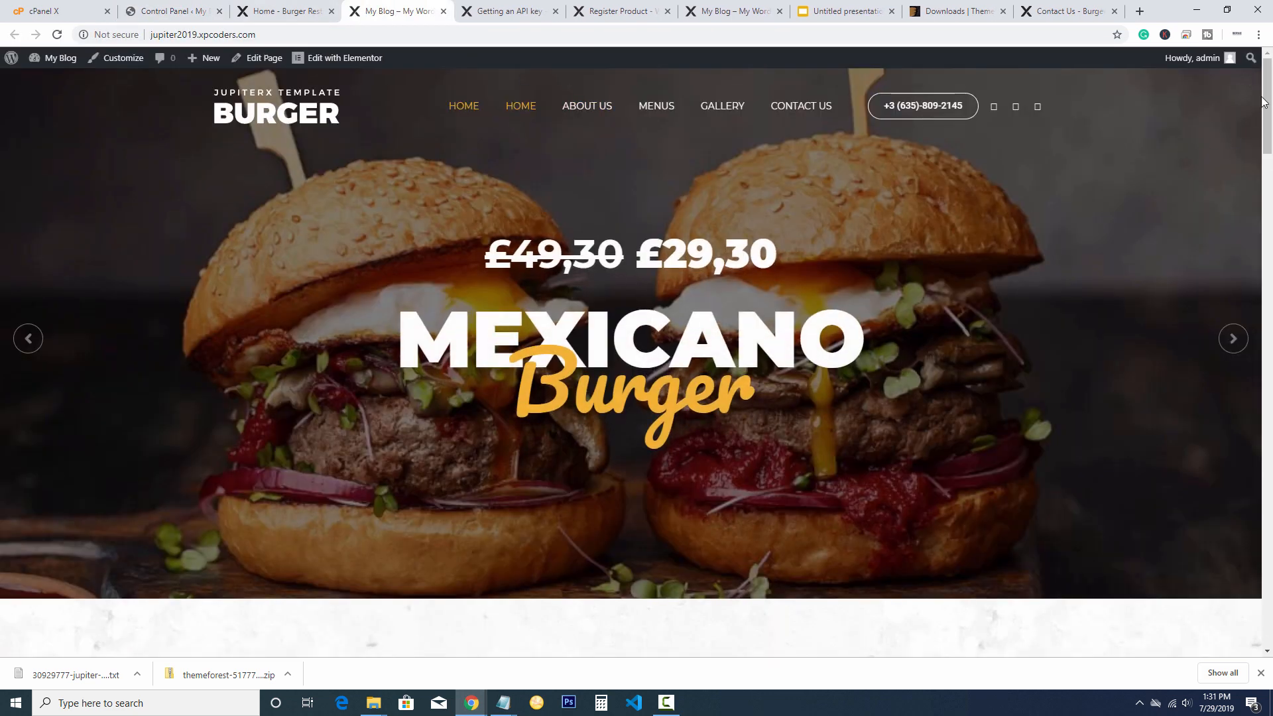
pyautogui.moveTo(1266, 98)
pyautogui.mouseDown()
pyautogui.moveTo(1211, 579)
pyautogui.moveTo(1258, 90)
pyautogui.mouseUp()
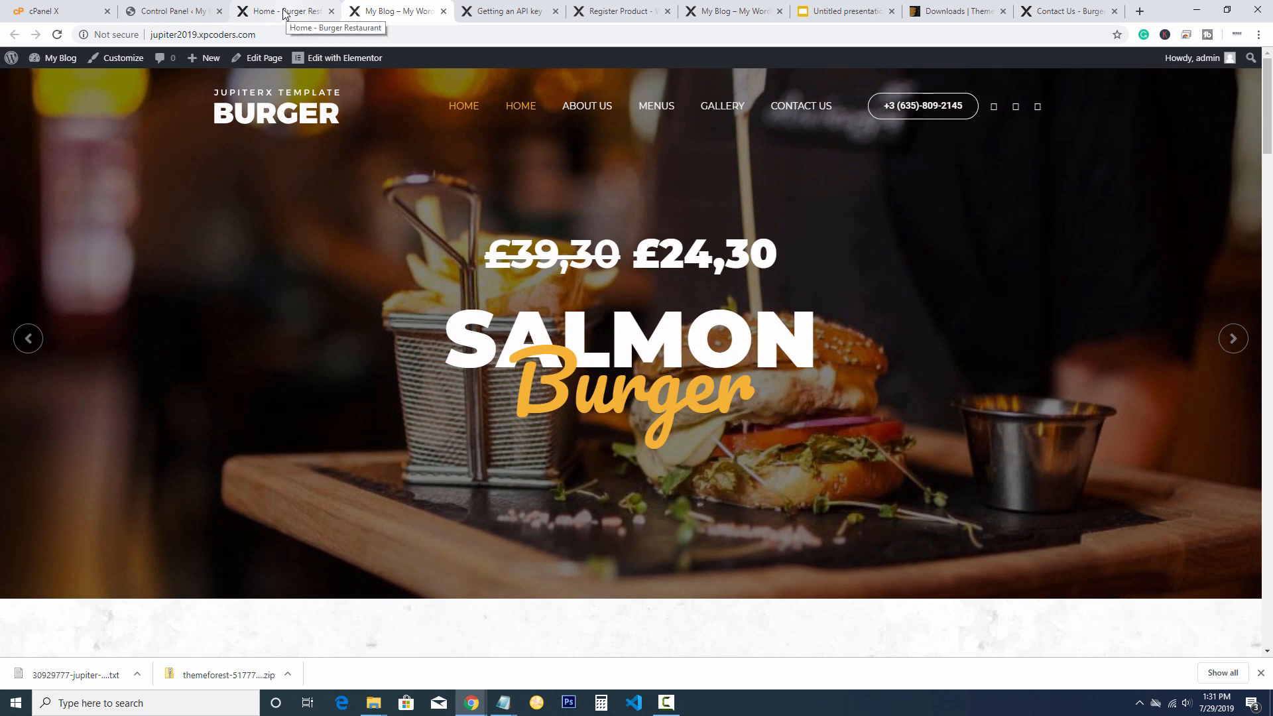
pyautogui.moveTo(328, 59)
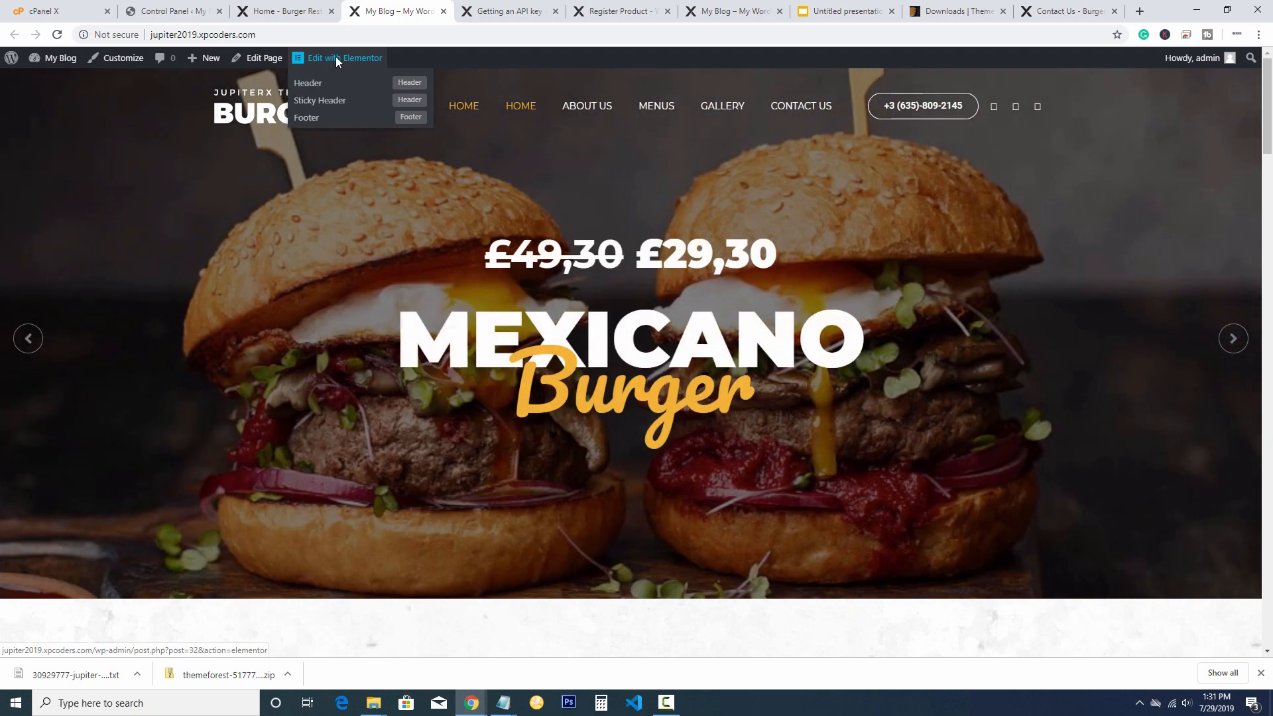
# Load the Home page with its Mexicano Burger slide into the Elementor editor
pyautogui.click(335, 57)
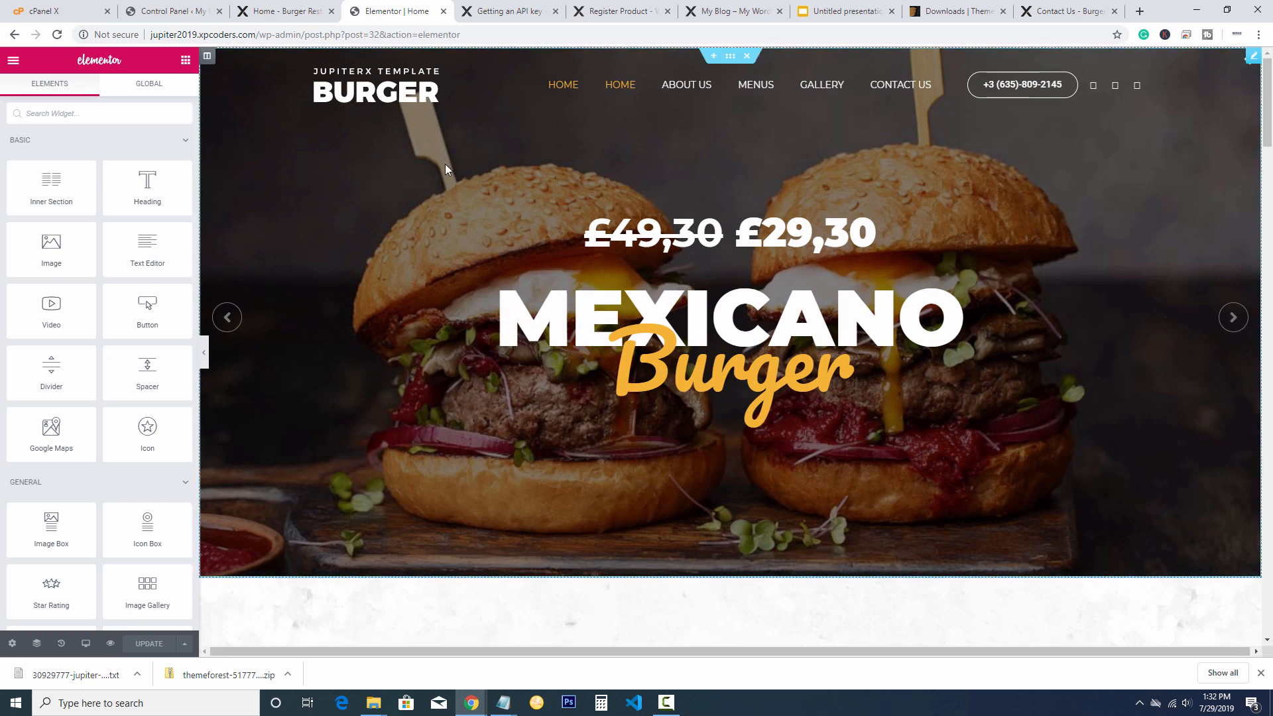
pyautogui.scroll(-1, 453, 174)
pyautogui.scroll(1, 484, 200)
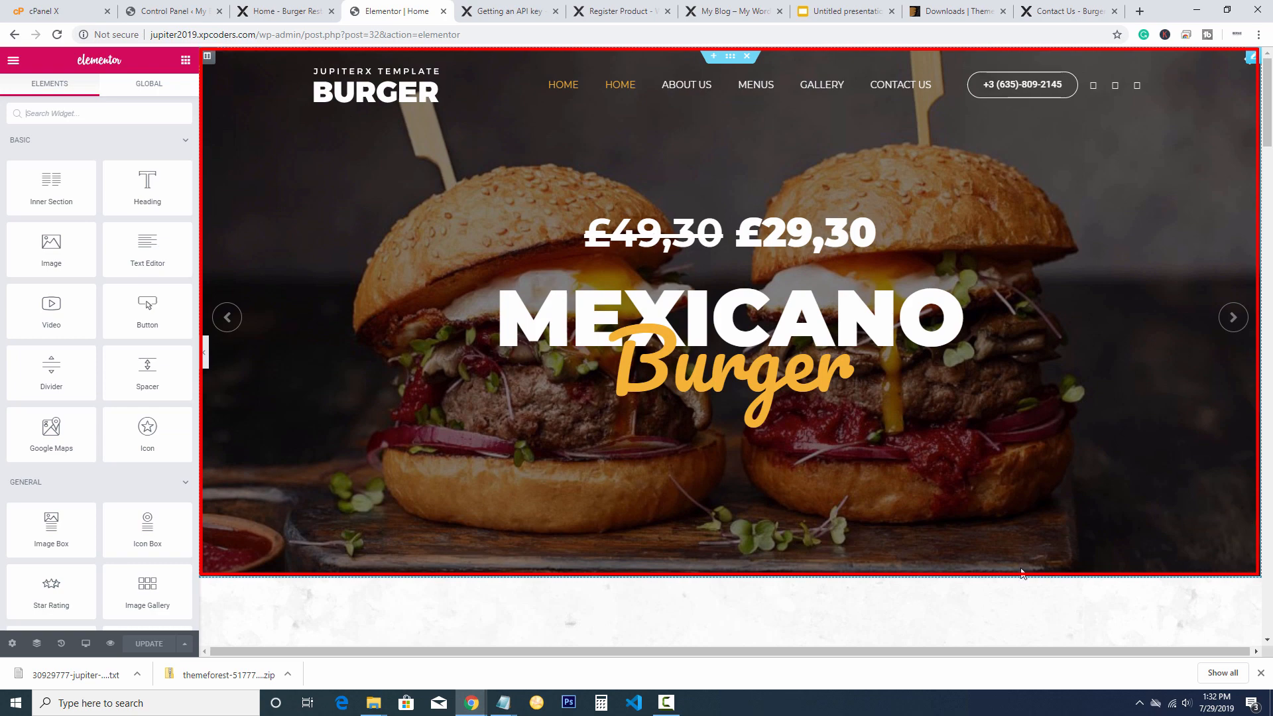
pyautogui.scroll(-5, 619, 338)
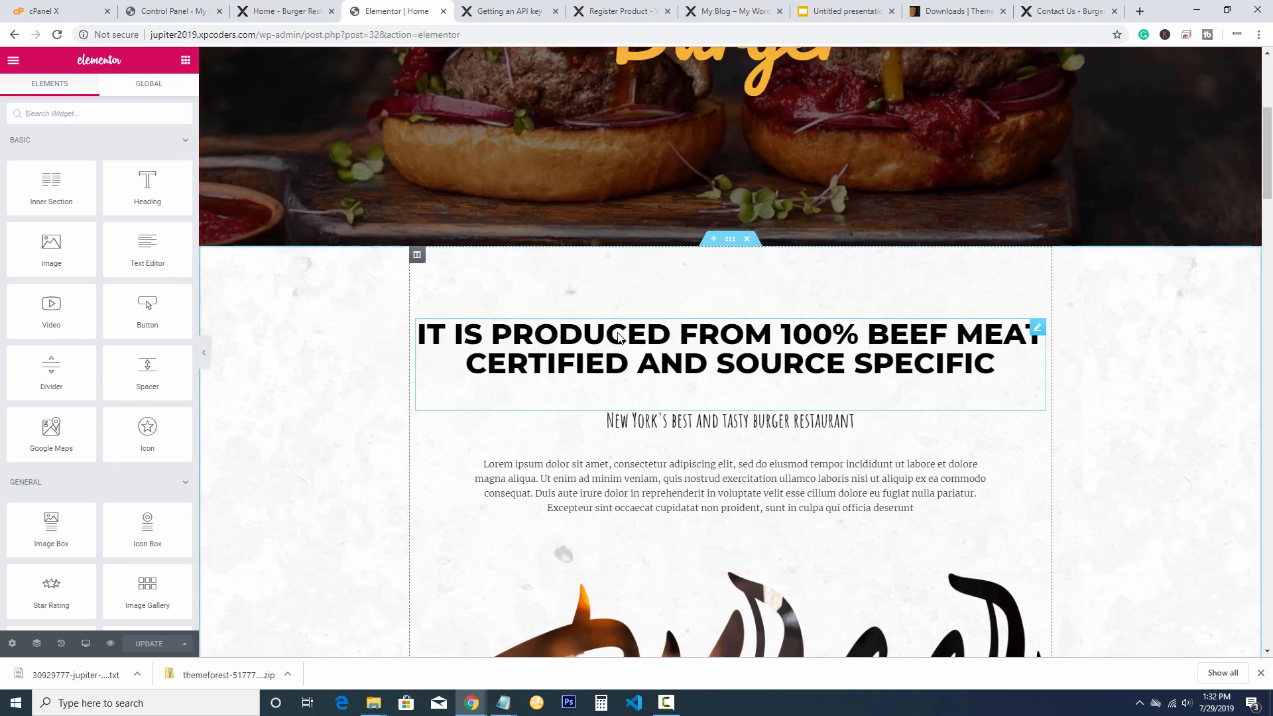
pyautogui.scroll(-3, 619, 338)
pyautogui.scroll(2, 616, 338)
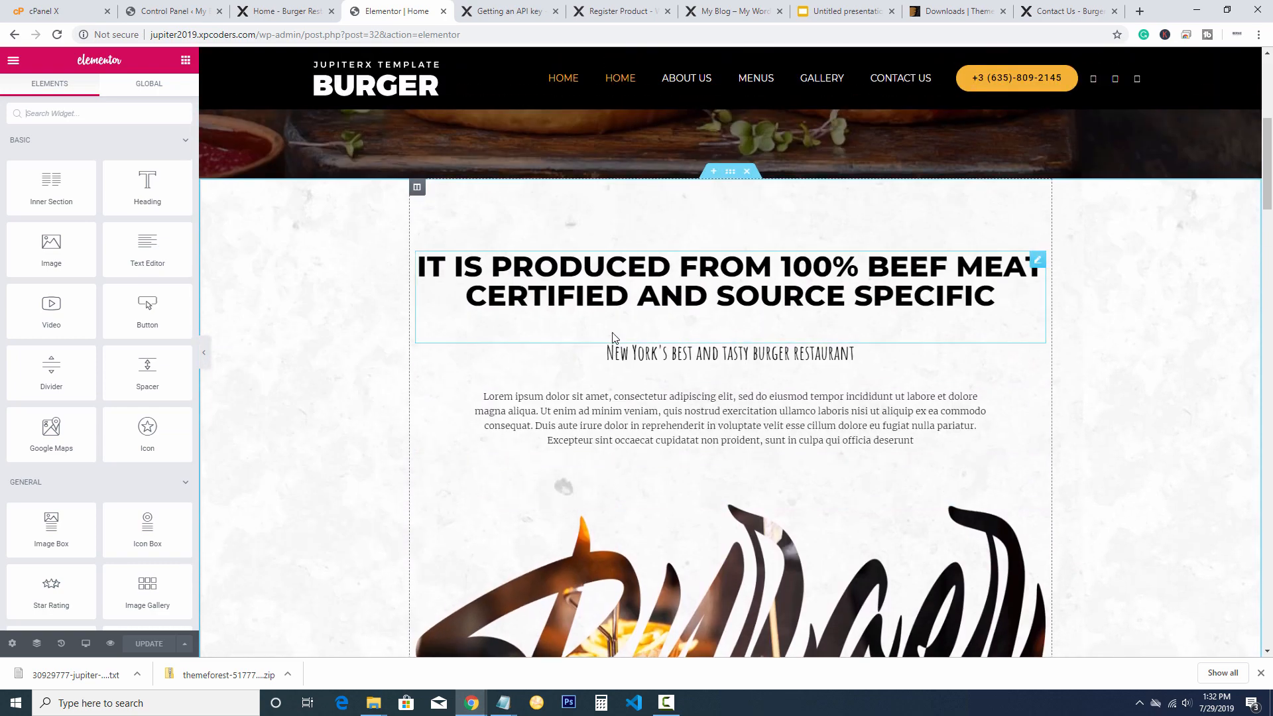
pyautogui.scroll(-6, 610, 336)
pyautogui.scroll(4, 610, 336)
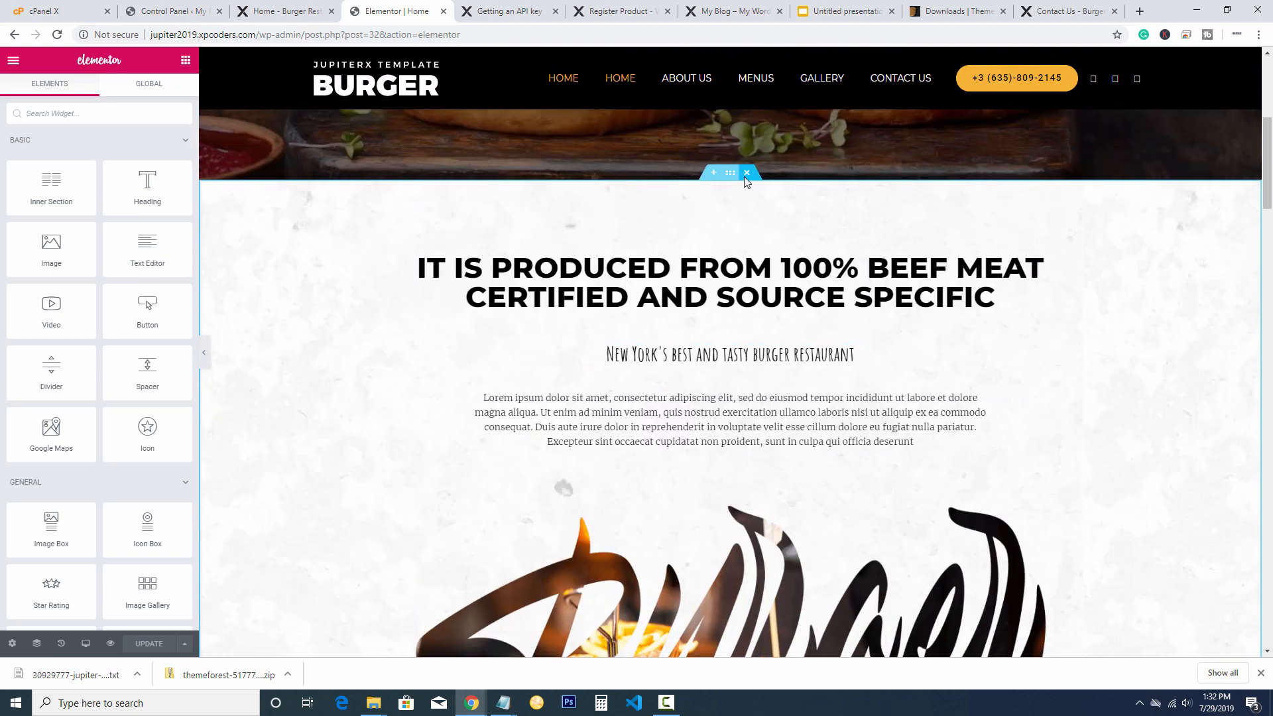
pyautogui.scroll(-9, 726, 218)
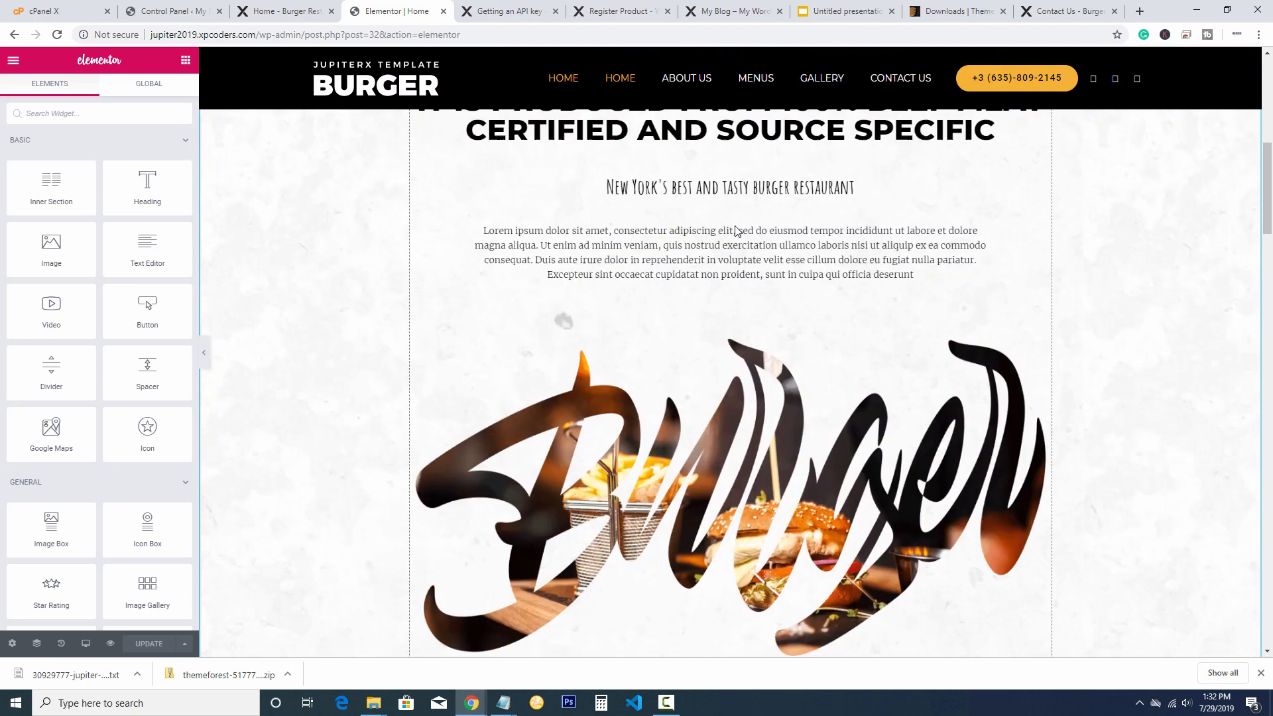
pyautogui.scroll(-15, 735, 230)
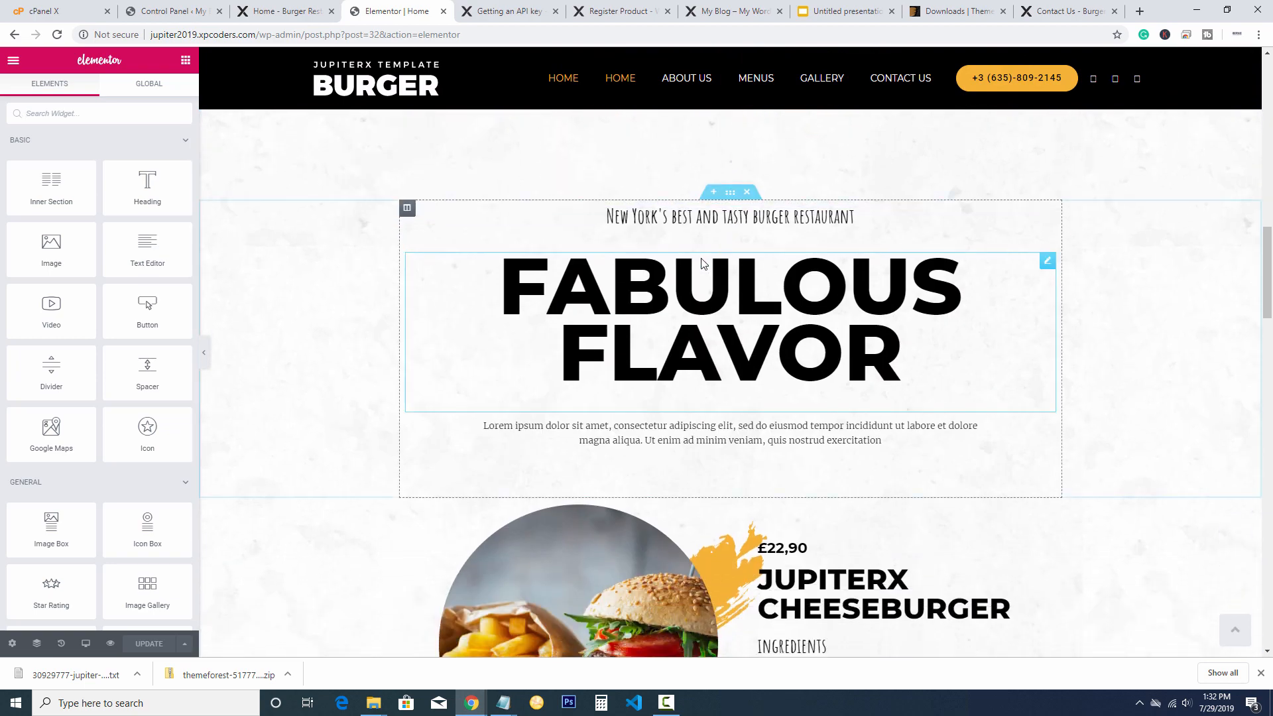
pyautogui.scroll(-15, 676, 317)
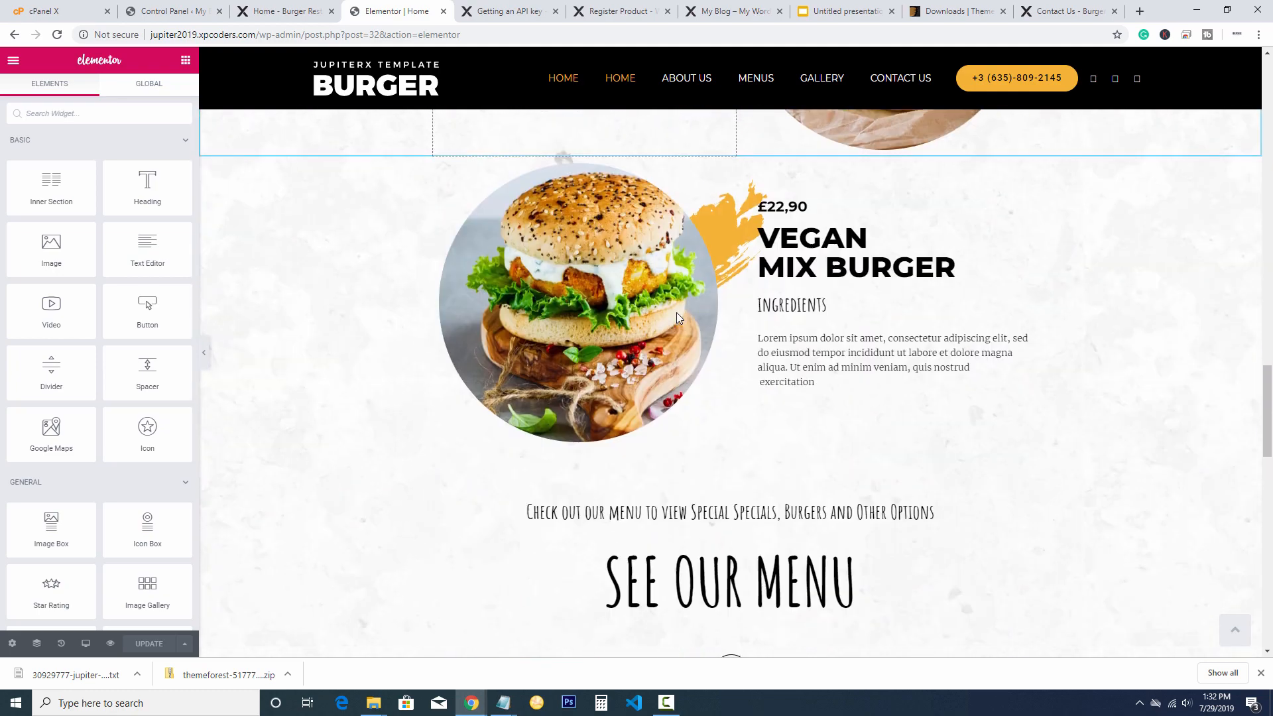
pyautogui.scroll(7, 677, 317)
pyautogui.scroll(20, 677, 319)
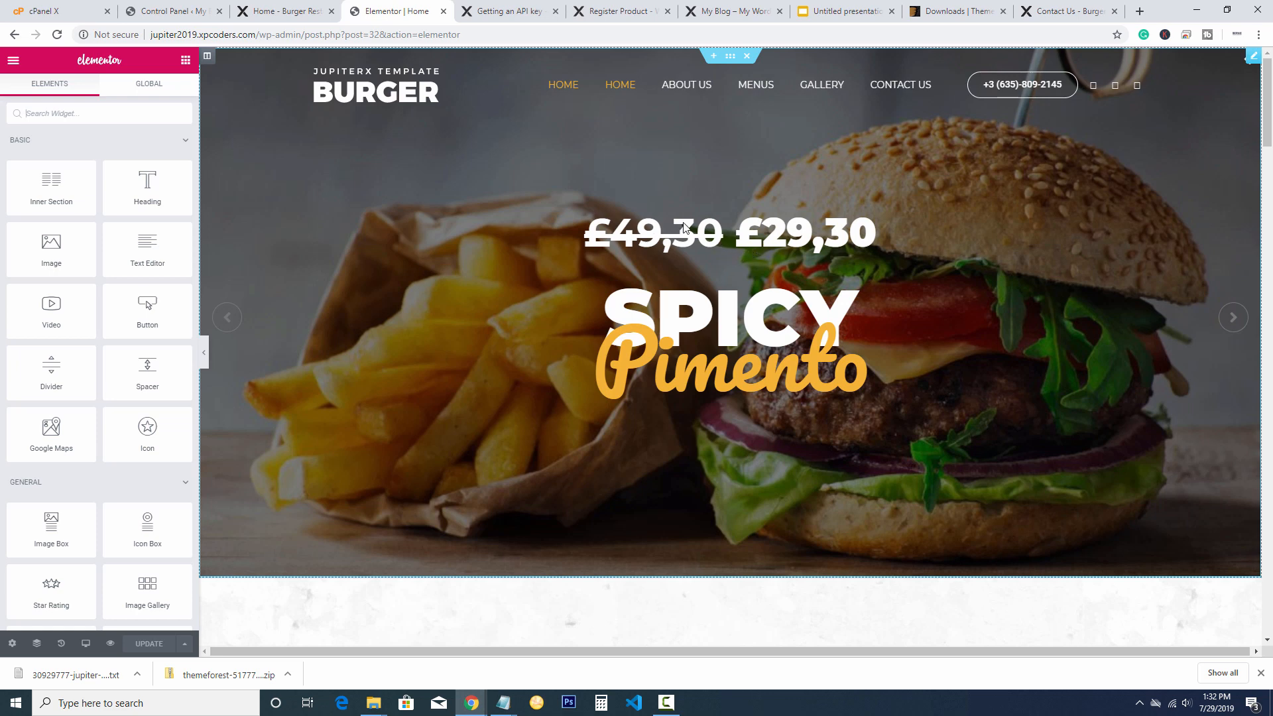
# Expand the Mexicano Burger slider item and delete its burger image
pyautogui.click(1253, 56)
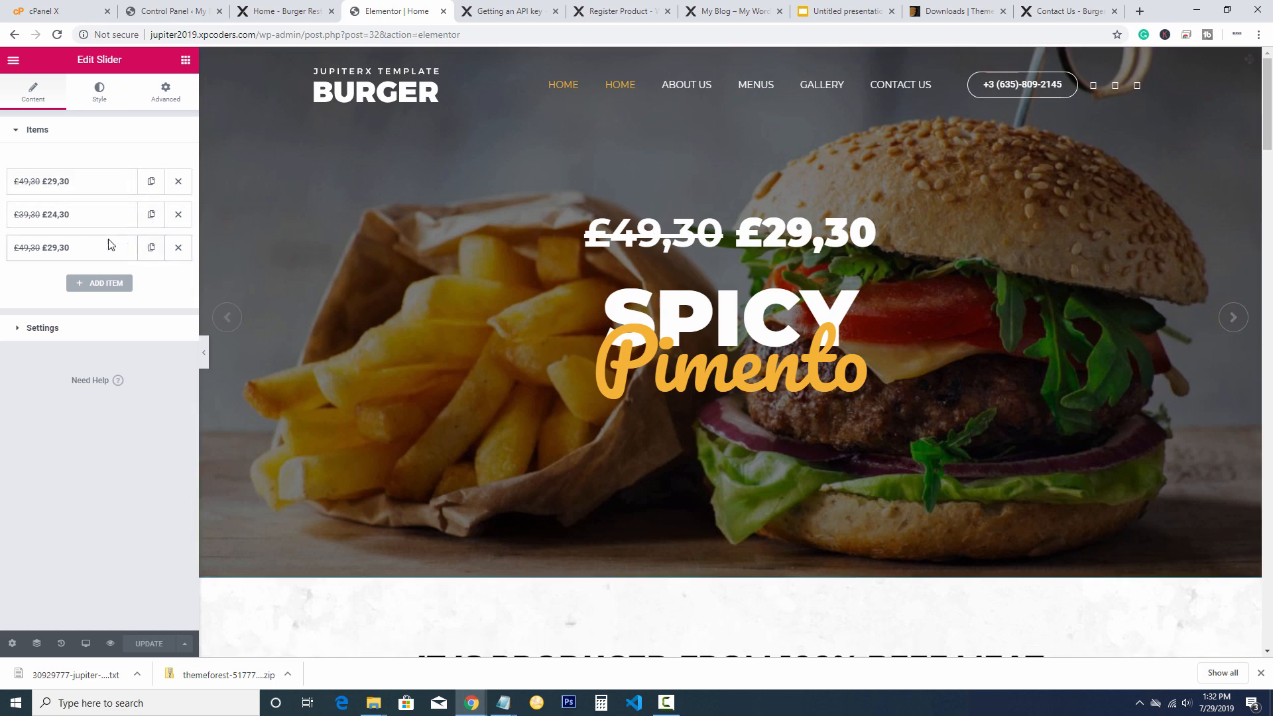
pyautogui.click(88, 182)
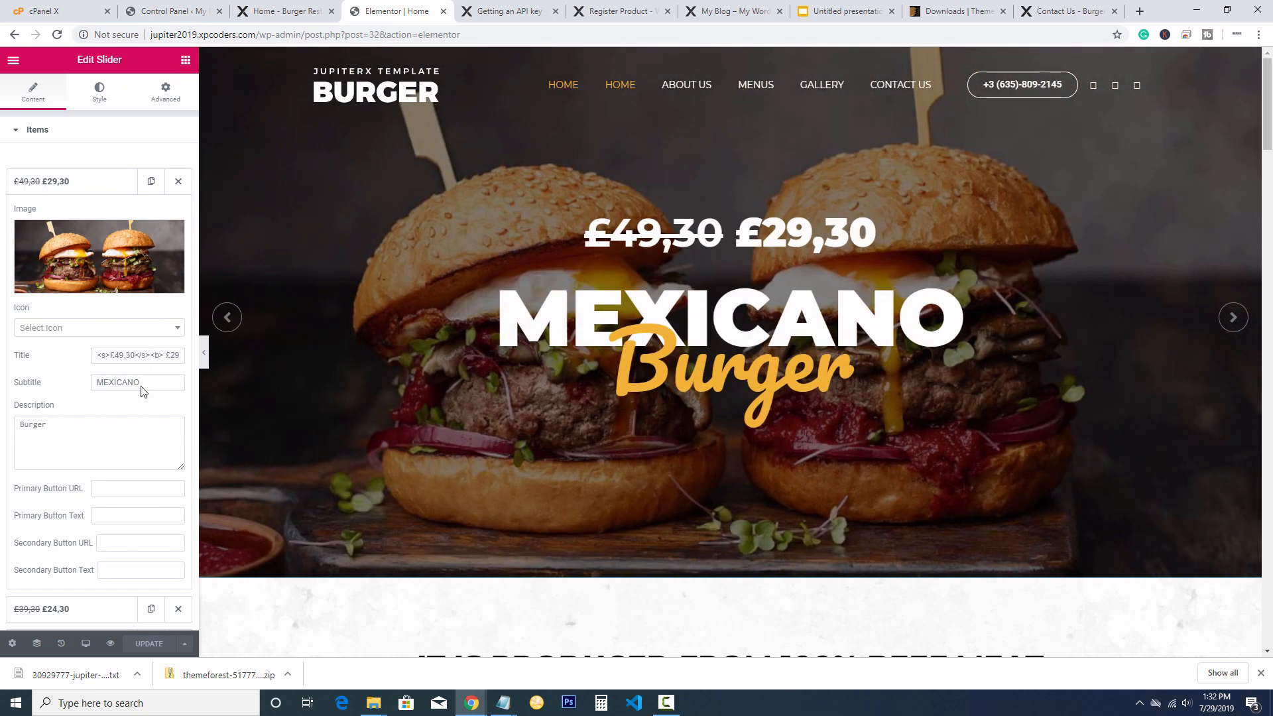
pyautogui.moveTo(140, 385); pyautogui.dragTo(70, 387)
pyautogui.moveTo(48, 434); pyautogui.dragTo(4, 433)
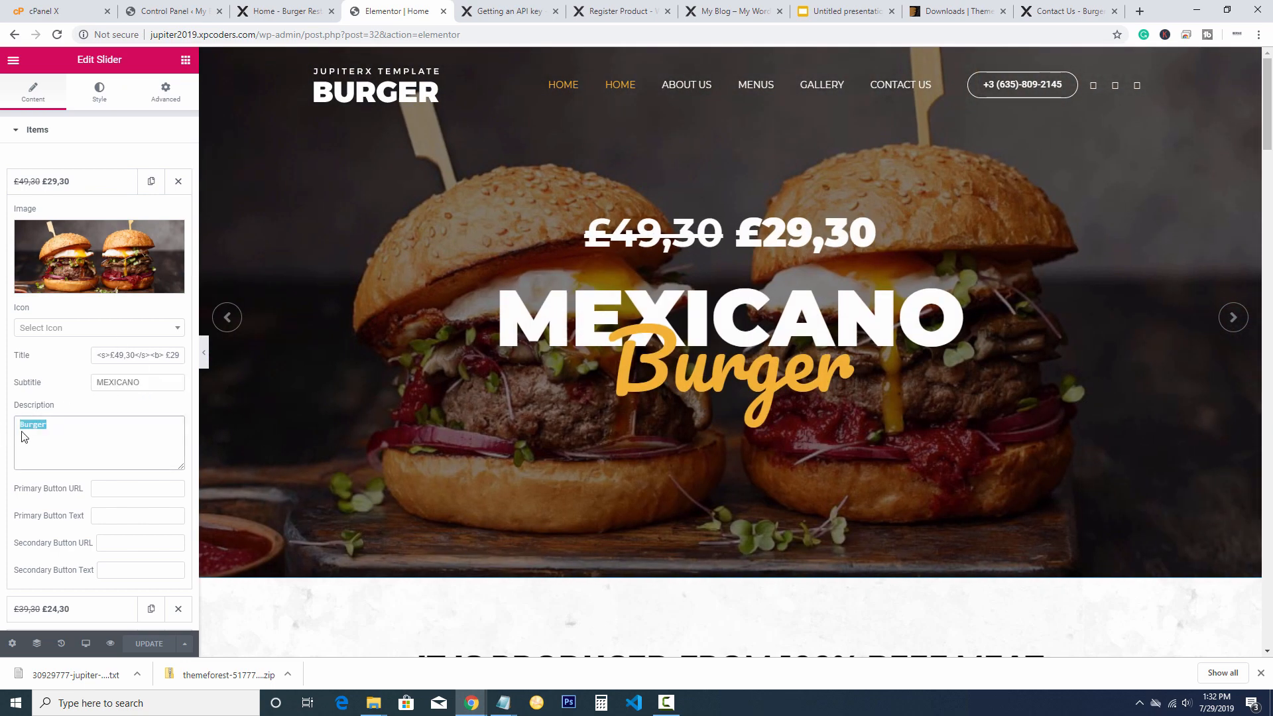
pyautogui.click(227, 318)
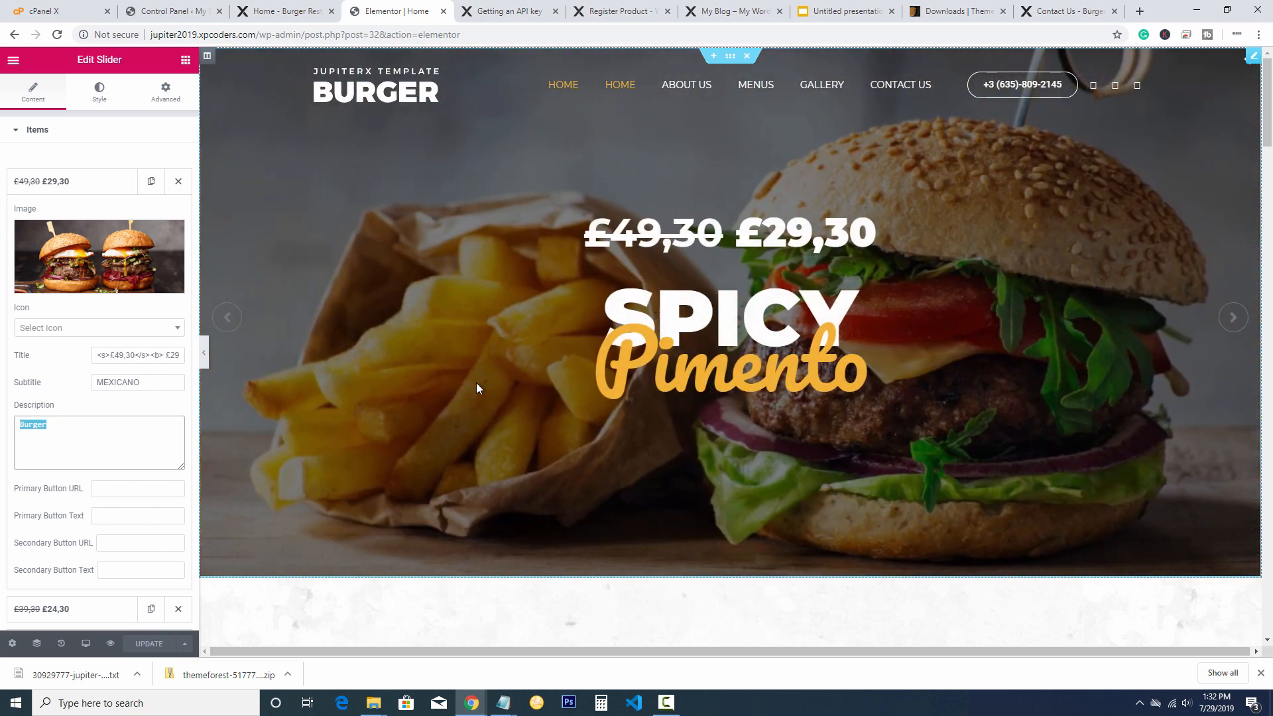
pyautogui.click(239, 325)
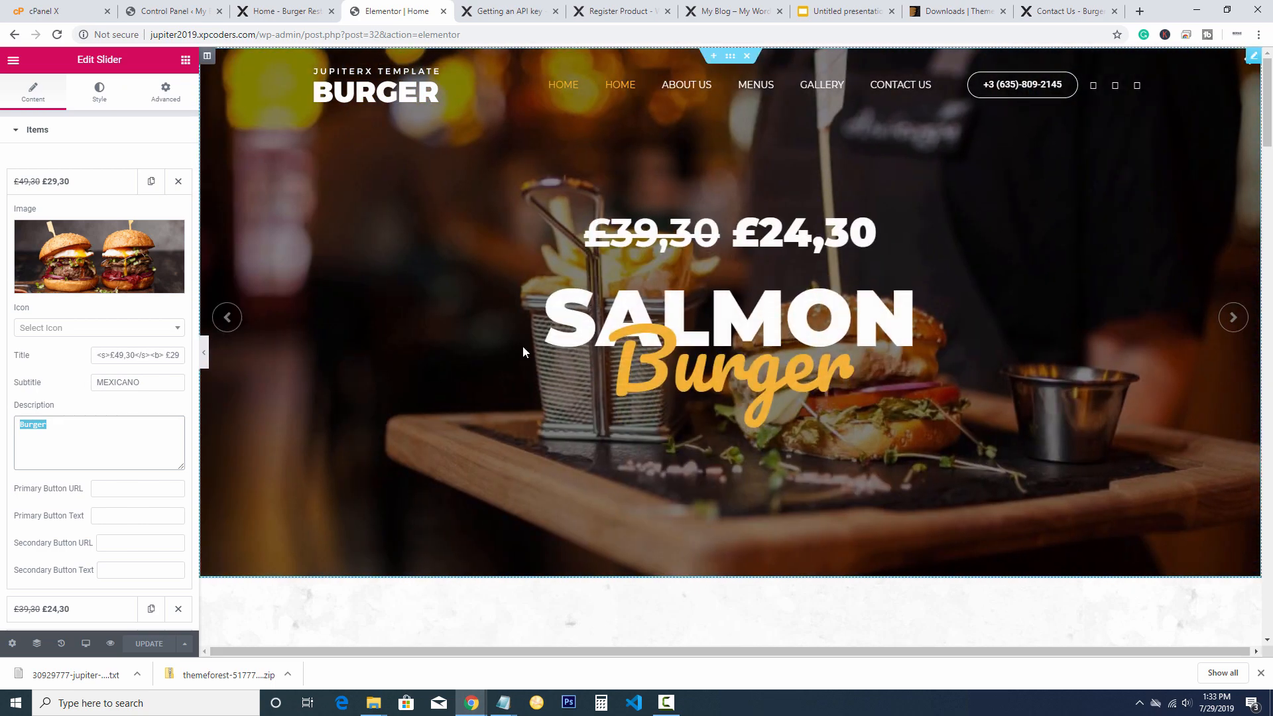
pyautogui.click(232, 318)
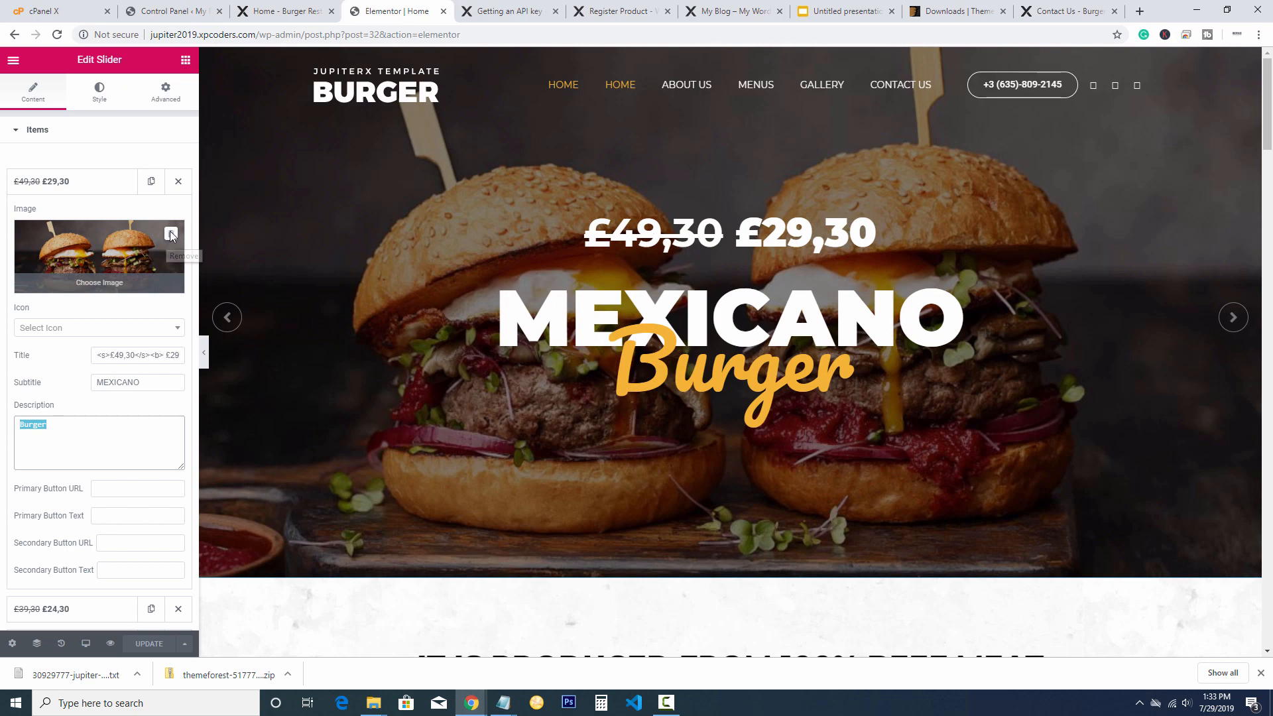
pyautogui.click(168, 234)
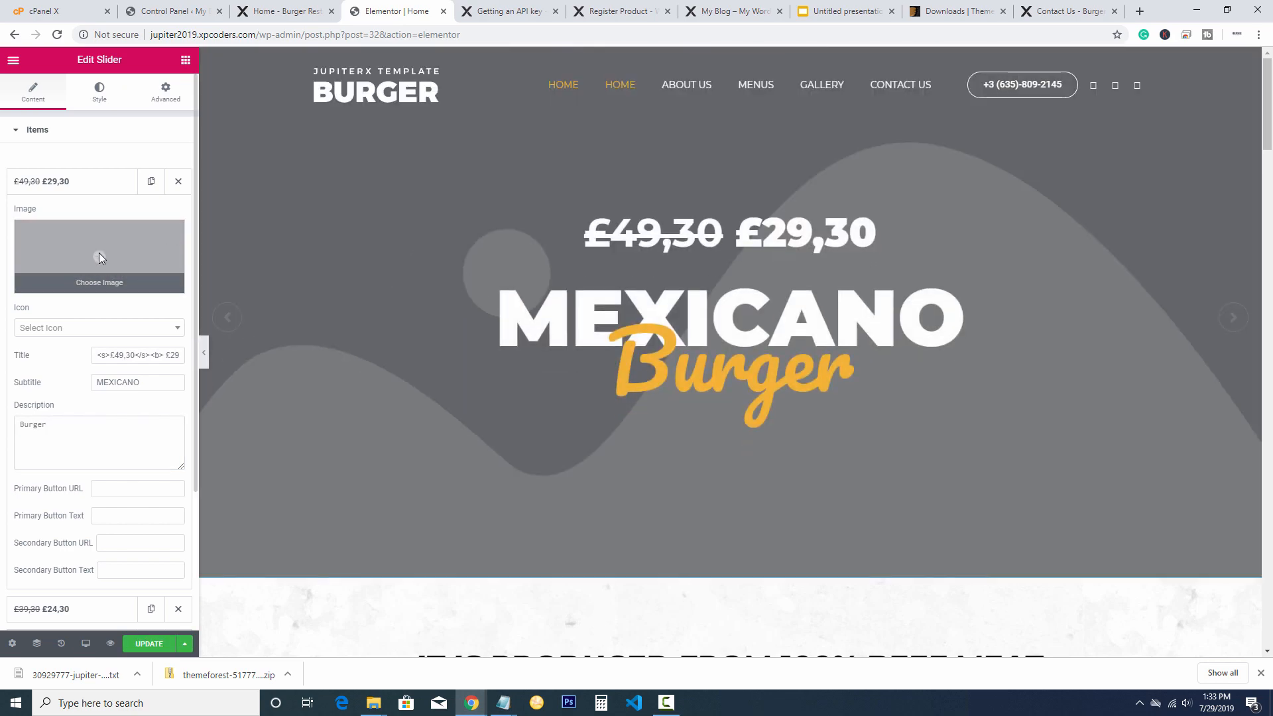
# Upload homepage-main.jpg from the Jupiter 2019 folder and insert it as the slide image
pyautogui.click(98, 253)
pyautogui.click(77, 115)
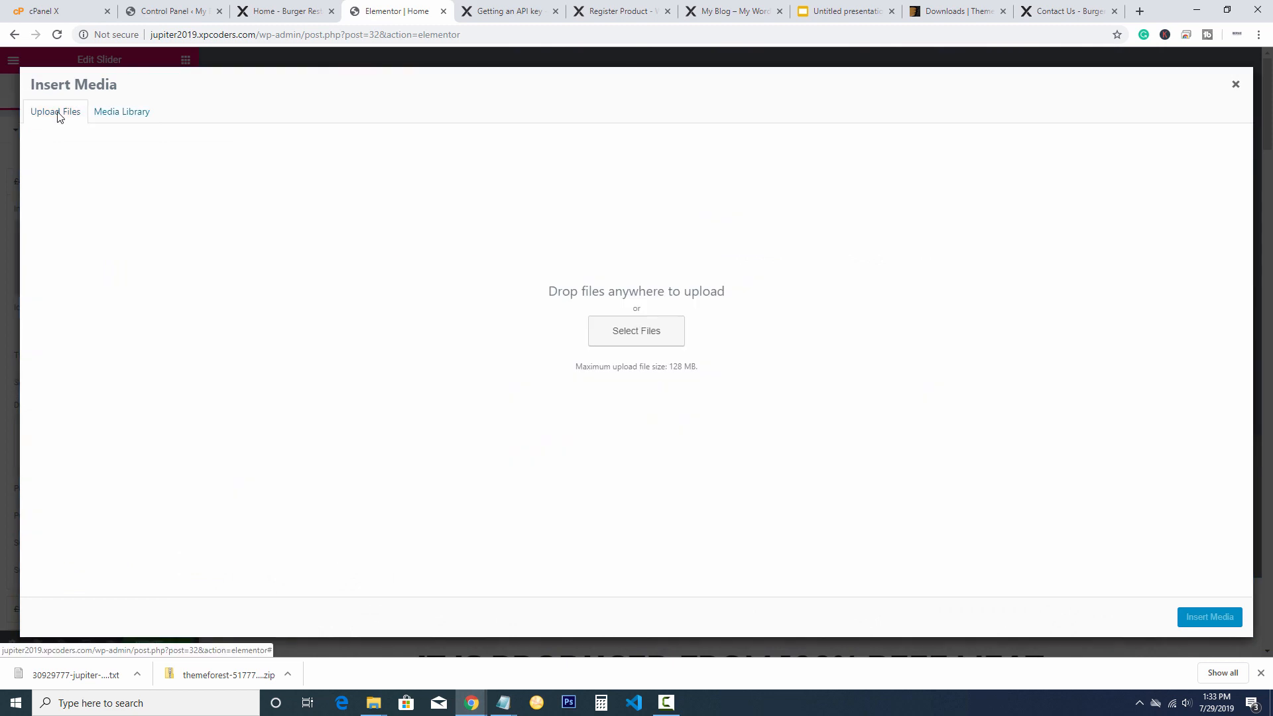
pyautogui.click(592, 318)
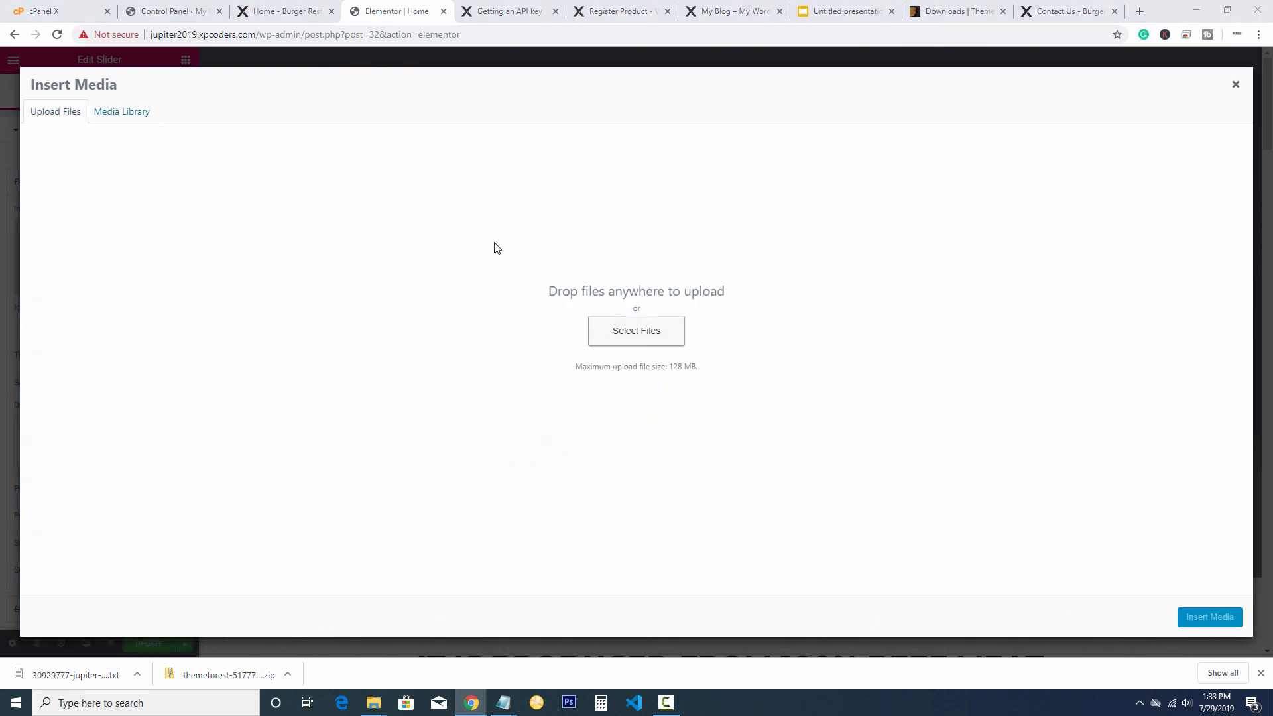
pyautogui.click(178, 39)
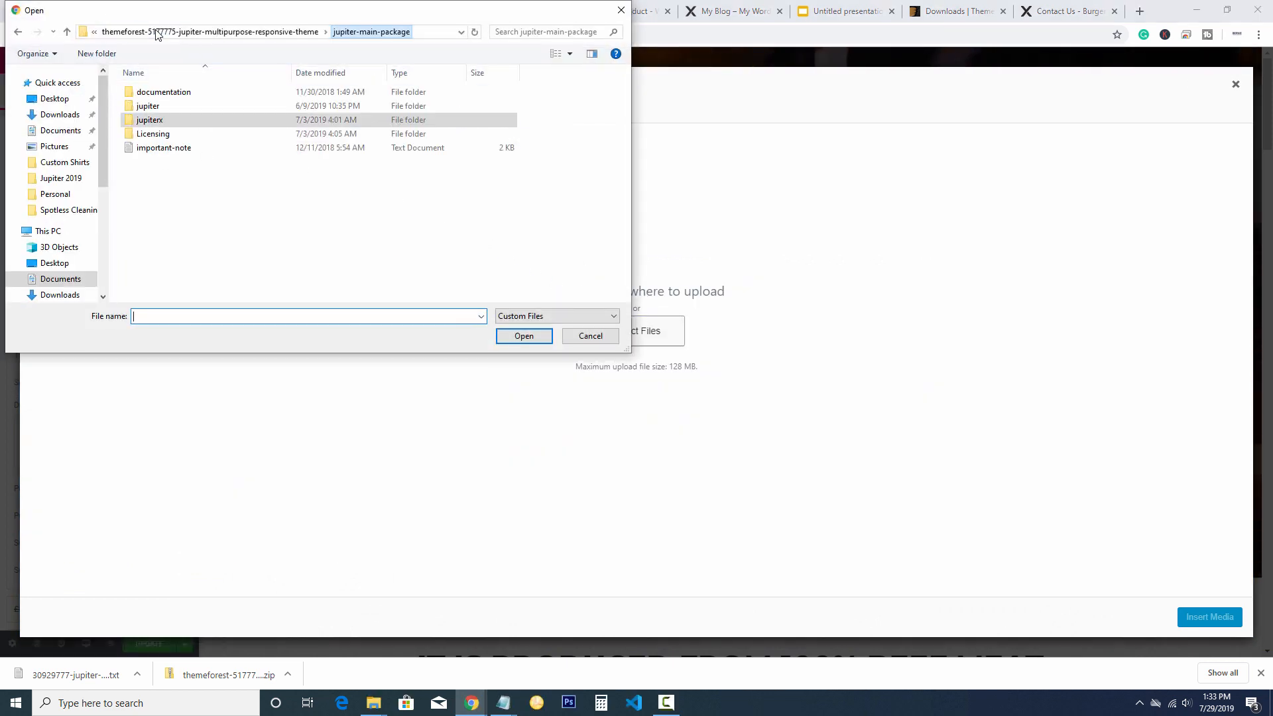
pyautogui.click(214, 37)
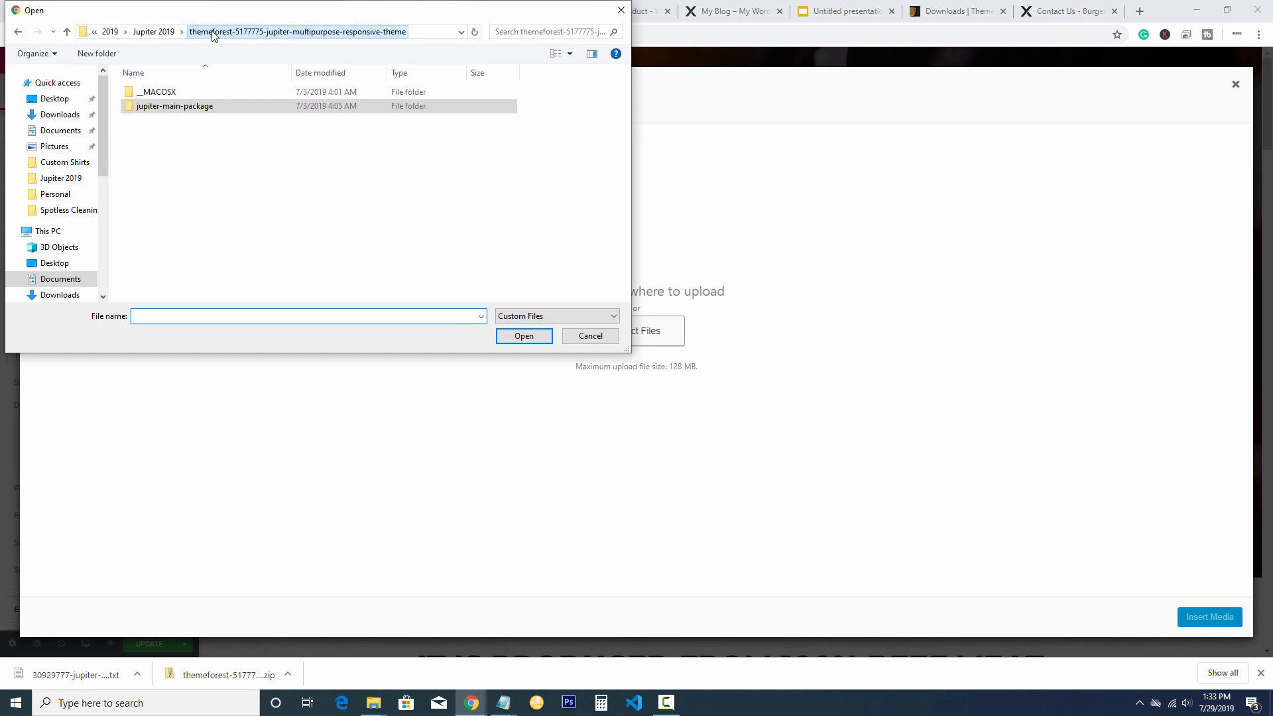
pyautogui.click(153, 32)
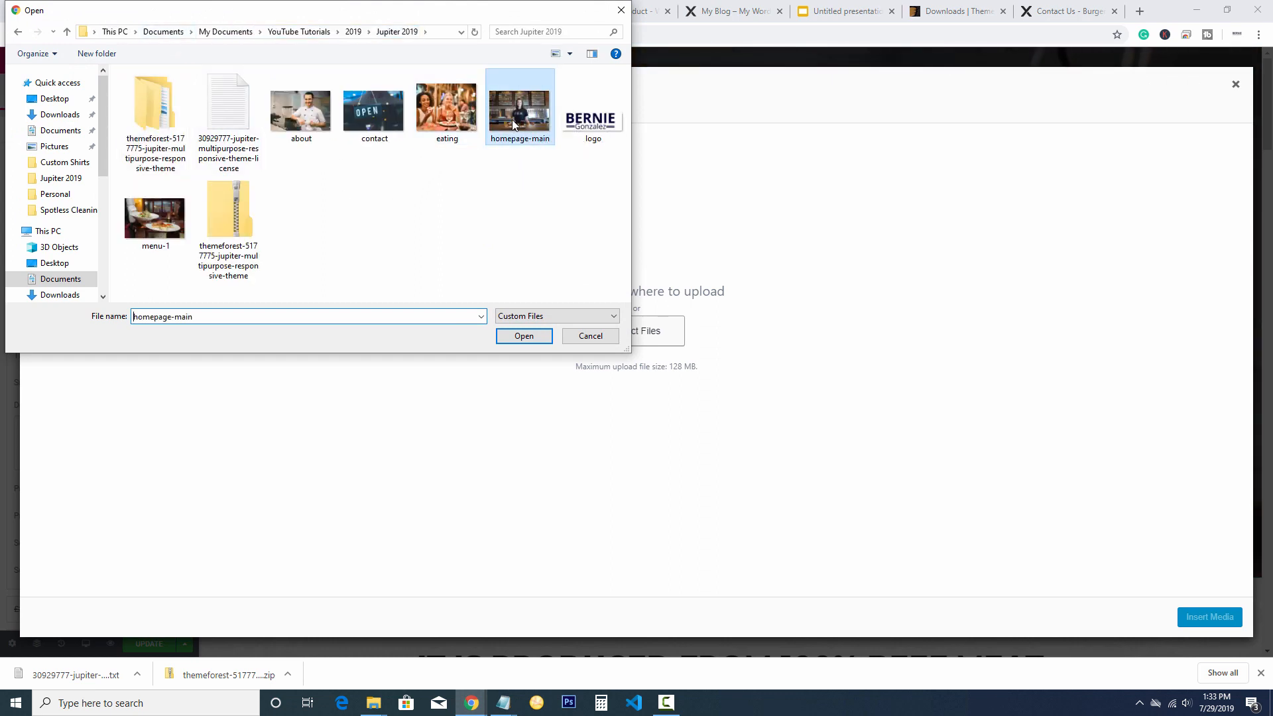
pyautogui.doubleClick(512, 120)
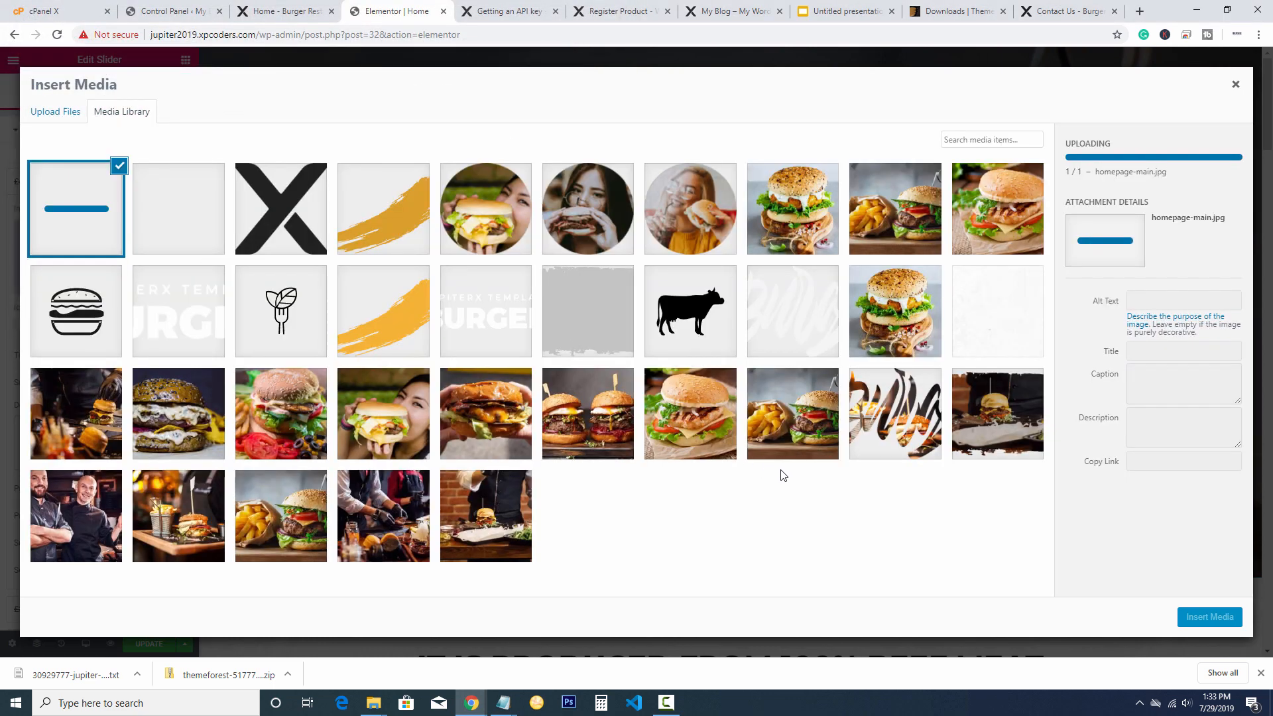
pyautogui.click(1187, 617)
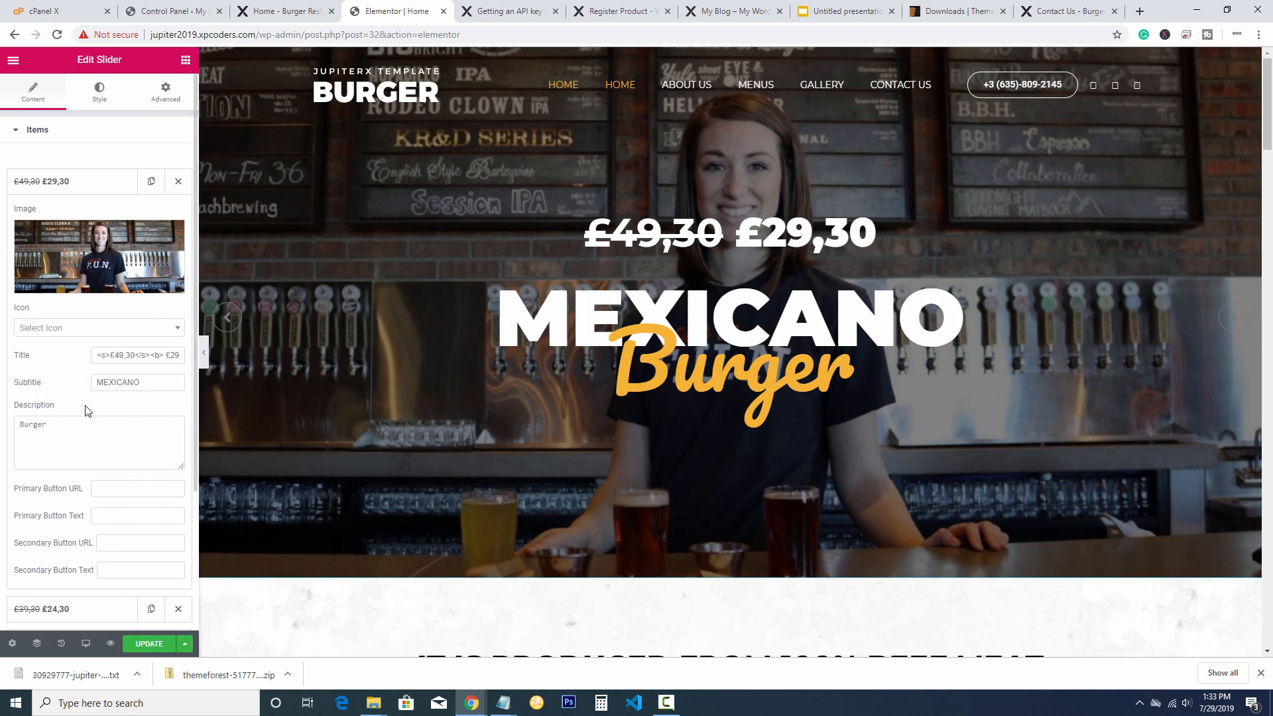
# Change the first slide's subtitle from 'MEXICANO' to 'Wecome'
pyautogui.scroll(-2, 84, 411)
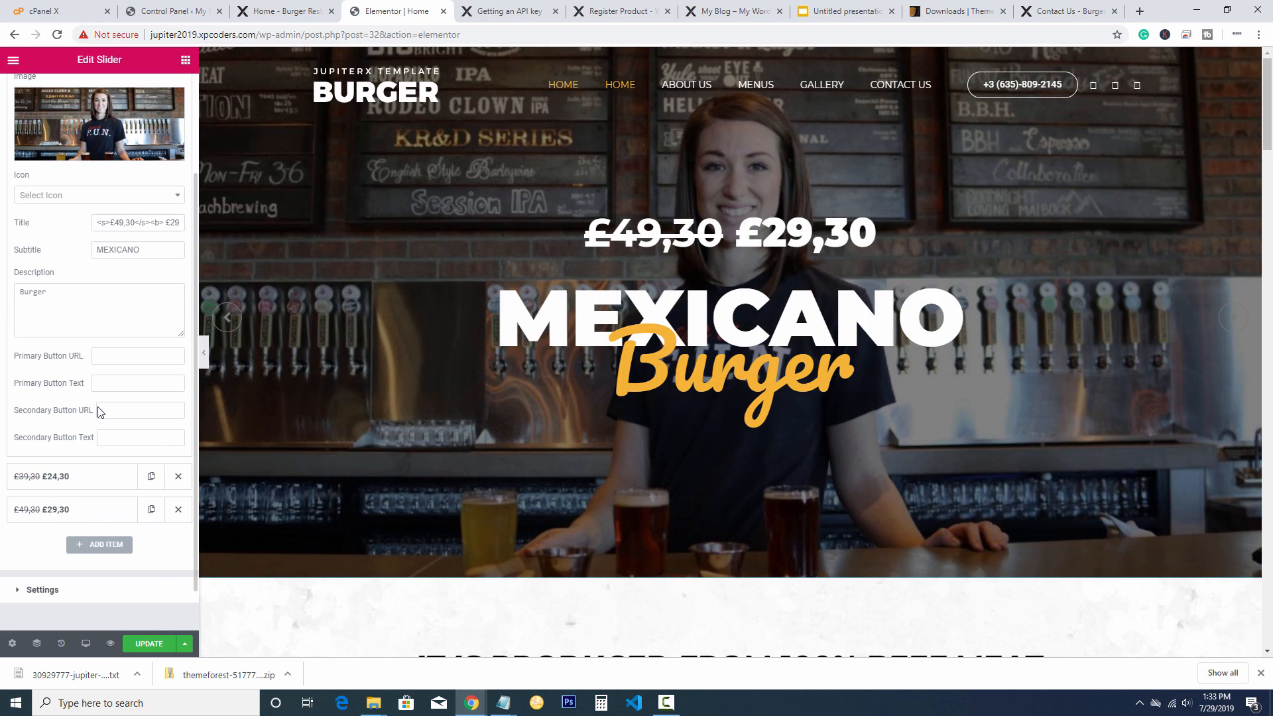
pyautogui.scroll(2, 97, 411)
pyautogui.click(71, 186)
pyautogui.click(71, 186)
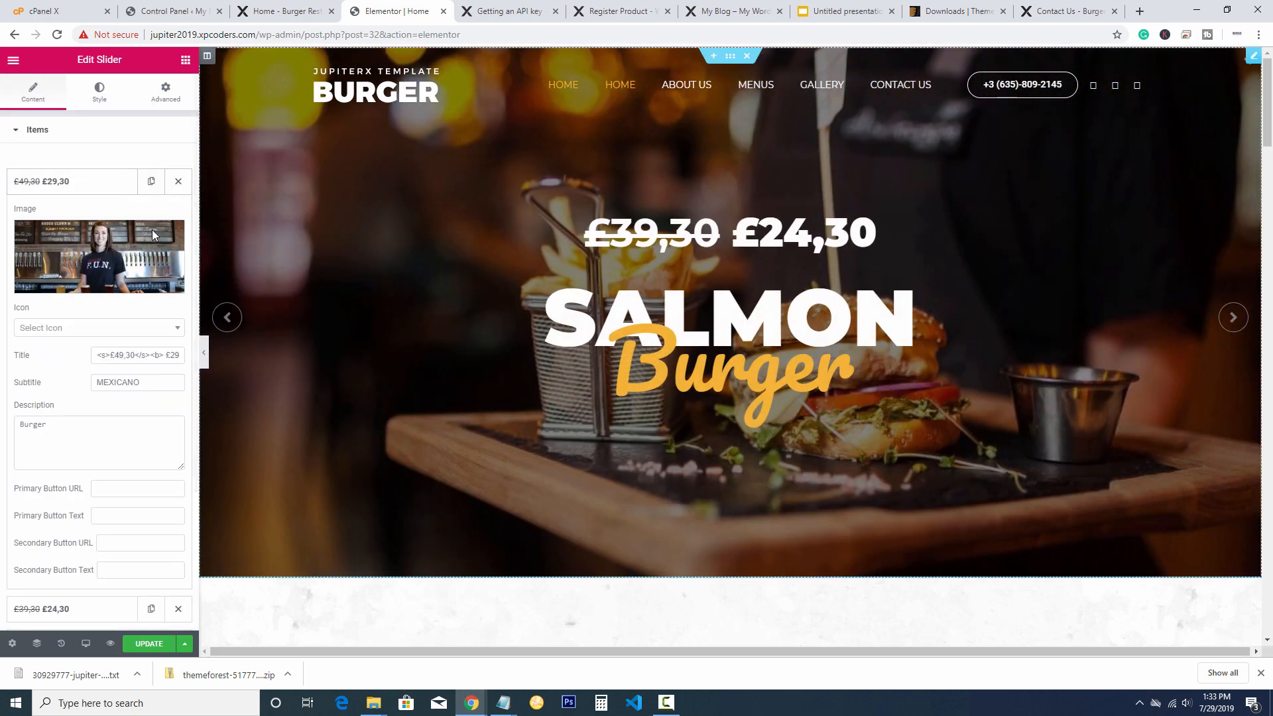
pyautogui.click(124, 357)
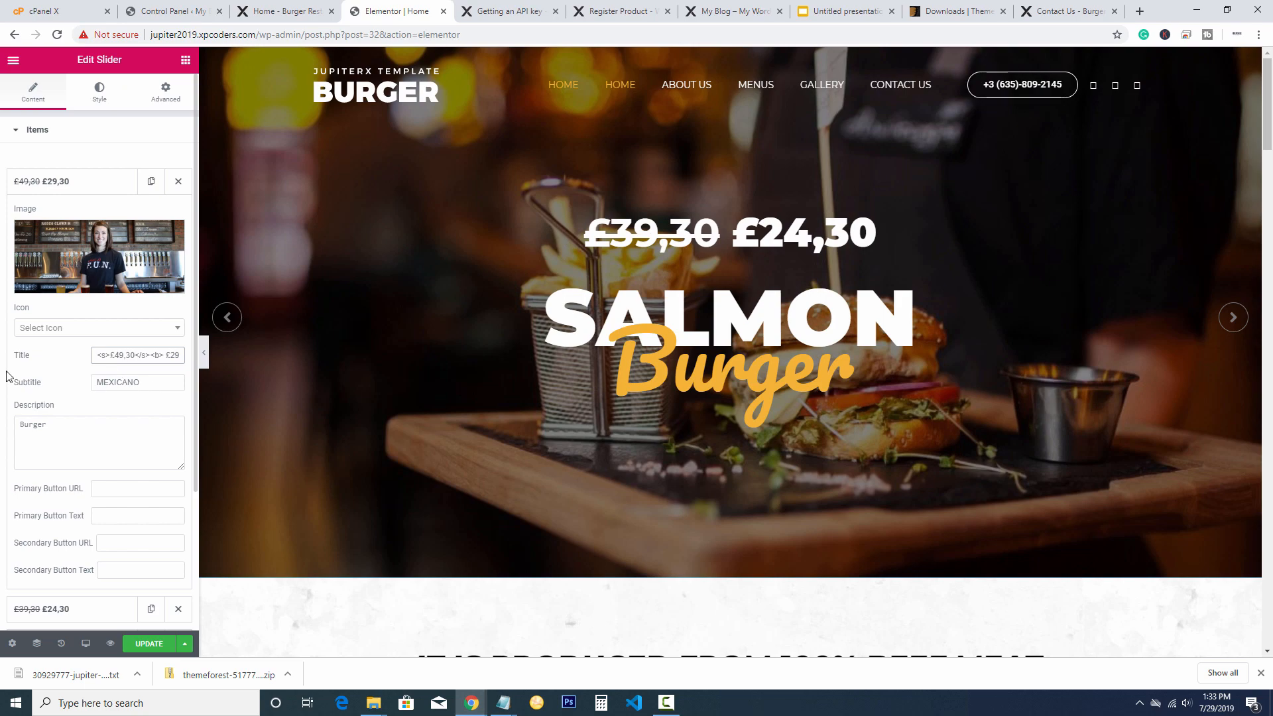
pyautogui.press('Tab')
pyautogui.write('W')
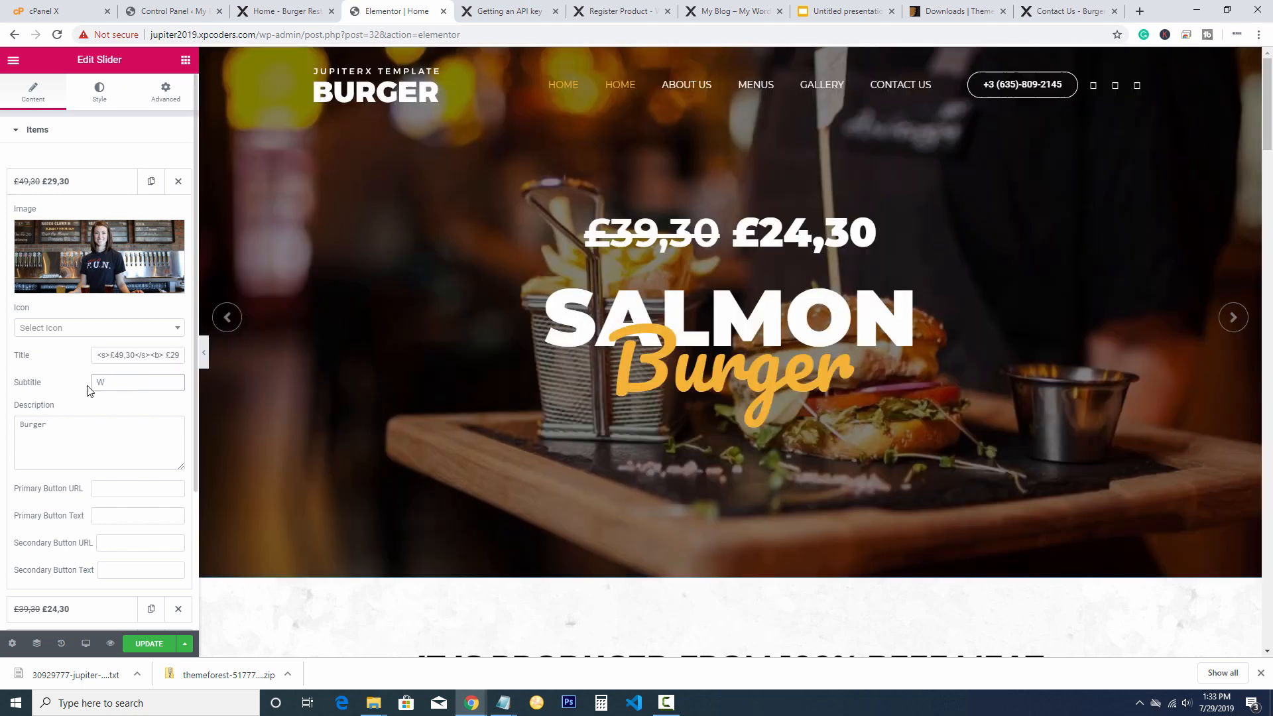
pyautogui.write('ecome')
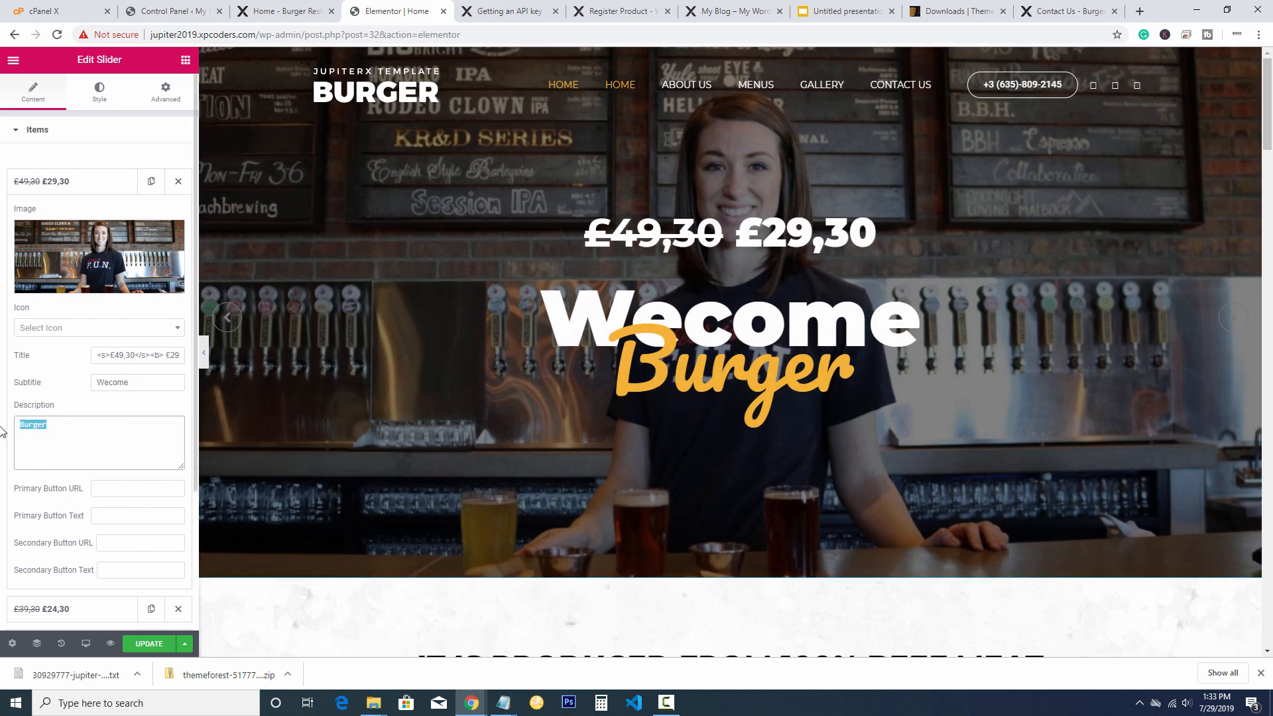
# Replace the description 'Burger' with 'To our restaurat' and check the slide preview
pyautogui.doubleClick(89, 439)
pyautogui.write('To o')
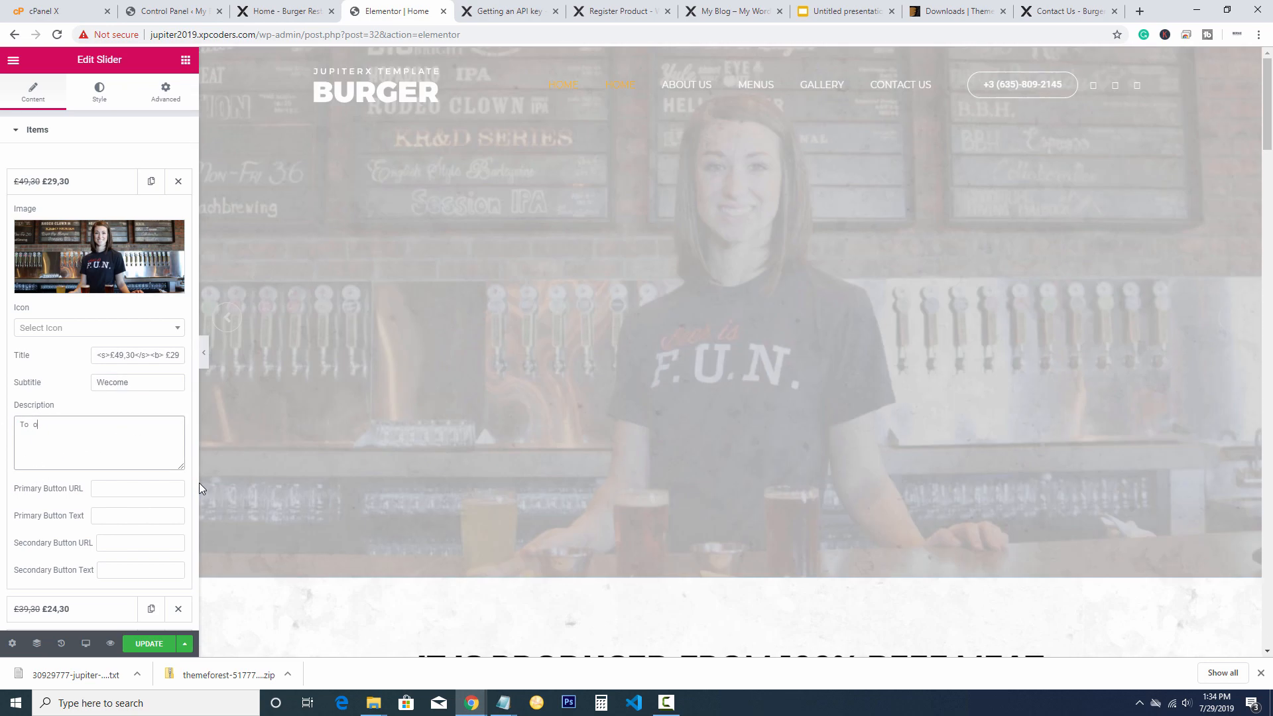
pyautogui.write('ur ')
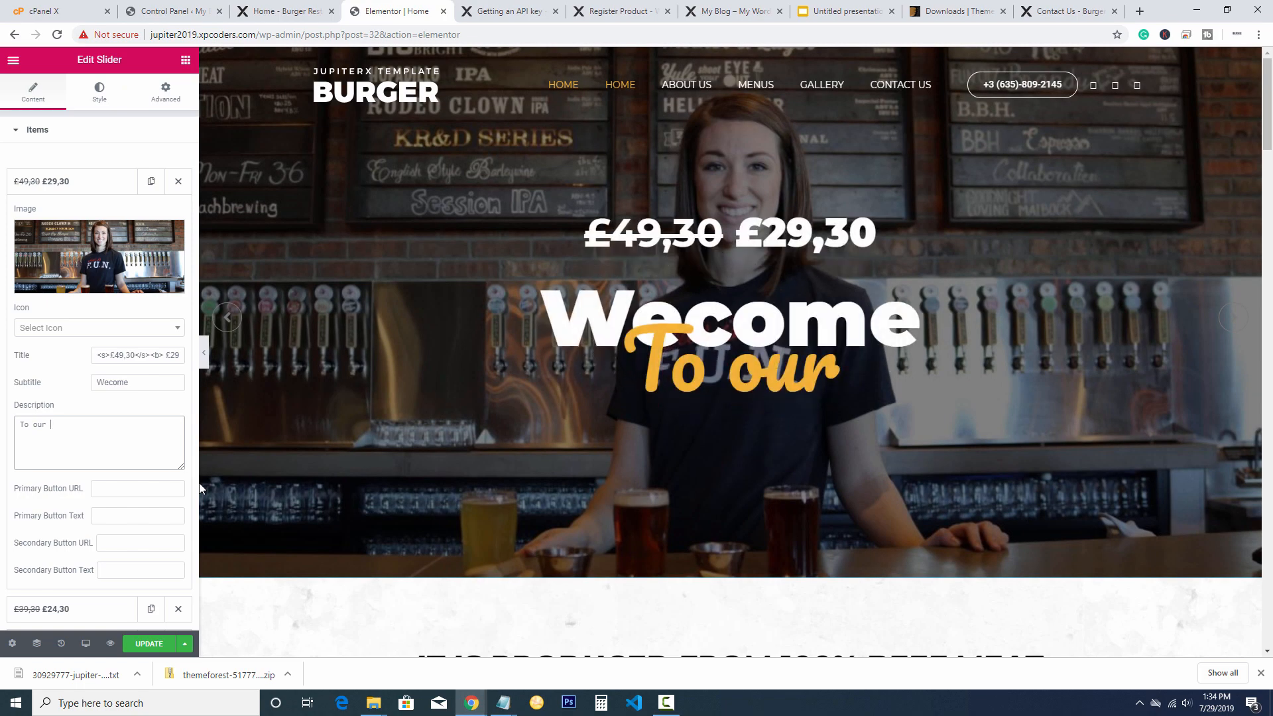
pyautogui.write('r')
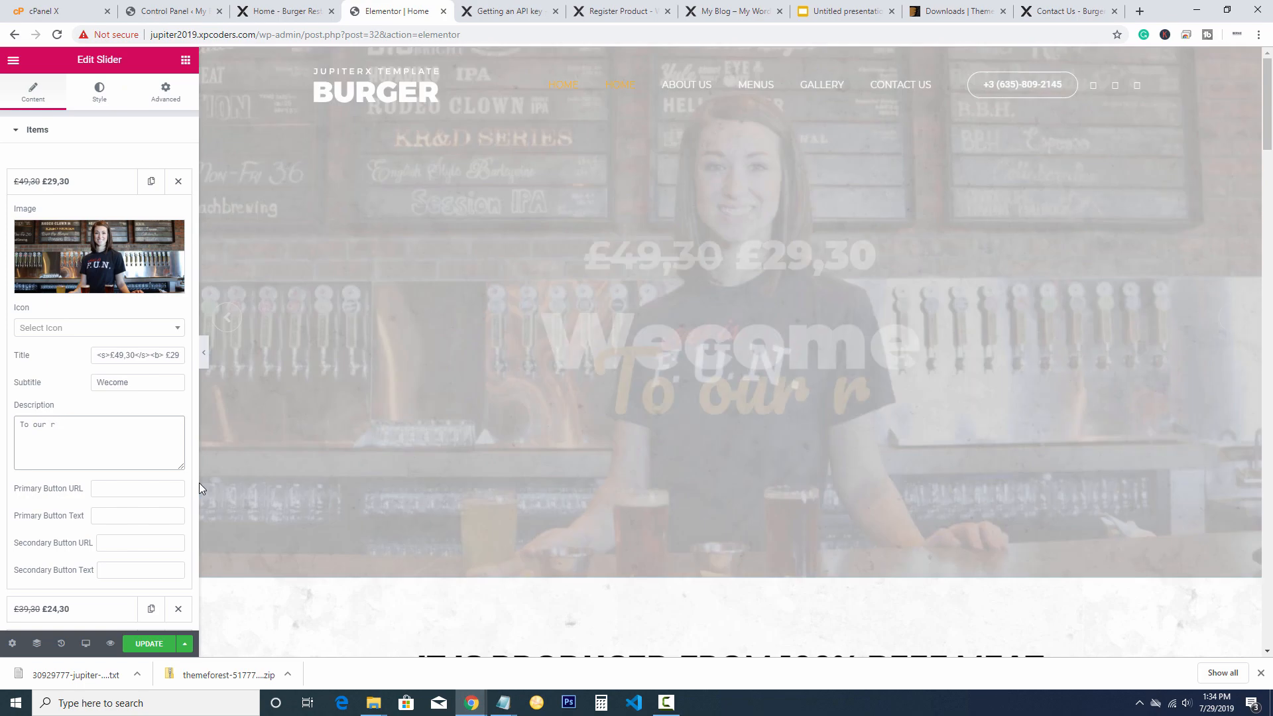
pyautogui.write('estau')
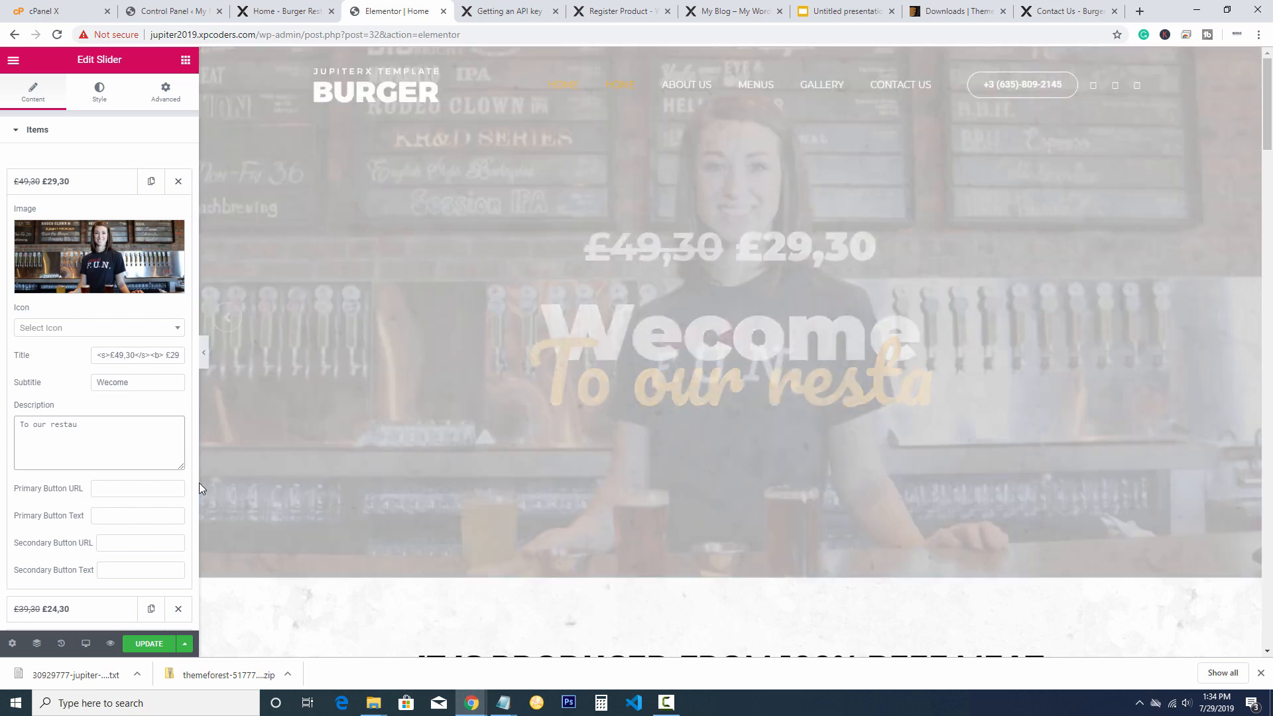
pyautogui.write('rat')
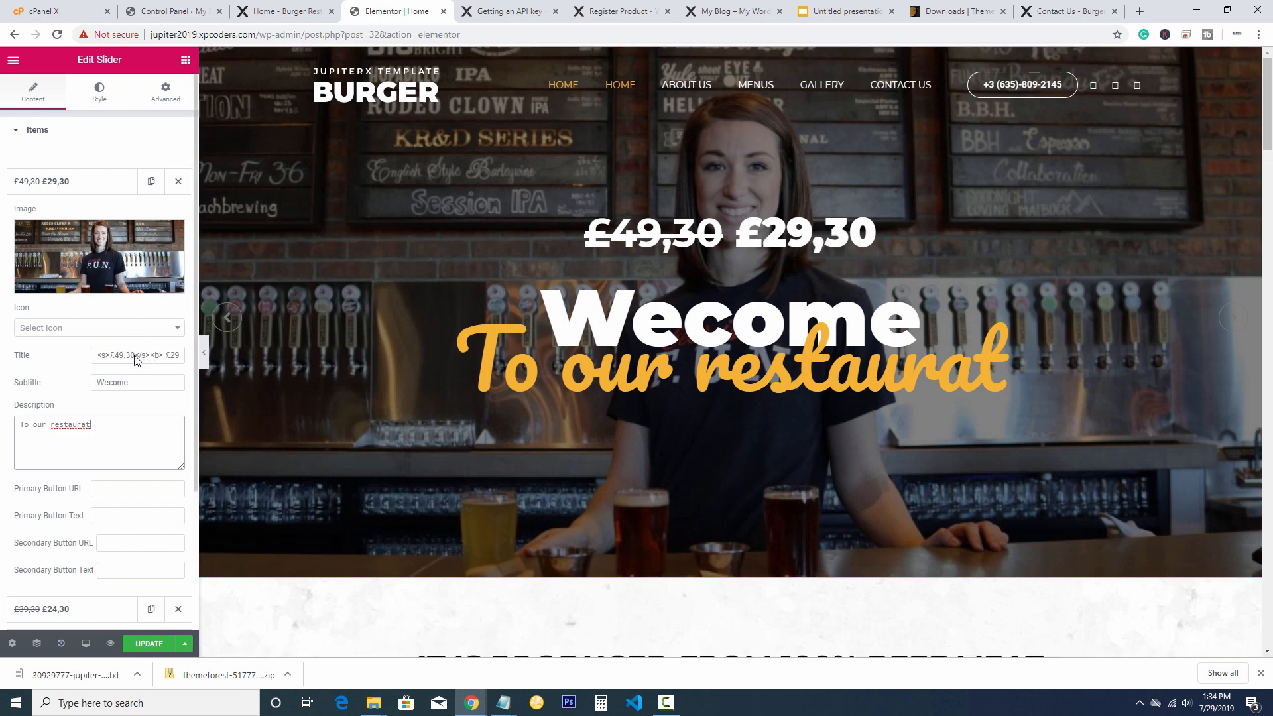
pyautogui.moveTo(94, 355); pyautogui.dragTo(189, 358)
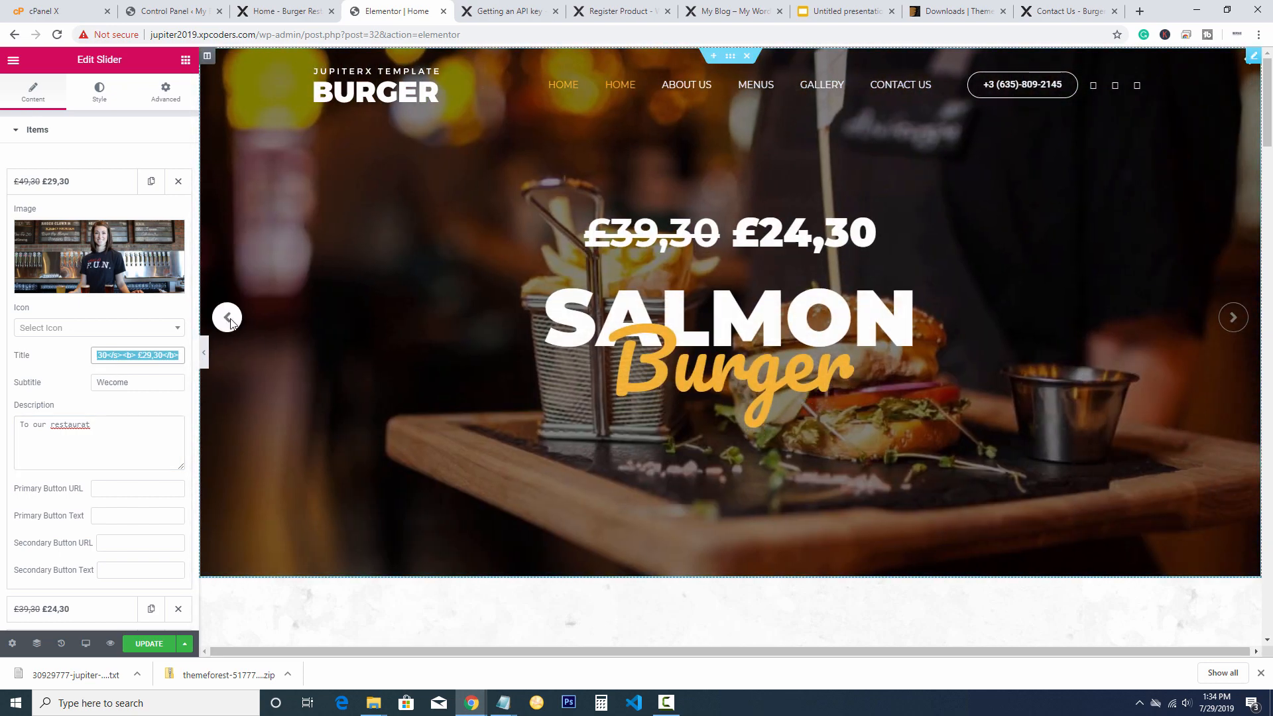
pyautogui.click(228, 318)
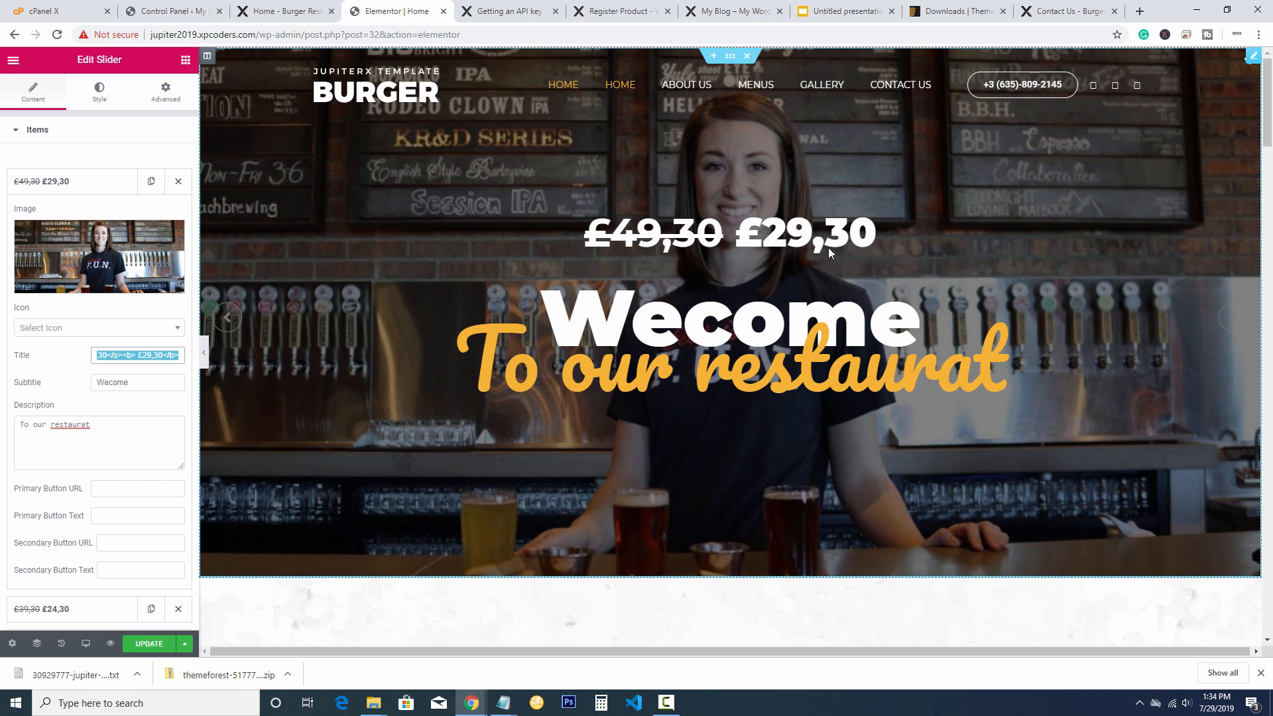
pyautogui.click(132, 352)
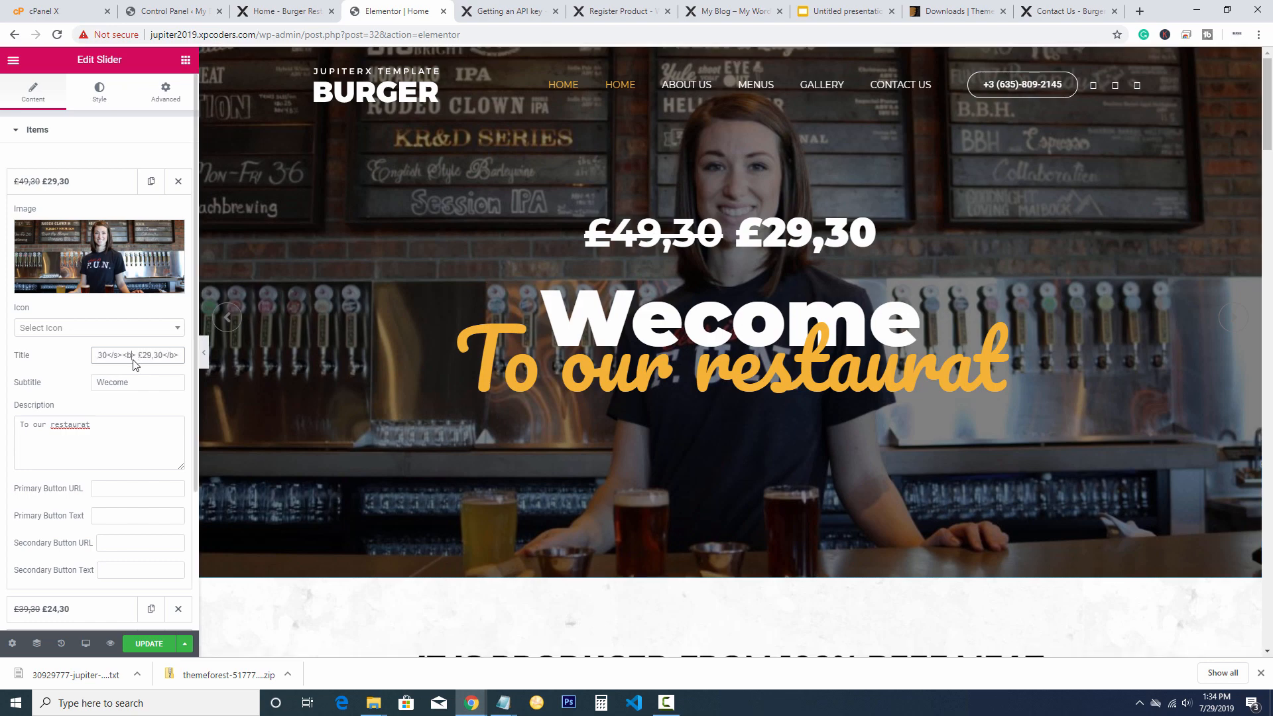
pyautogui.scroll(-2, 157, 358)
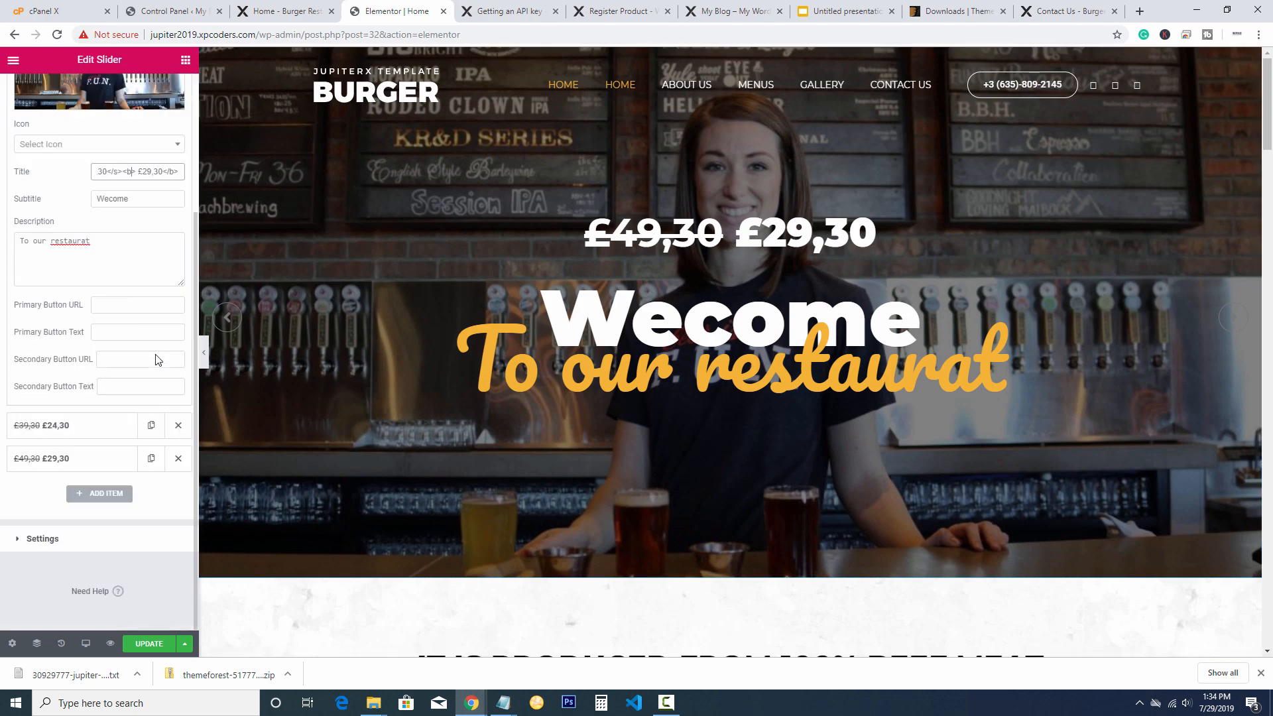
pyautogui.scroll(2, 157, 358)
# Delete the third slider item and cycle the preview through the two remaining slides
pyautogui.click(116, 186)
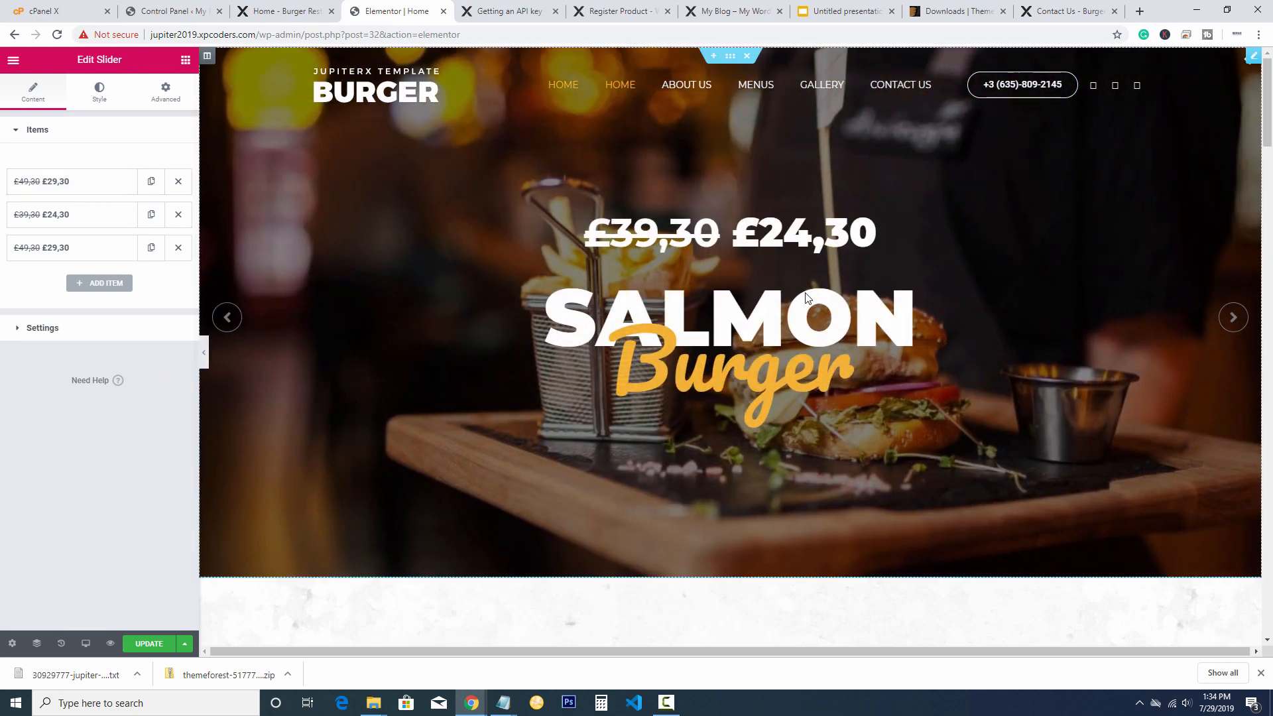
pyautogui.click(178, 248)
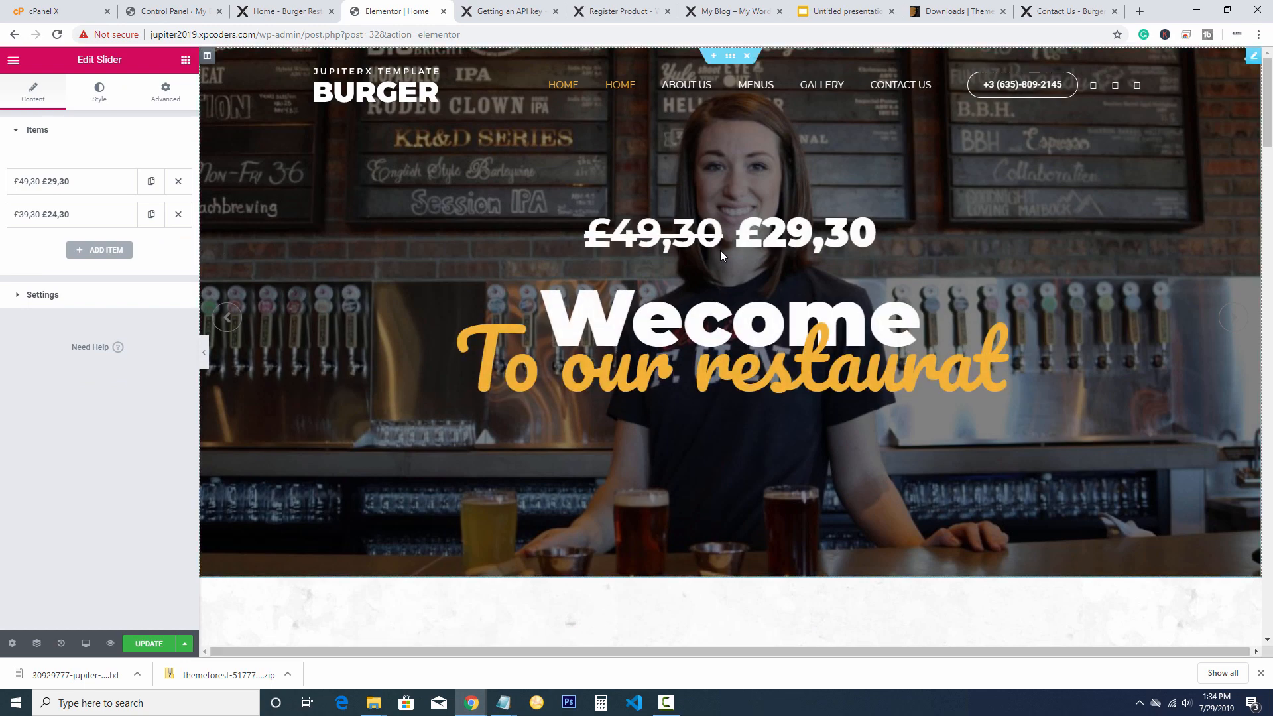
pyautogui.click(1233, 315)
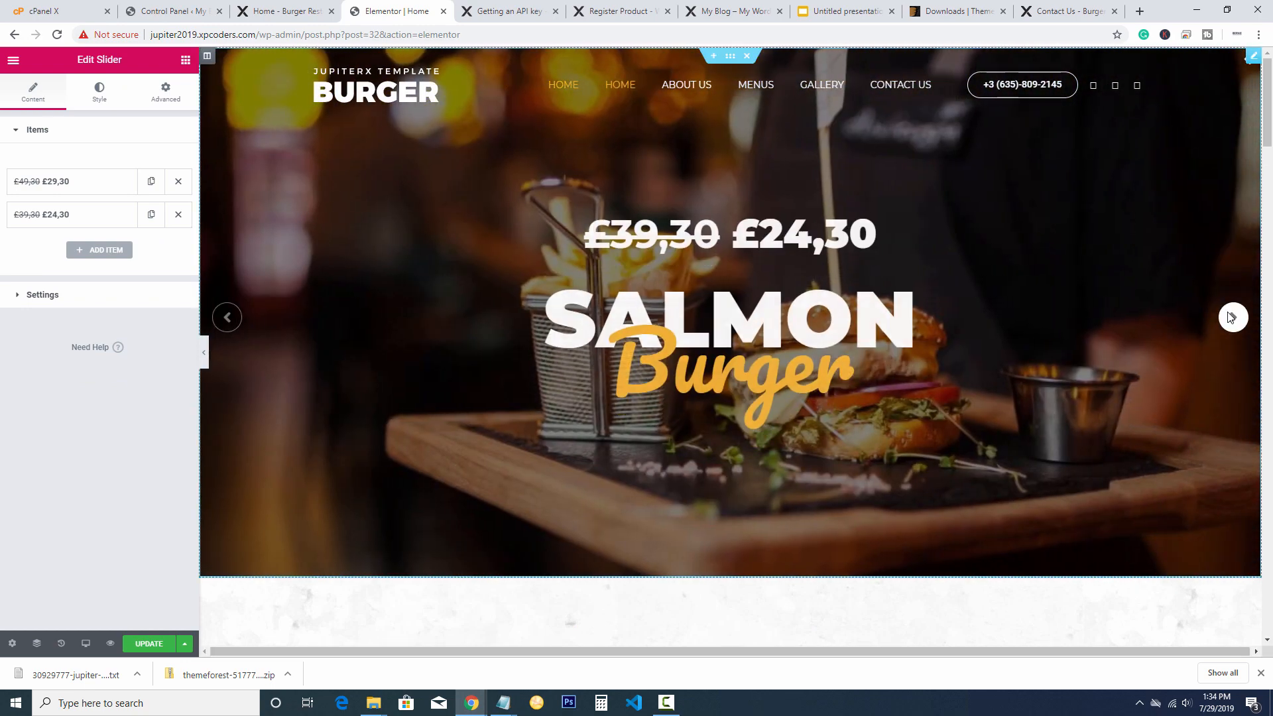
pyautogui.click(1231, 316)
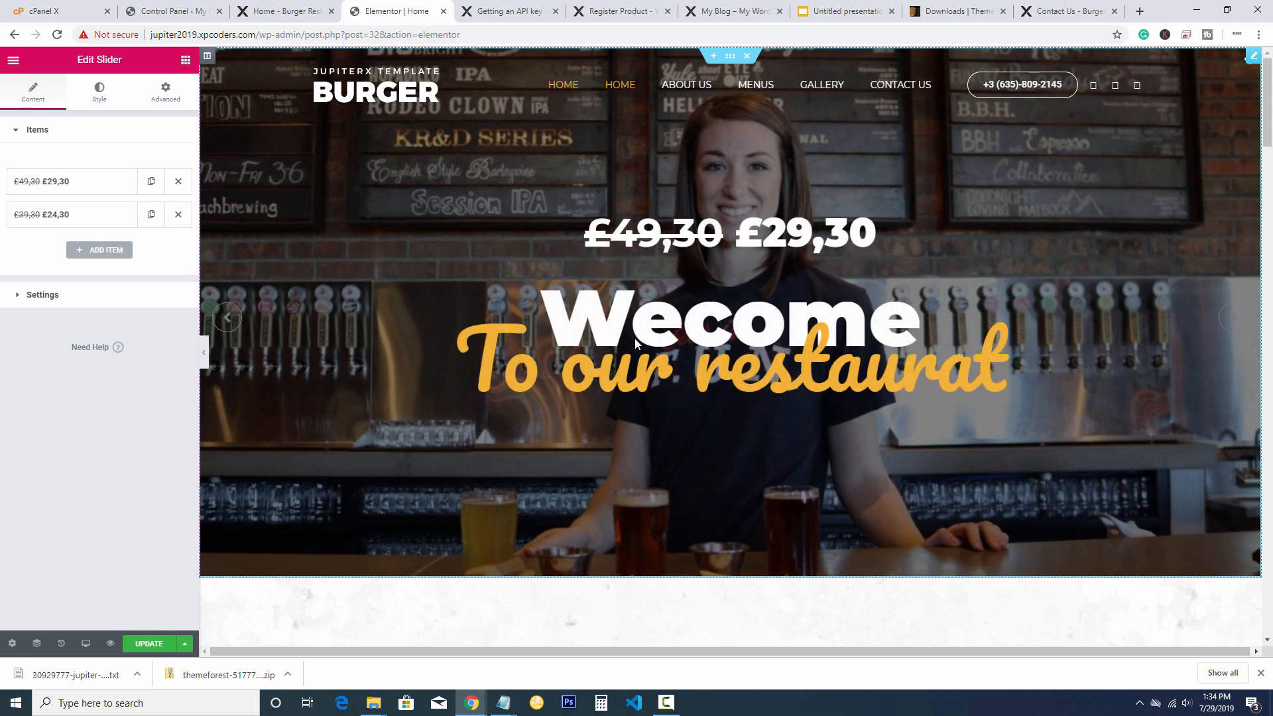
pyautogui.scroll(-6, 634, 338)
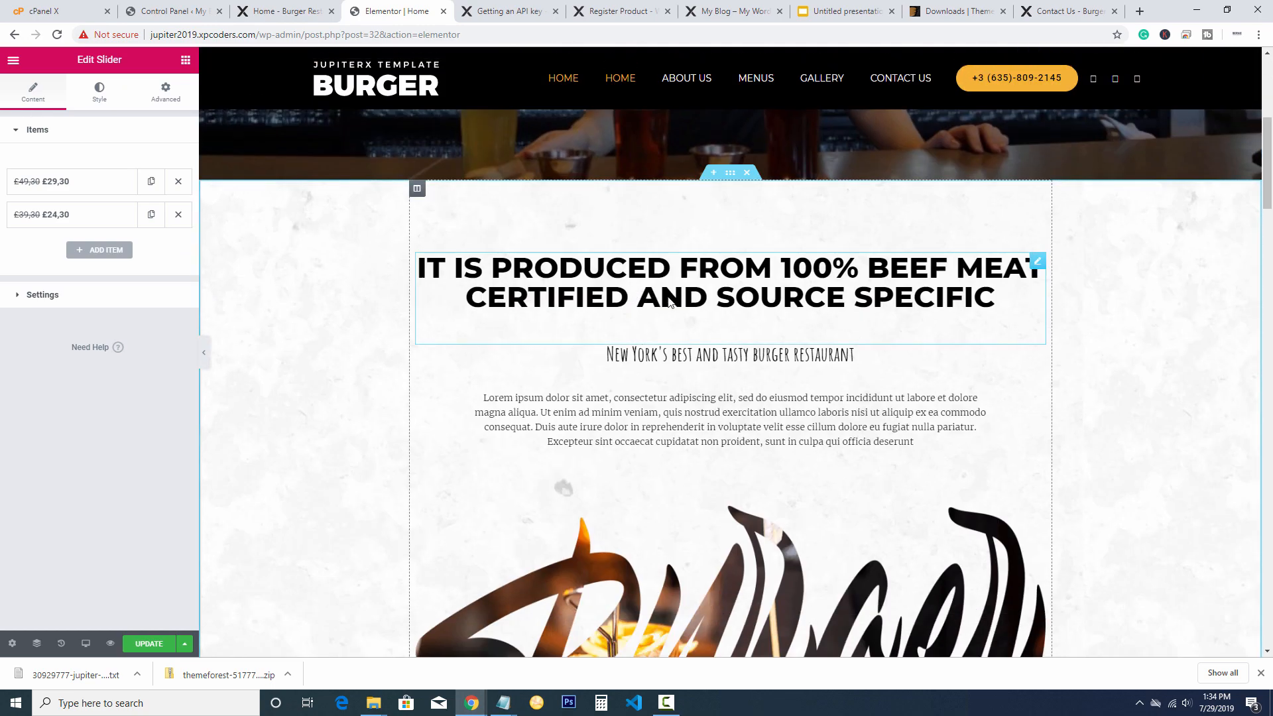
# Open the '100% beef meat' heading in Edit Heading and select its title text
pyautogui.click(670, 302)
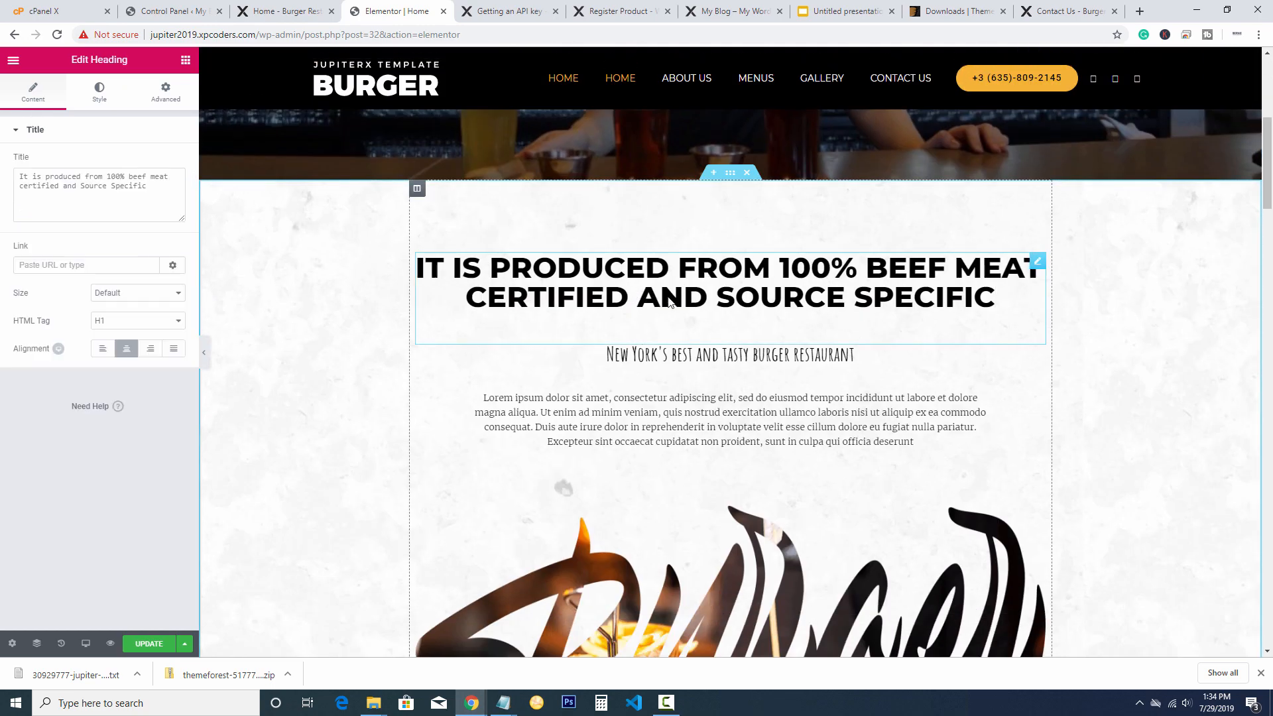
pyautogui.moveTo(996, 302); pyautogui.dragTo(403, 253)
pyautogui.moveTo(152, 186); pyautogui.dragTo(18, 174)
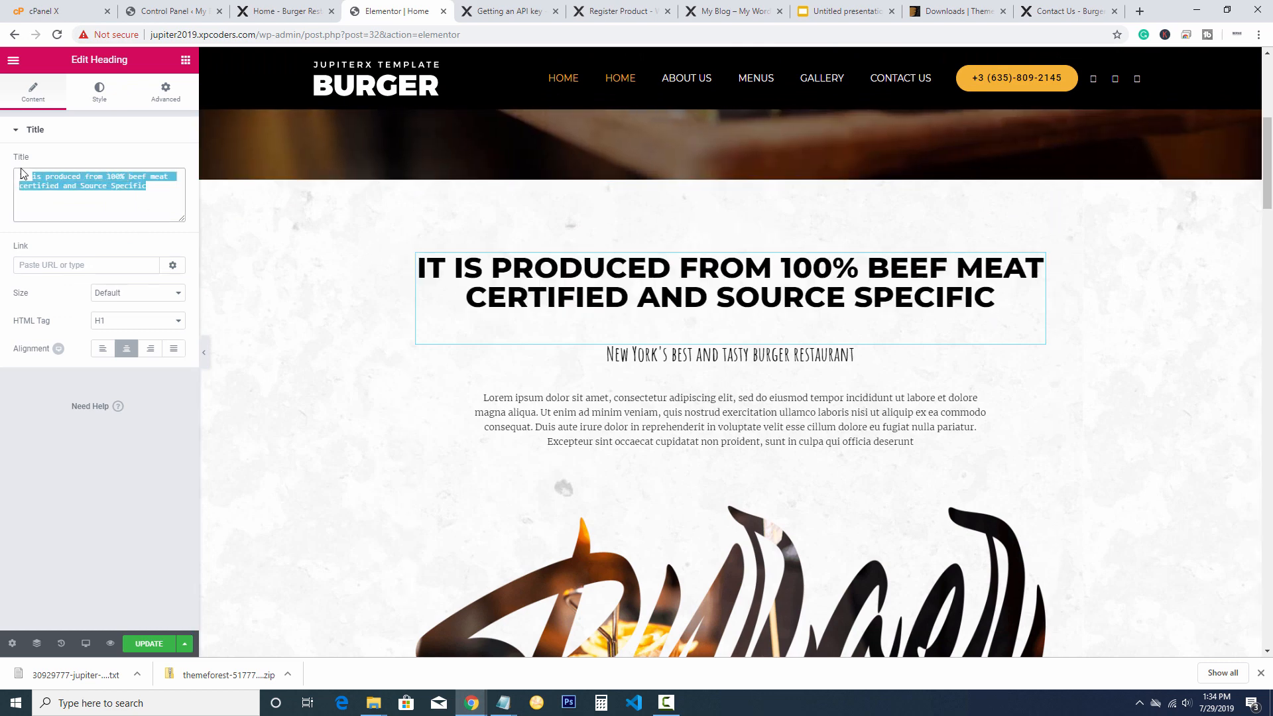
pyautogui.click(67, 209)
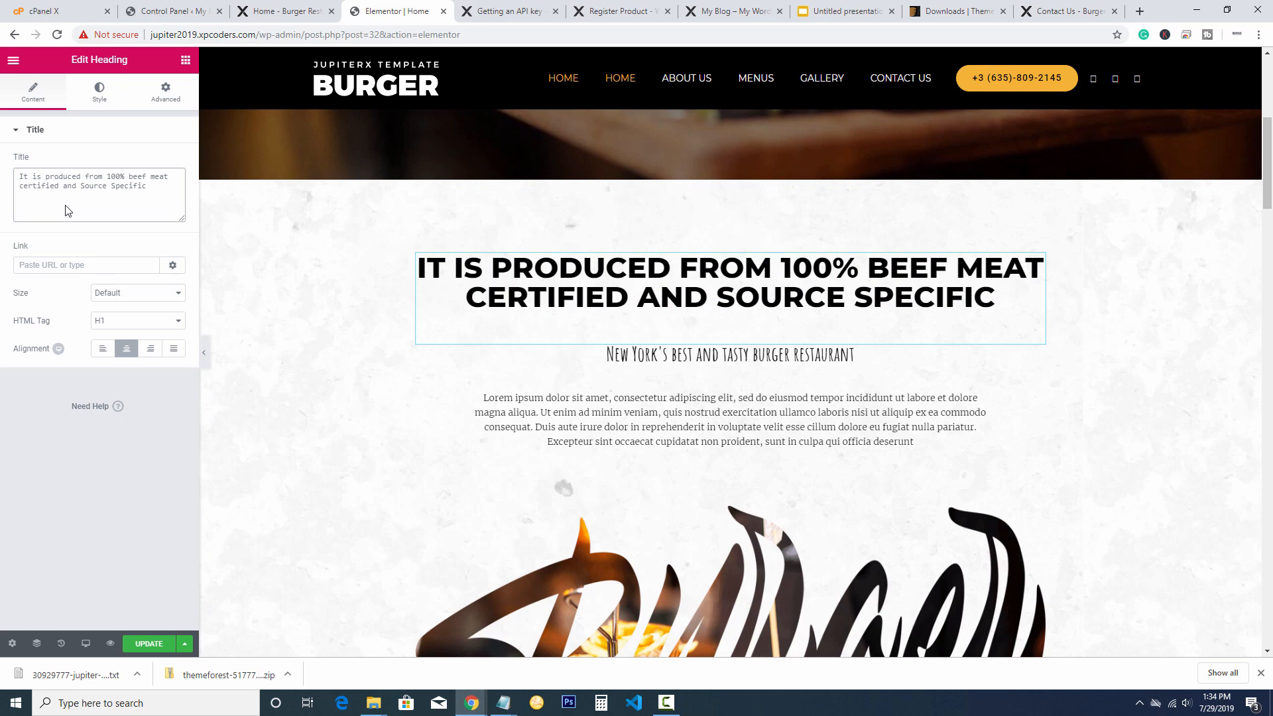
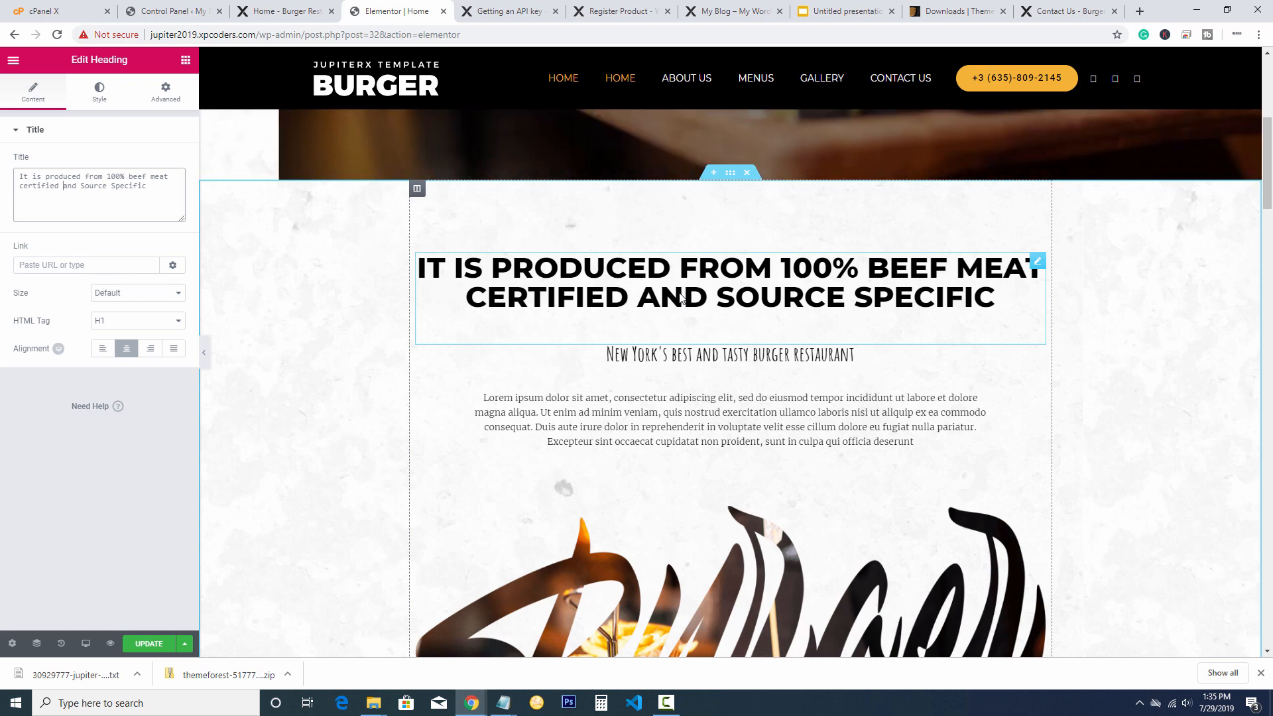
# Replace the beef-meat heading's title with 'I'm putting my own text here'
pyautogui.scroll(-2, 735, 298)
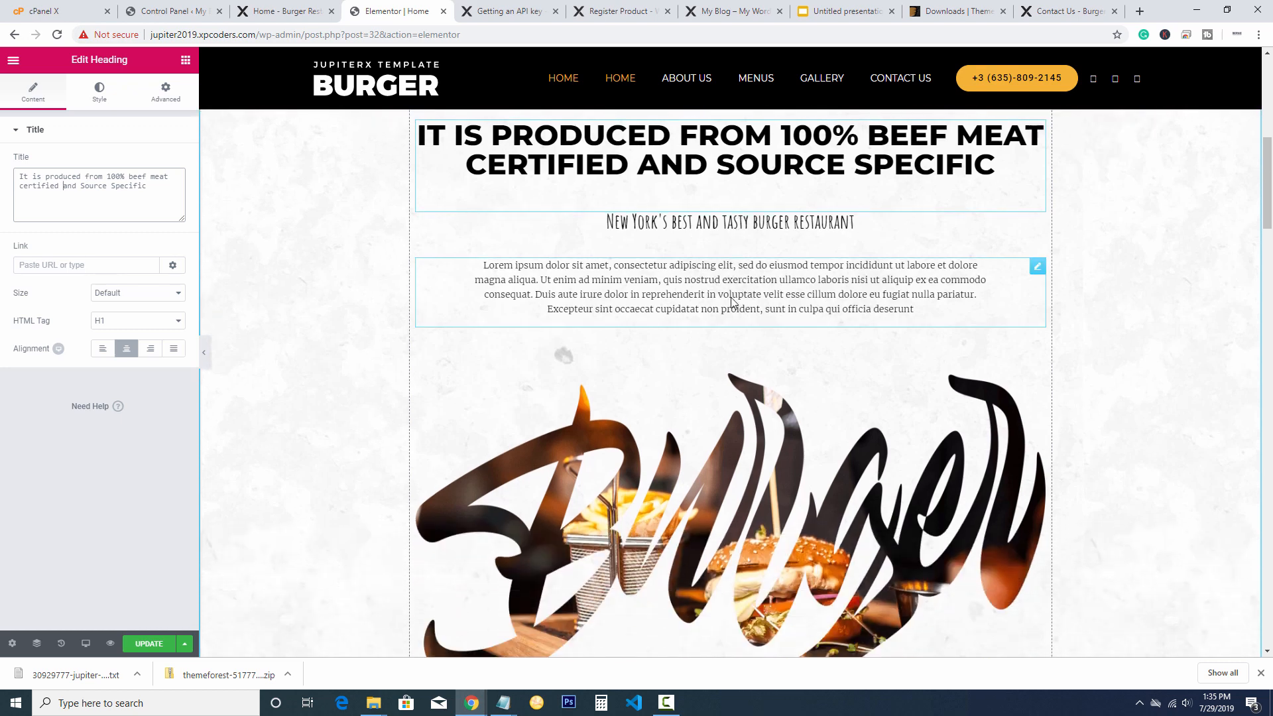
pyautogui.click(732, 301)
pyautogui.scroll(2, 708, 306)
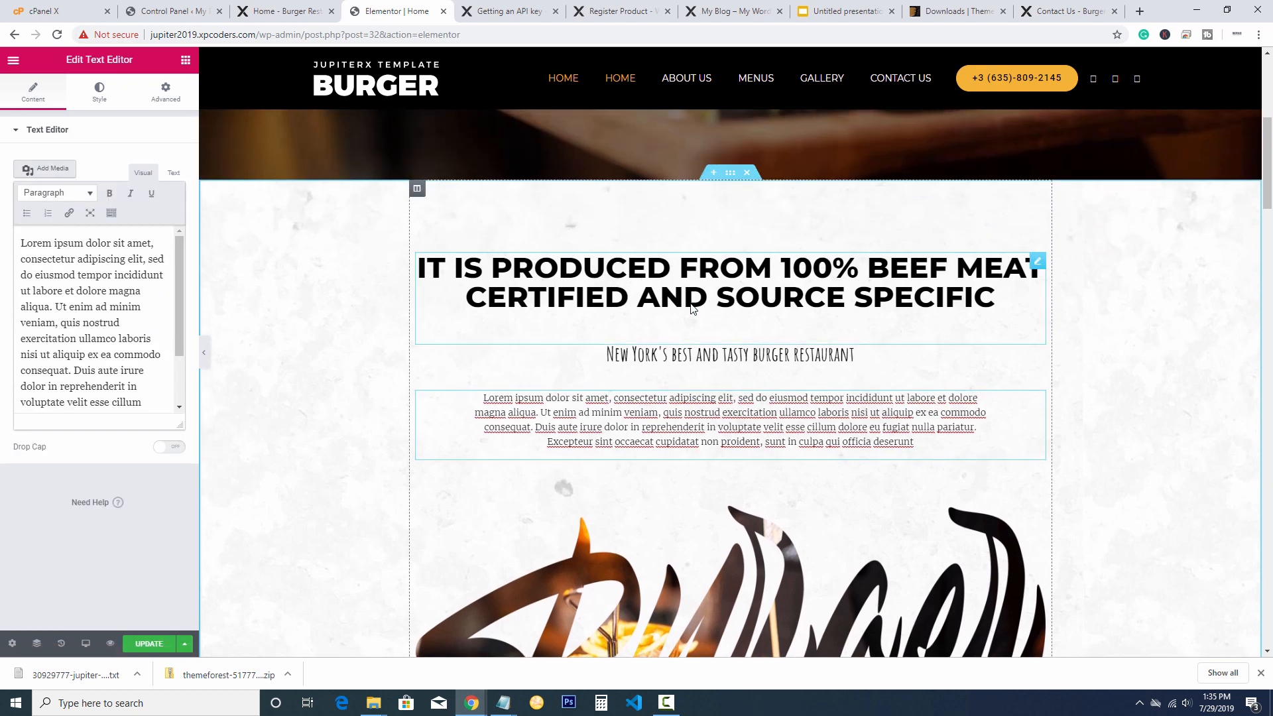
pyautogui.click(692, 307)
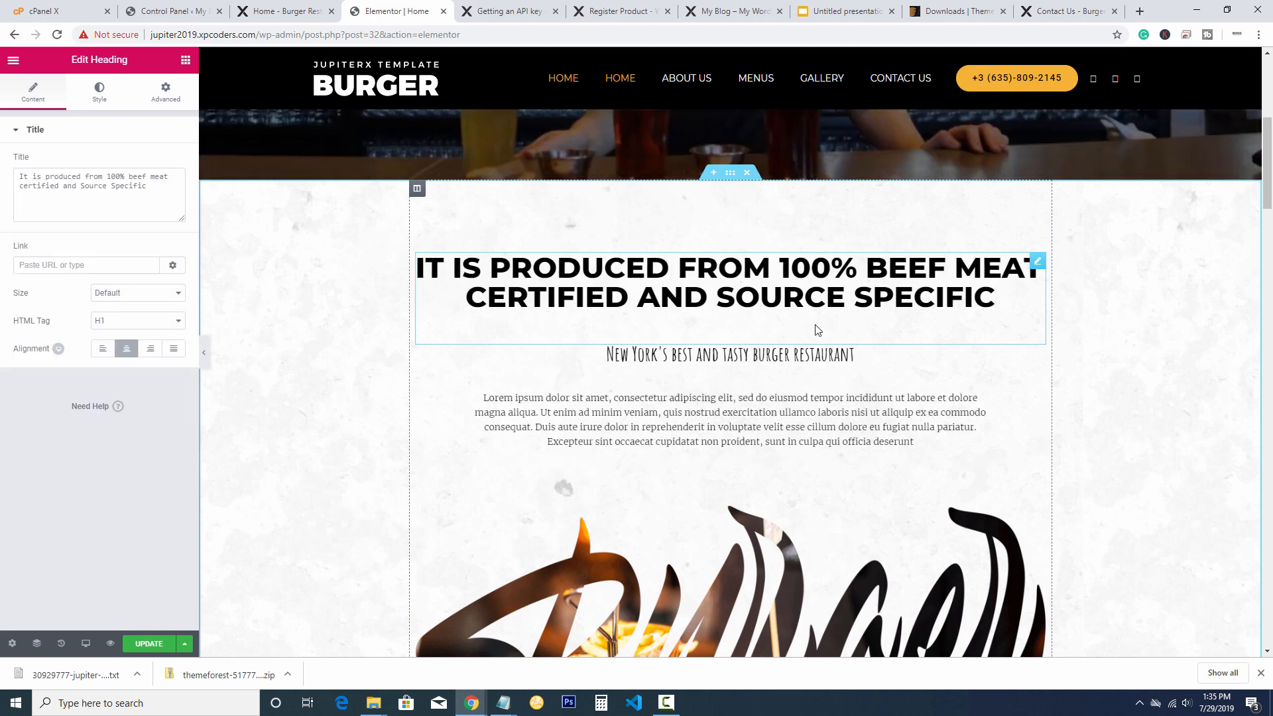
pyautogui.moveTo(487, 302); pyautogui.dragTo(392, 276)
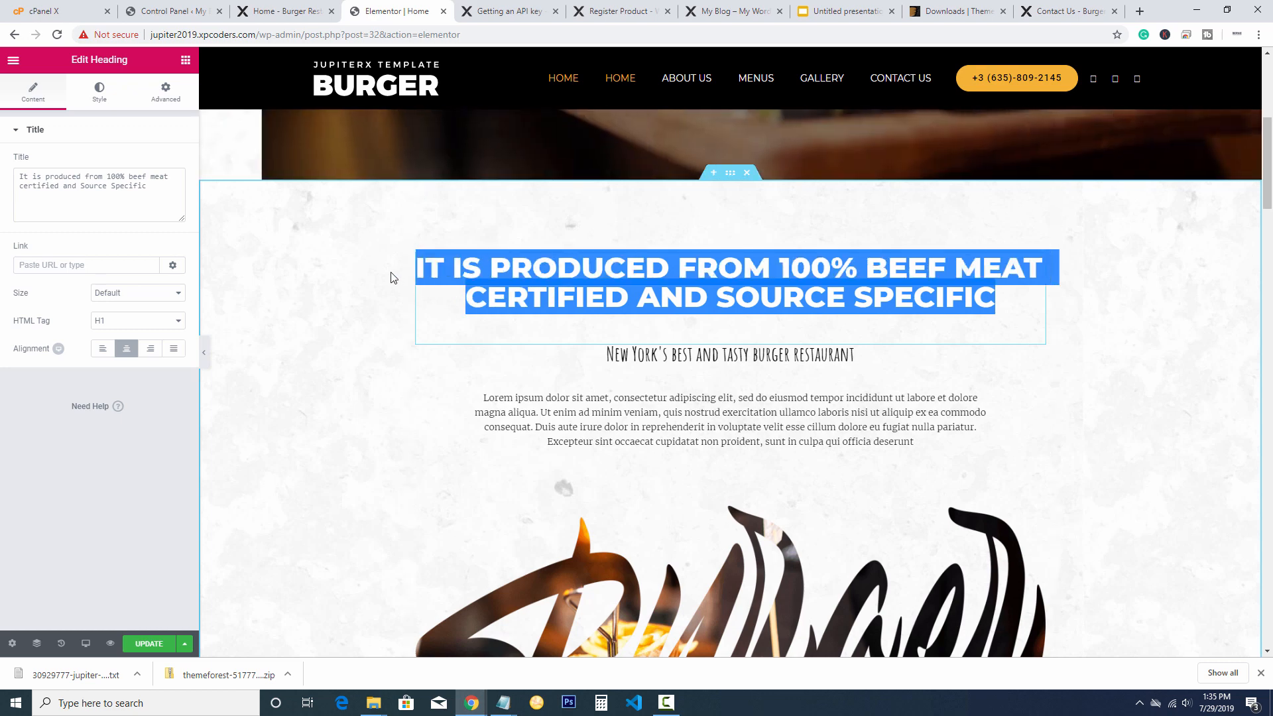
pyautogui.moveTo(185, 200); pyautogui.dragTo(2, 180)
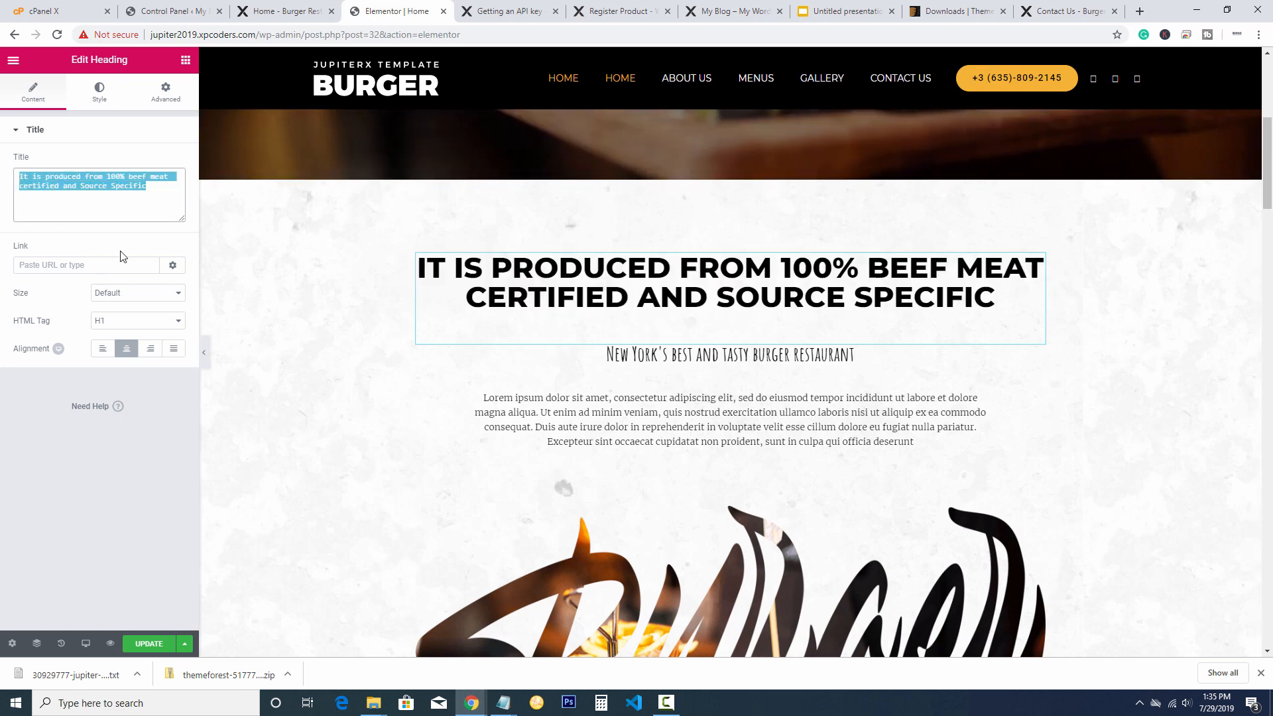
pyautogui.press('BackSpace')
pyautogui.write('I')
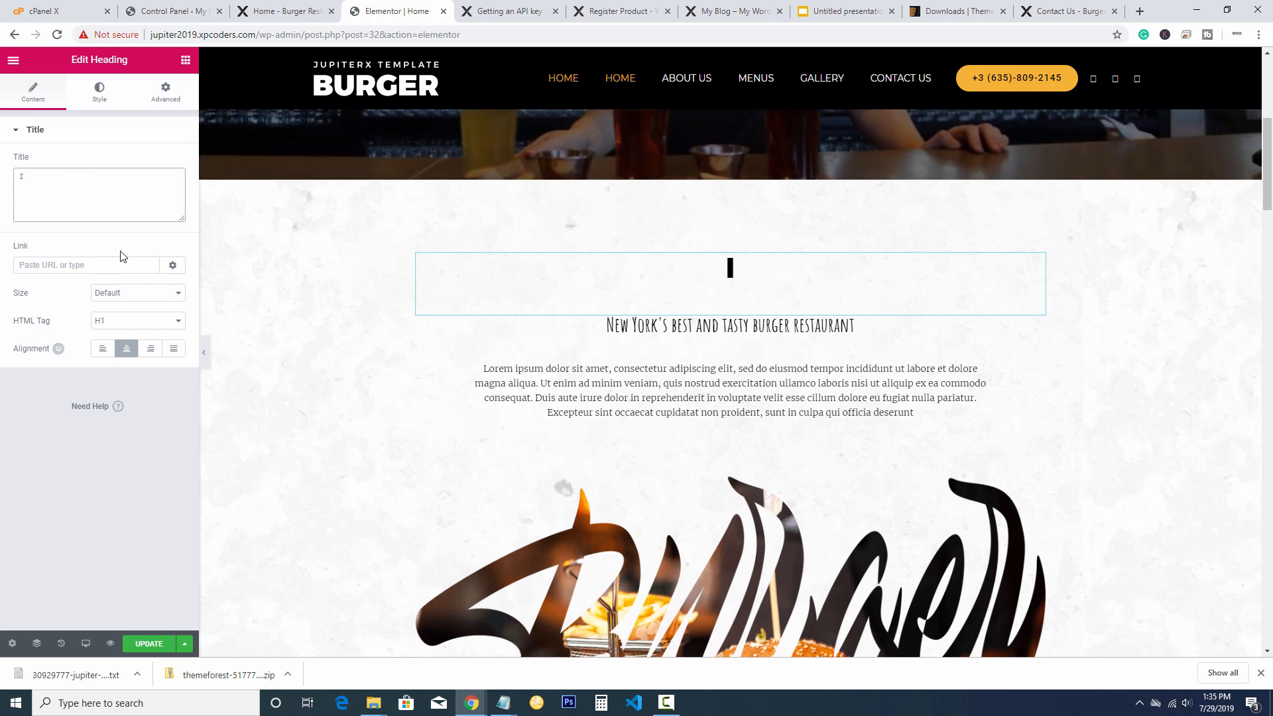
pyautogui.write("'m puttin")
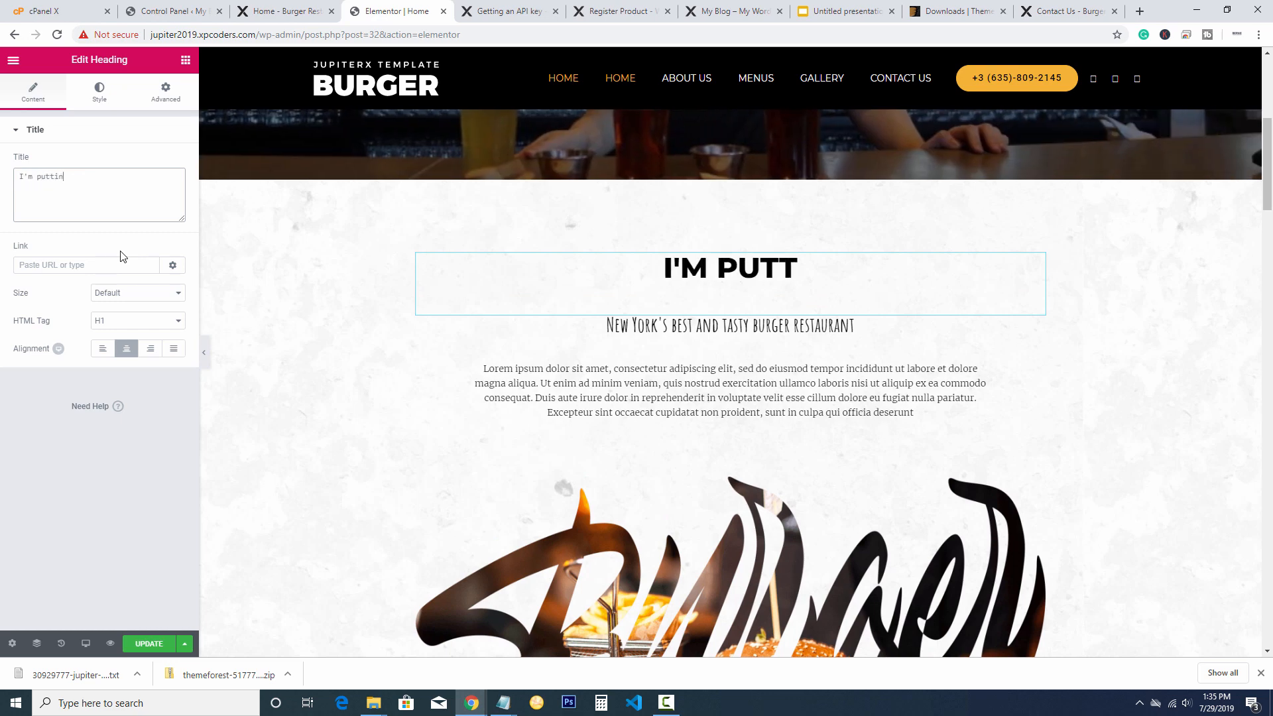
pyautogui.write('g my own text here')
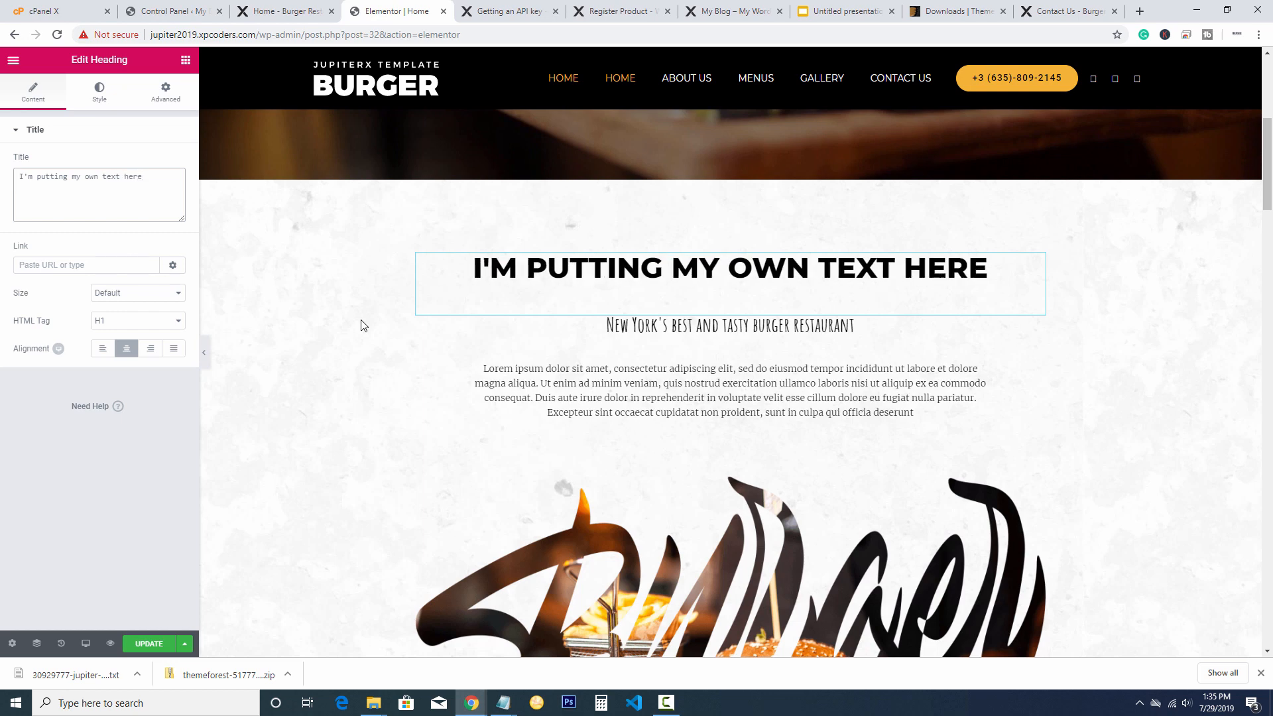
# Select the New York's best subheading, lorem ipsum paragraph and Burger lettering image in turn
pyautogui.click(839, 328)
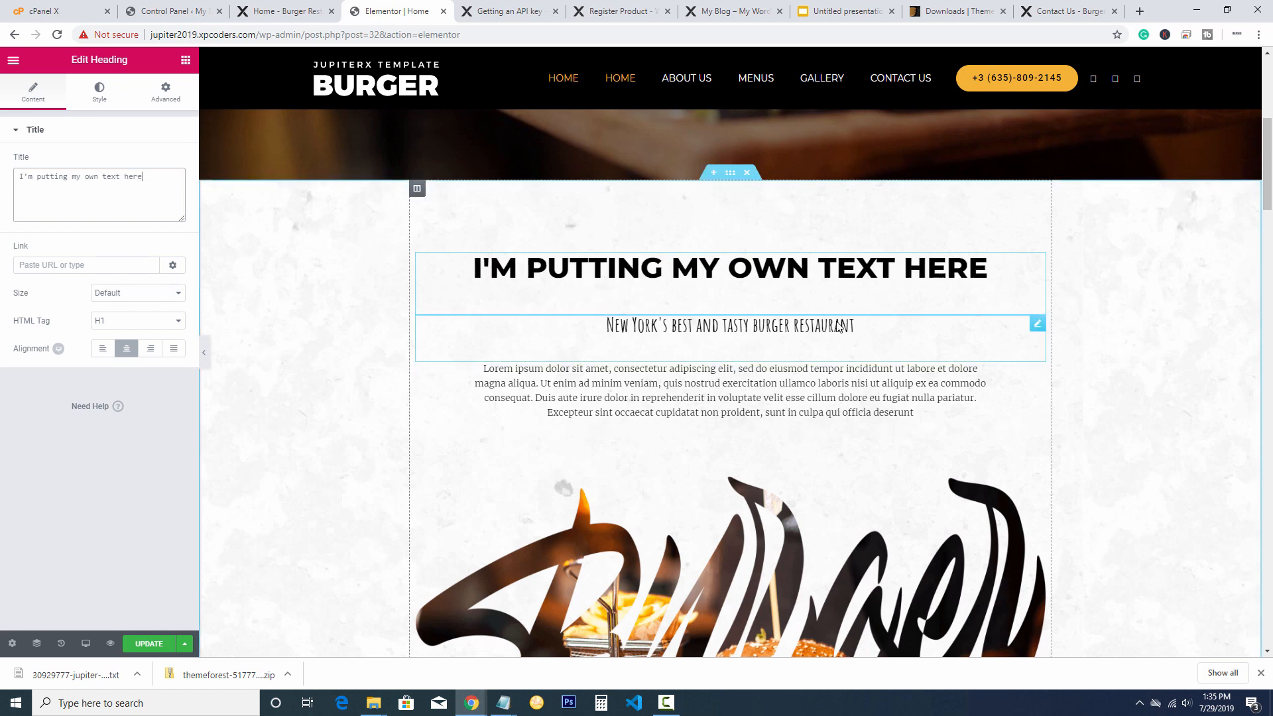
pyautogui.scroll(-1, 869, 346)
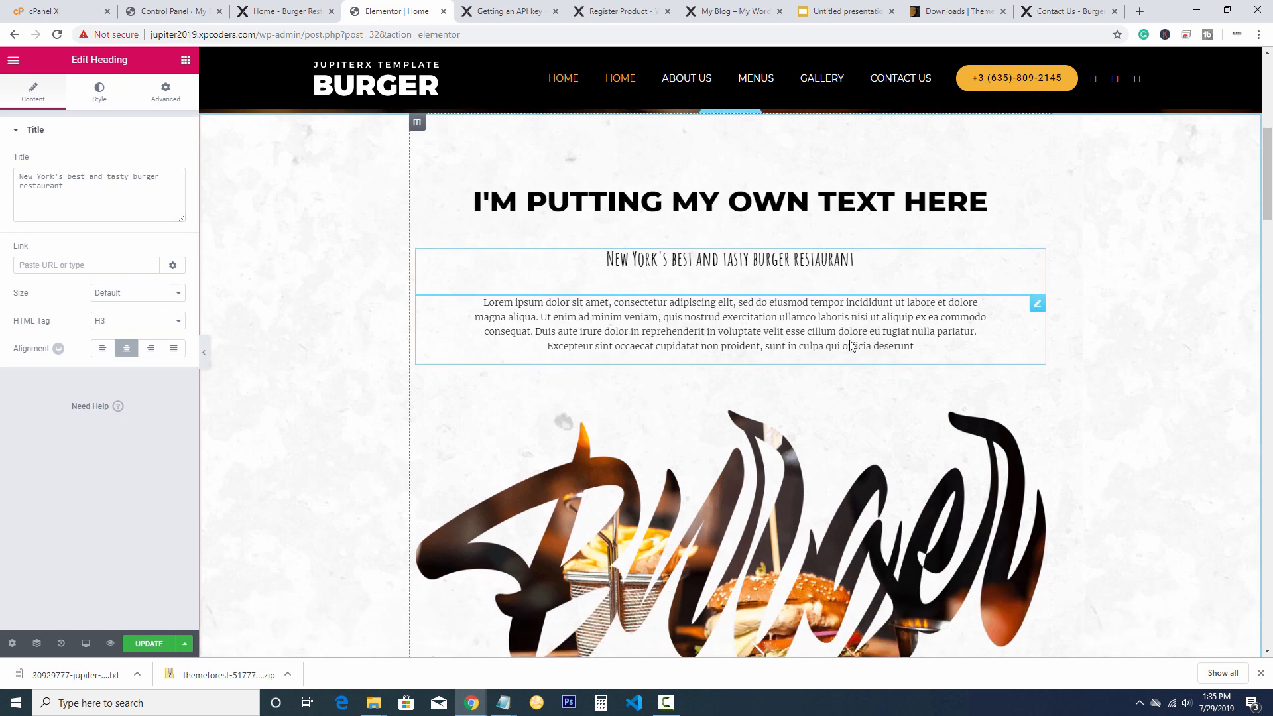
pyautogui.click(904, 346)
pyautogui.moveTo(904, 346); pyautogui.dragTo(480, 301)
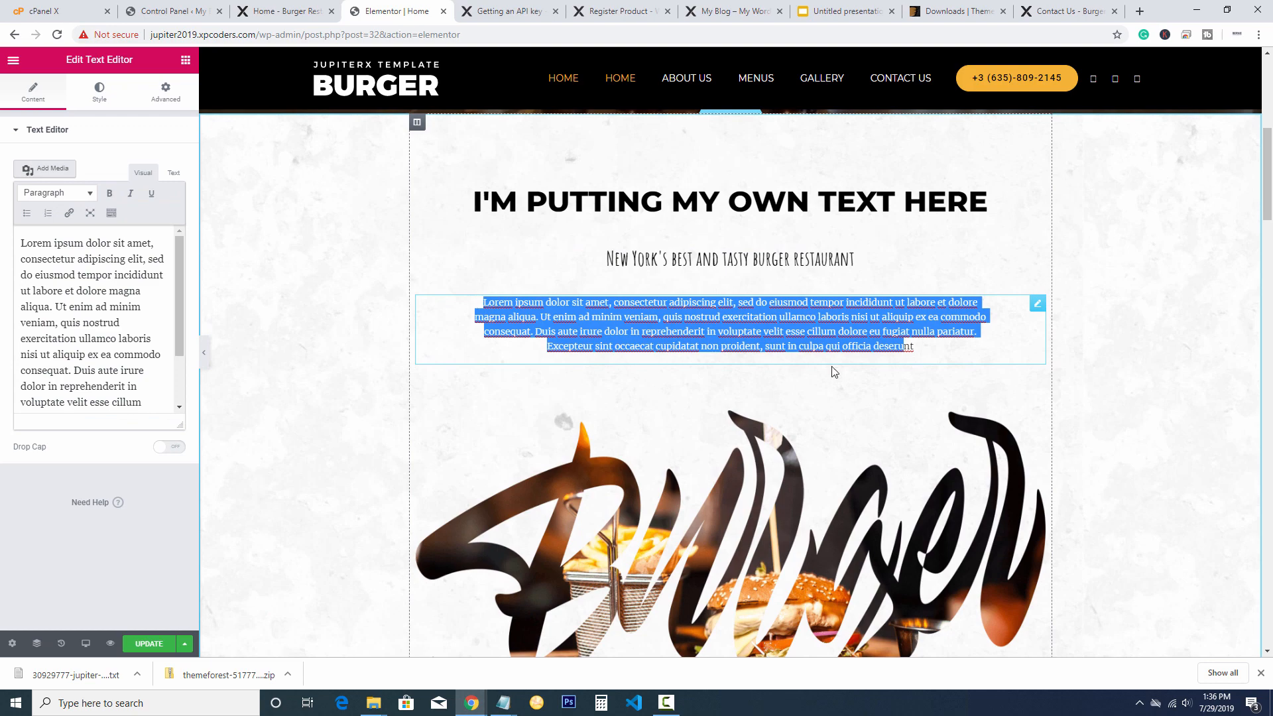
pyautogui.scroll(-4, 834, 372)
pyautogui.click(737, 317)
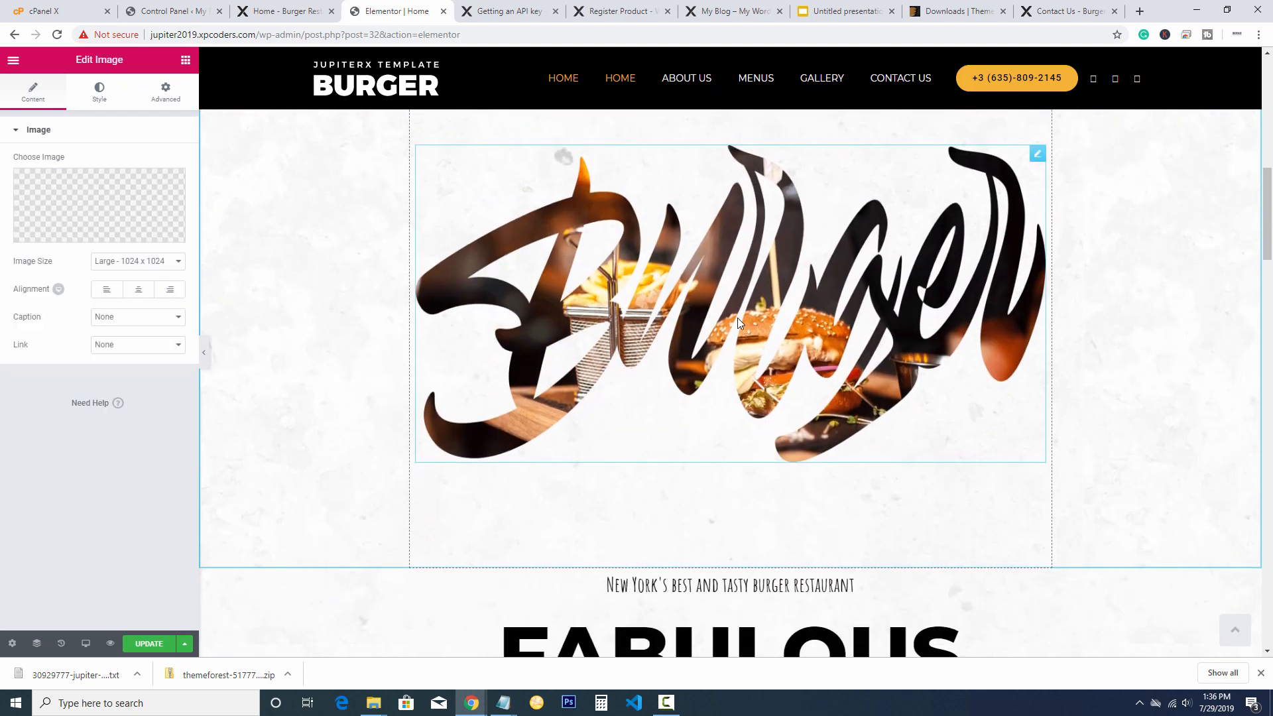
pyautogui.scroll(2, 738, 317)
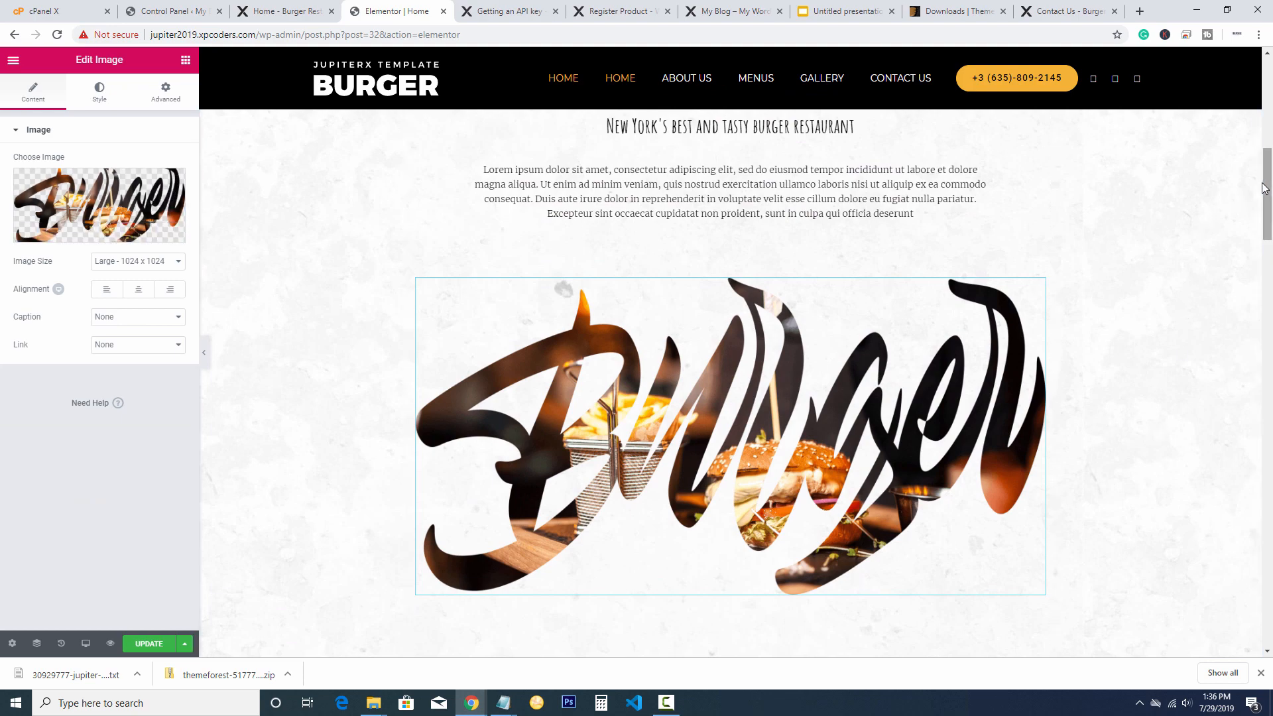
pyautogui.moveTo(1268, 176); pyautogui.dragTo(1267, 305)
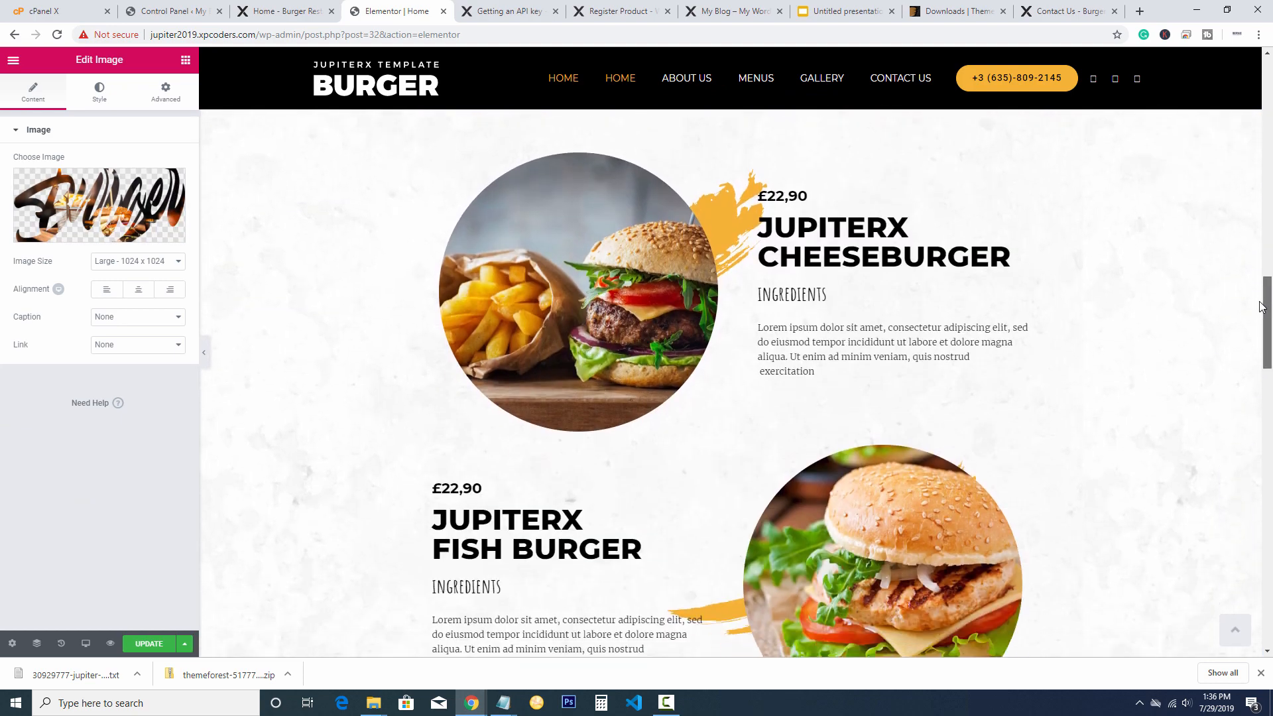
# Swap the cheeseburger photo for the newly uploaded menu-1 picture
pyautogui.click(570, 301)
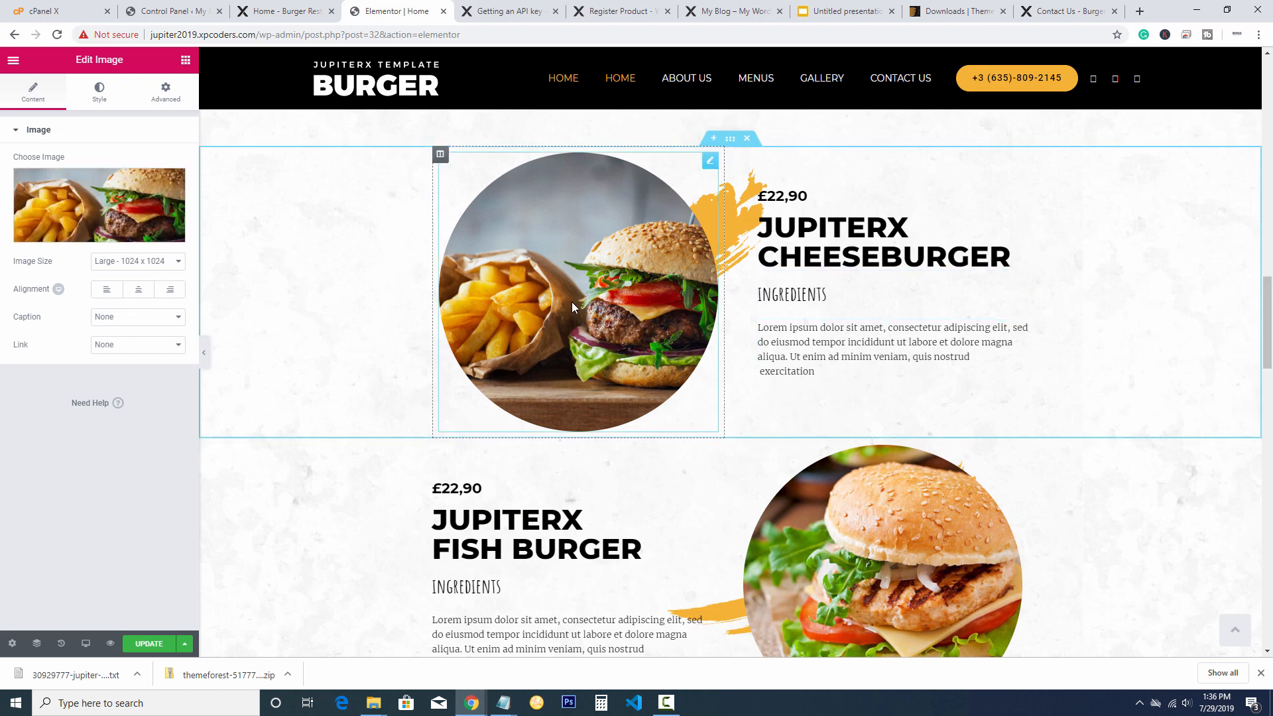
pyautogui.moveTo(141, 201)
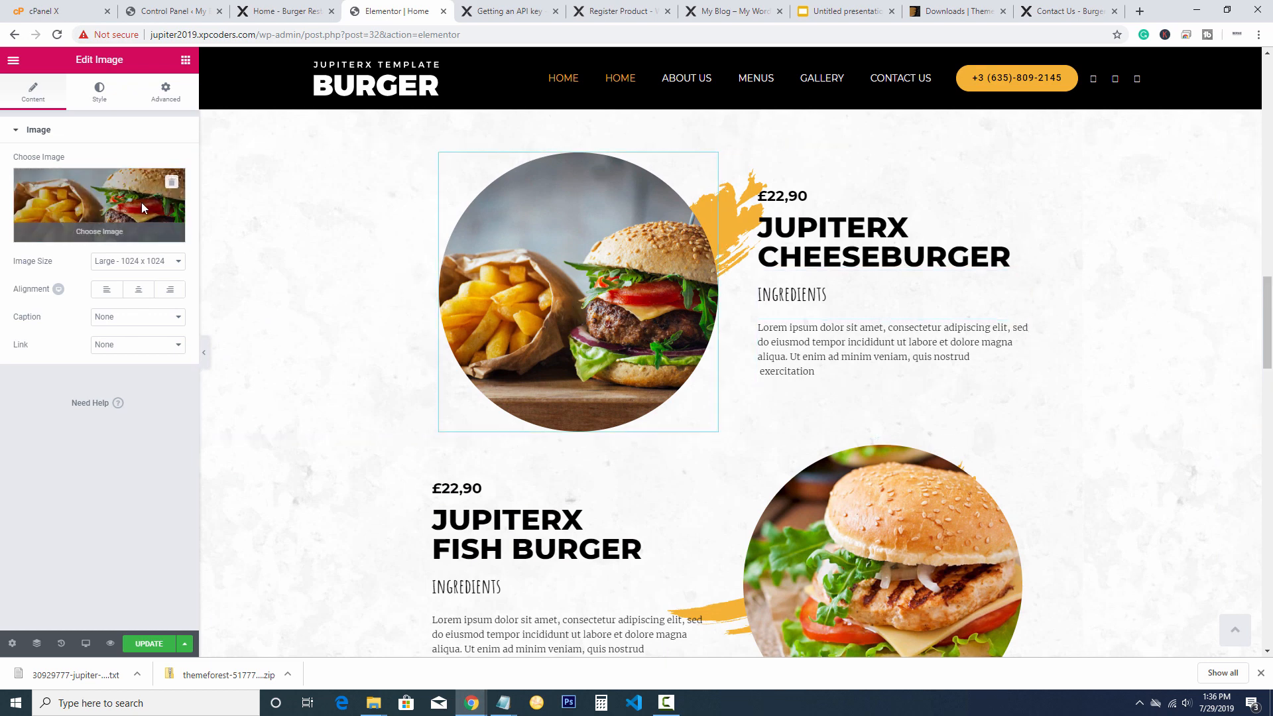
pyautogui.click(171, 182)
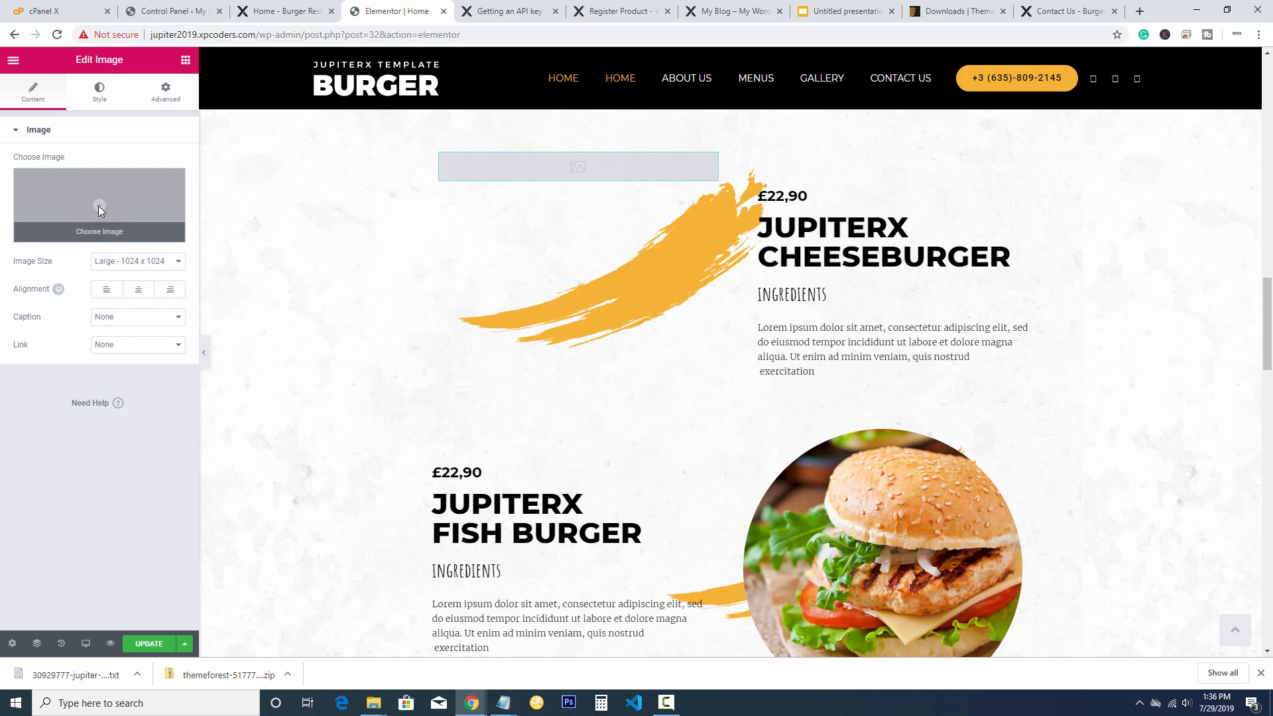
pyautogui.click(98, 206)
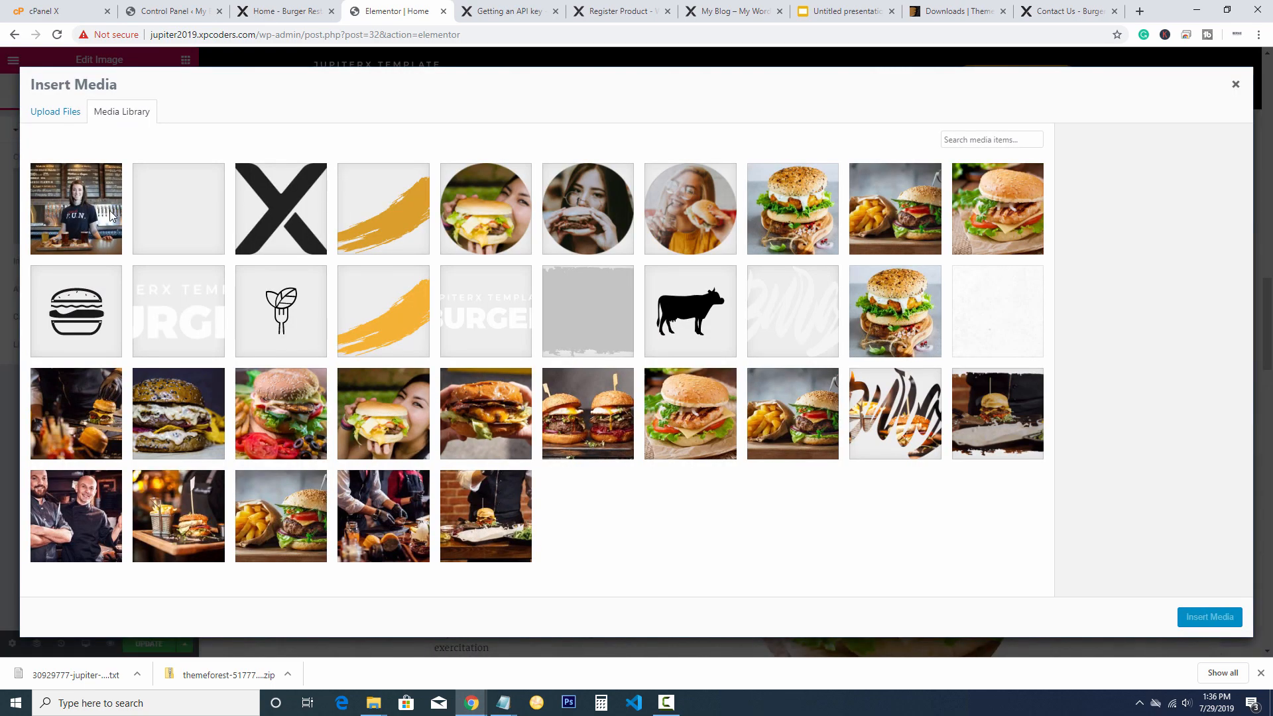
pyautogui.click(77, 114)
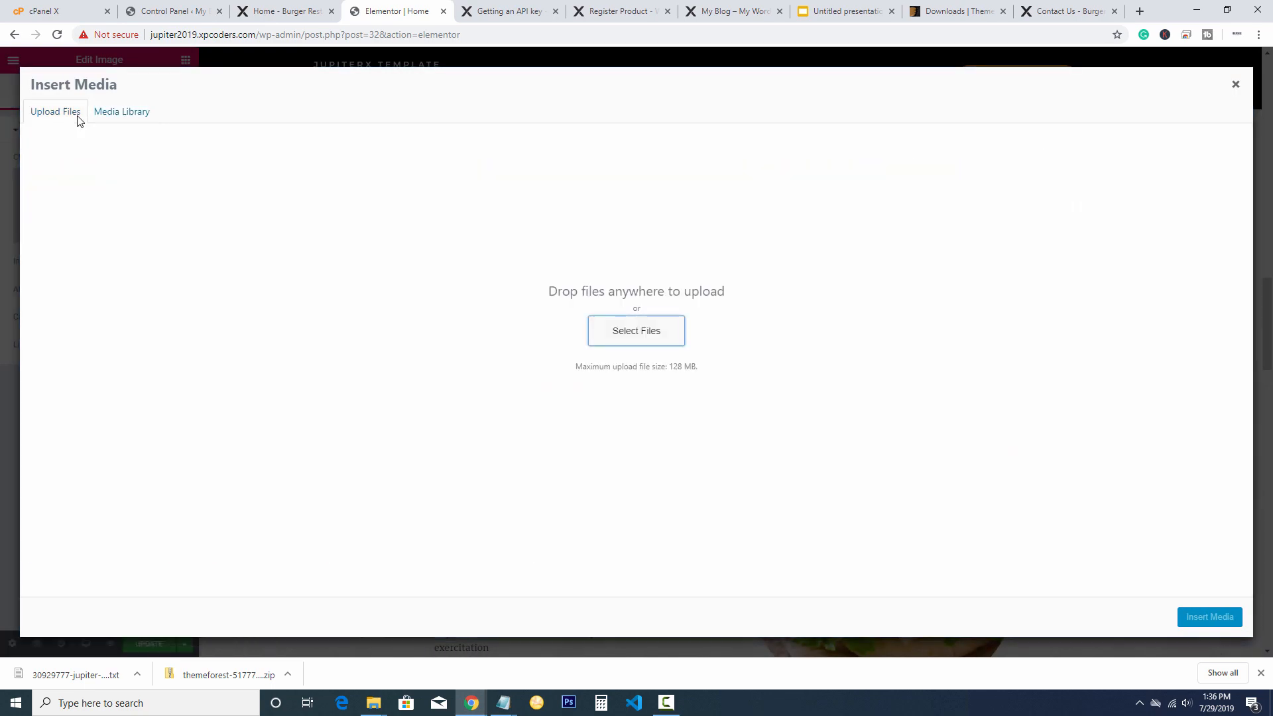
pyautogui.press('Return')
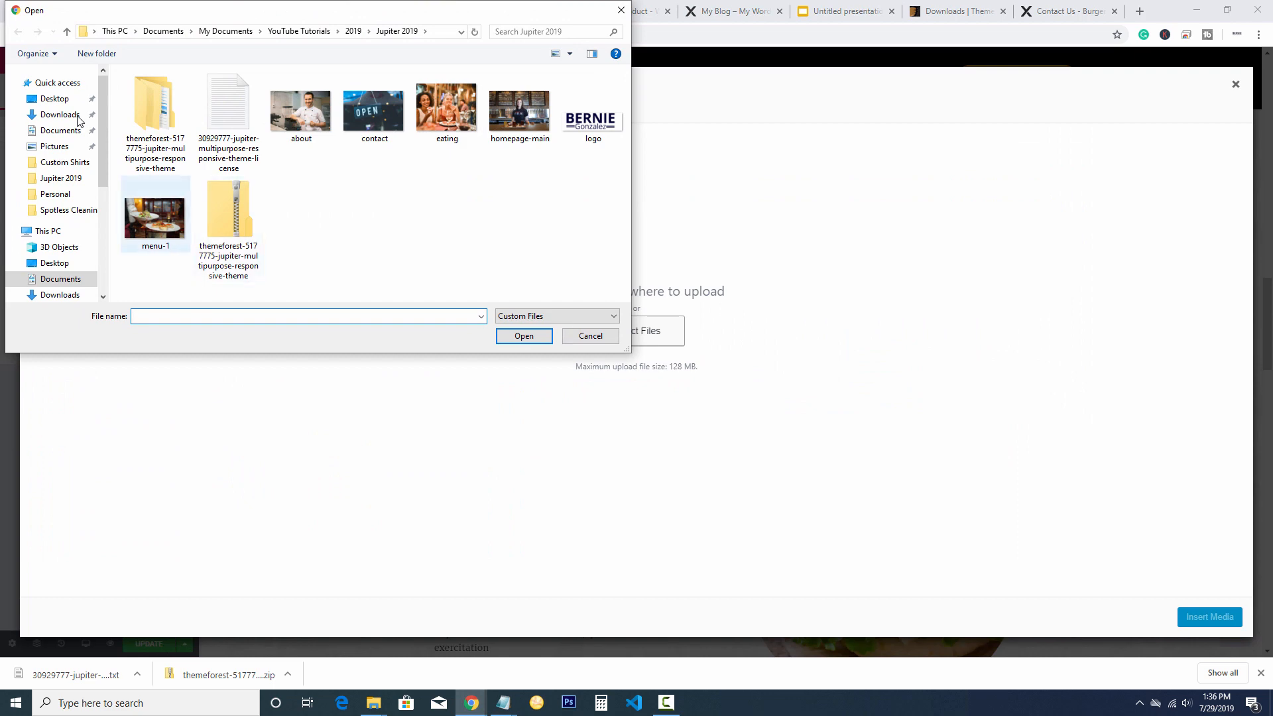
pyautogui.doubleClick(155, 222)
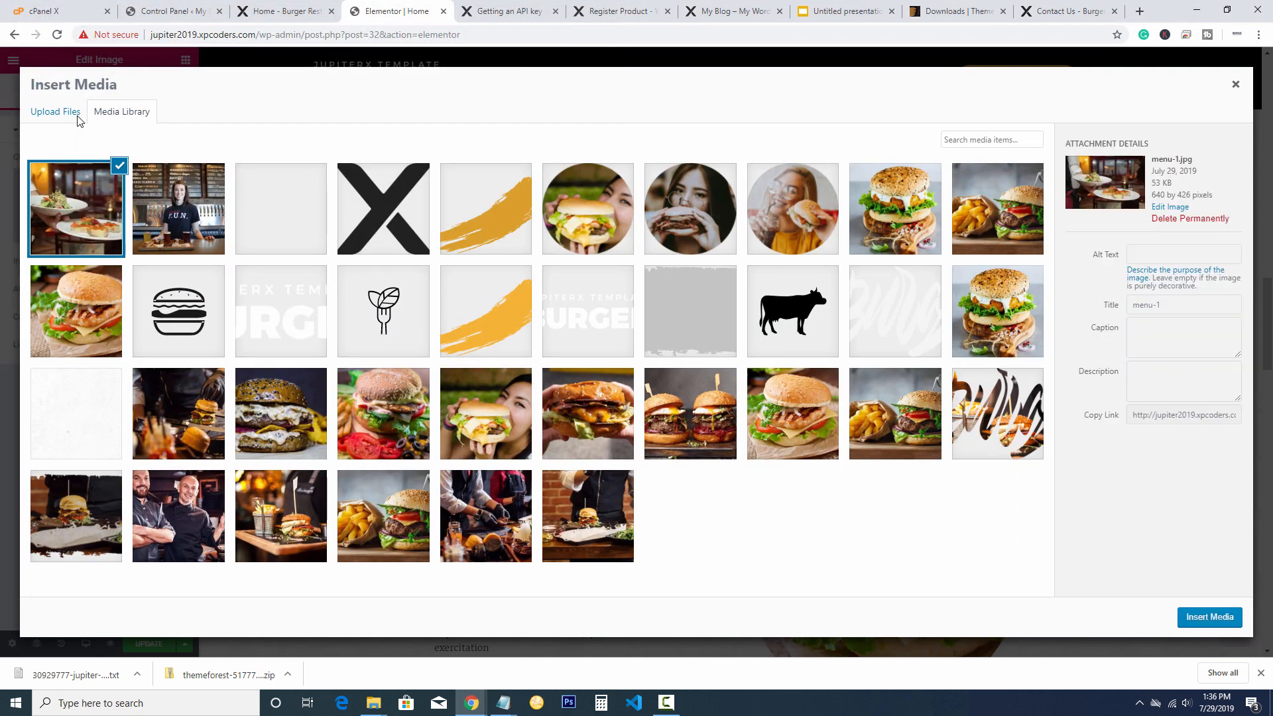
pyautogui.press('Return')
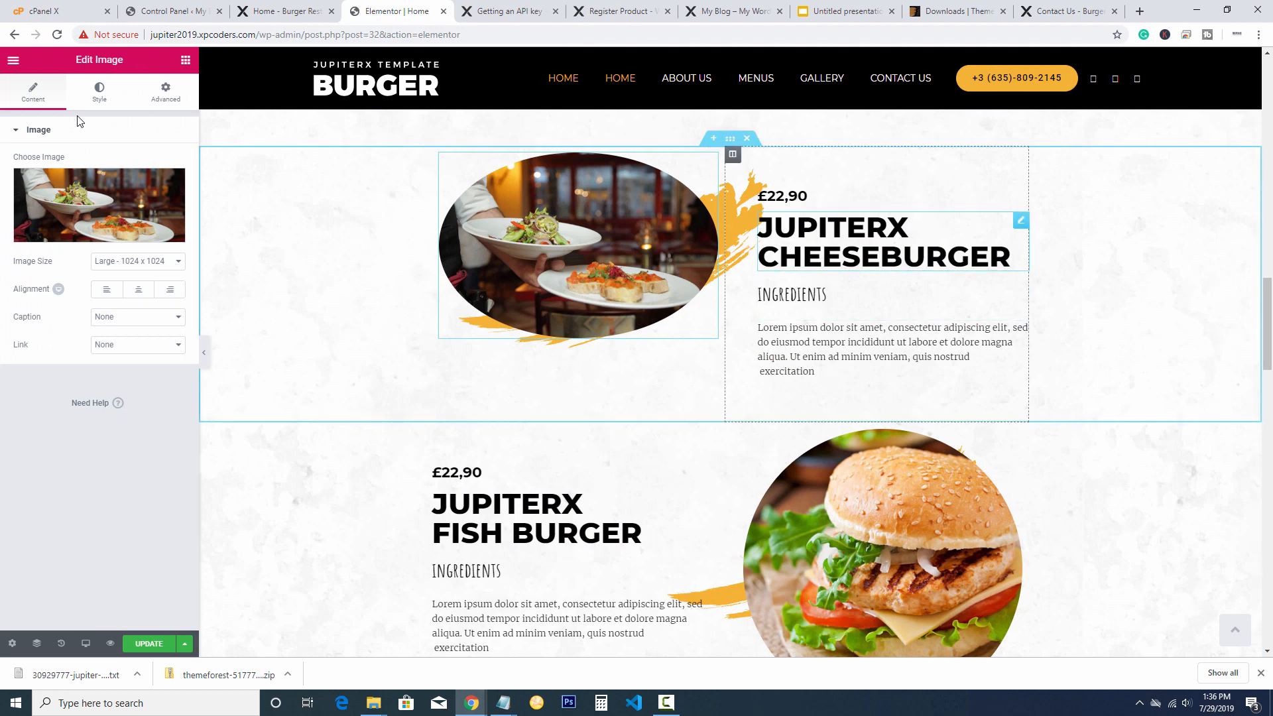
pyautogui.click(1010, 256)
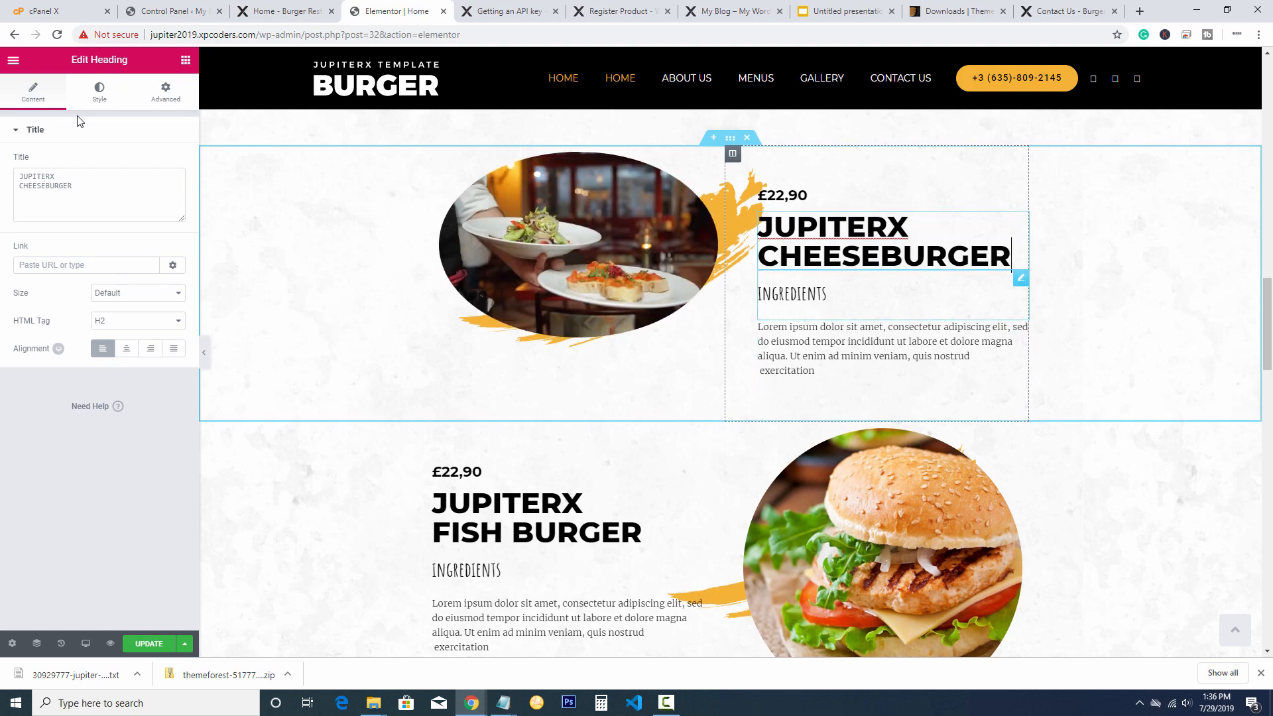
pyautogui.scroll(-6, 736, 384)
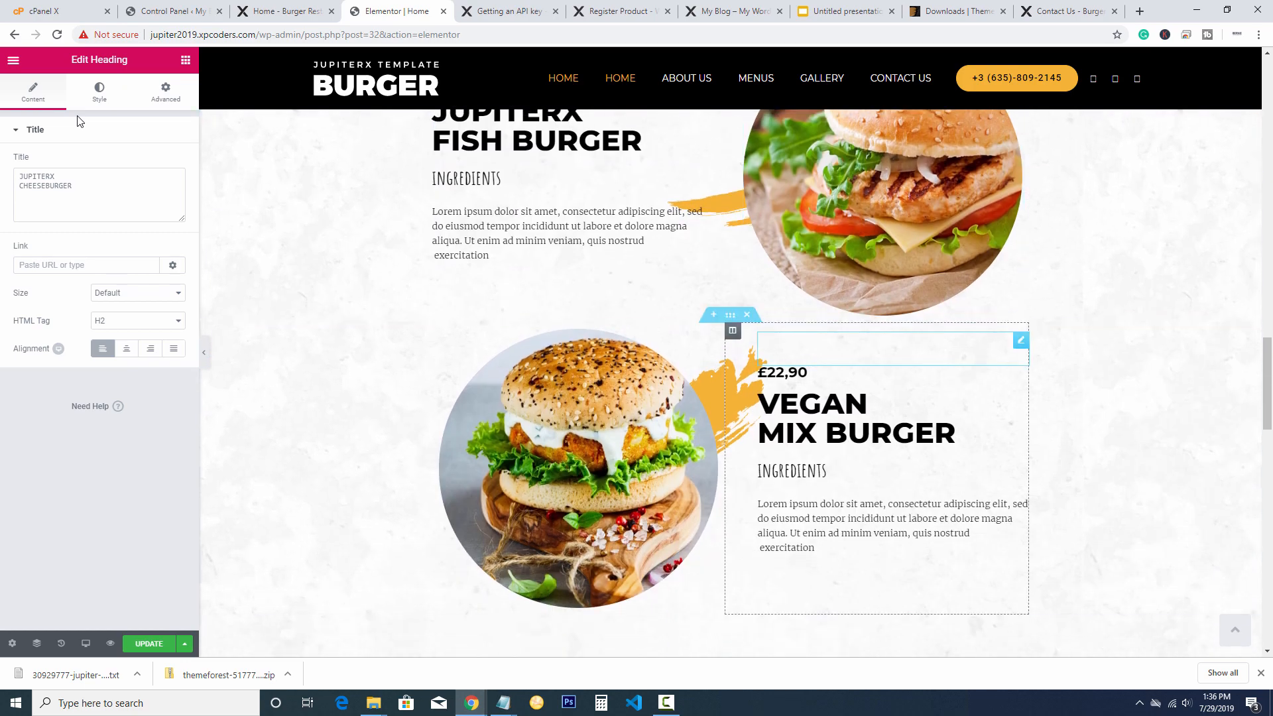
pyautogui.scroll(5, 736, 385)
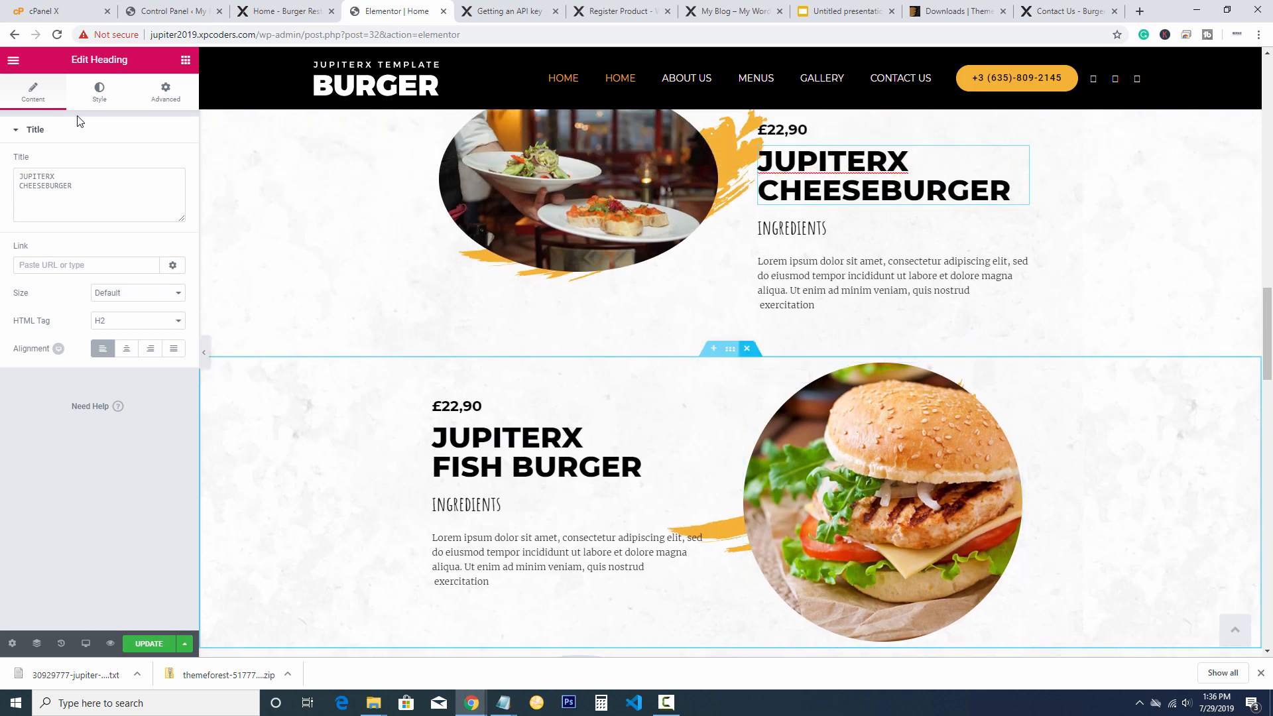
pyautogui.scroll(-8, 735, 384)
pyautogui.scroll(4, 736, 384)
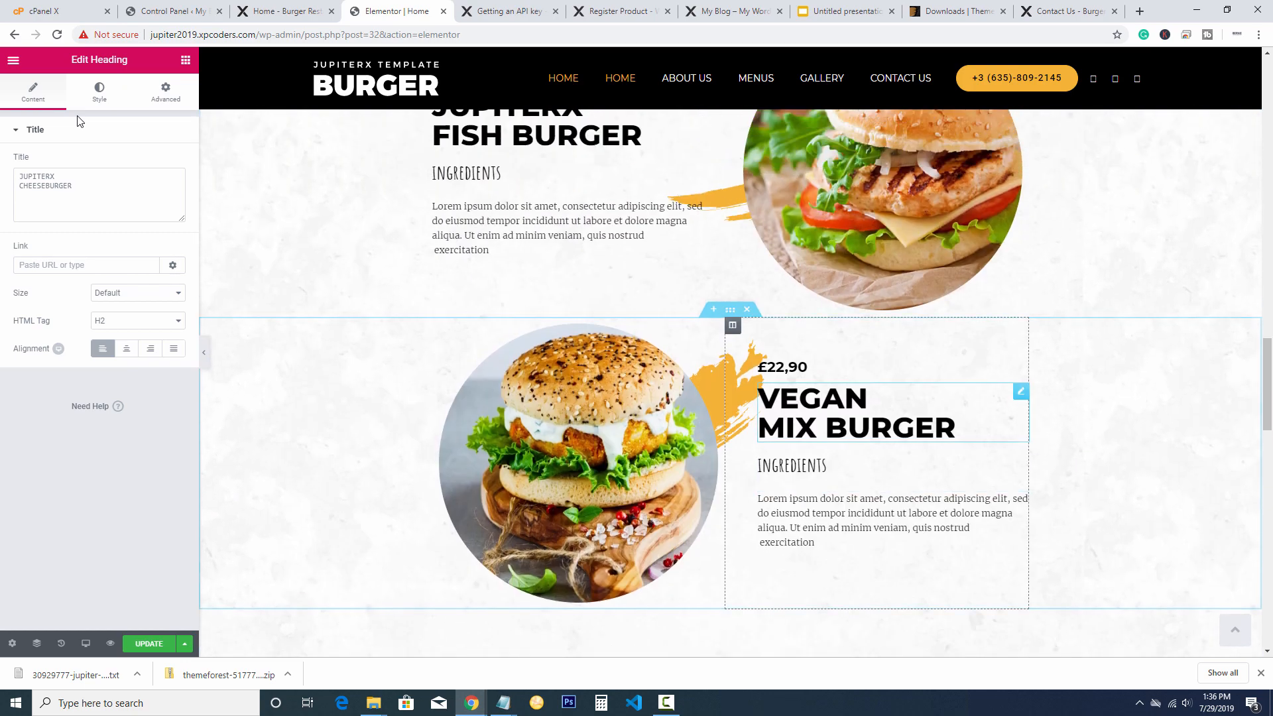
pyautogui.scroll(8, 735, 385)
pyautogui.scroll(-3, 736, 384)
pyautogui.scroll(2, 736, 385)
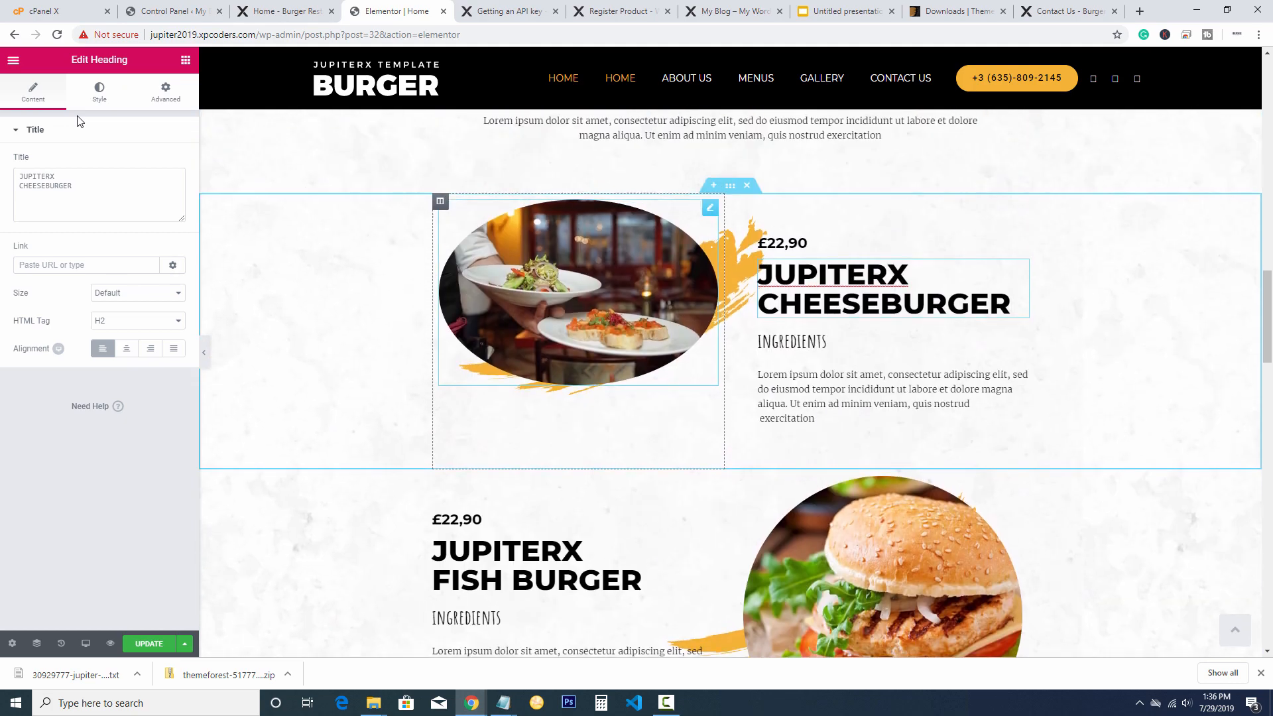
pyautogui.scroll(-7, 735, 385)
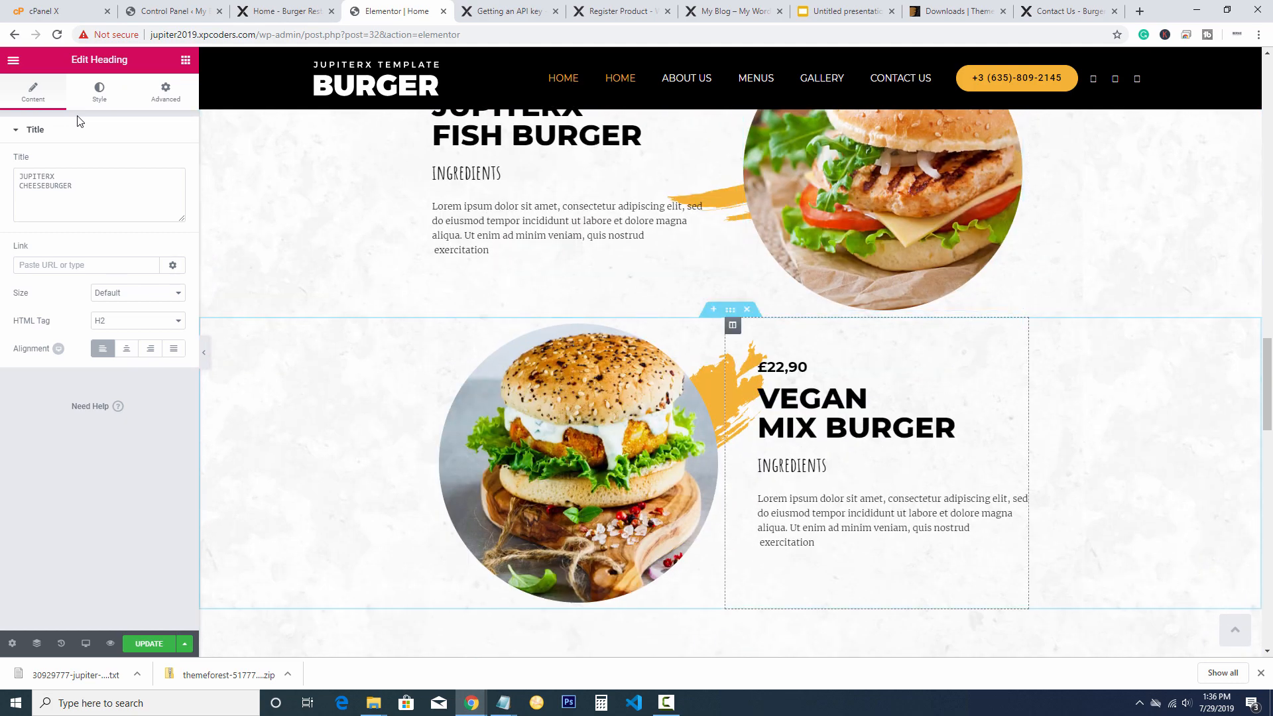
pyautogui.press('Delete')
pyautogui.scroll(-2, 736, 384)
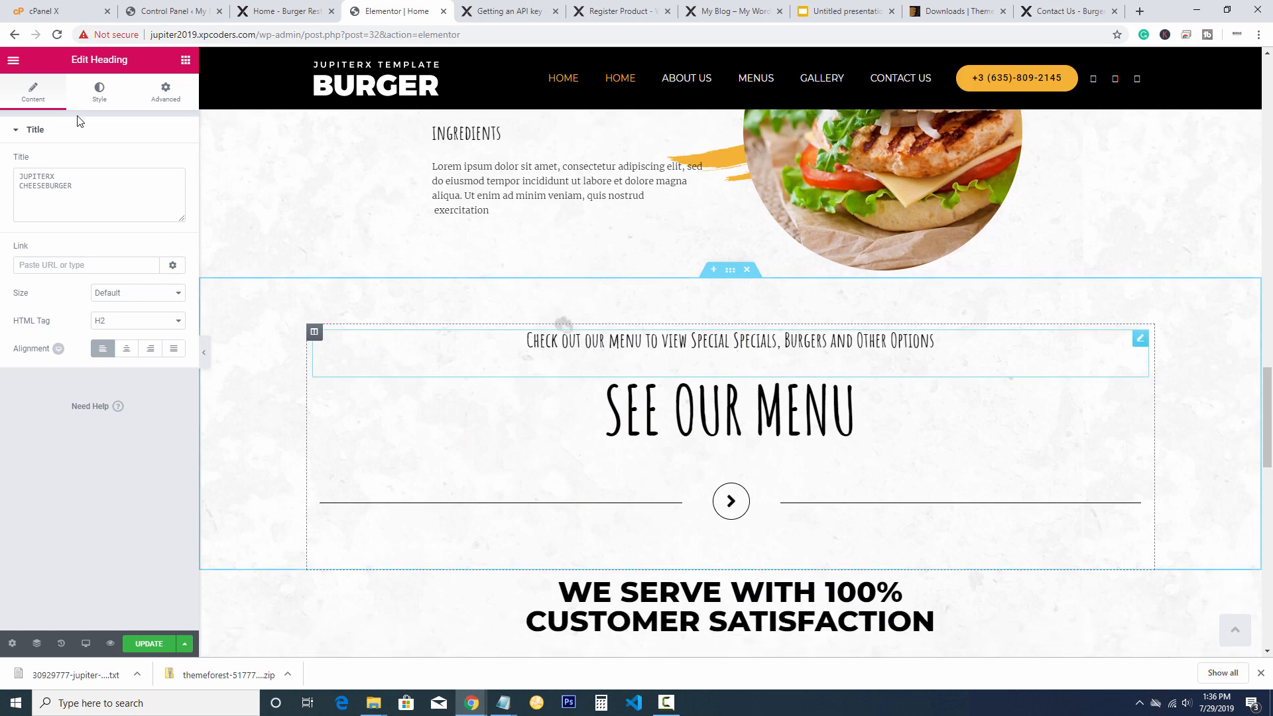
pyautogui.scroll(-6, 735, 385)
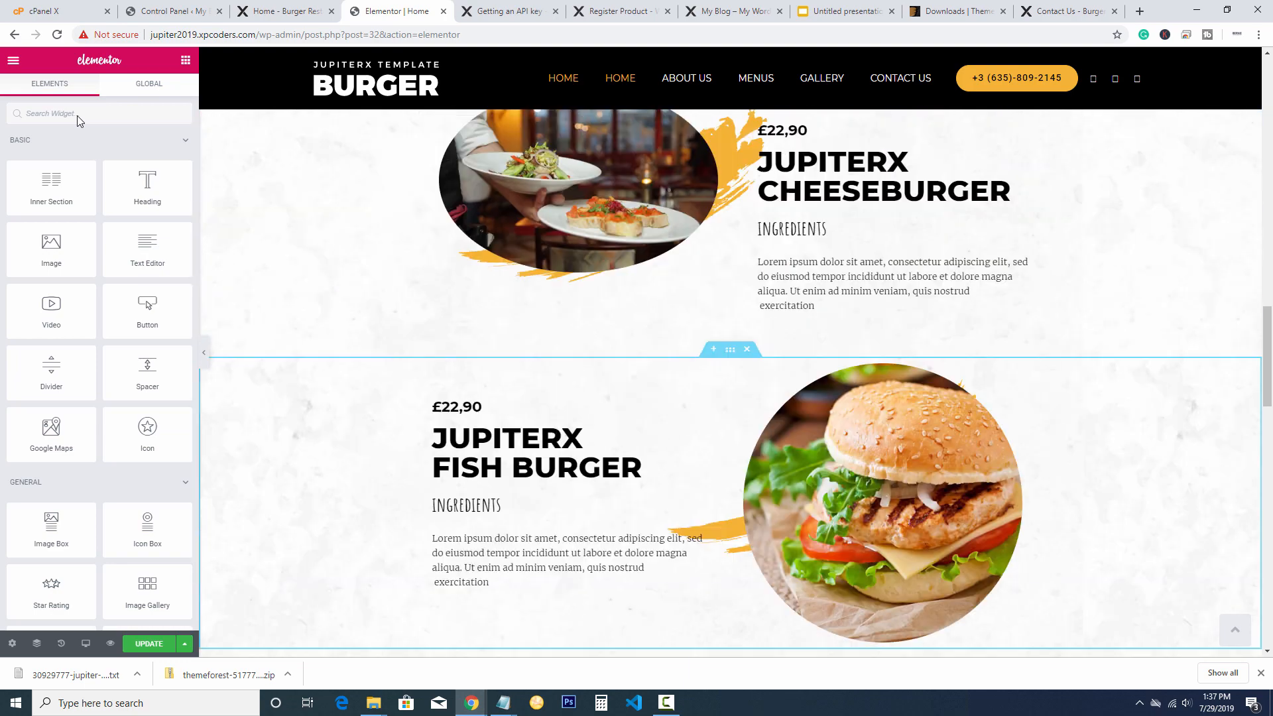
pyautogui.scroll(4, 729, 371)
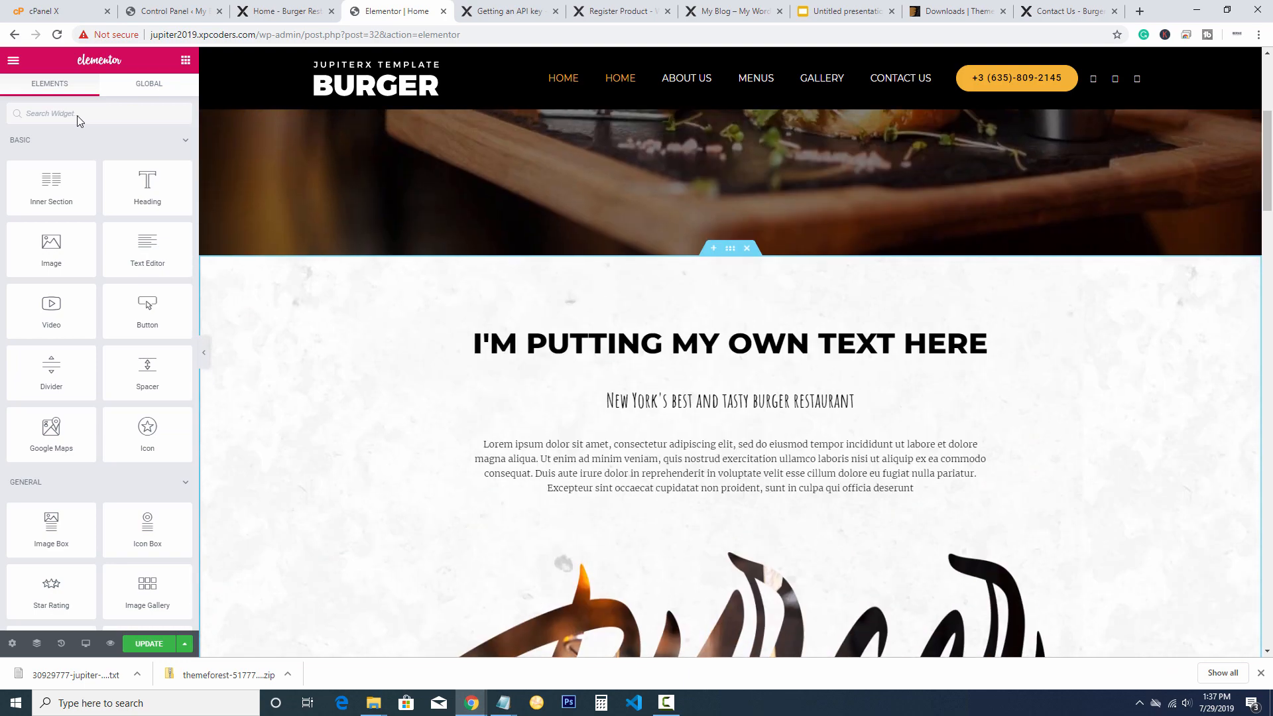
# Go to Theme Settings in the Customizer and edit the Footer template, keeping Footer selected
pyautogui.click(13, 60)
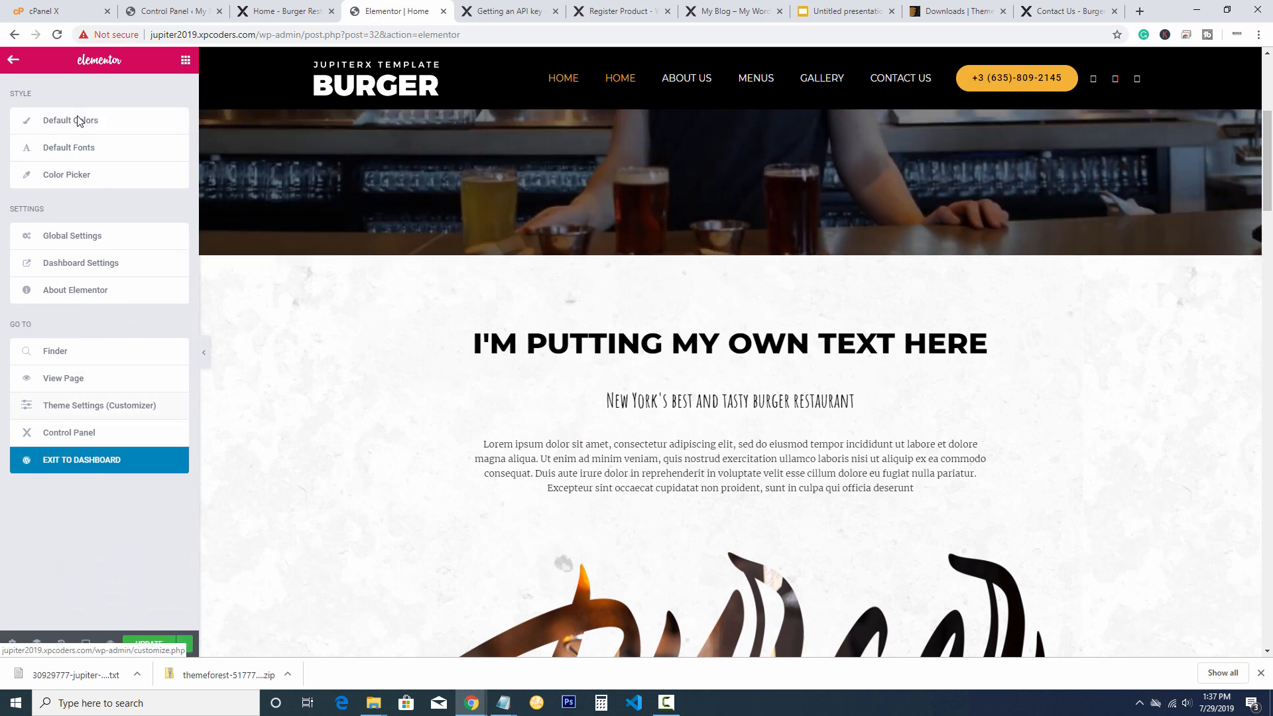
pyautogui.click(100, 405)
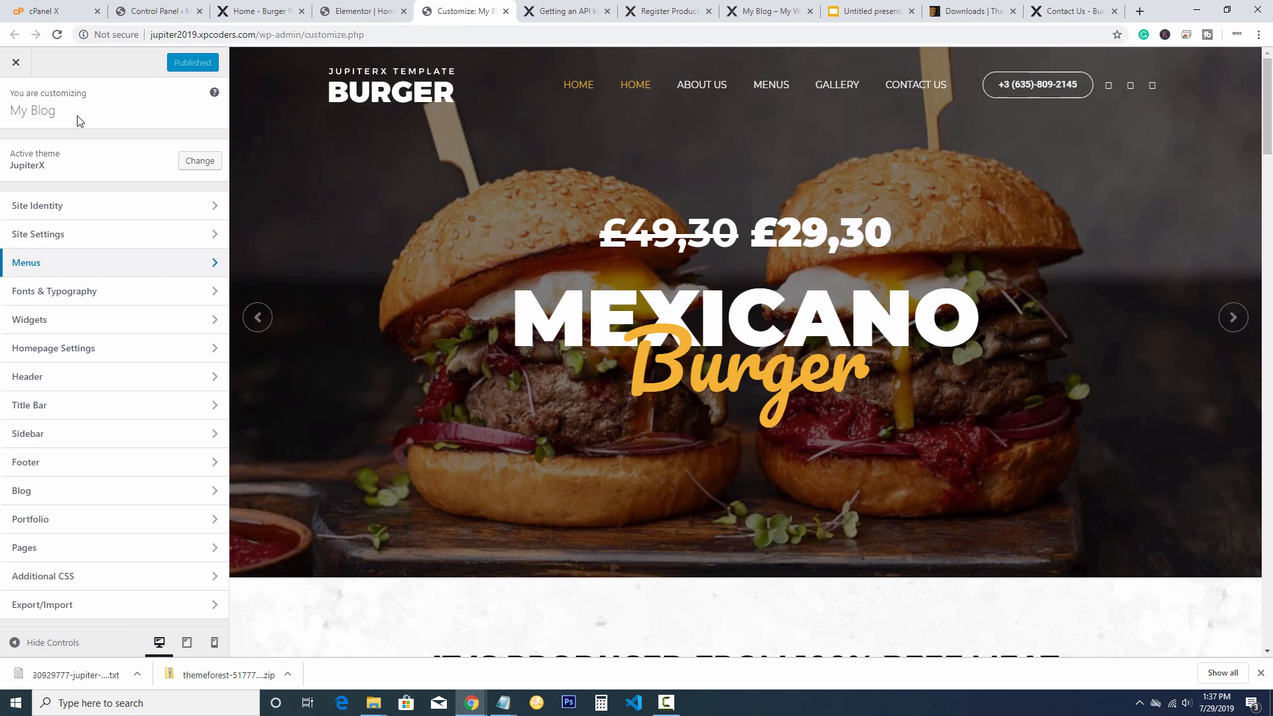
pyautogui.press('Return')
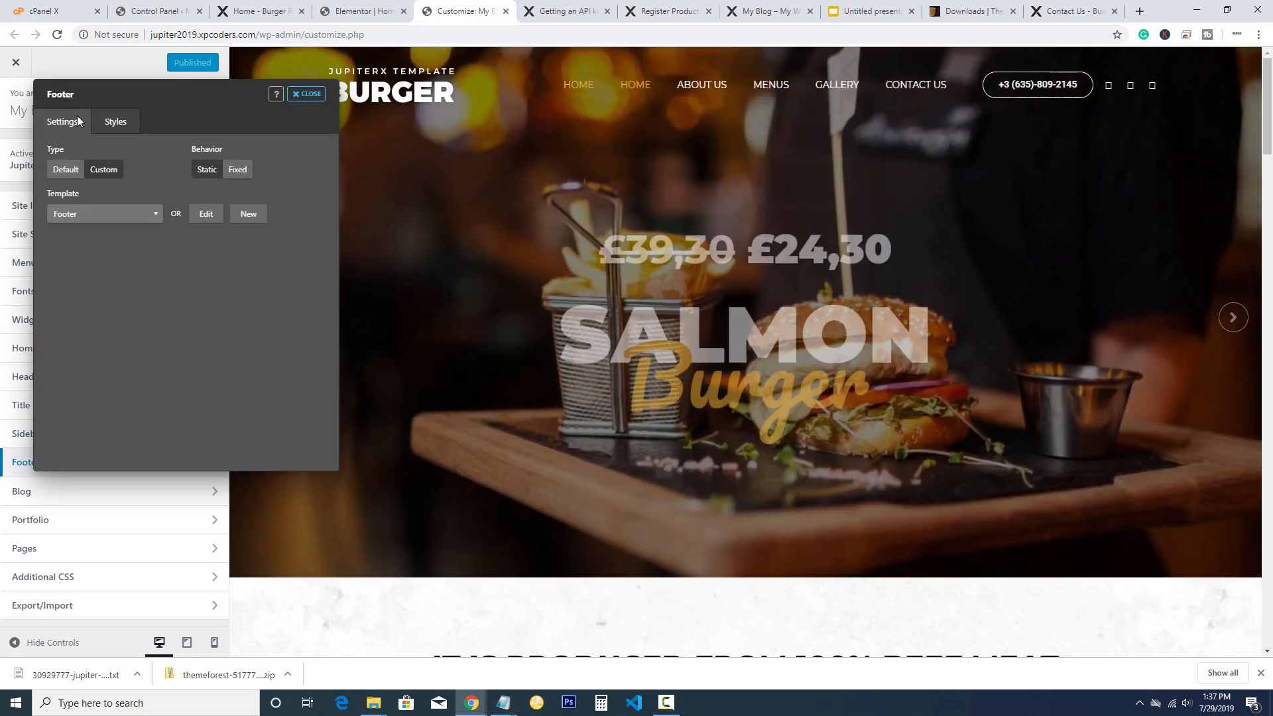
pyautogui.press('space')
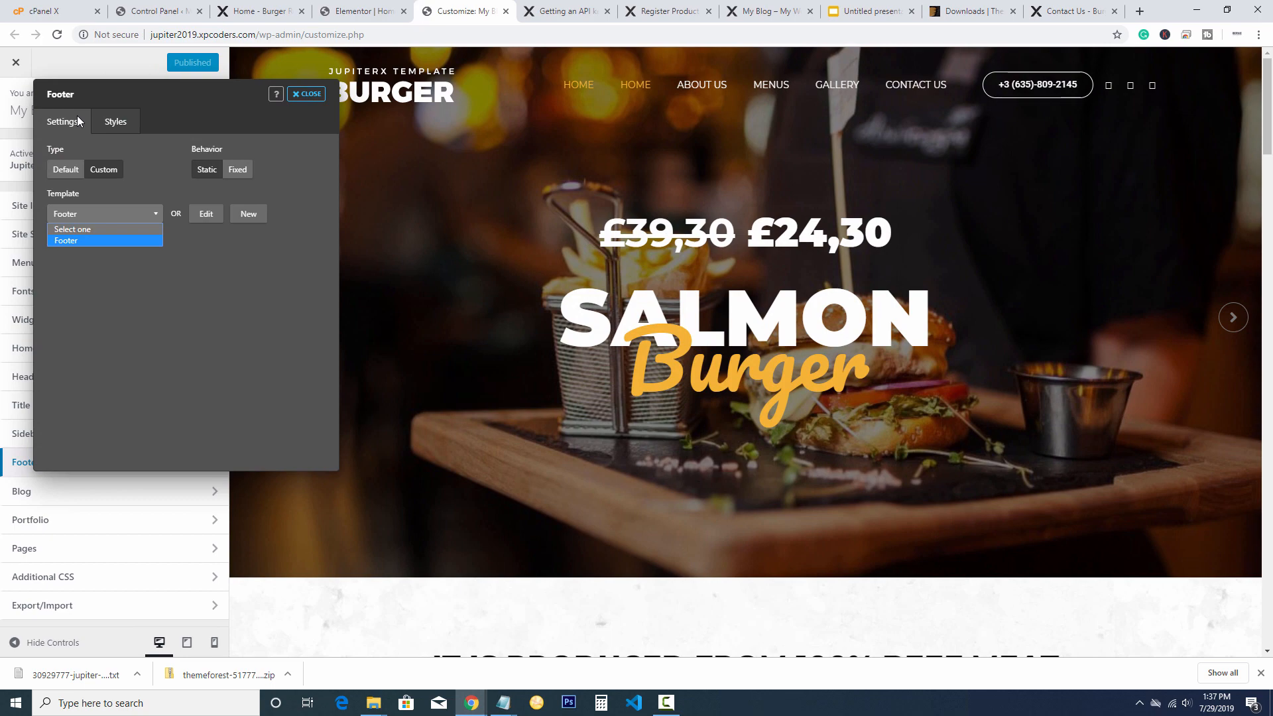
pyautogui.press('Return')
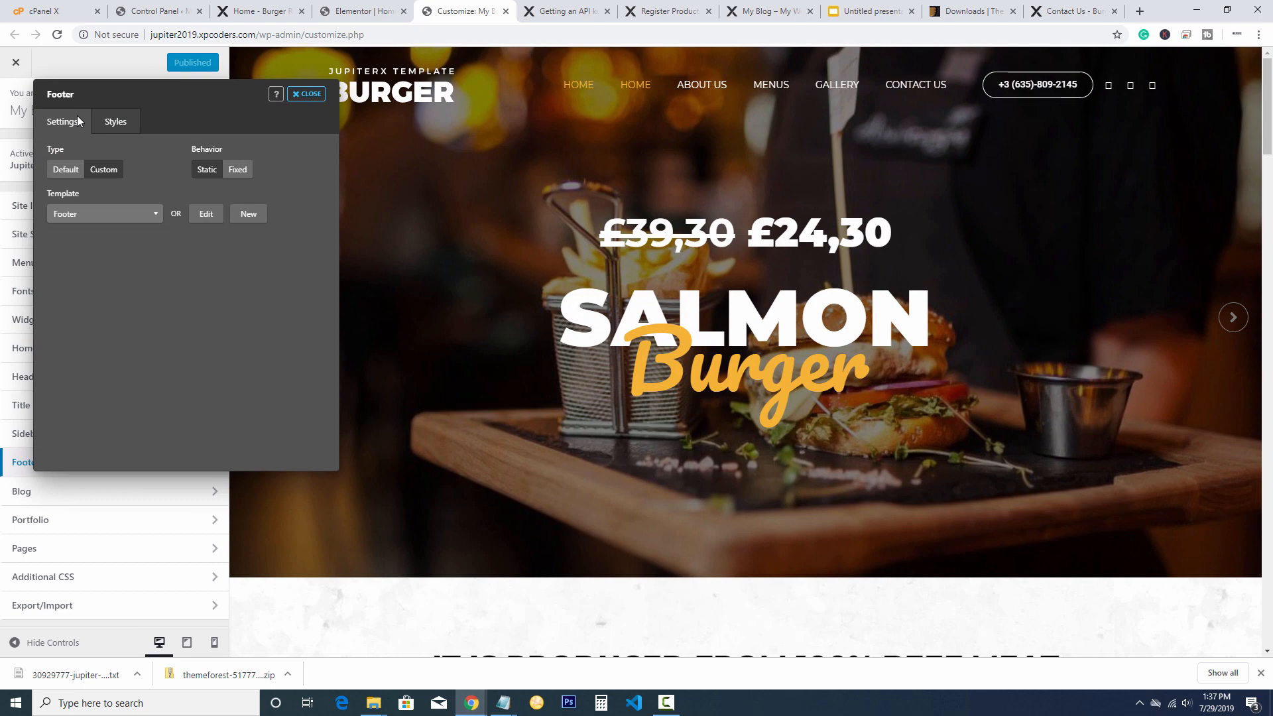
pyautogui.press('Return')
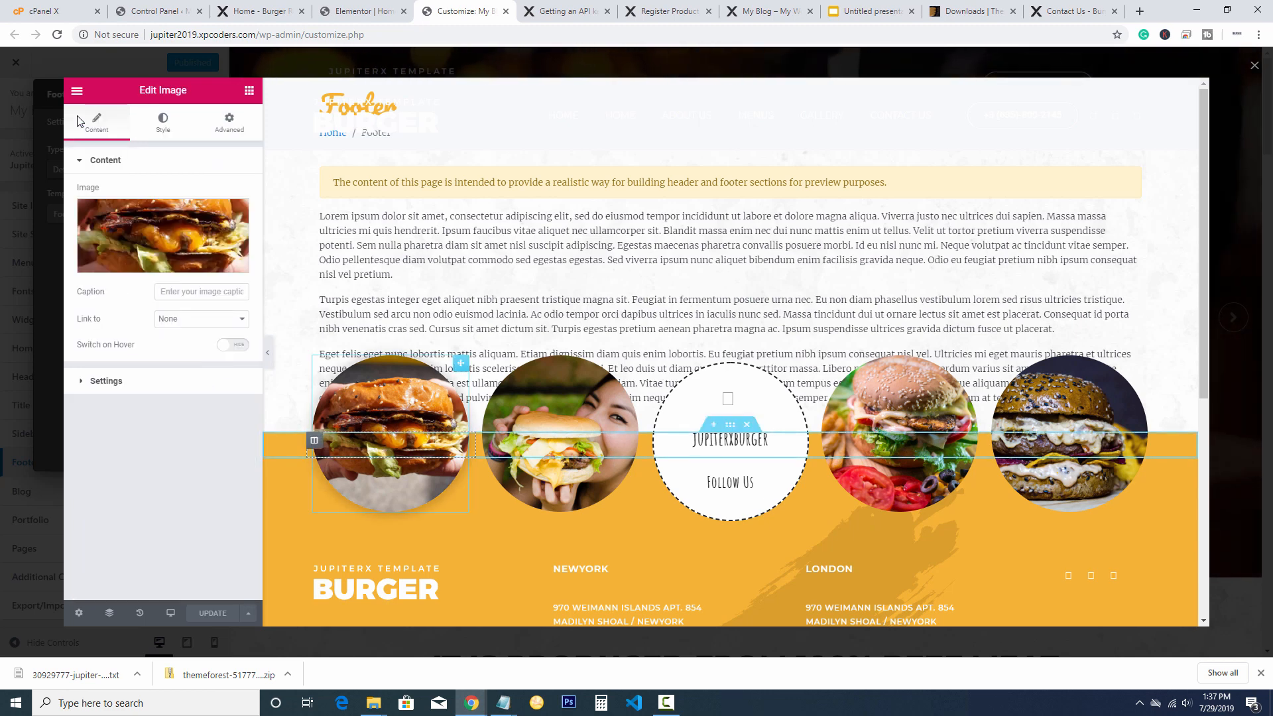
# Upload the 'eating' photo and place it in the first footer circle
pyautogui.click(236, 213)
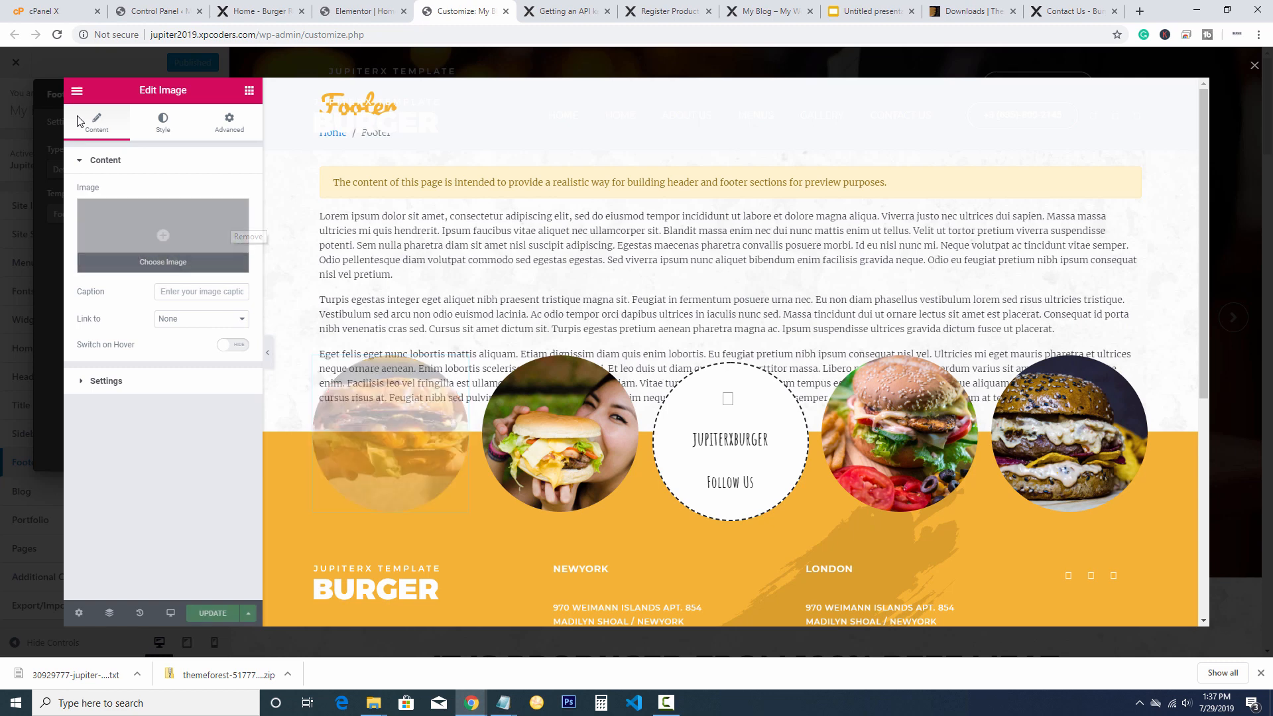
pyautogui.click(163, 236)
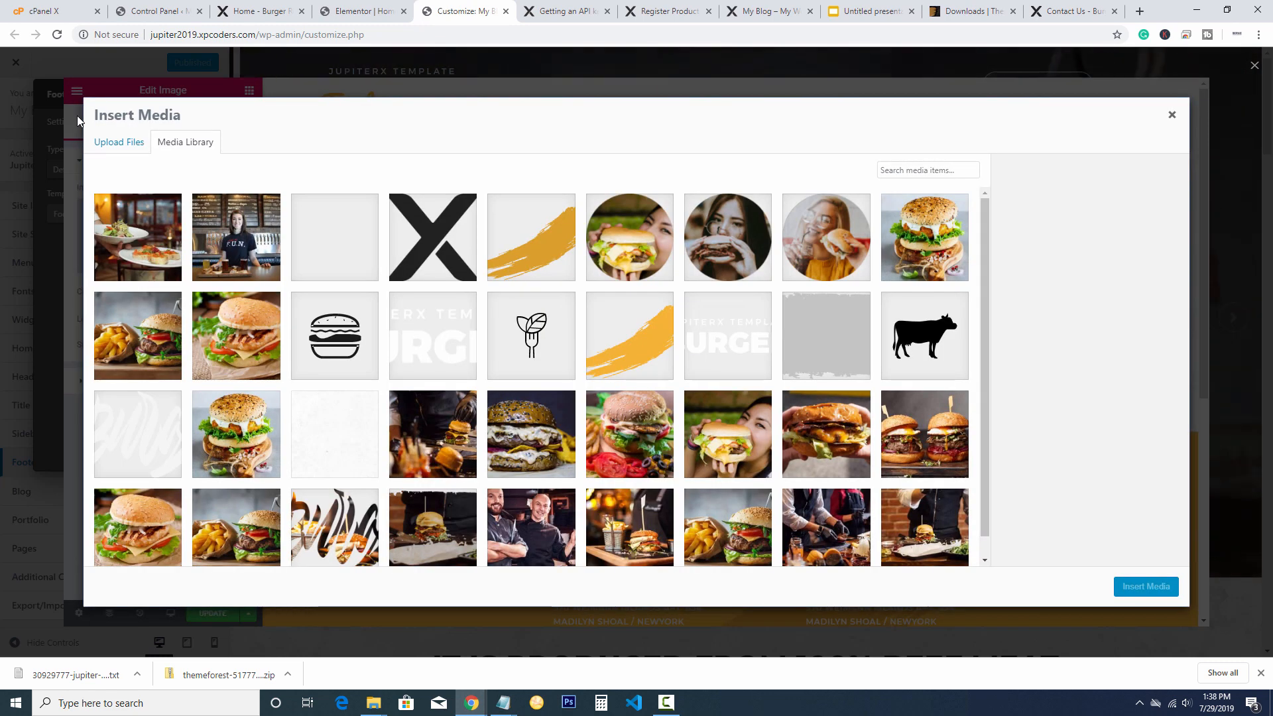
pyautogui.click(119, 142)
pyautogui.click(637, 343)
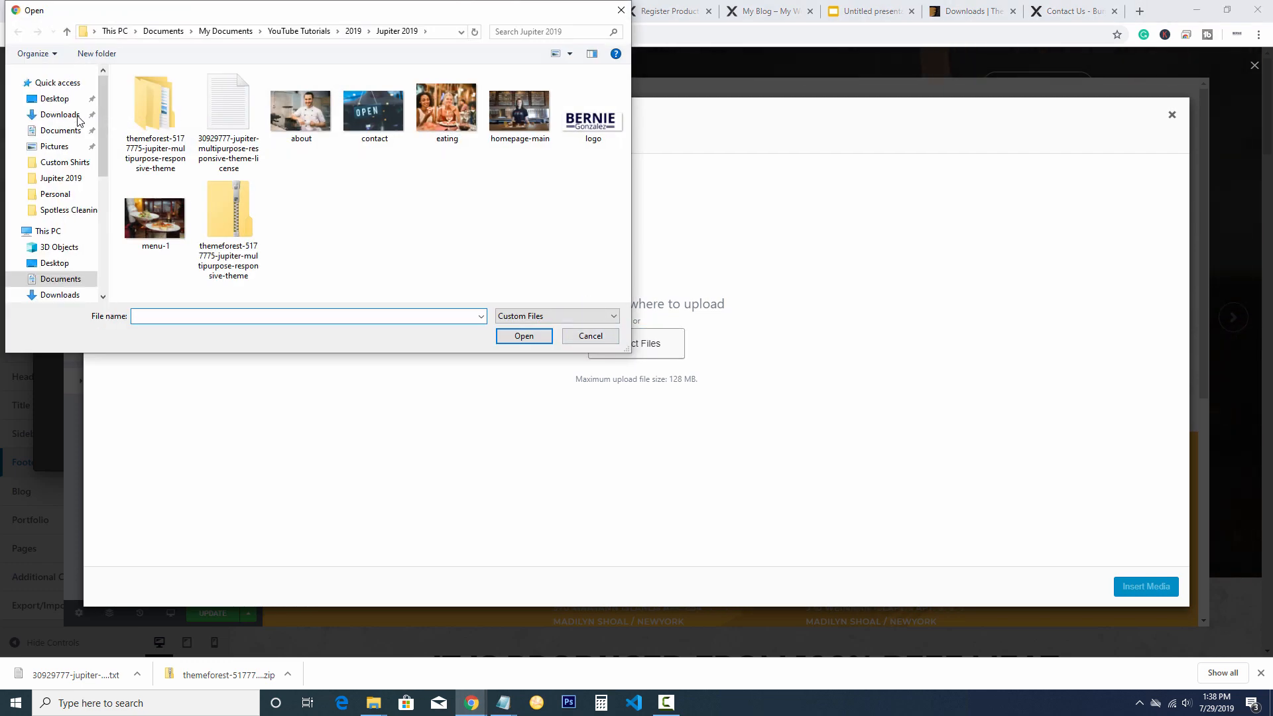
pyautogui.doubleClick(446, 108)
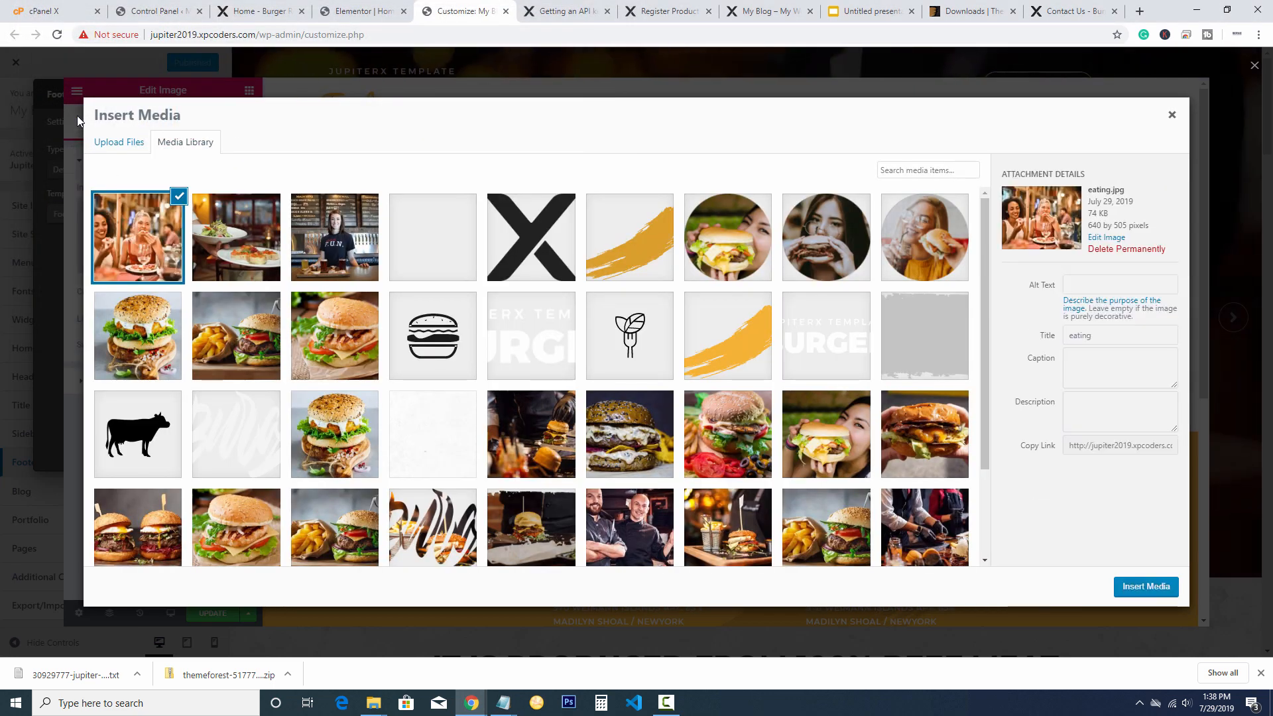
pyautogui.press('Return')
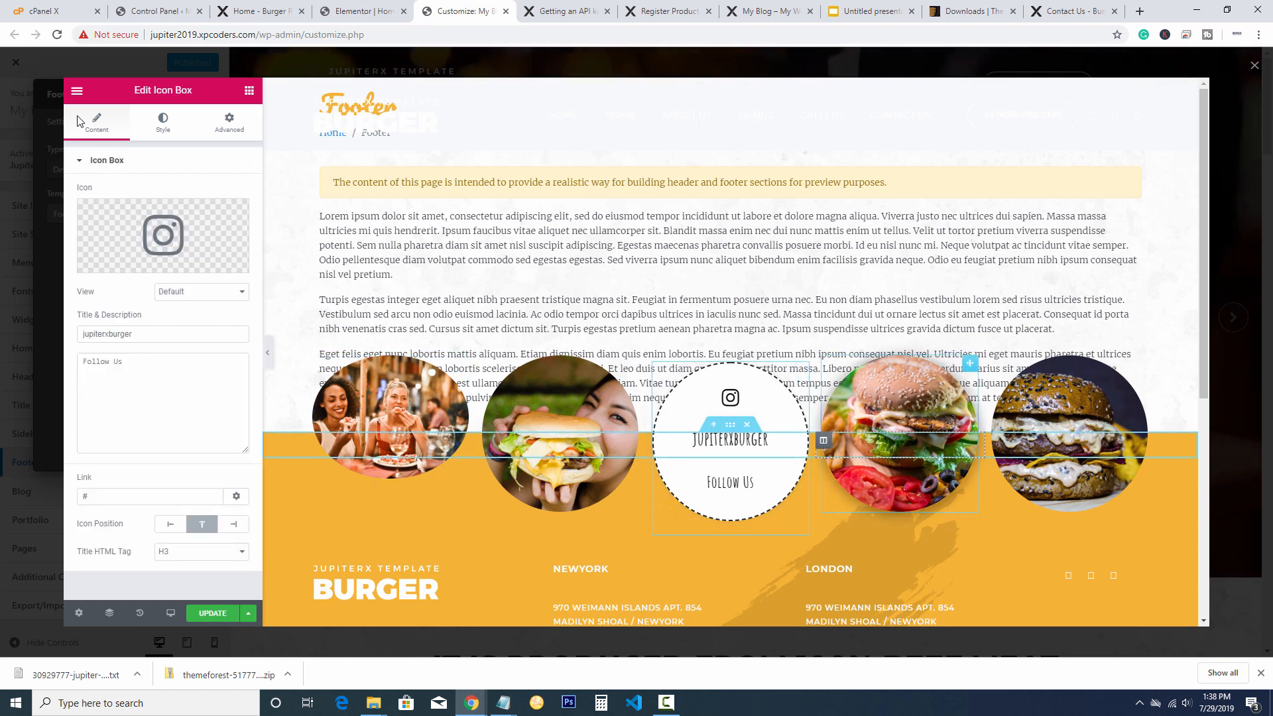
# Review the Follow Us box and footer, then close the footer template editor
pyautogui.rightClick(762, 395)
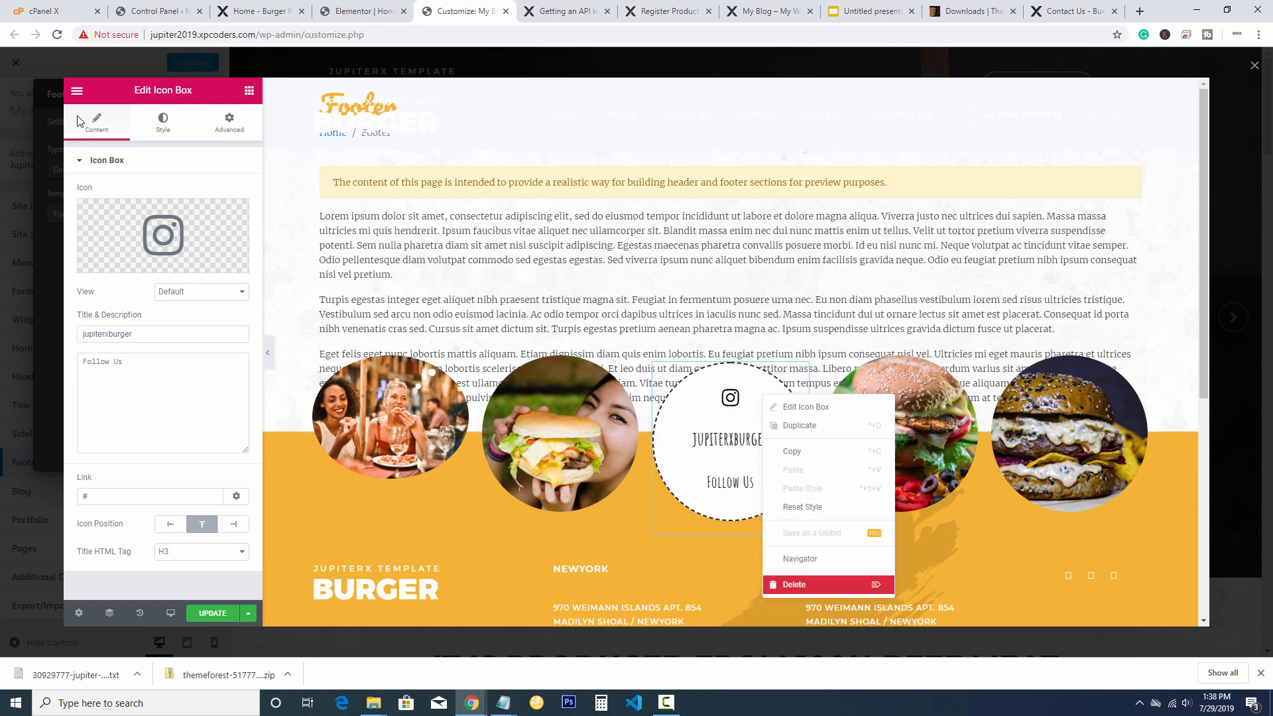
pyautogui.click(981, 298)
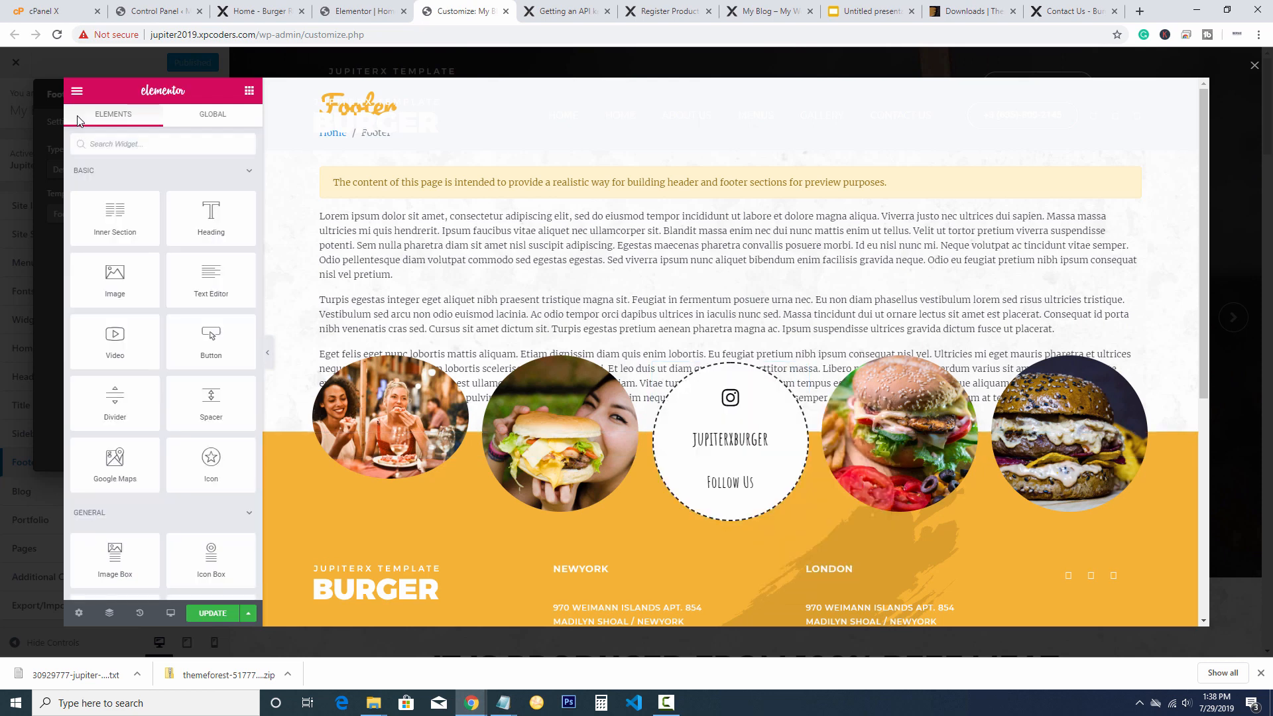
pyautogui.scroll(-4, 729, 351)
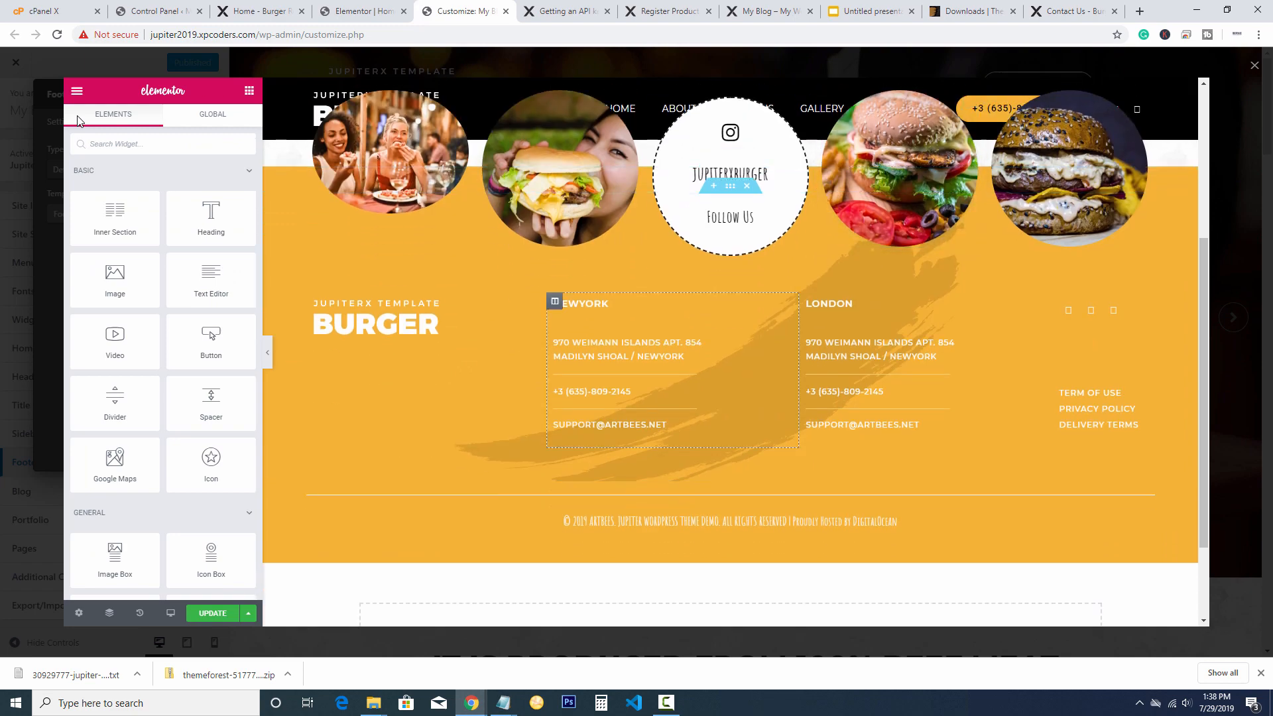
pyautogui.scroll(-2, 928, 398)
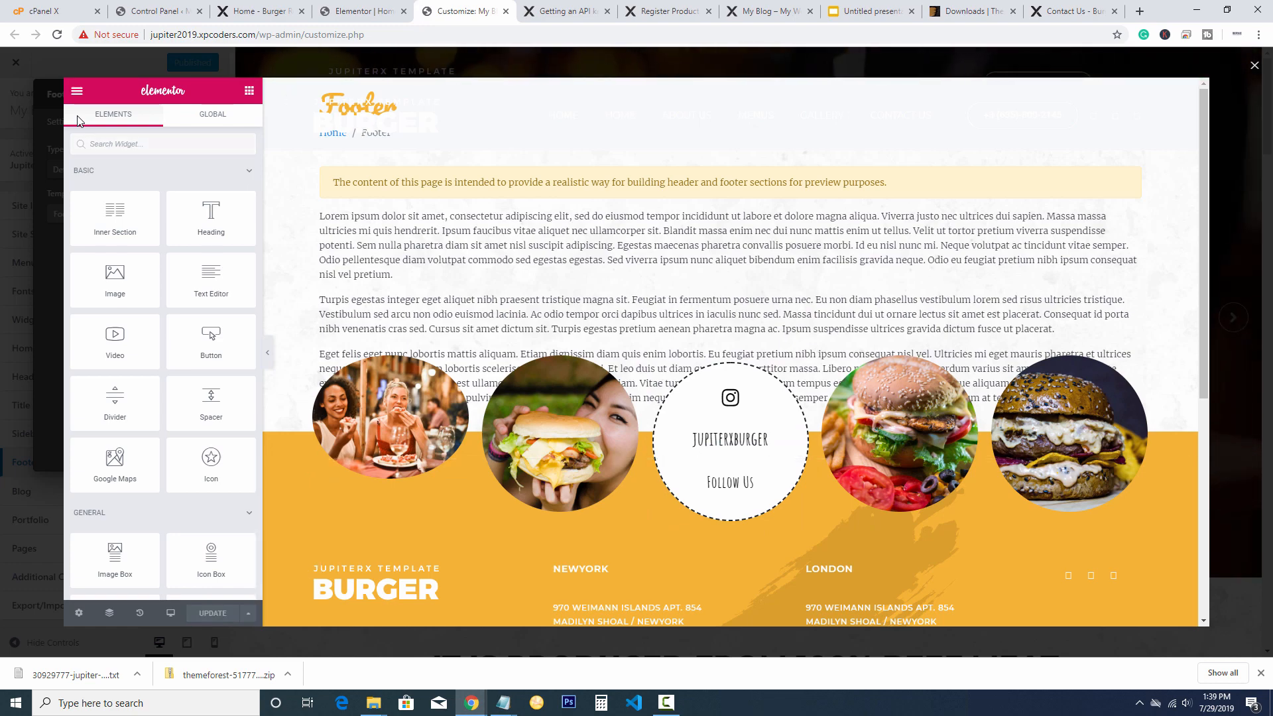
pyautogui.press('Escape')
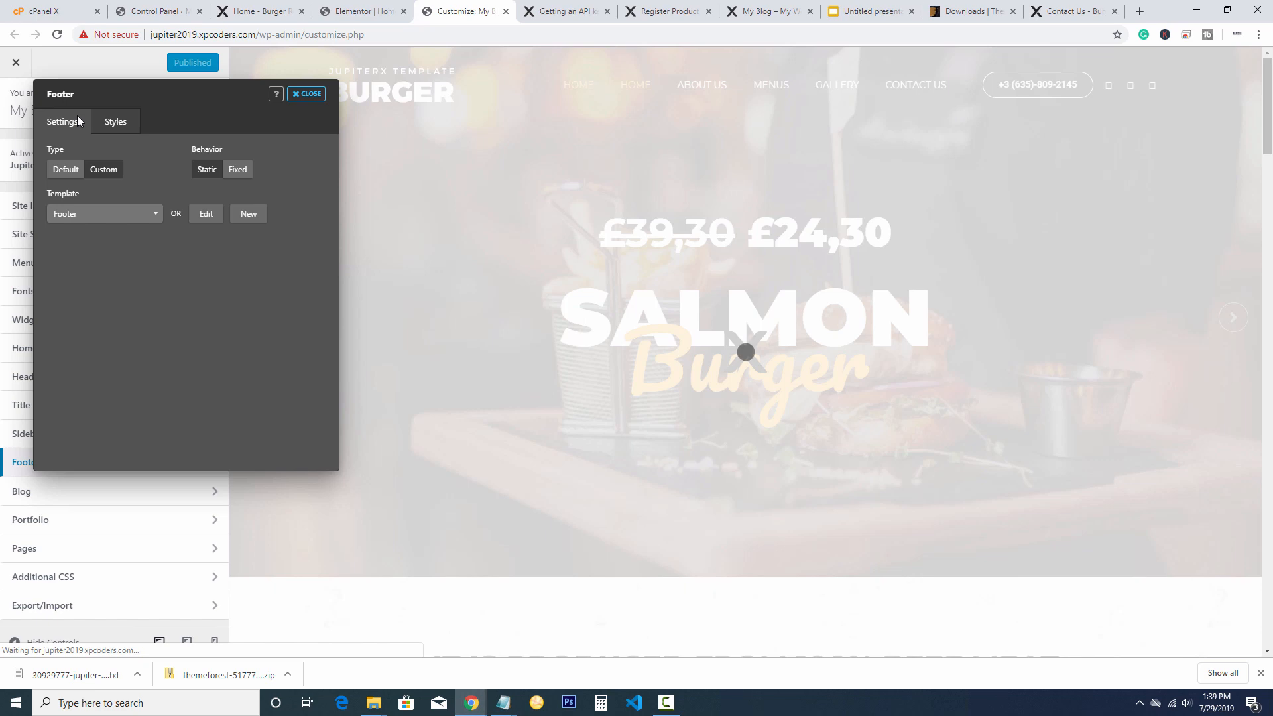
# Leave the footer settings and launch the Header template in Elementor
pyautogui.press('Escape')
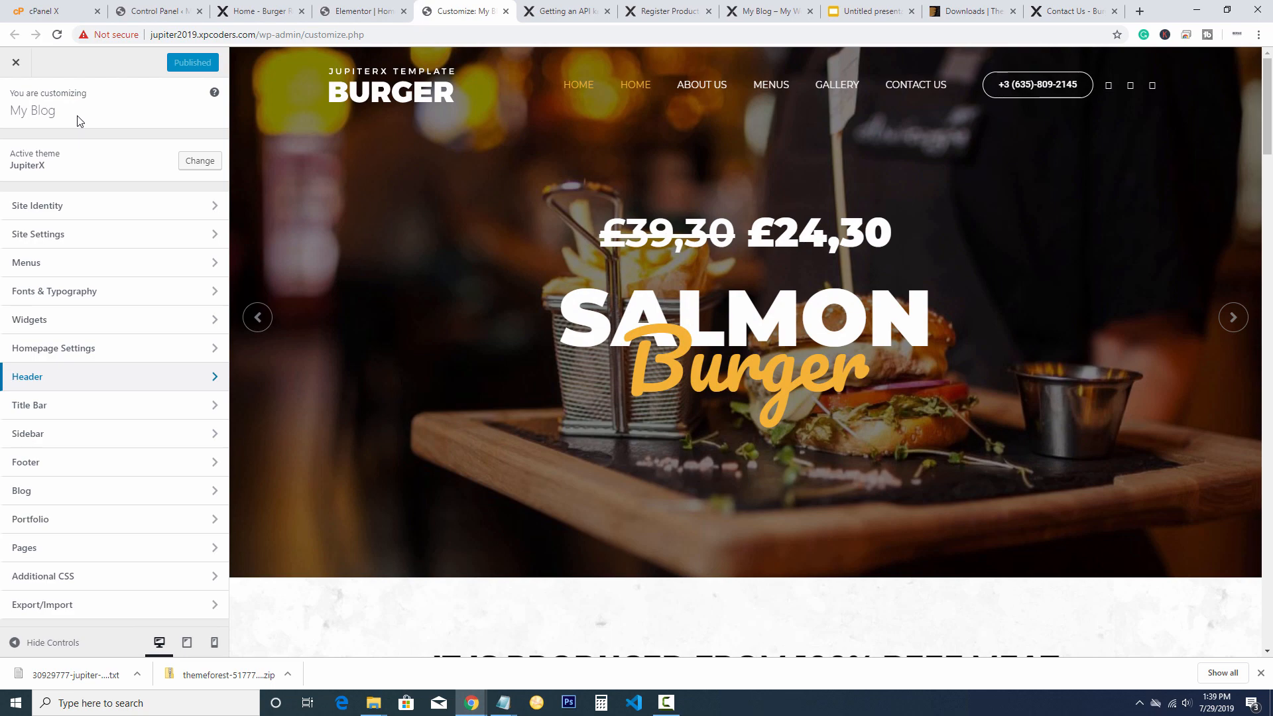
pyautogui.press('Return')
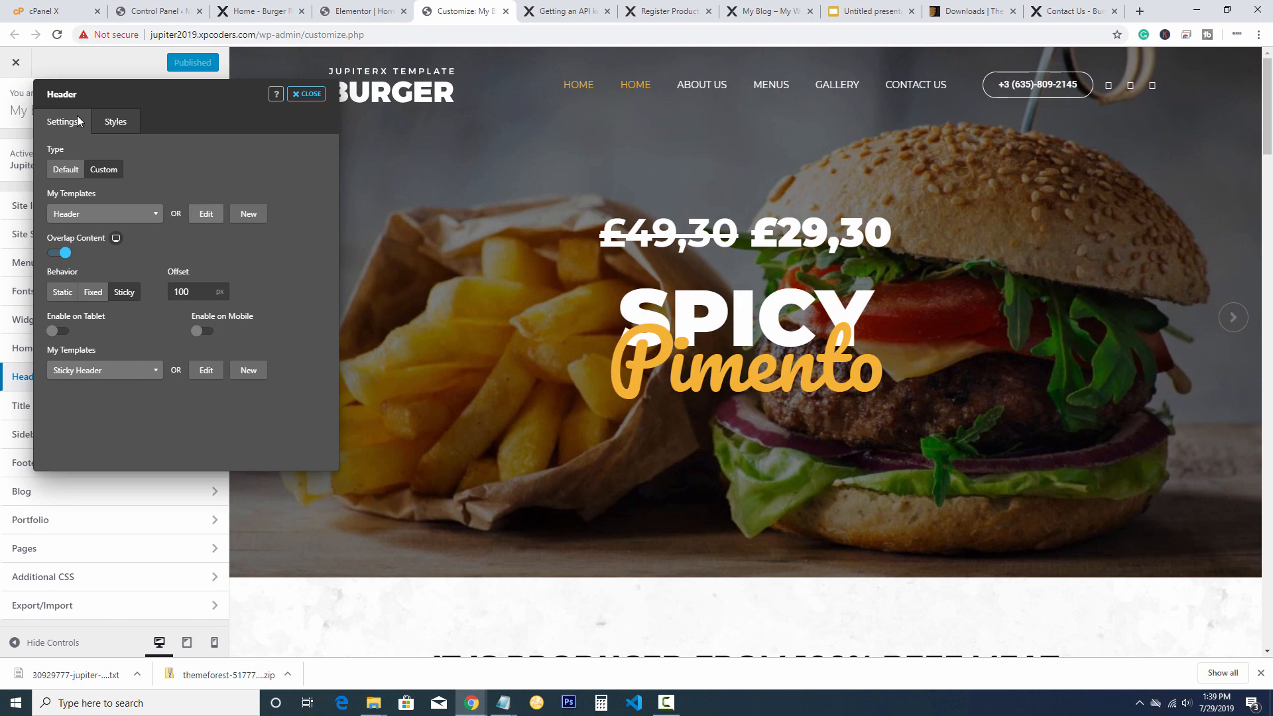
pyautogui.press('Return')
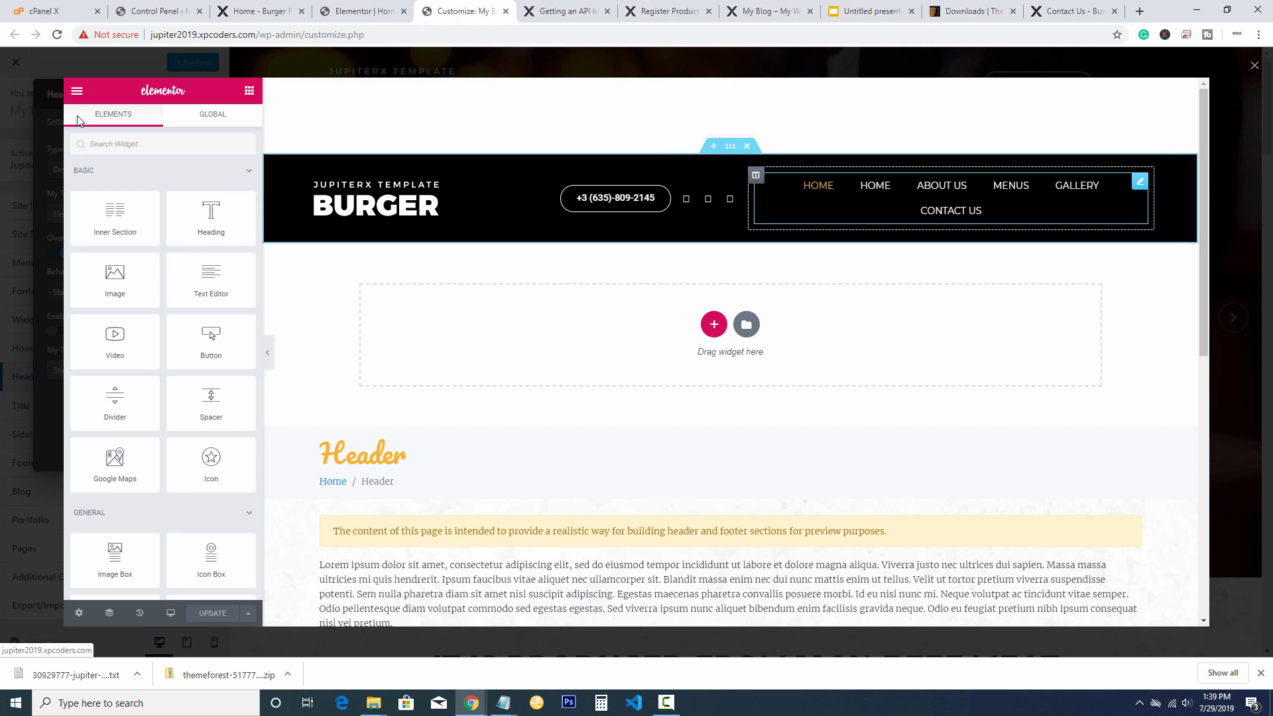
# Inspect the Nav Menu widget's Style and Content settings, then close the header editor unchanged
pyautogui.click(615, 198)
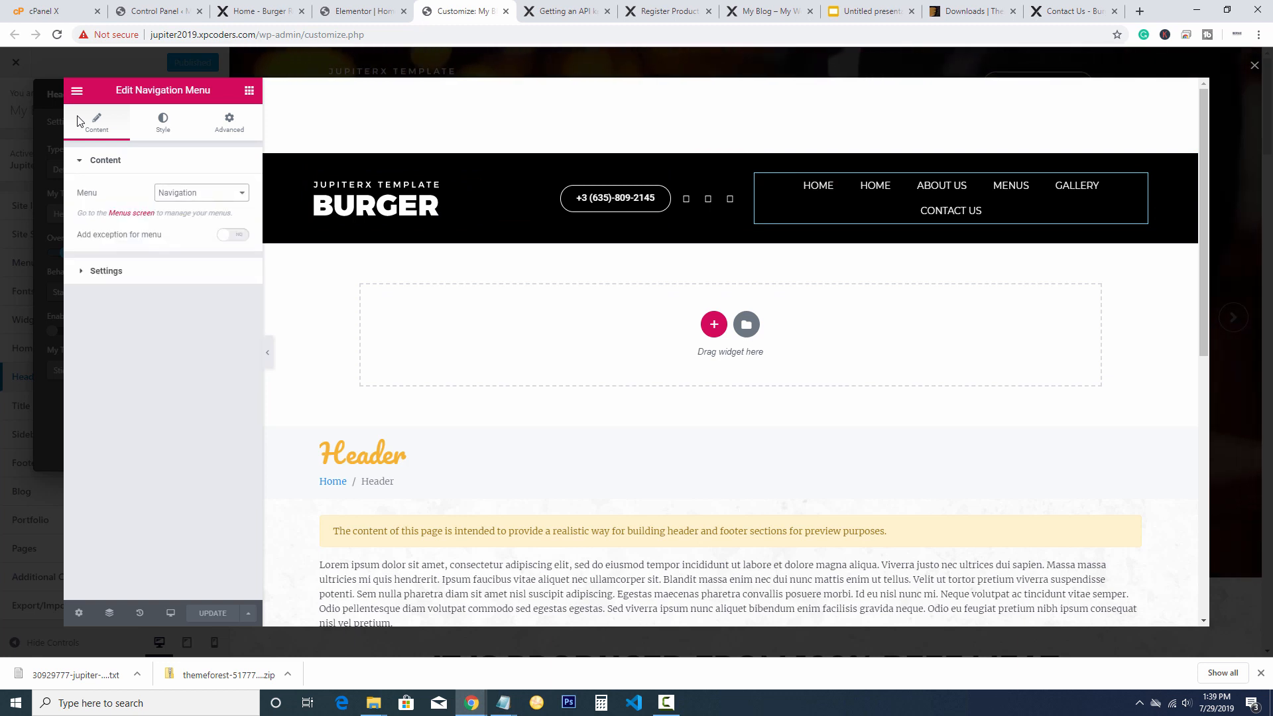
pyautogui.click(163, 123)
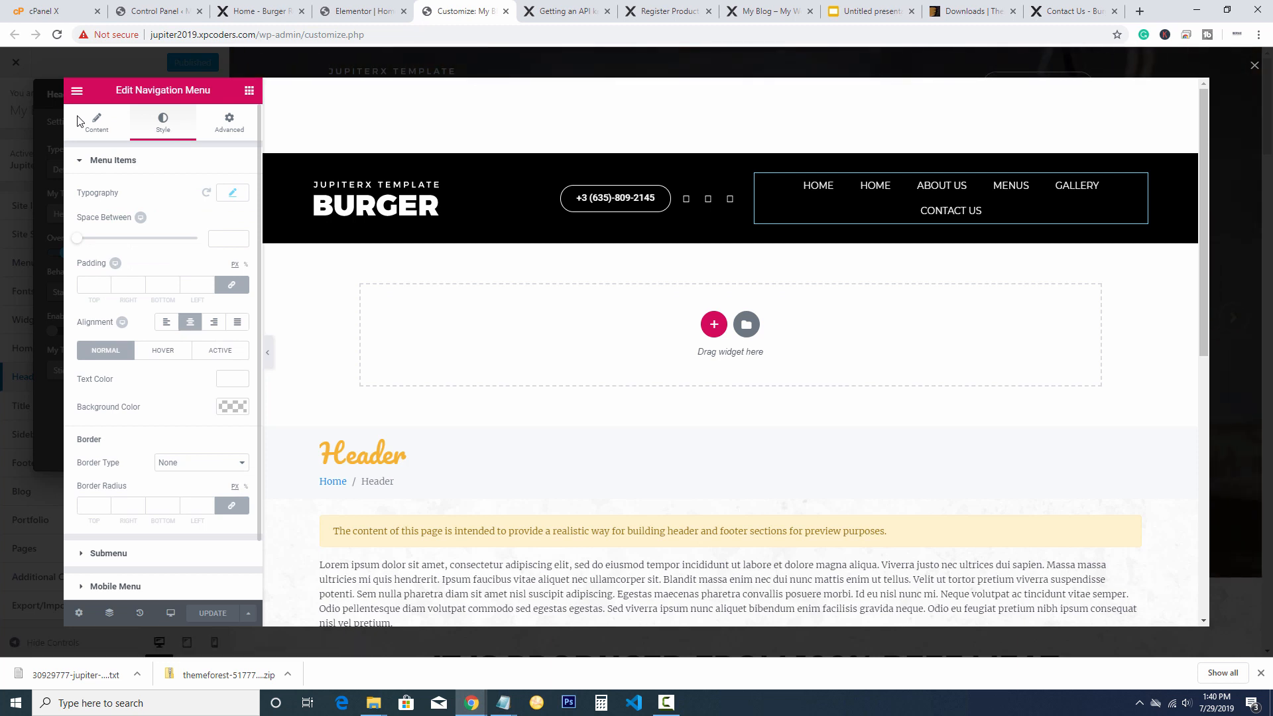
pyautogui.click(80, 121)
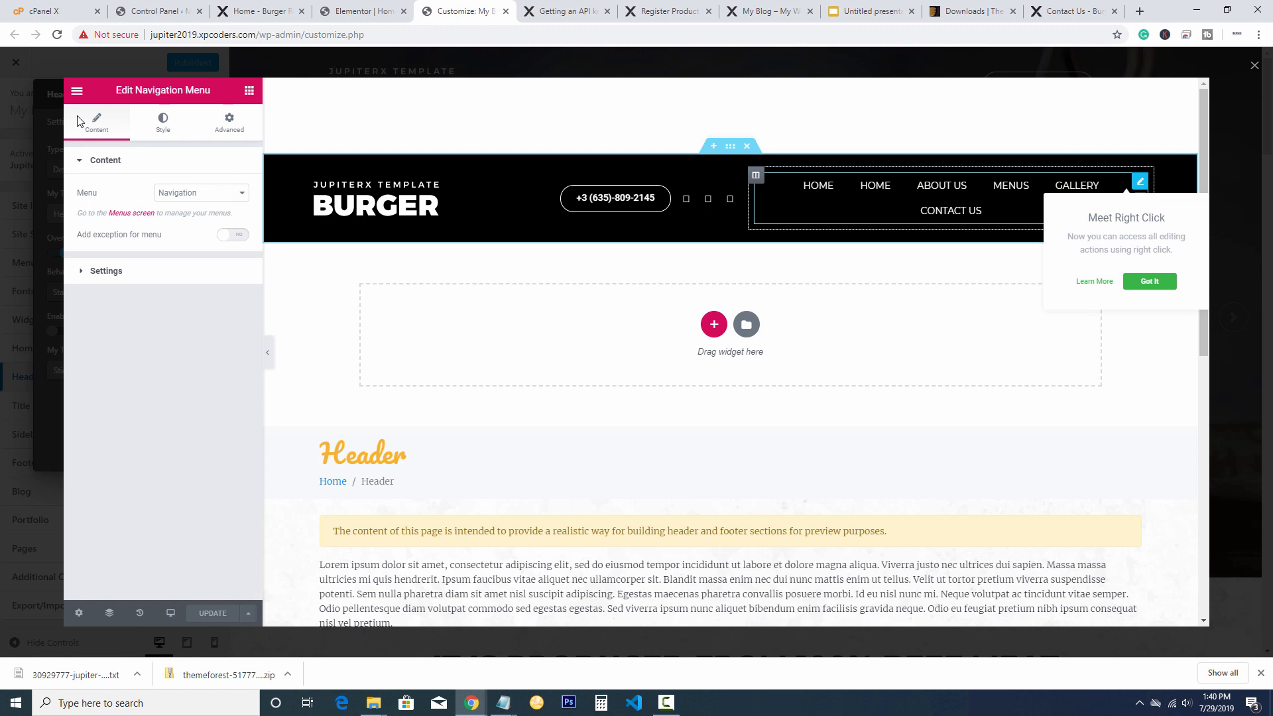
pyautogui.click(1149, 282)
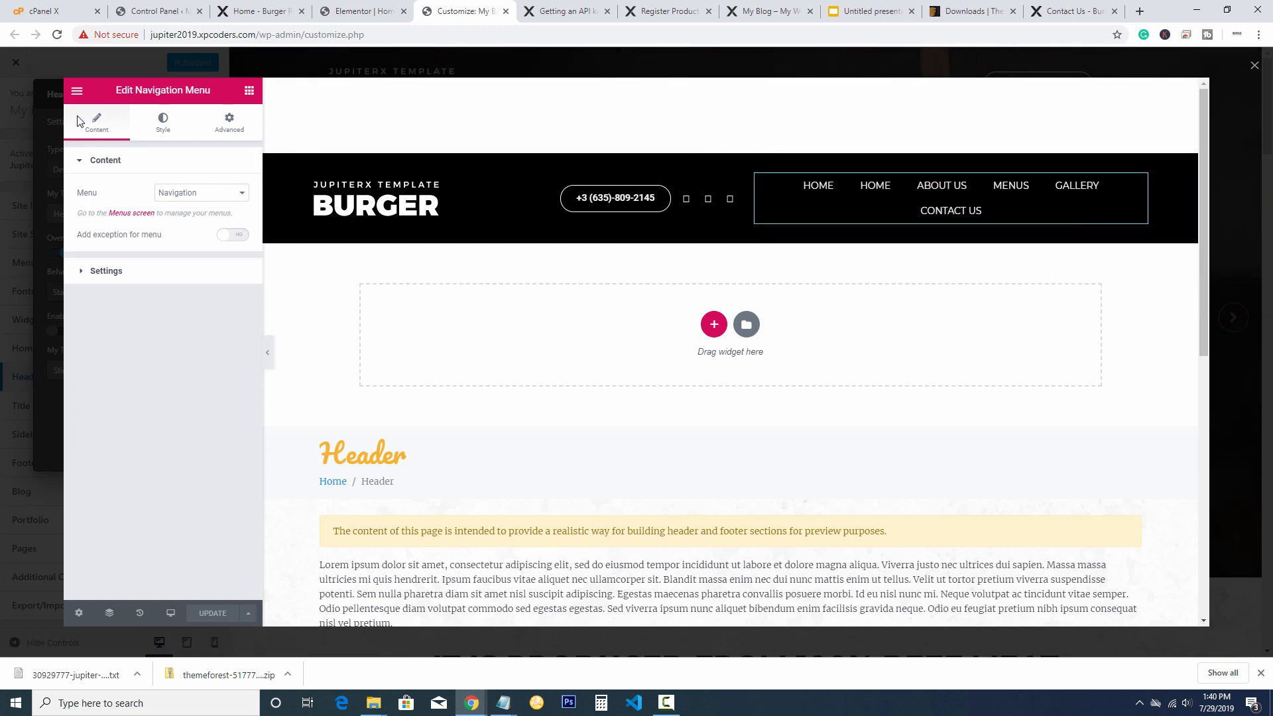
pyautogui.click(77, 91)
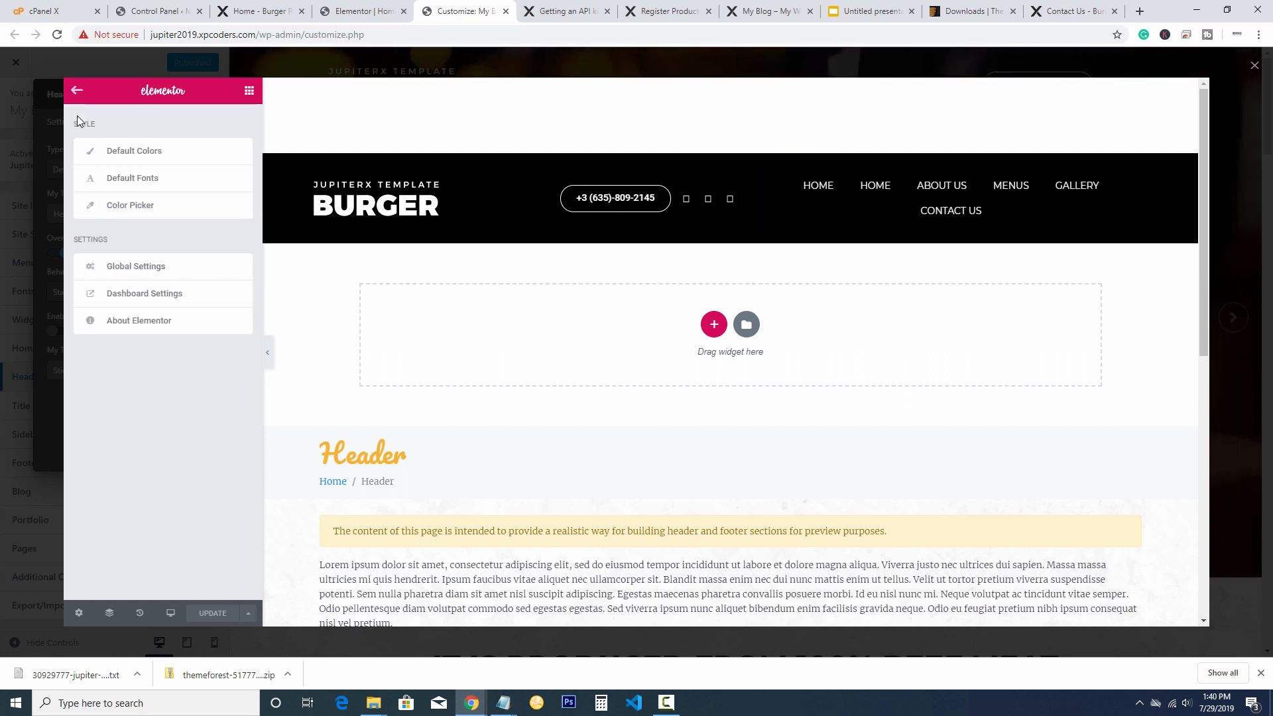
pyautogui.click(77, 91)
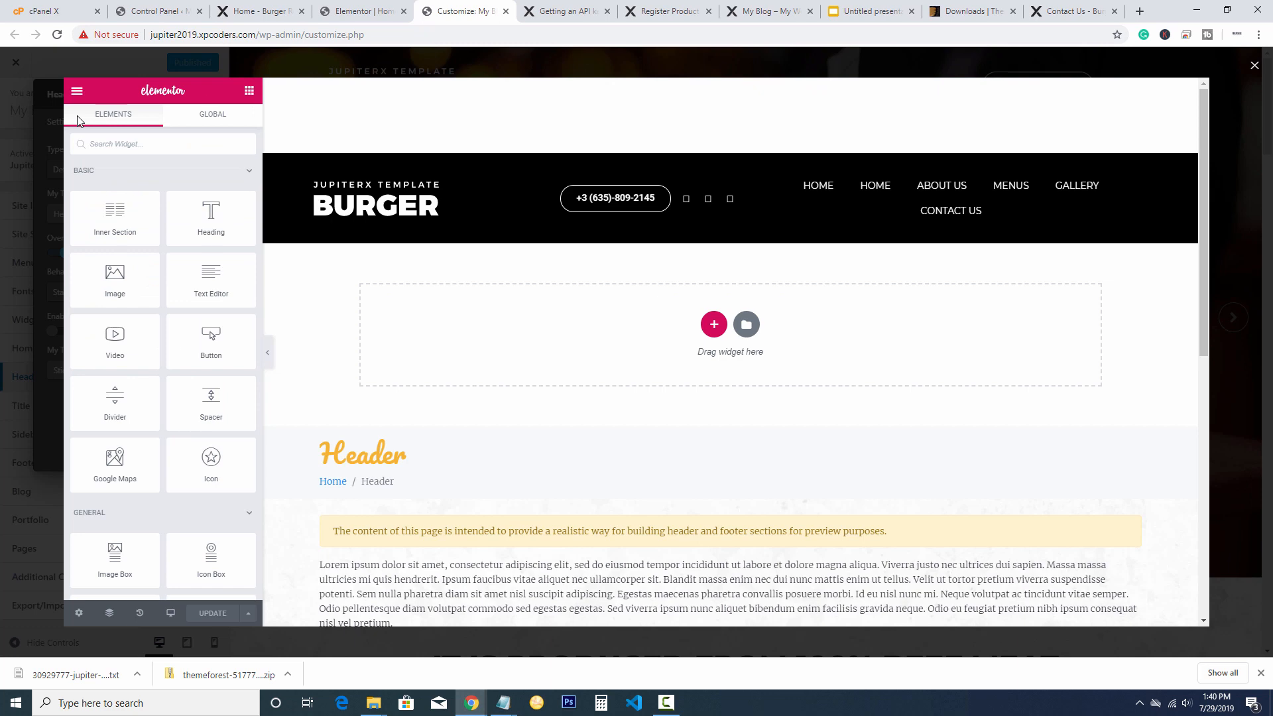
pyautogui.press('Escape')
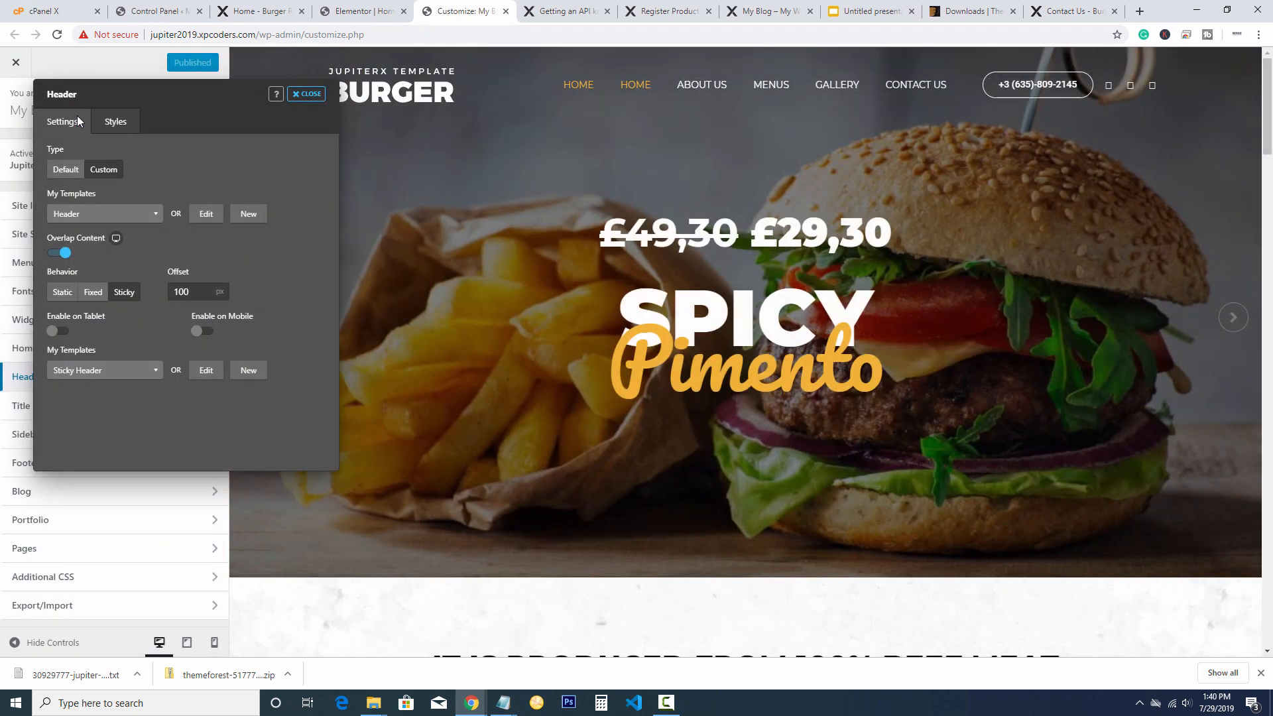
# In Customizer Menus, confirm Navigation remains the primary location's menu
pyautogui.press('Escape')
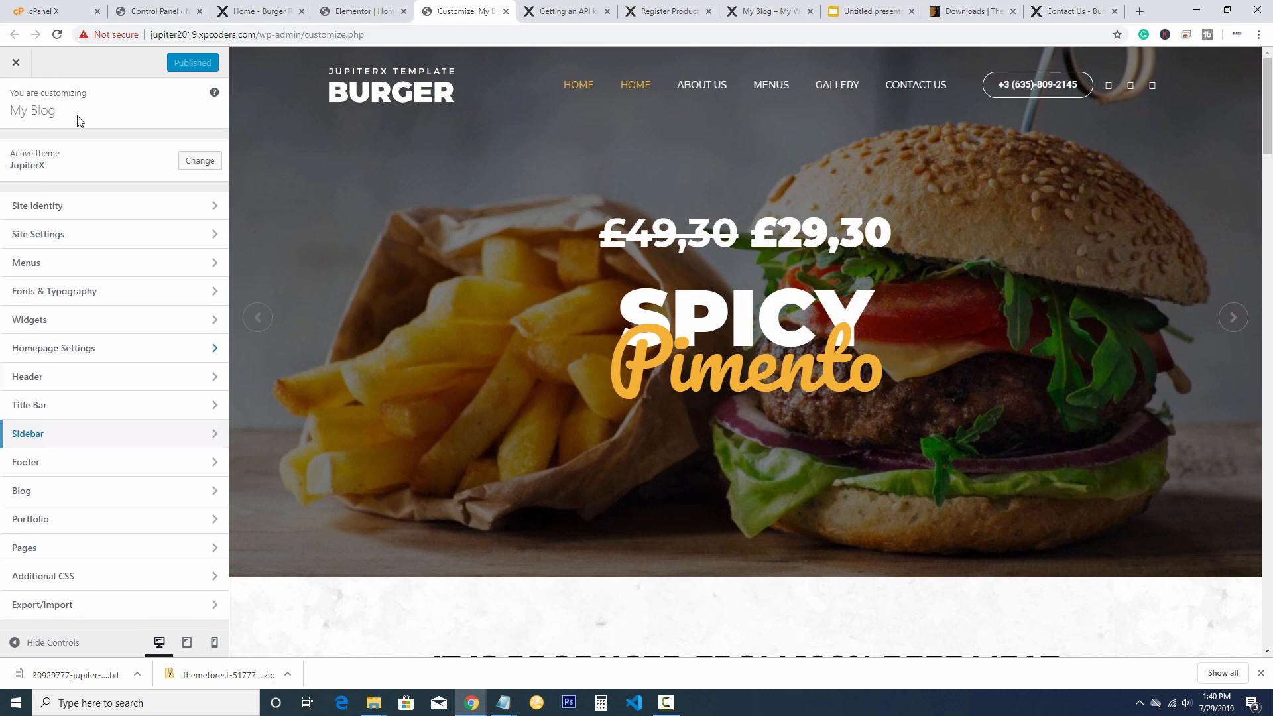
pyautogui.press('Return')
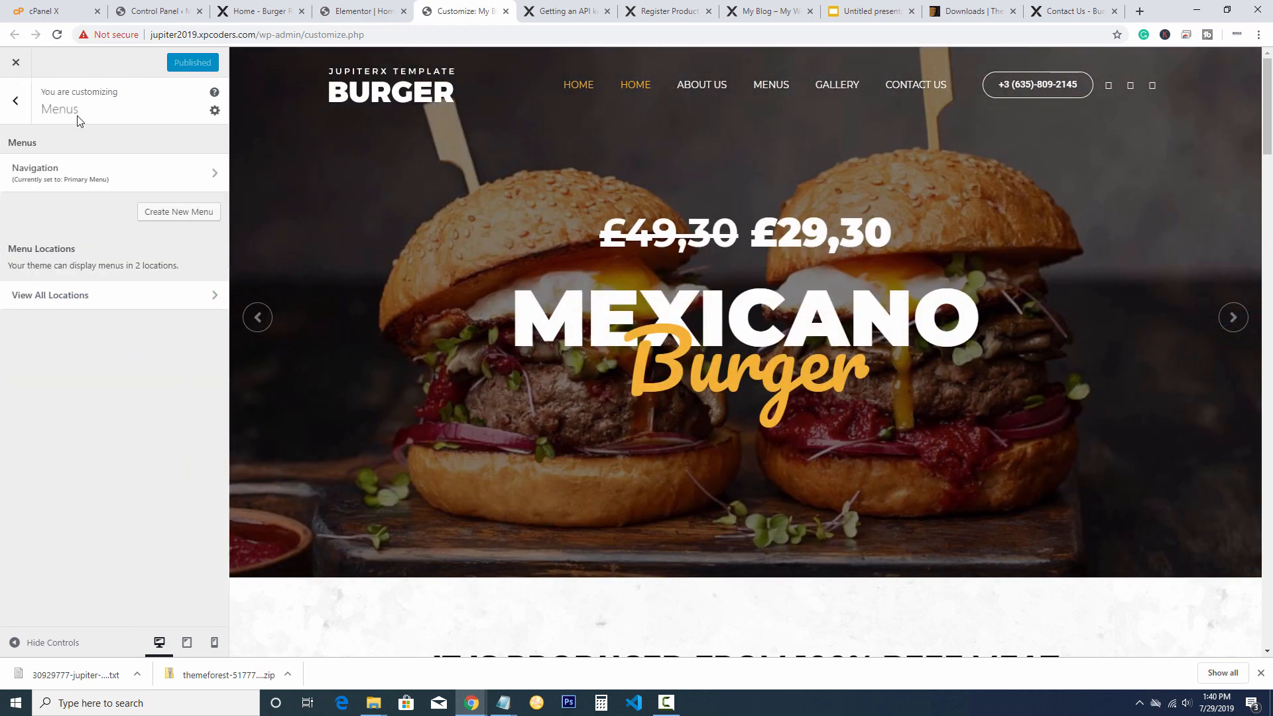
pyautogui.press('Return')
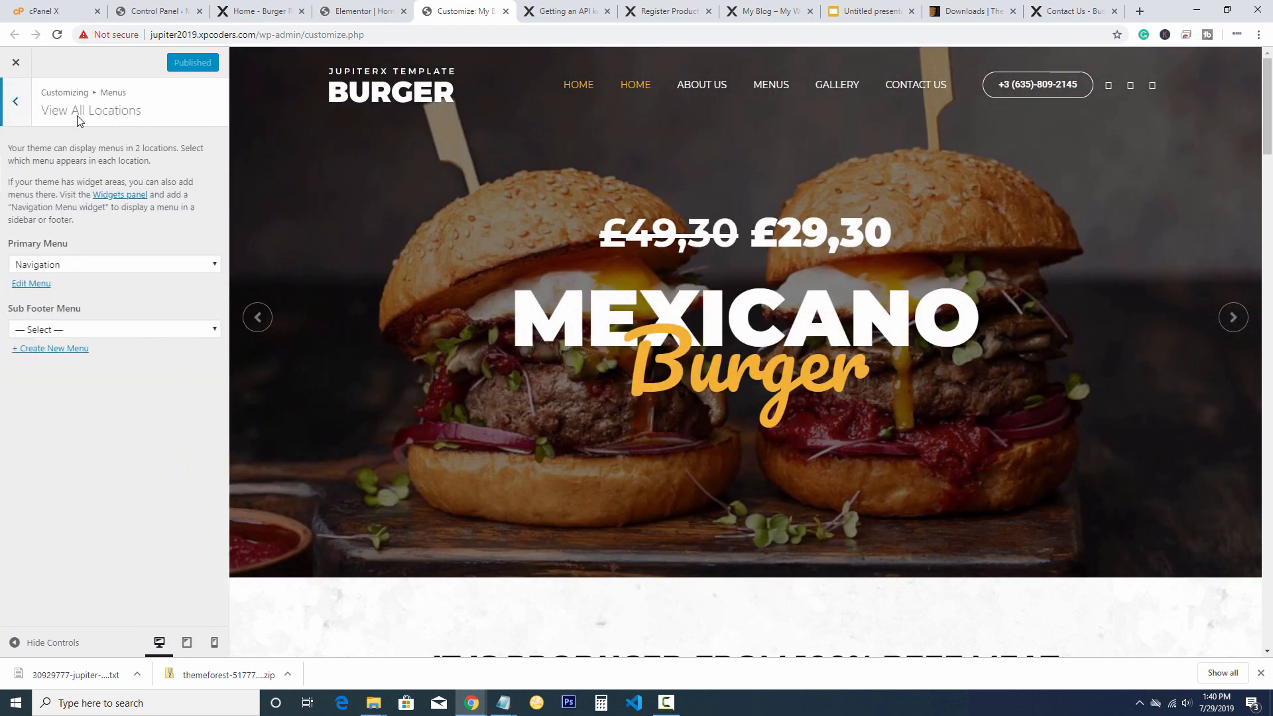
pyautogui.press('Tab')
pyautogui.press('Tab')
pyautogui.press('space')
pyautogui.press('Escape')
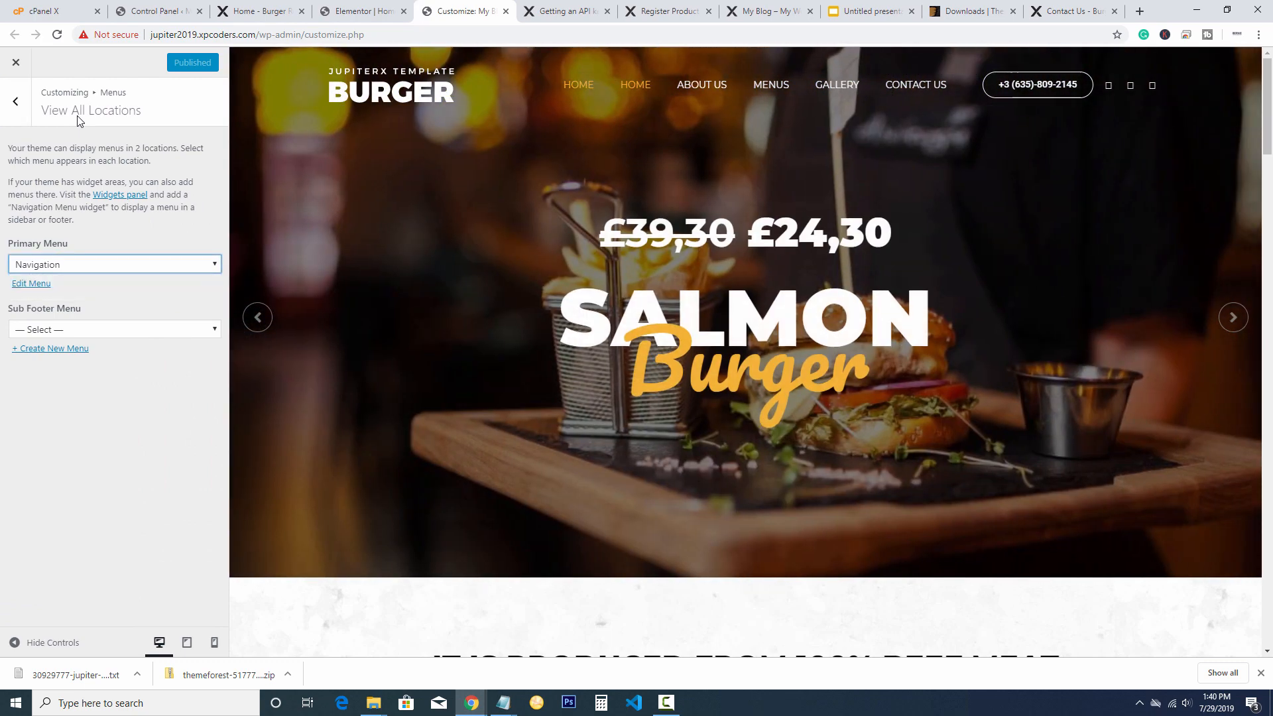
# Edit the Navigation menu, moving Contact Us above Gallery
pyautogui.press('Tab')
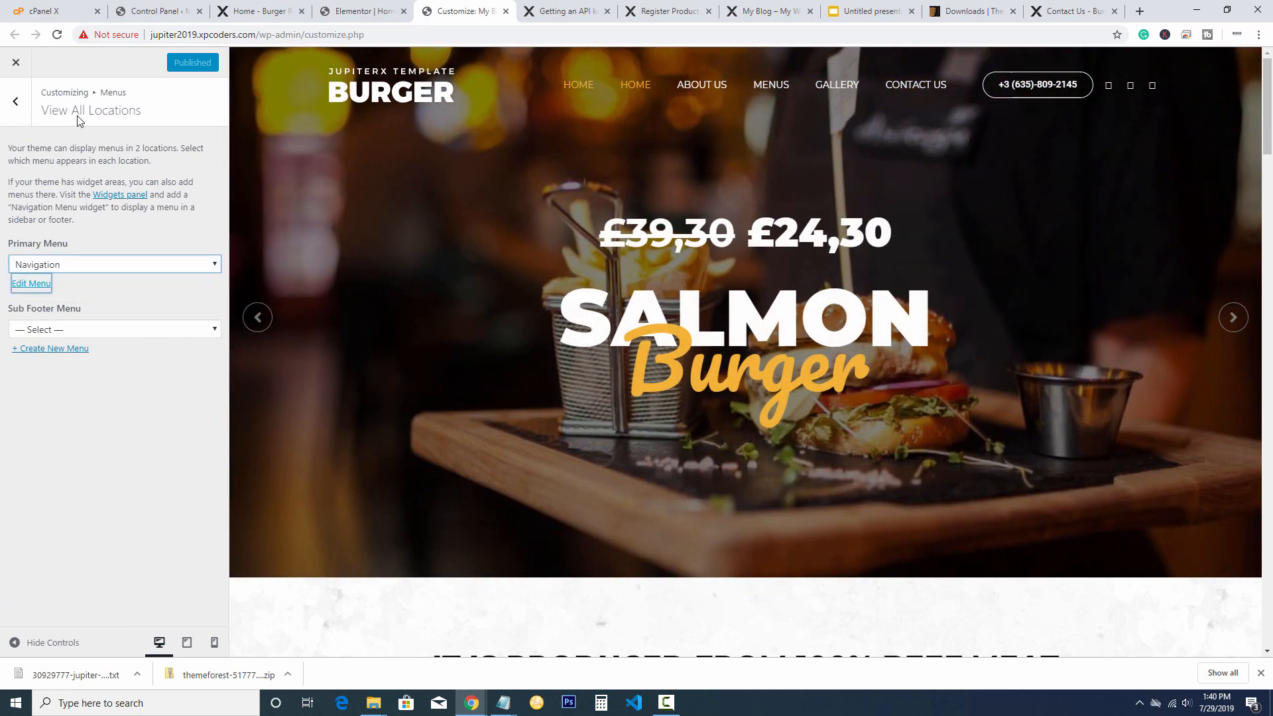
pyautogui.press('Return')
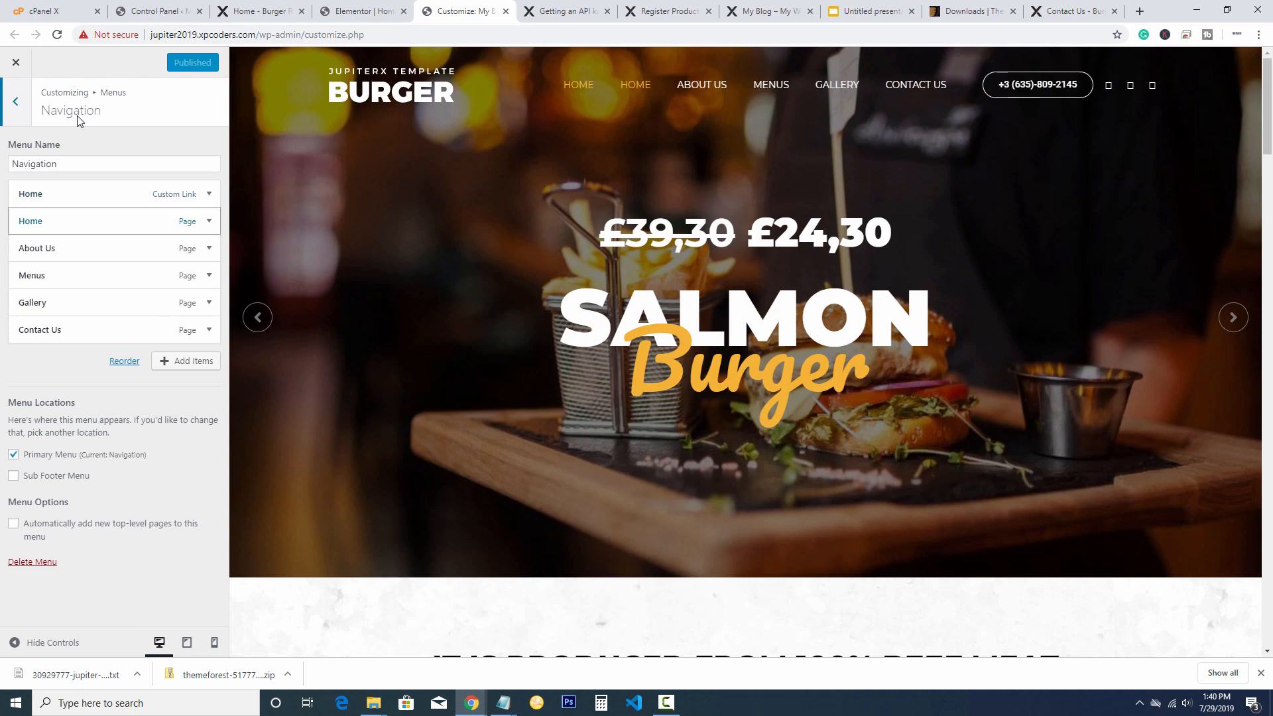
pyautogui.press('Up')
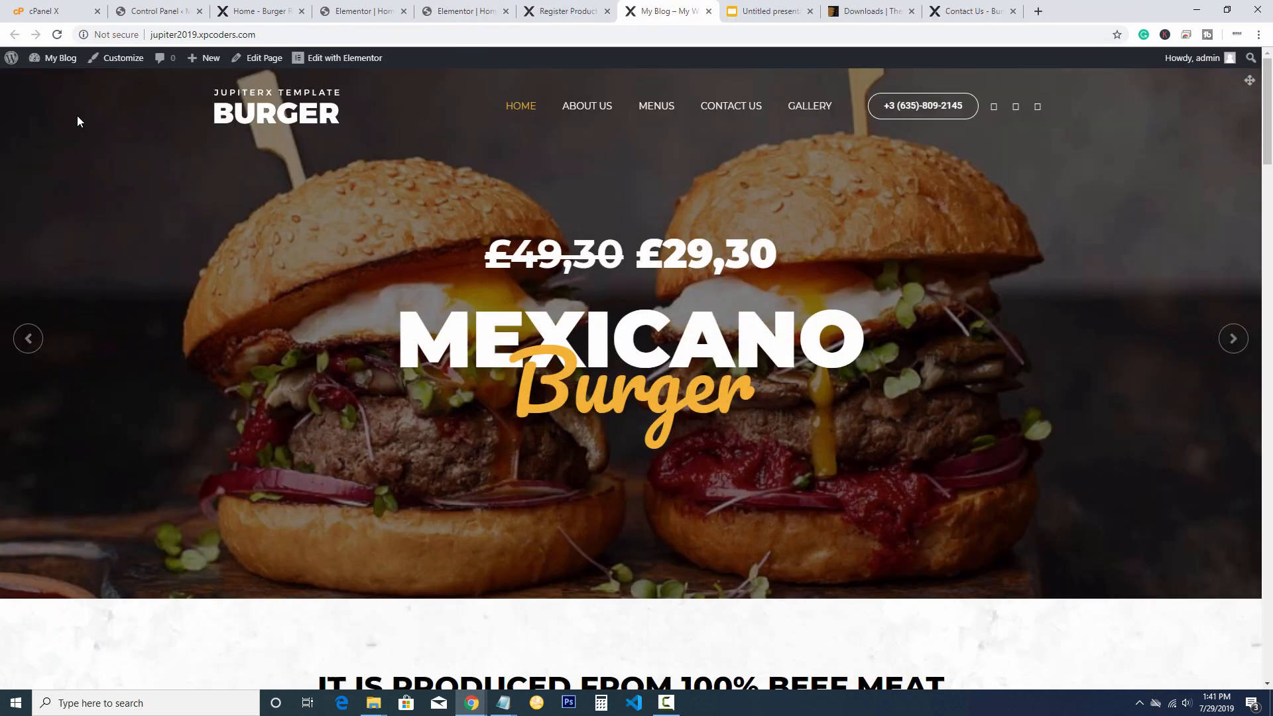
# Scroll the live homepage and reload it twice to confirm the new menu order
pyautogui.scroll(-8, 78, 121)
pyautogui.scroll(-15, 78, 122)
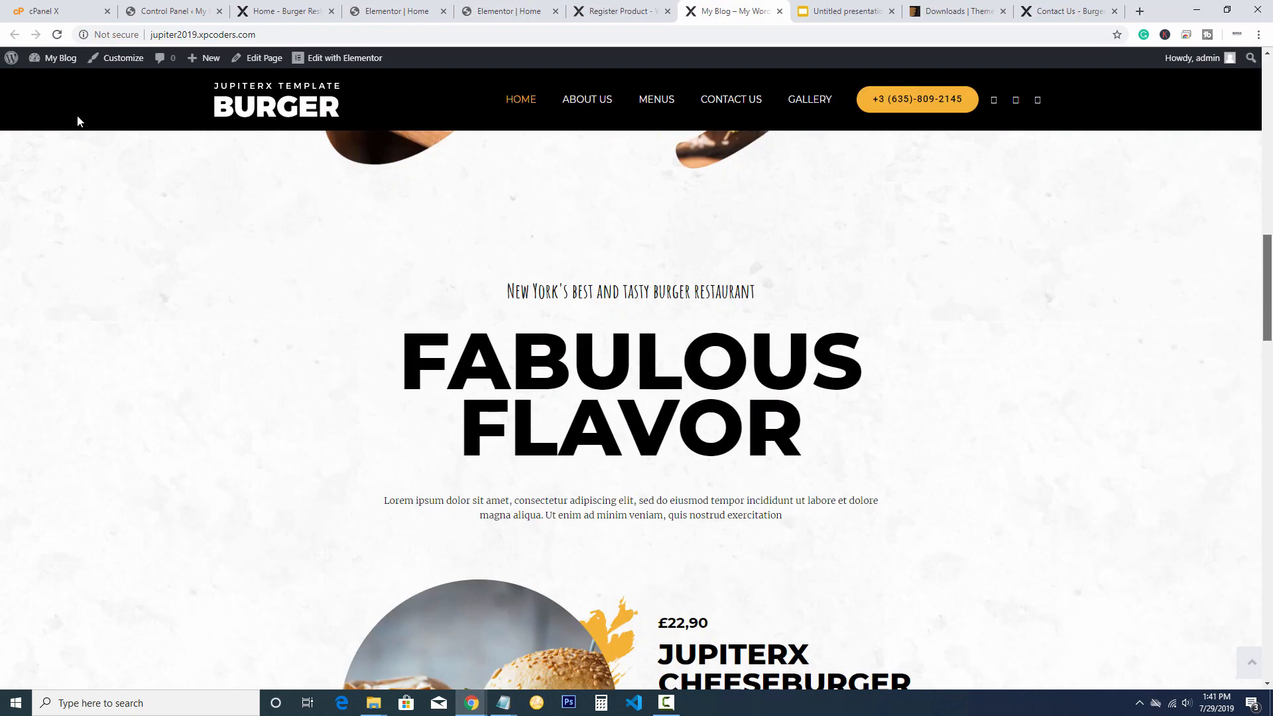
pyautogui.scroll(-15, 77, 121)
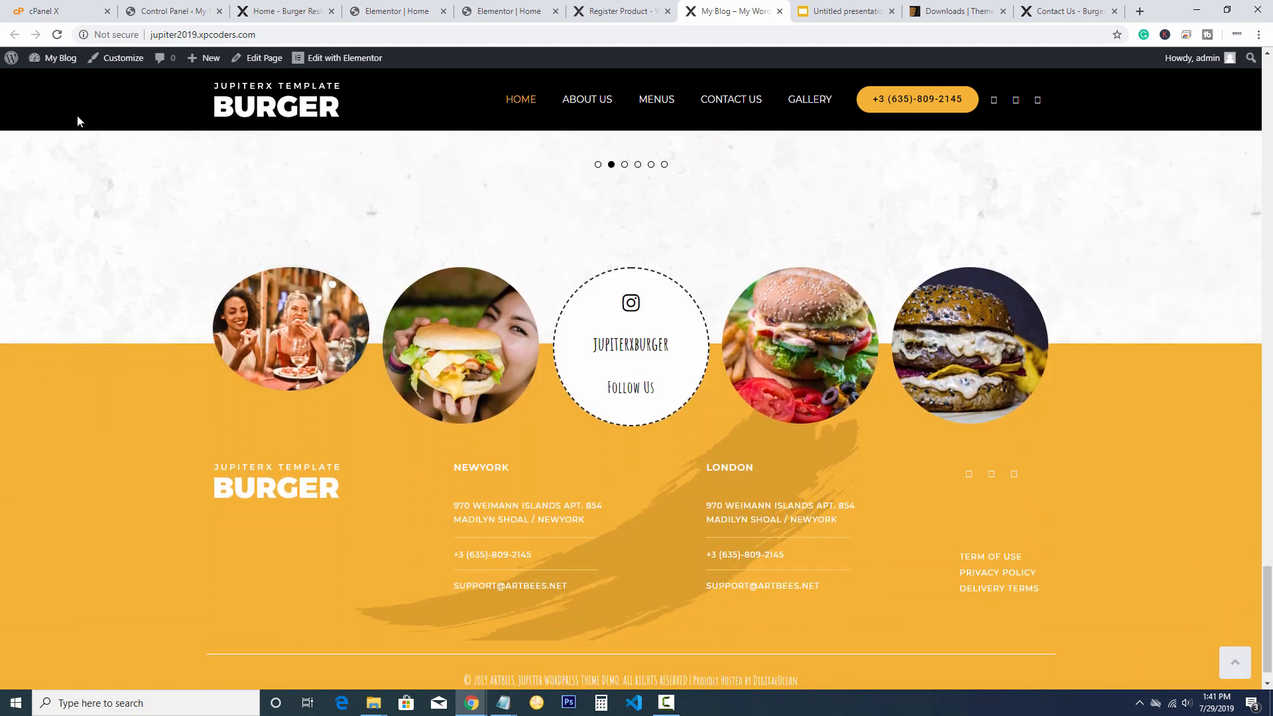
pyautogui.scroll(10, 77, 121)
pyautogui.moveTo(1266, 351); pyautogui.dragTo(1266, 342)
pyautogui.click(57, 34)
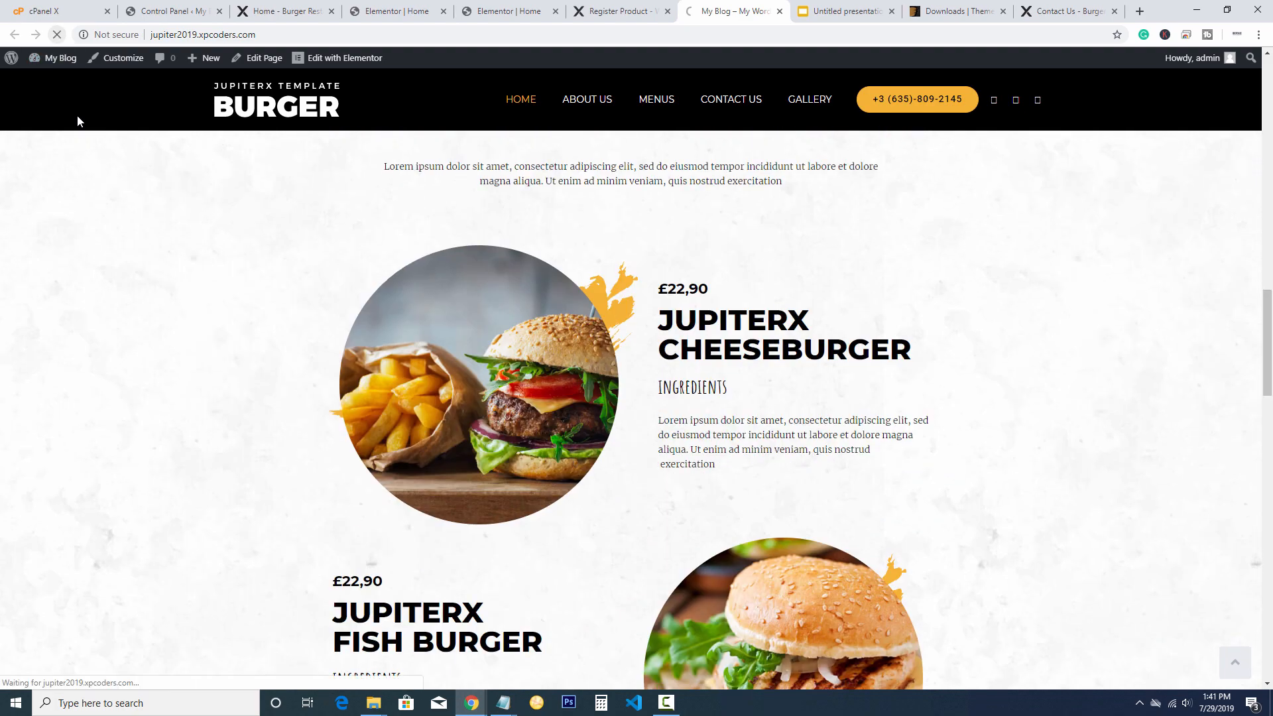
pyautogui.scroll(20, 78, 122)
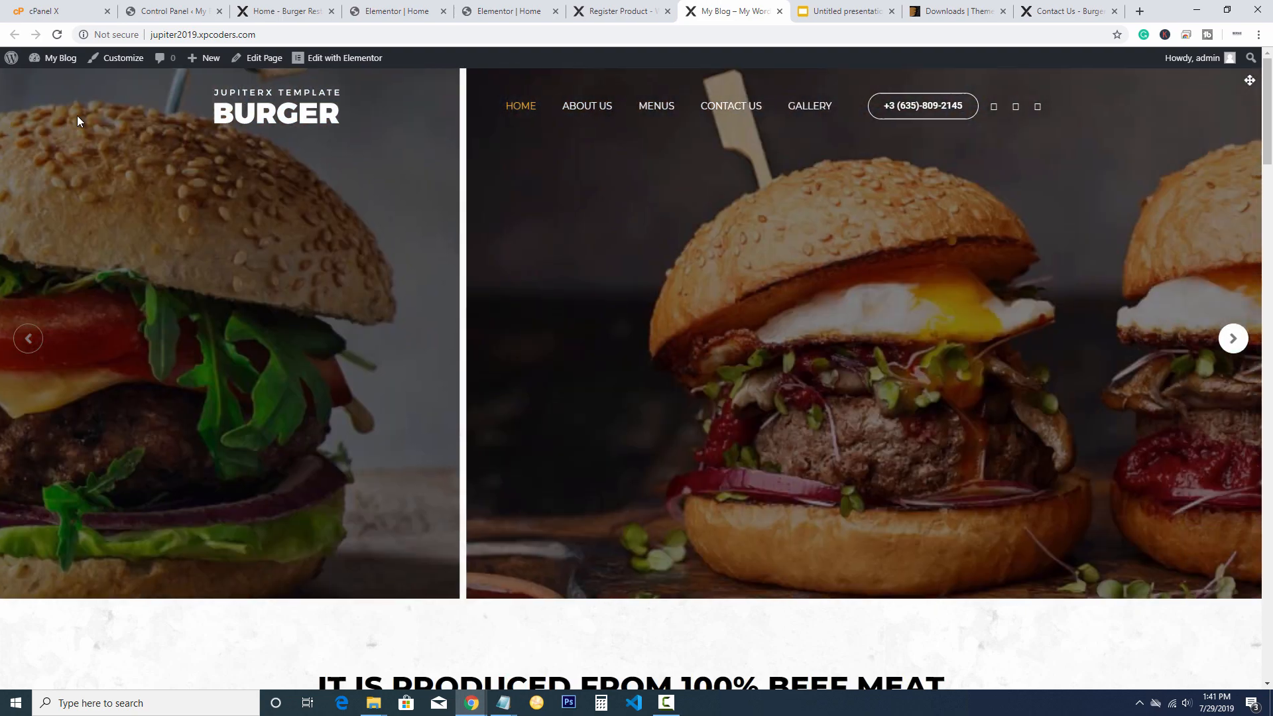
pyautogui.press('F5')
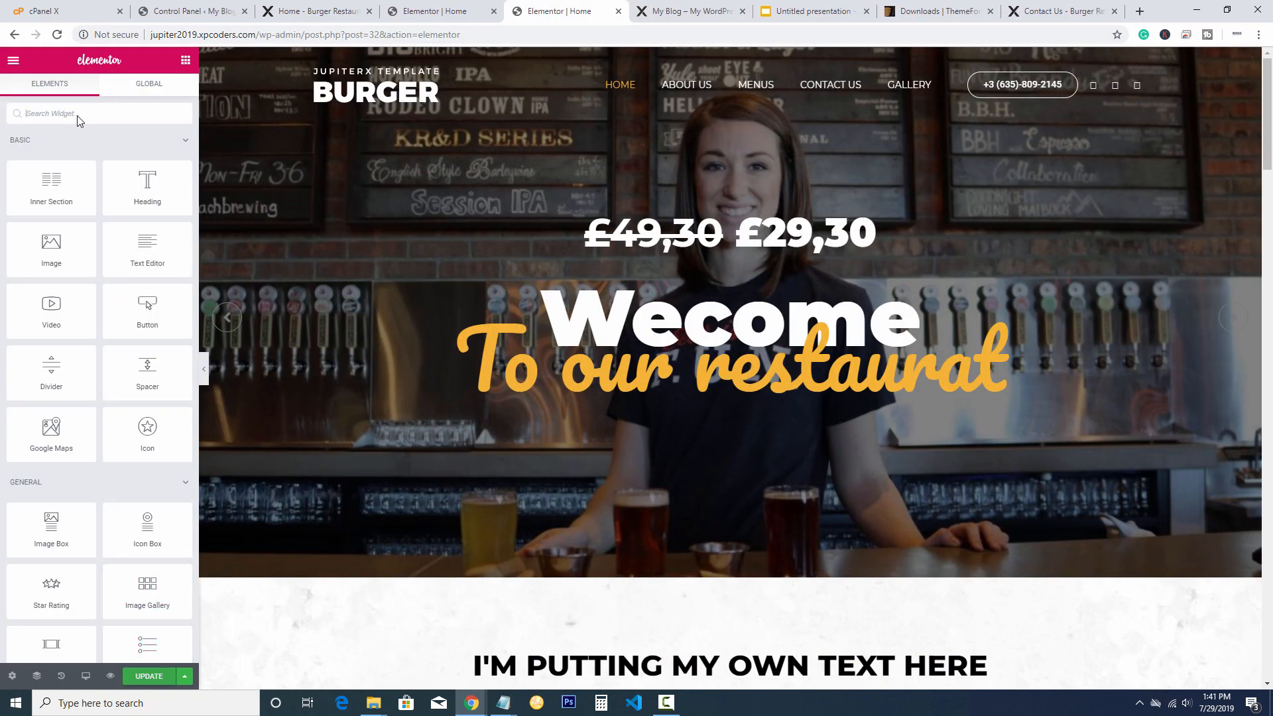
# Fix the hero subtitle from 'Wecome' to 'Welcome' and update the page
pyautogui.click(78, 120)
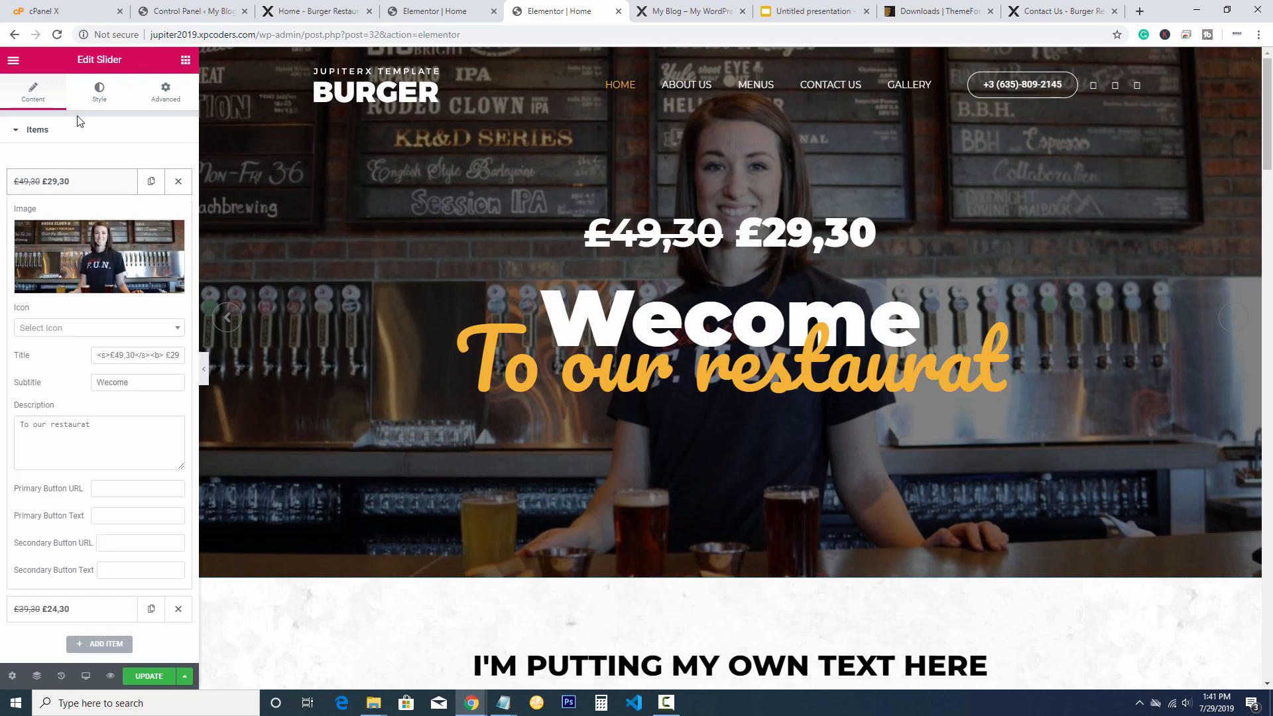
pyautogui.click(109, 383)
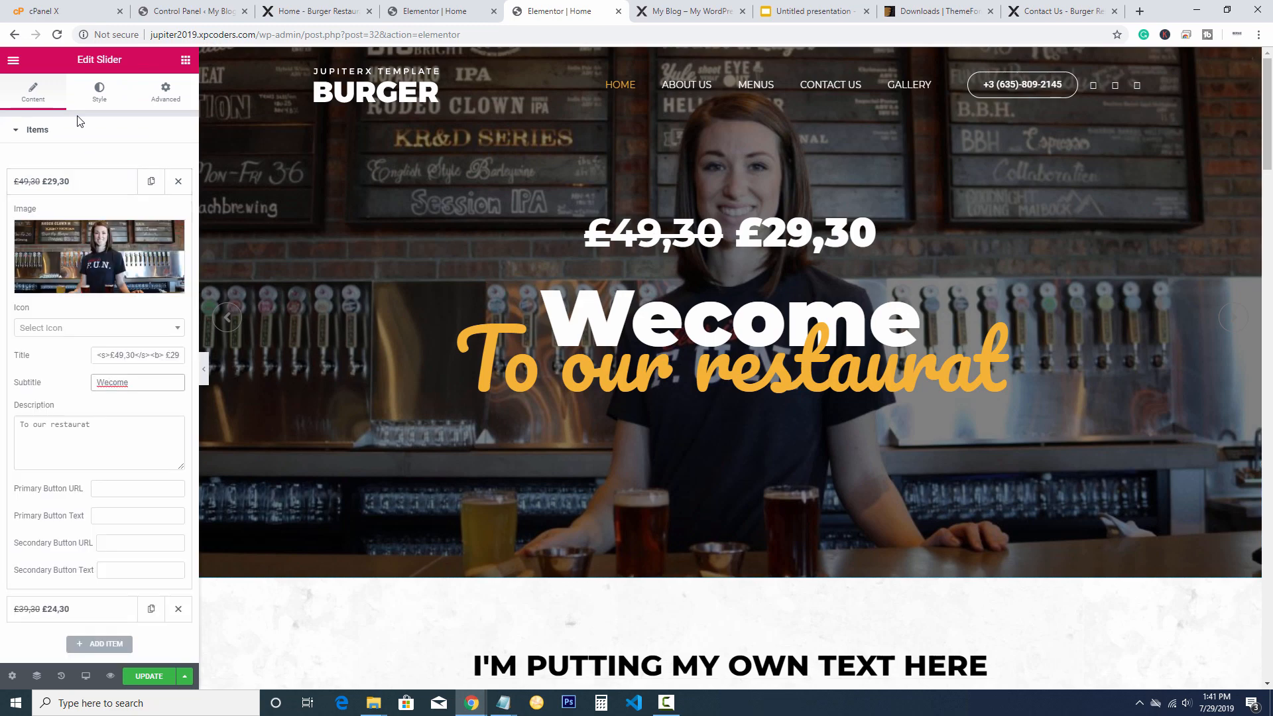
pyautogui.write('l')
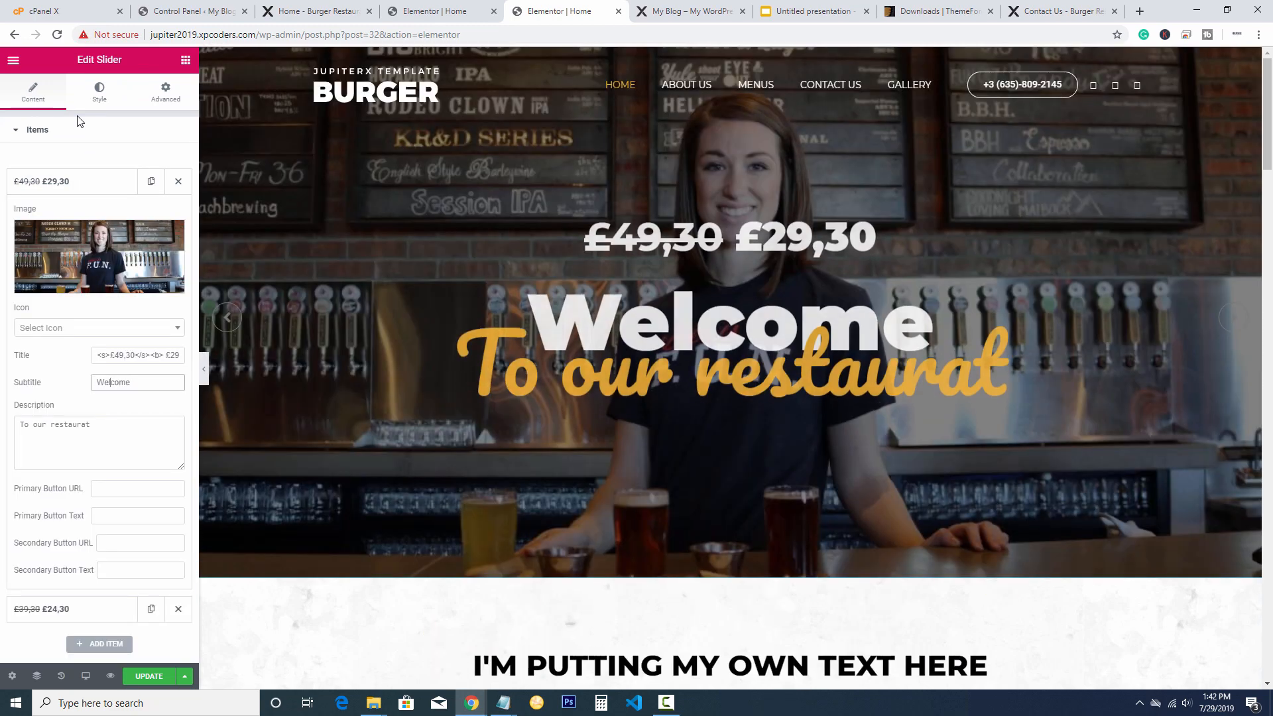
pyautogui.click(149, 676)
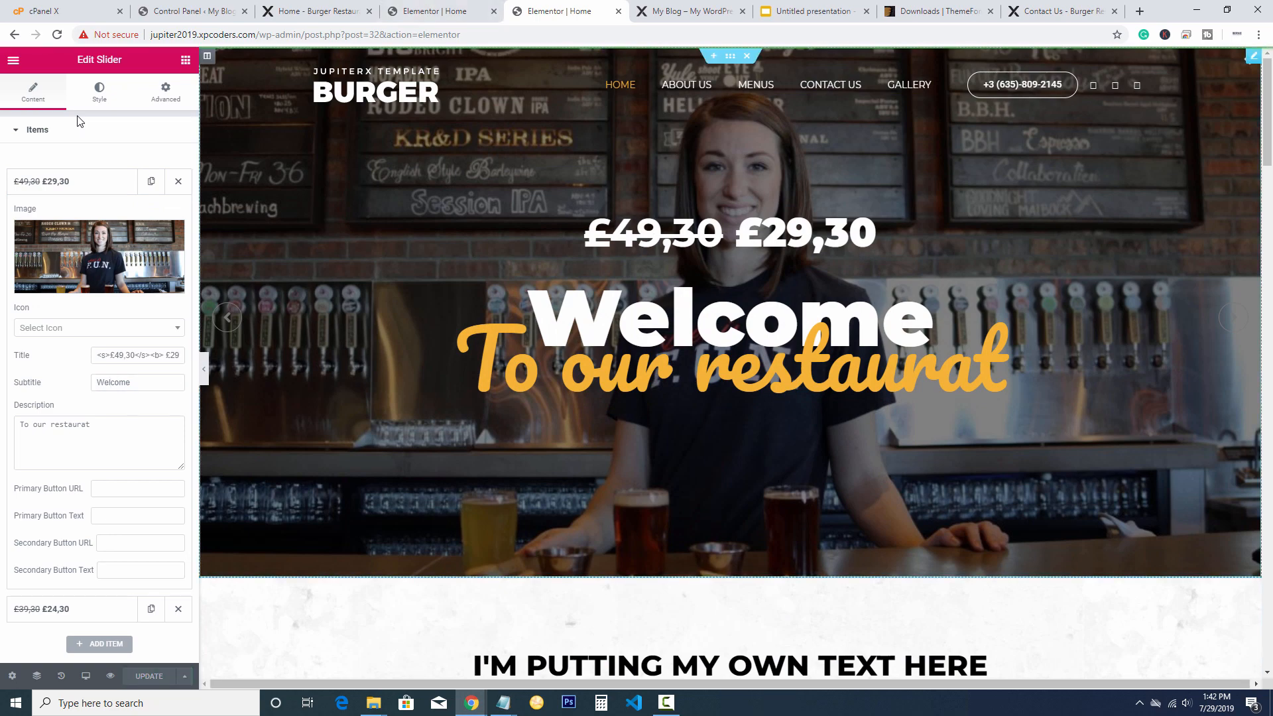
pyautogui.hotkey('ctrl', 'Tab')
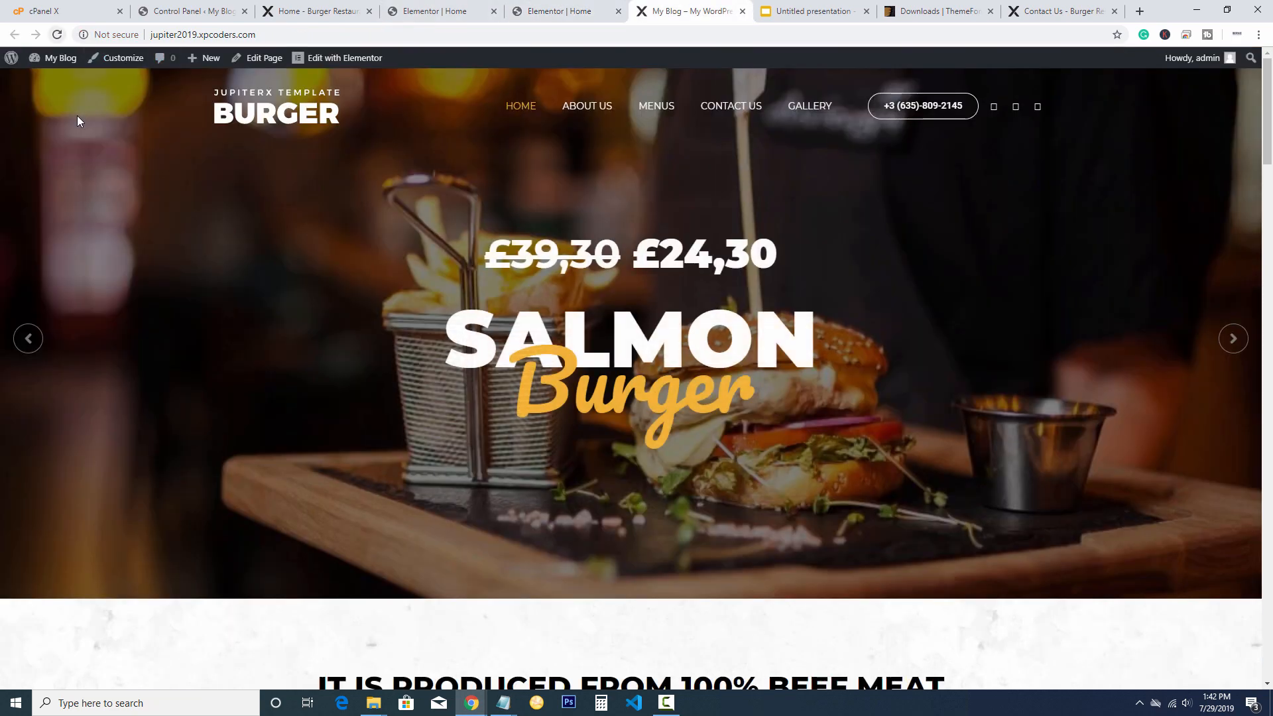
# Reload the live site and scroll through the homepage's Welcome slide
pyautogui.press('F5')
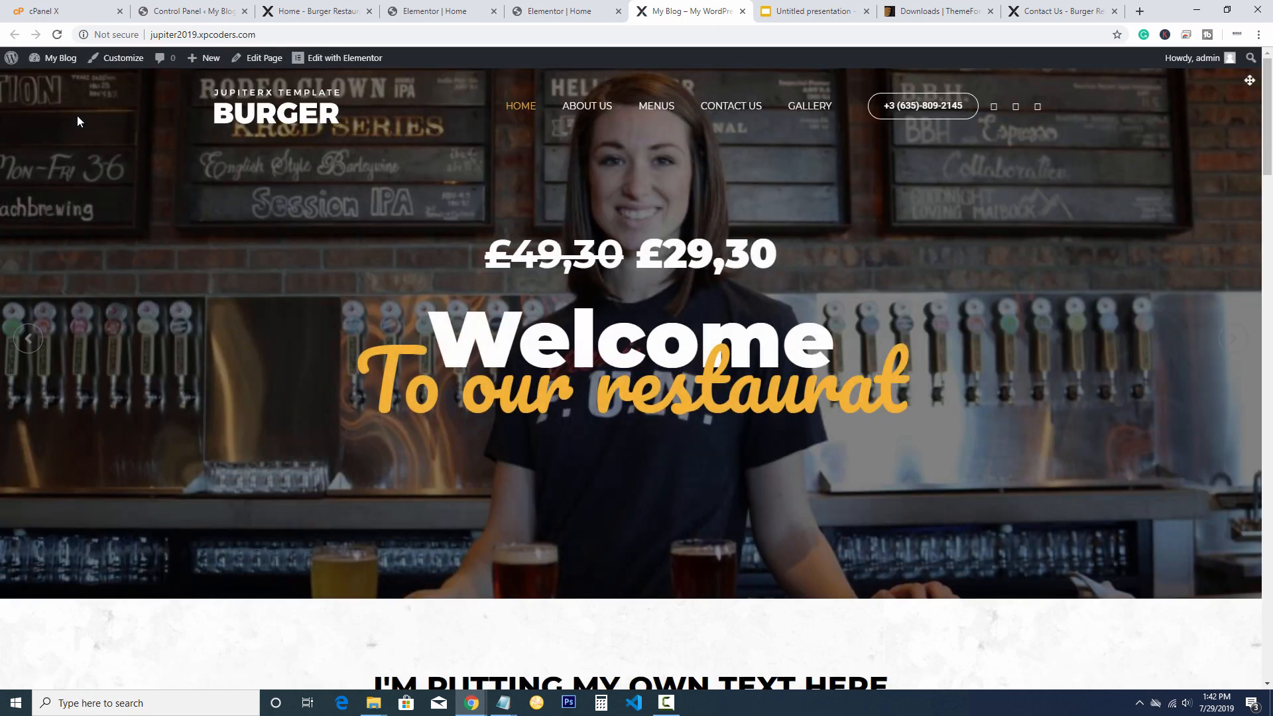
pyautogui.scroll(-15, 78, 120)
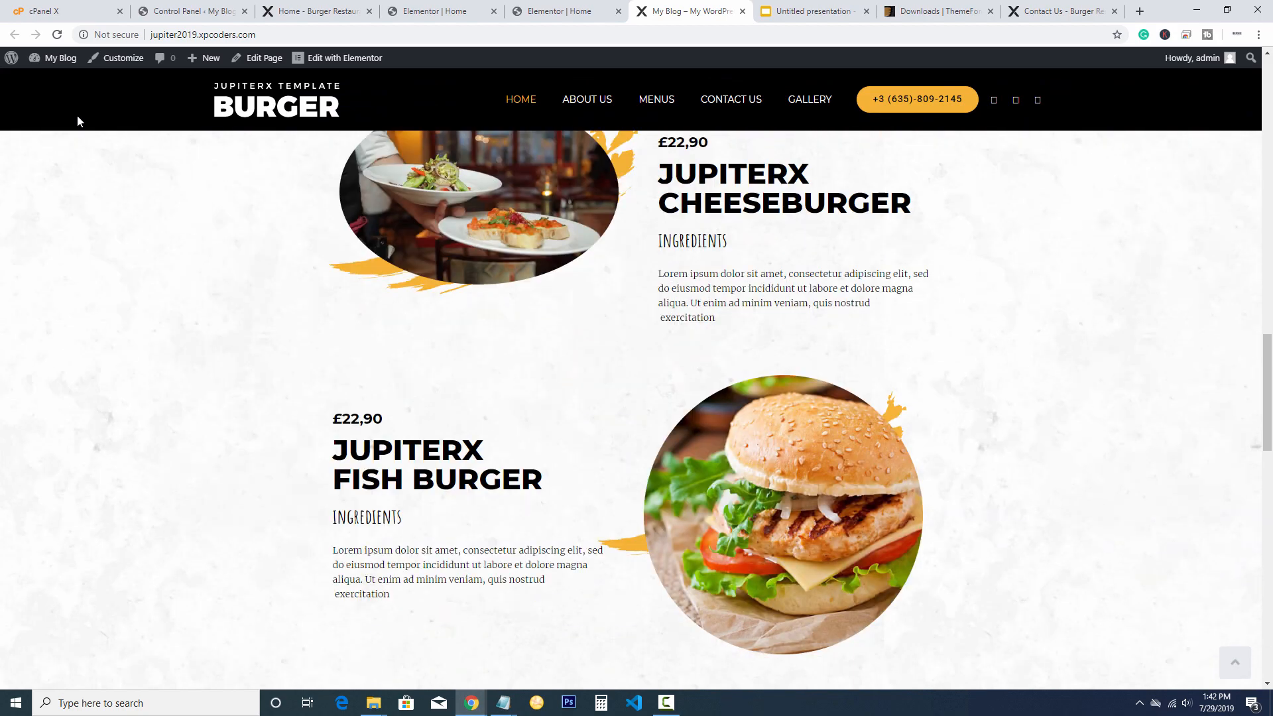
pyautogui.scroll(2, 78, 120)
pyautogui.scroll(-6, 78, 120)
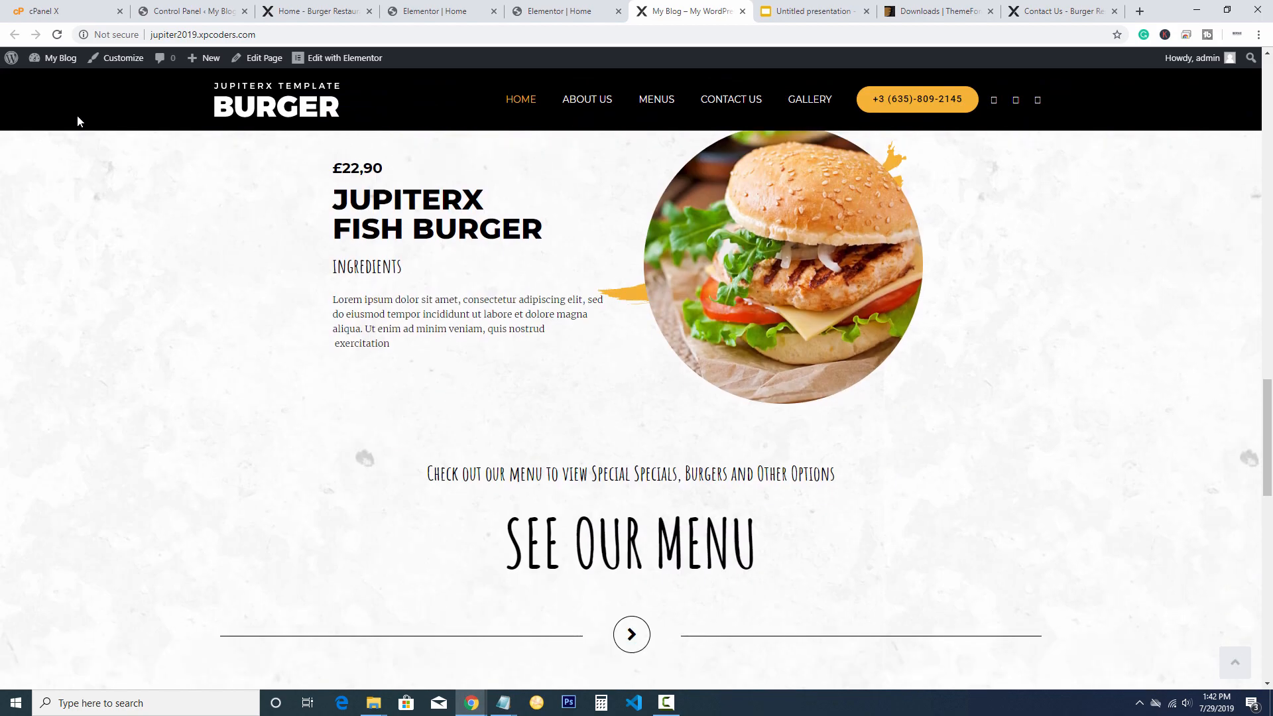
pyautogui.scroll(-2, 78, 121)
pyautogui.scroll(7, 77, 120)
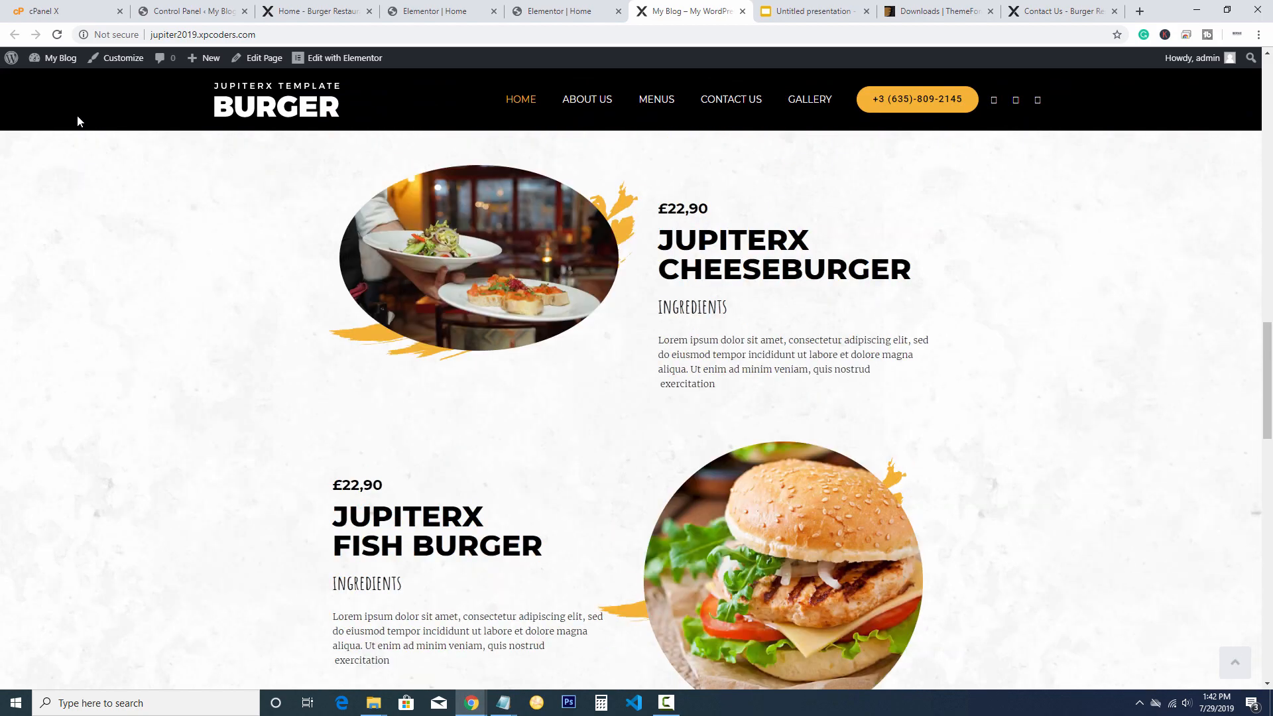
pyautogui.scroll(-15, 77, 120)
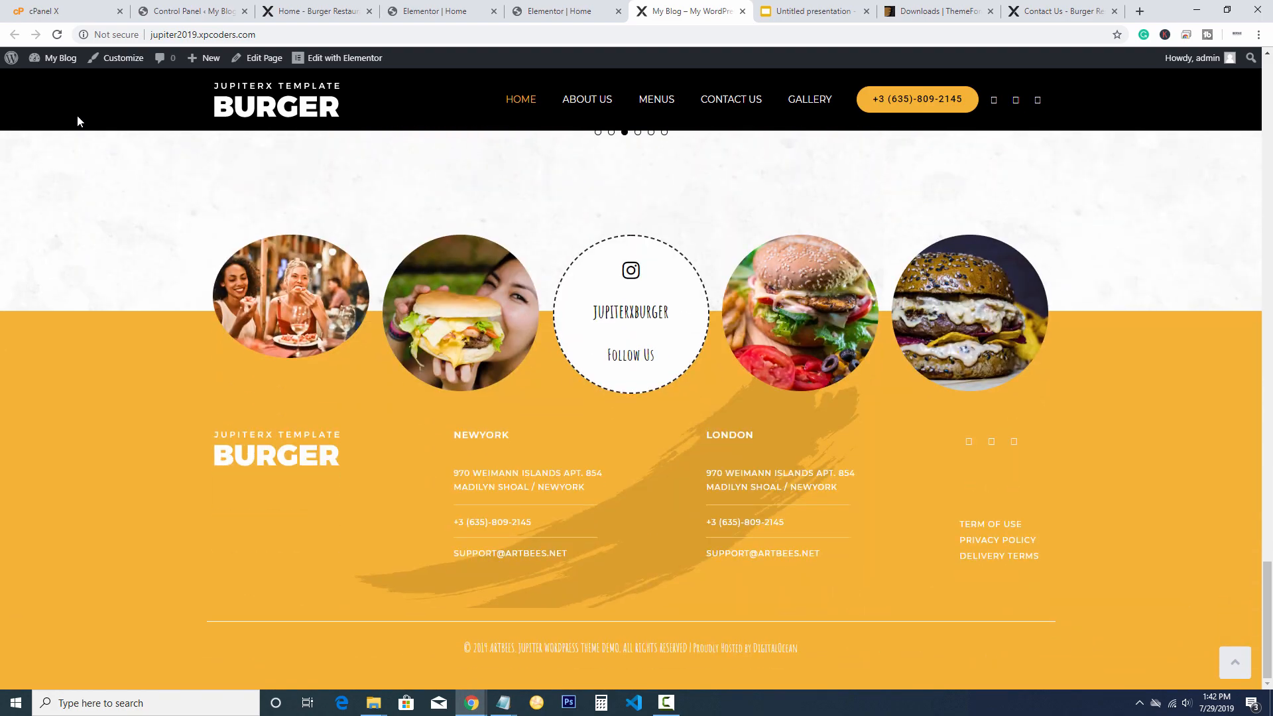
pyautogui.scroll(20, 78, 121)
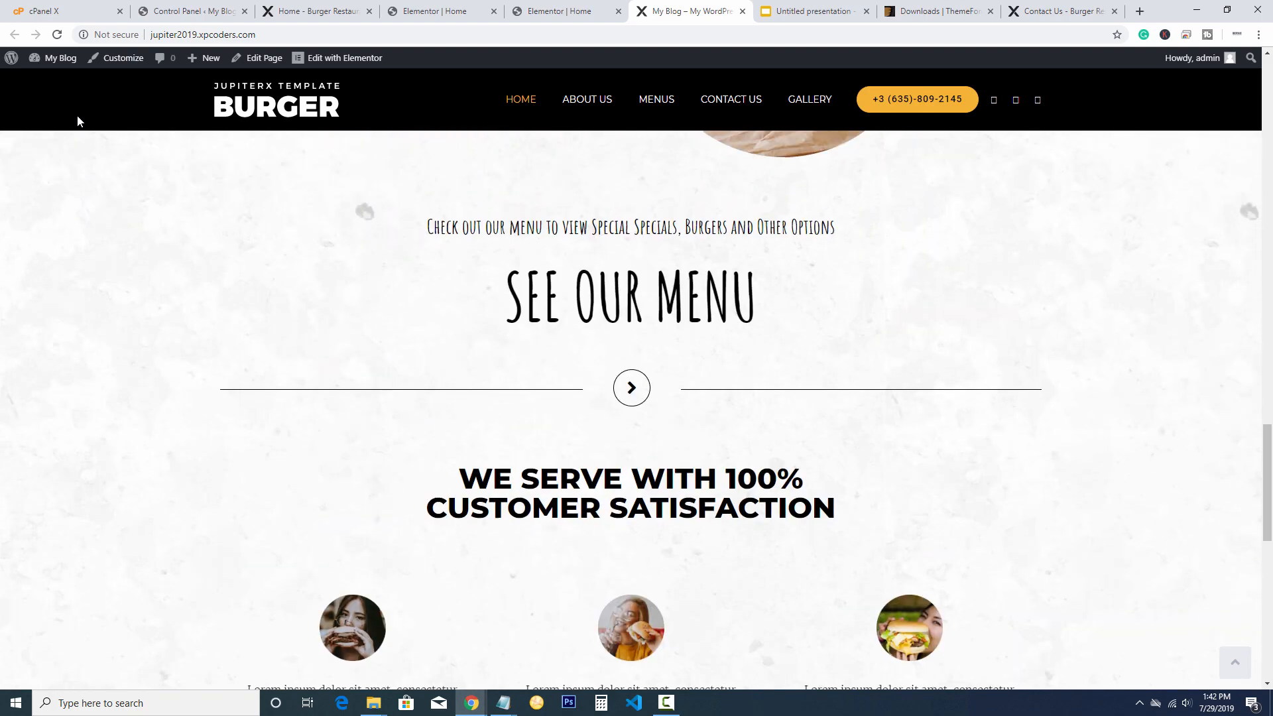
pyautogui.scroll(5, 78, 121)
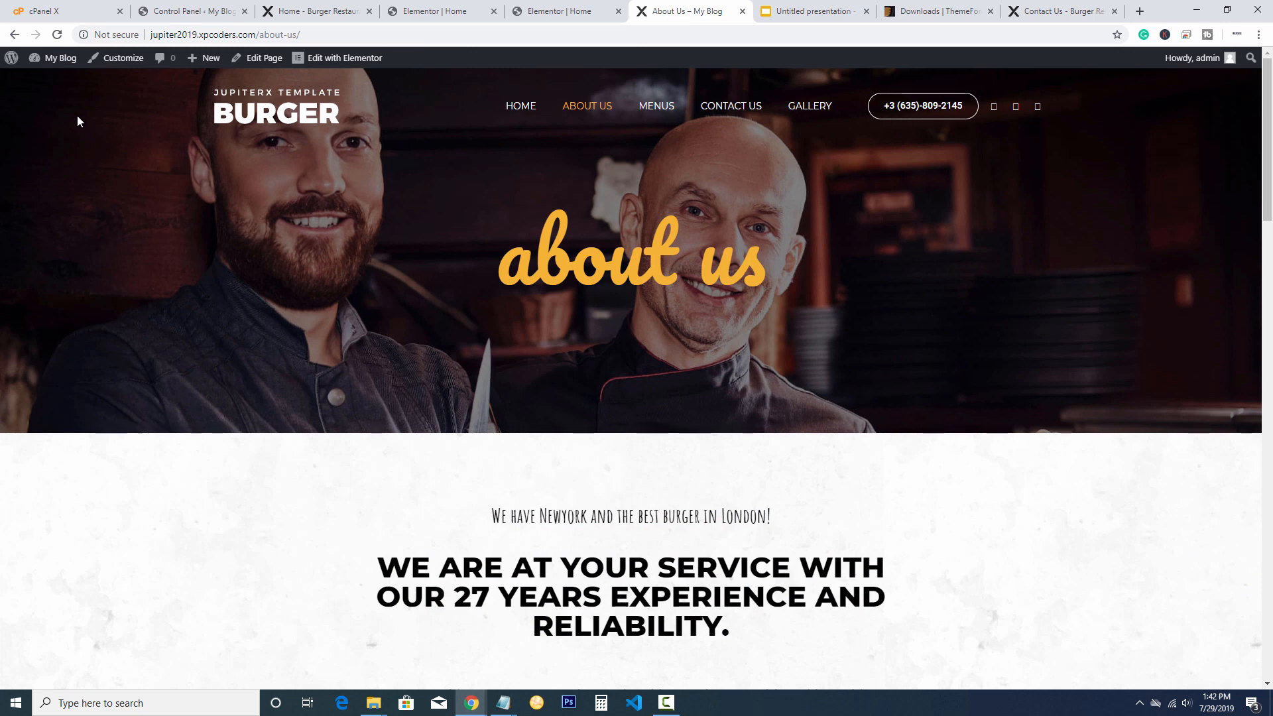
# Look over the live About Us page, then return to Elementor's main menu
pyautogui.moveTo(338, 59)
pyautogui.scroll(-20, 77, 121)
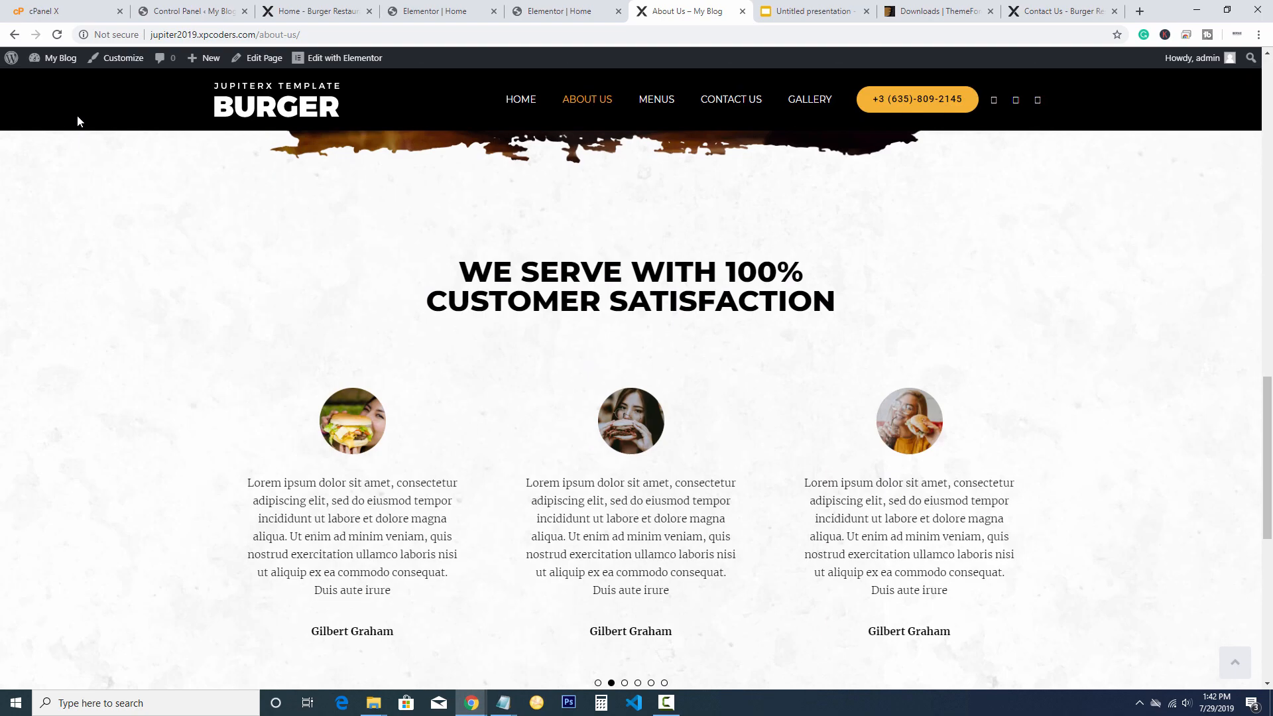
pyautogui.scroll(8, 77, 121)
pyautogui.scroll(2, 78, 120)
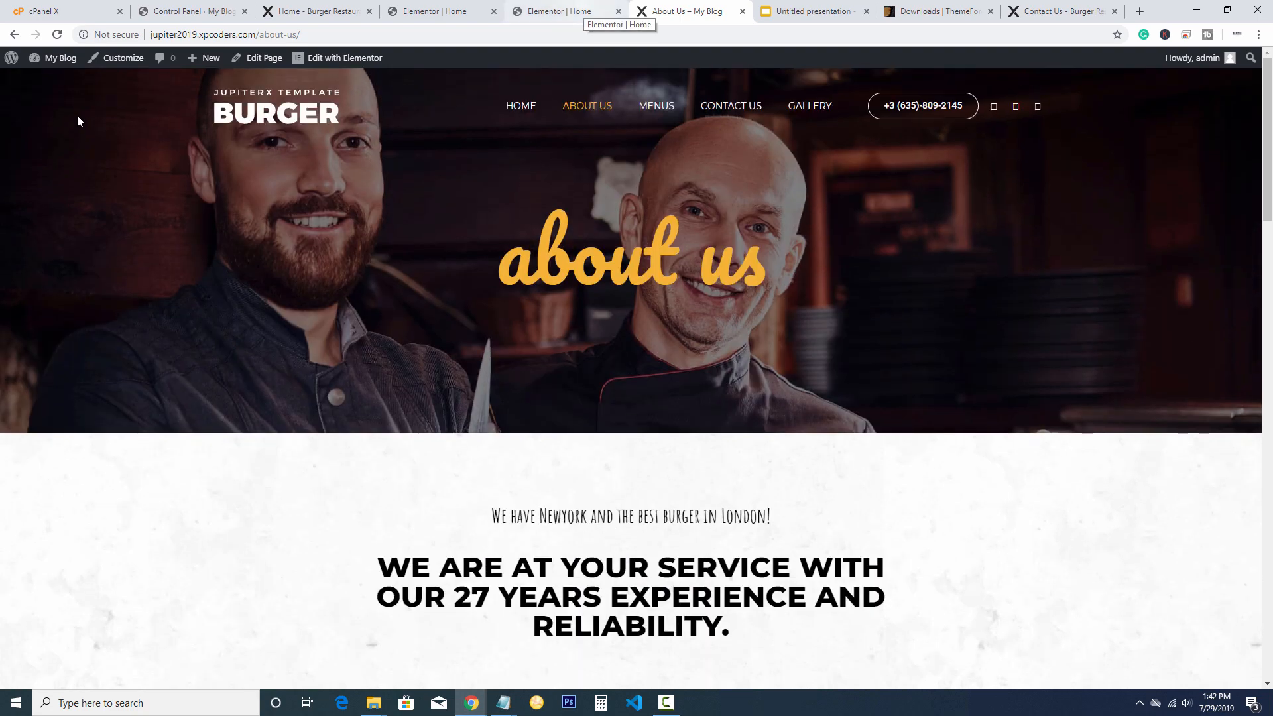
pyautogui.hotkey('ctrl', 'shift', 'Tab')
pyautogui.press('Escape')
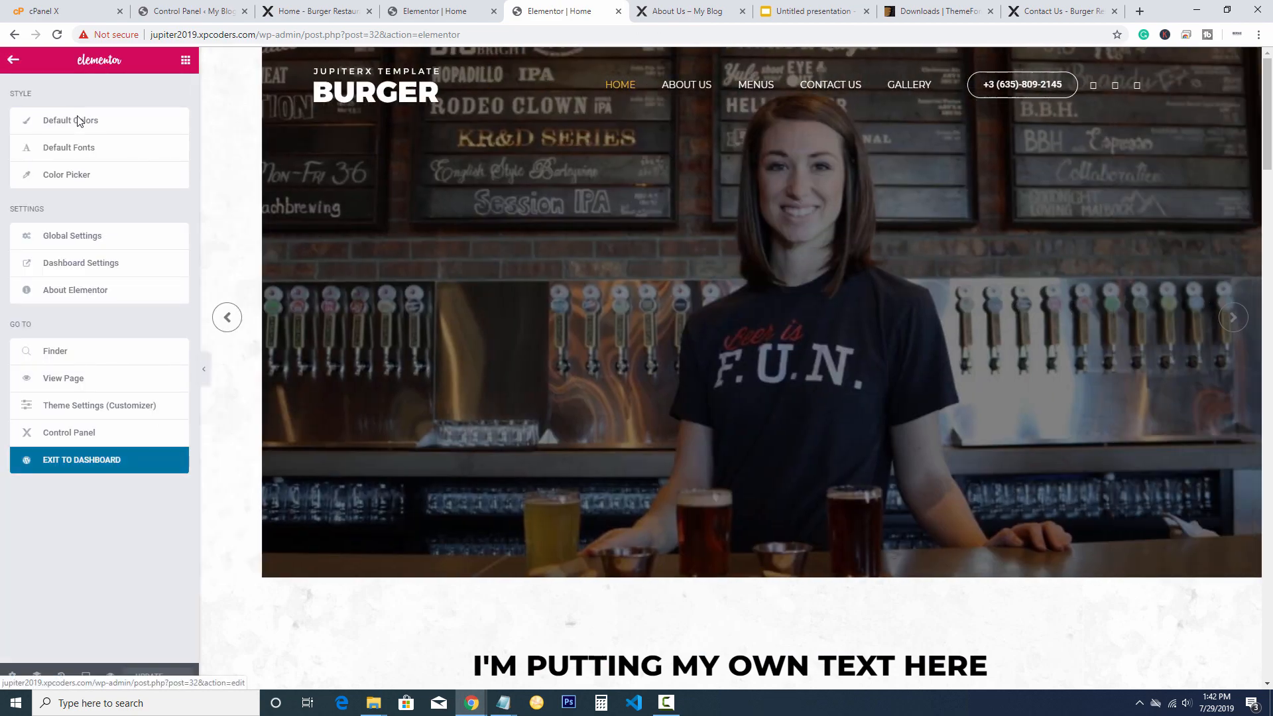
# From the dashboard, create and publish a new page titled 'New Page'
pyautogui.click(100, 459)
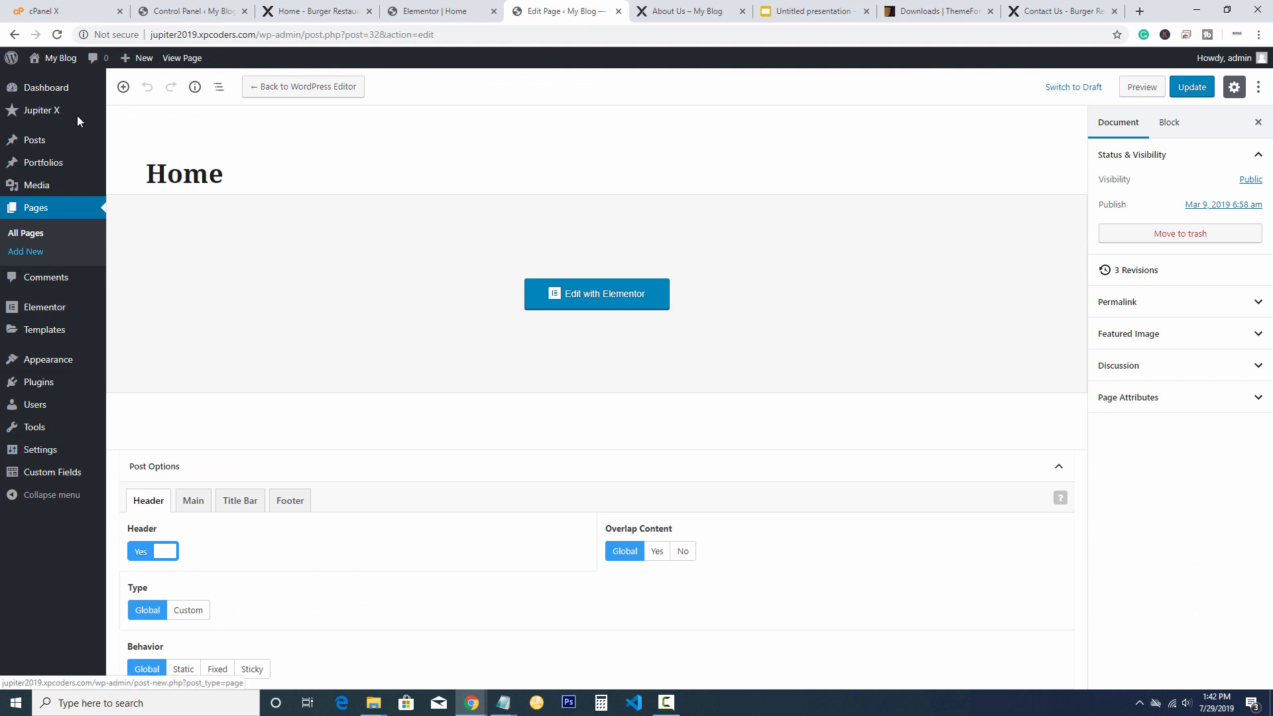
pyautogui.click(25, 251)
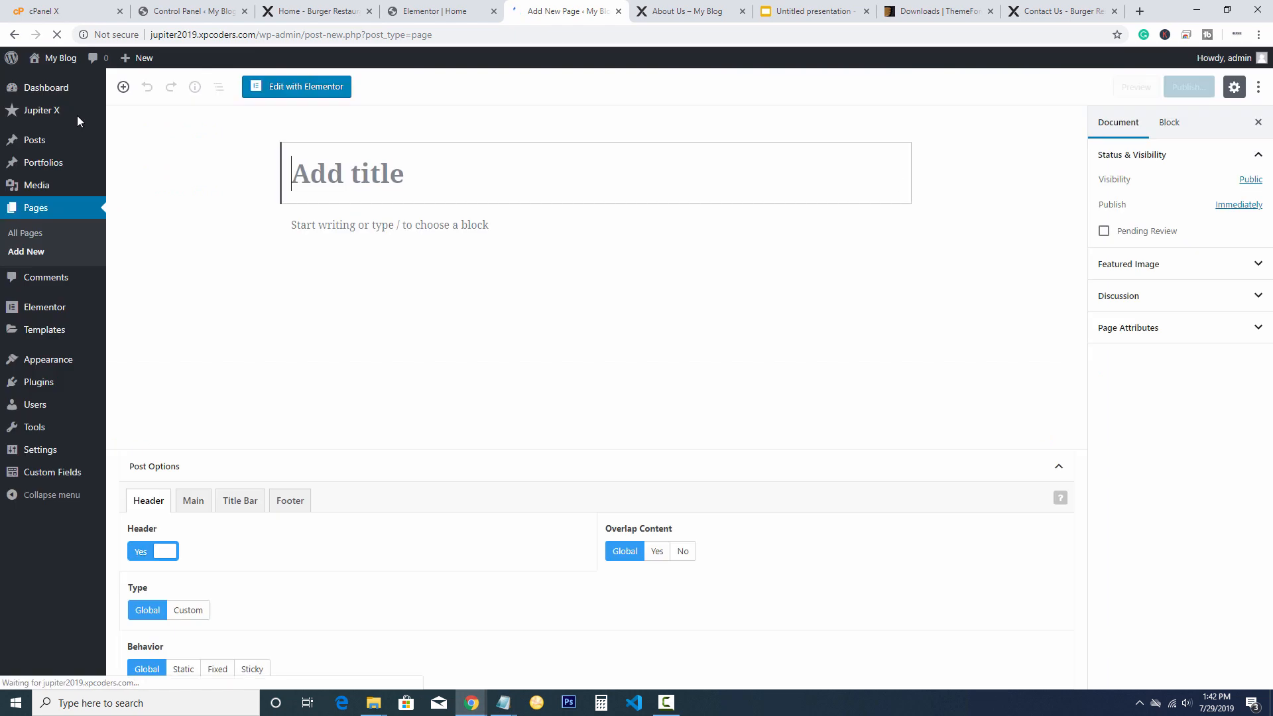
pyautogui.write('New ')
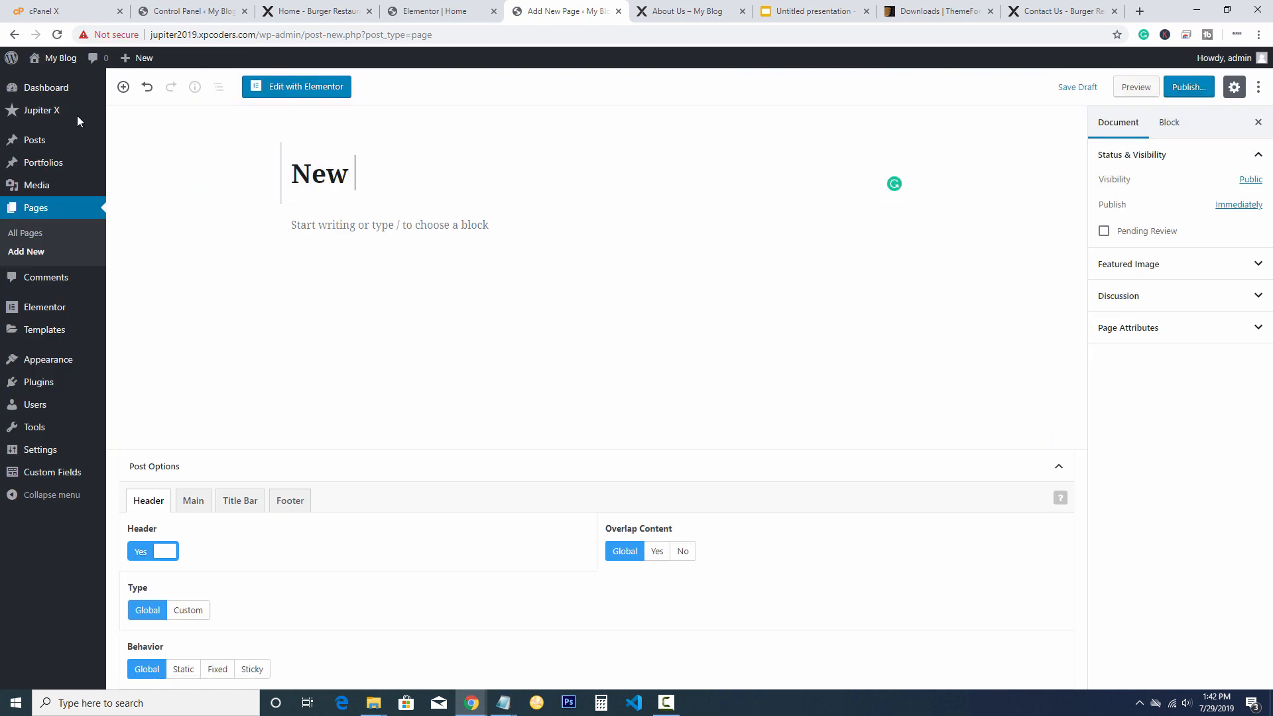
pyautogui.write('Page')
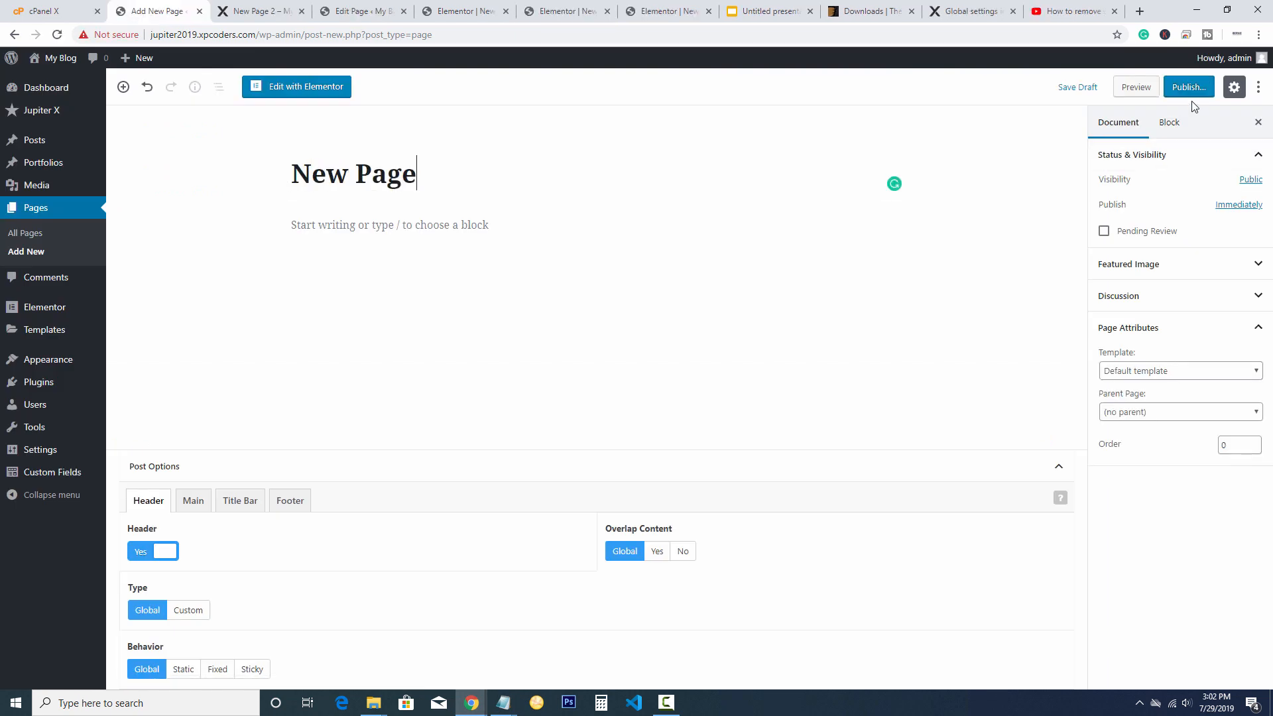
pyautogui.click(1183, 88)
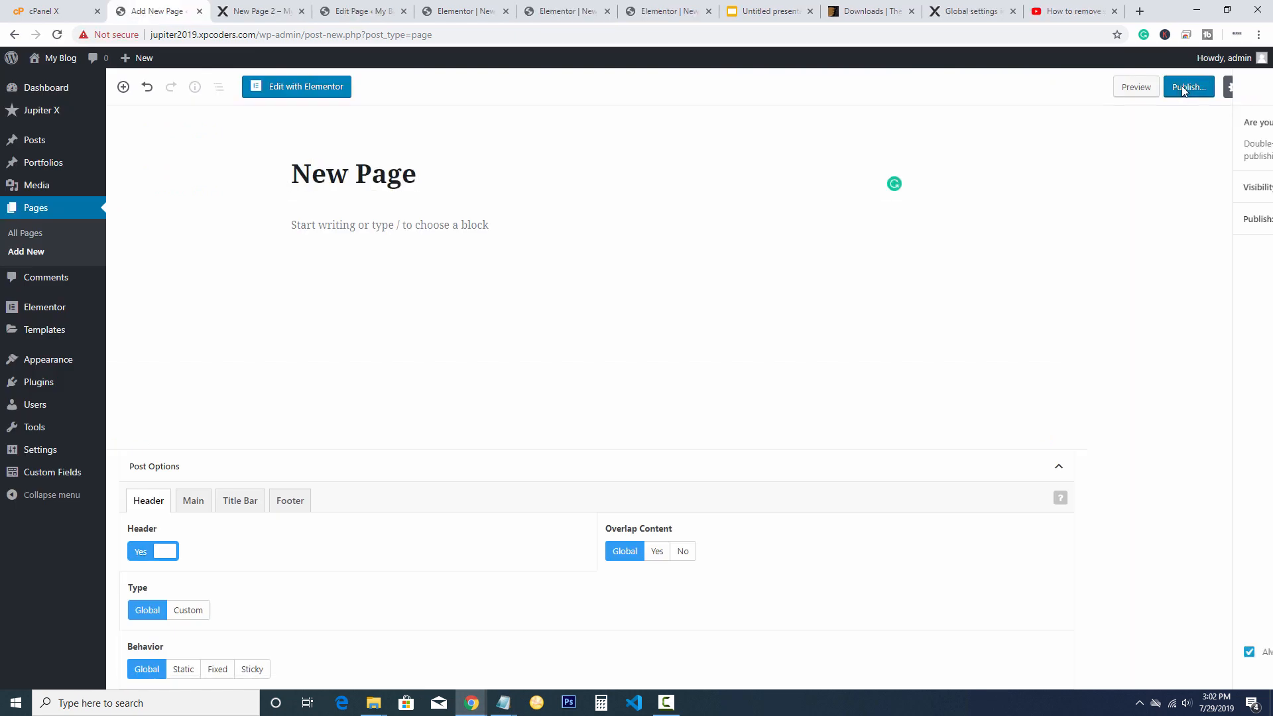
pyautogui.click(1190, 90)
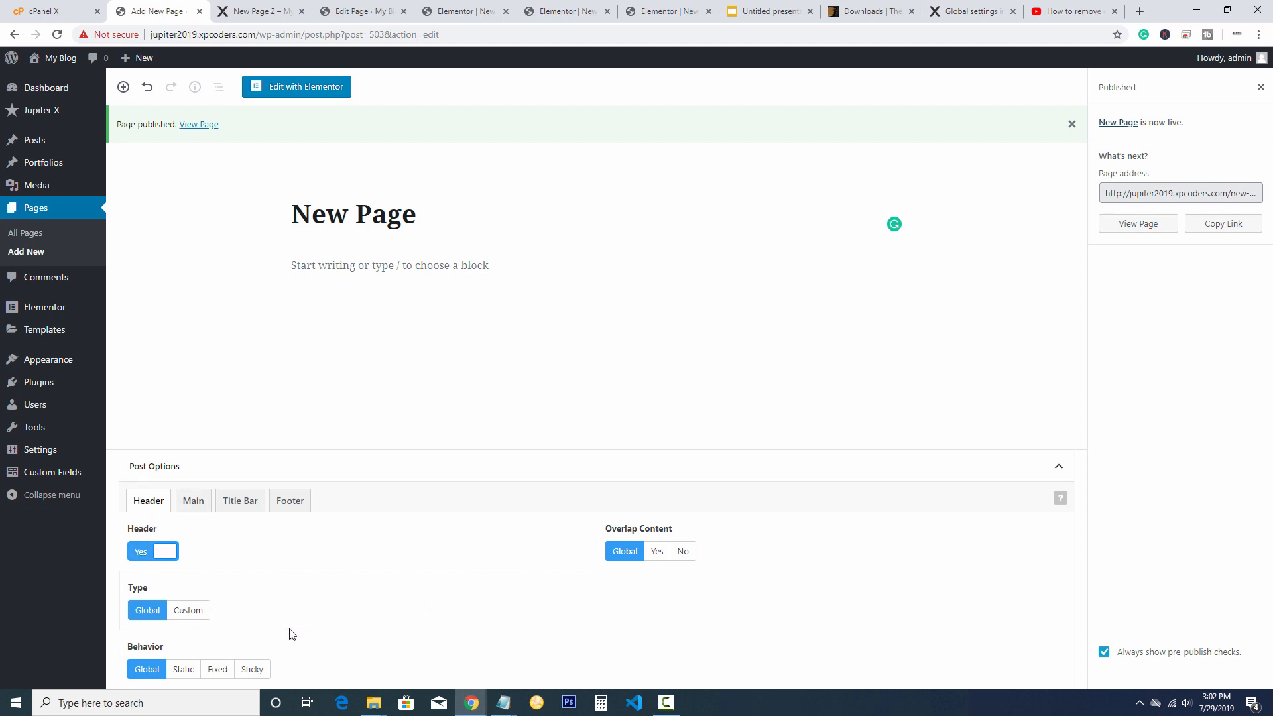
# Browse the page's layout, title bar and footer options, ending on header options
pyautogui.click(194, 502)
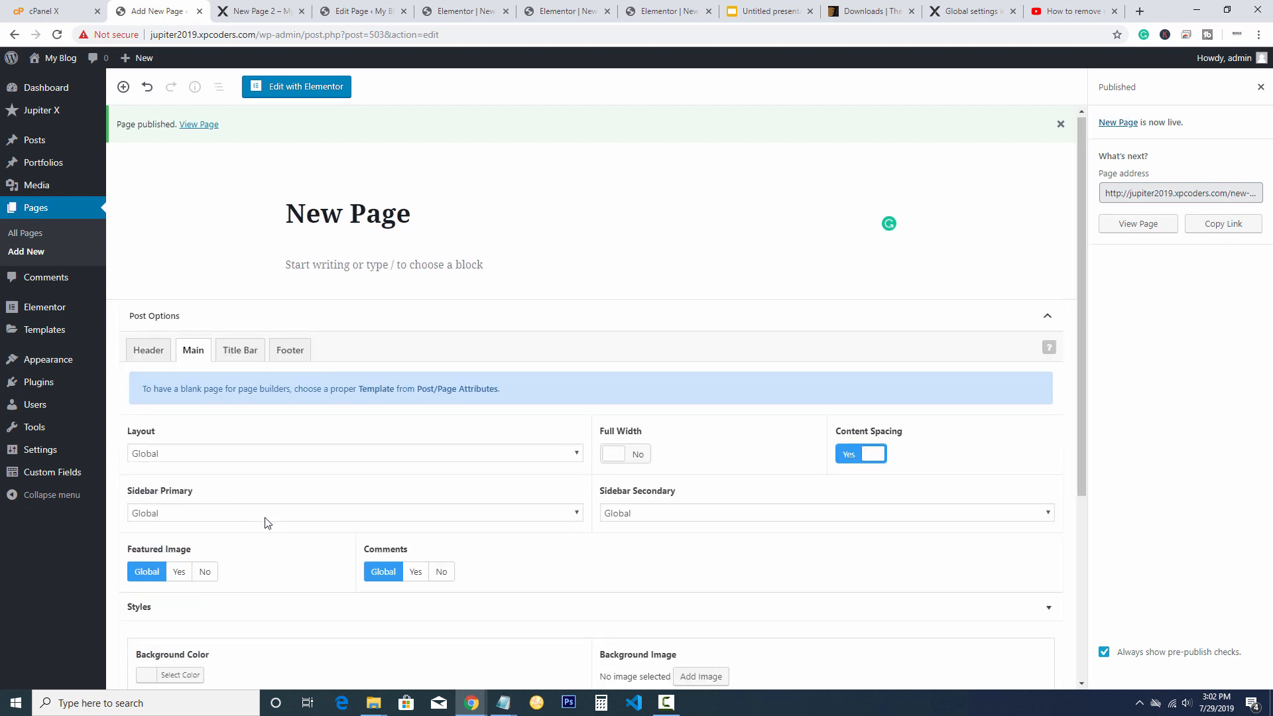
pyautogui.scroll(-2, 265, 523)
pyautogui.scroll(2, 265, 523)
pyautogui.scroll(-2, 263, 523)
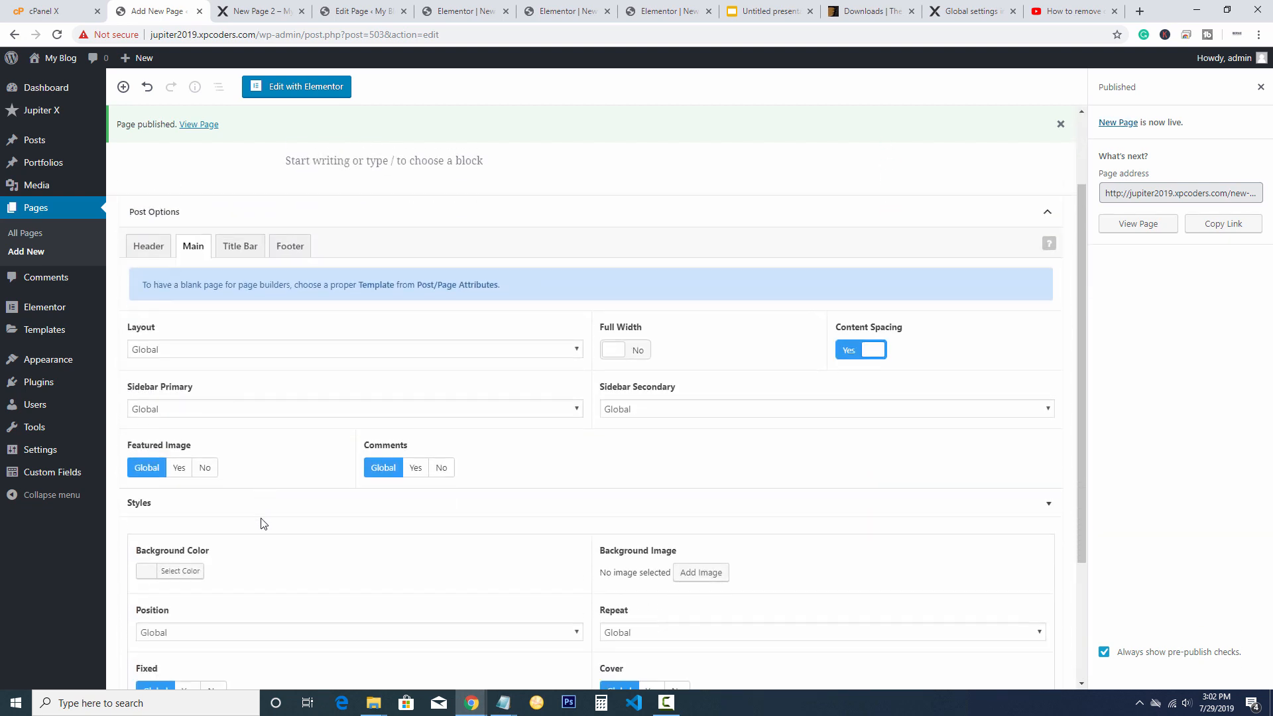
pyautogui.scroll(-1, 263, 524)
pyautogui.scroll(3, 260, 524)
pyautogui.scroll(-3, 258, 523)
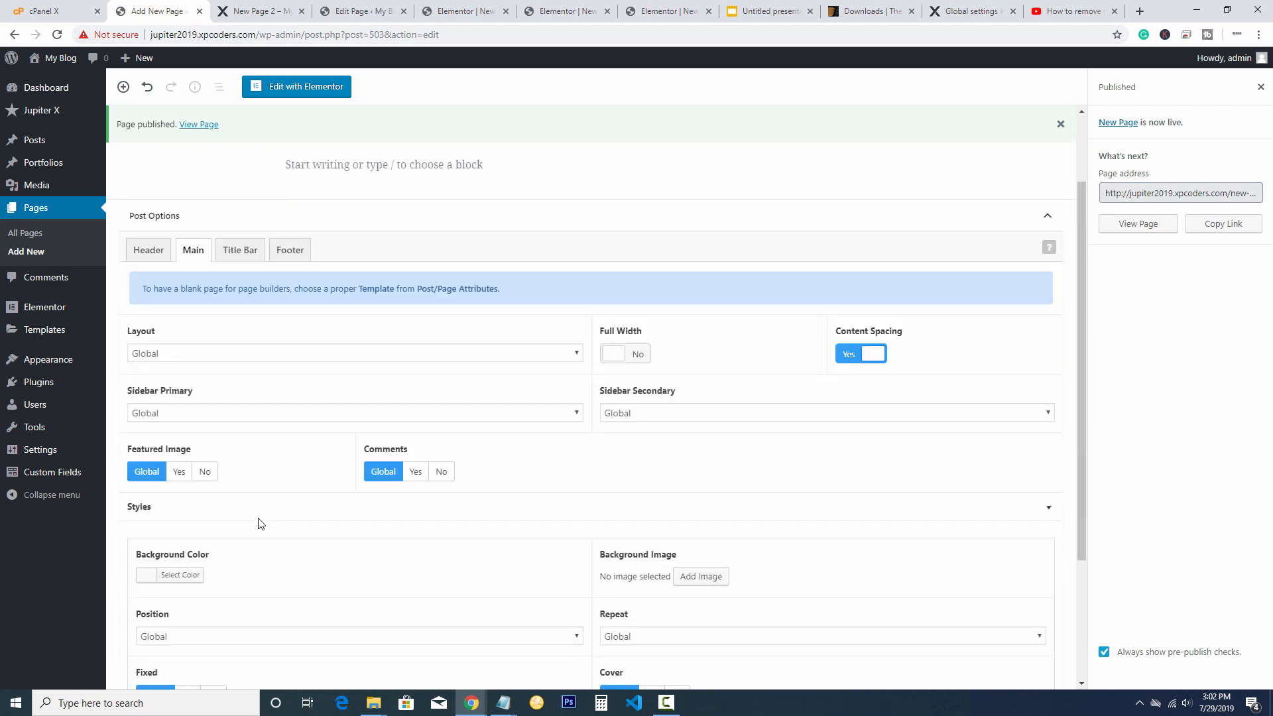
pyautogui.scroll(3, 260, 524)
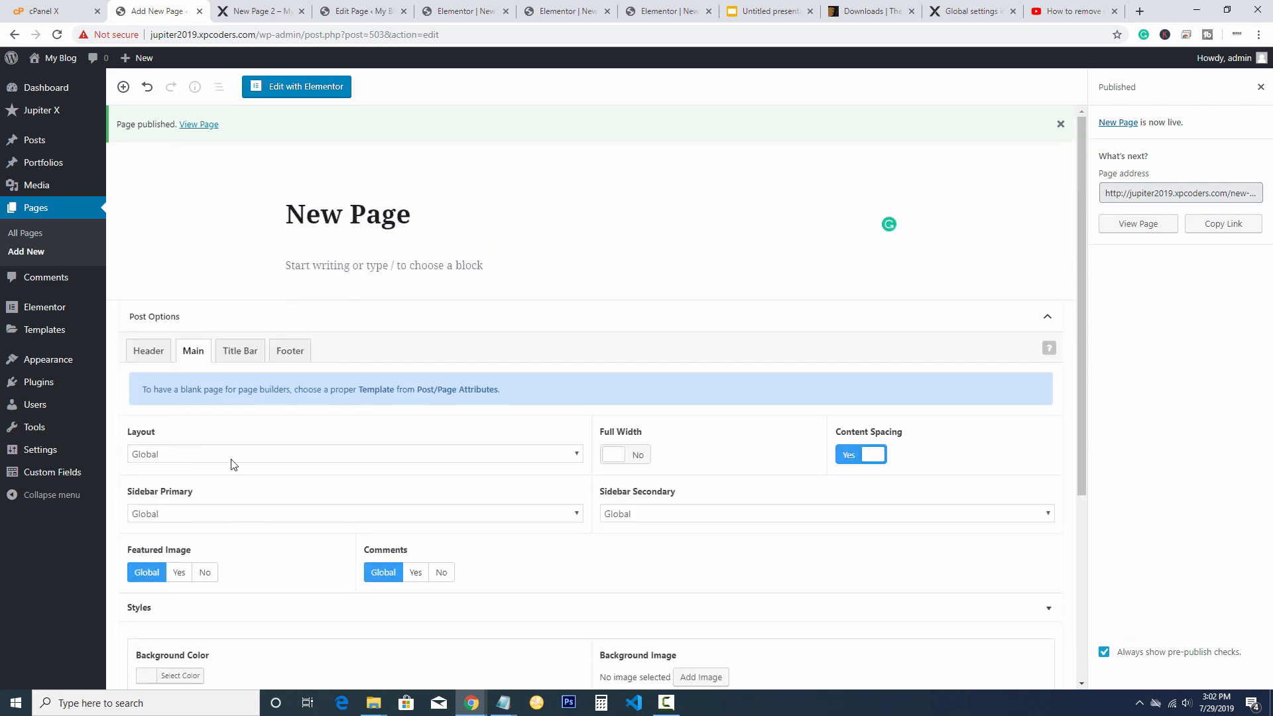
pyautogui.click(249, 346)
pyautogui.click(306, 535)
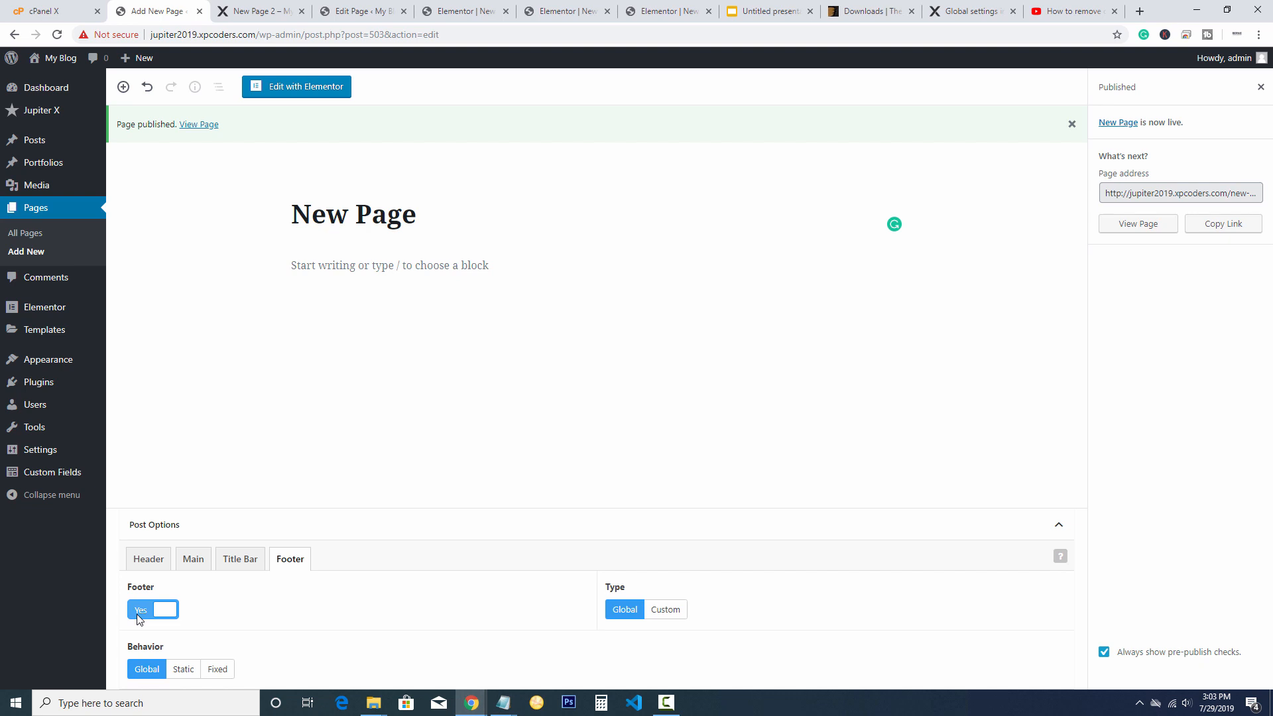
pyautogui.click(148, 561)
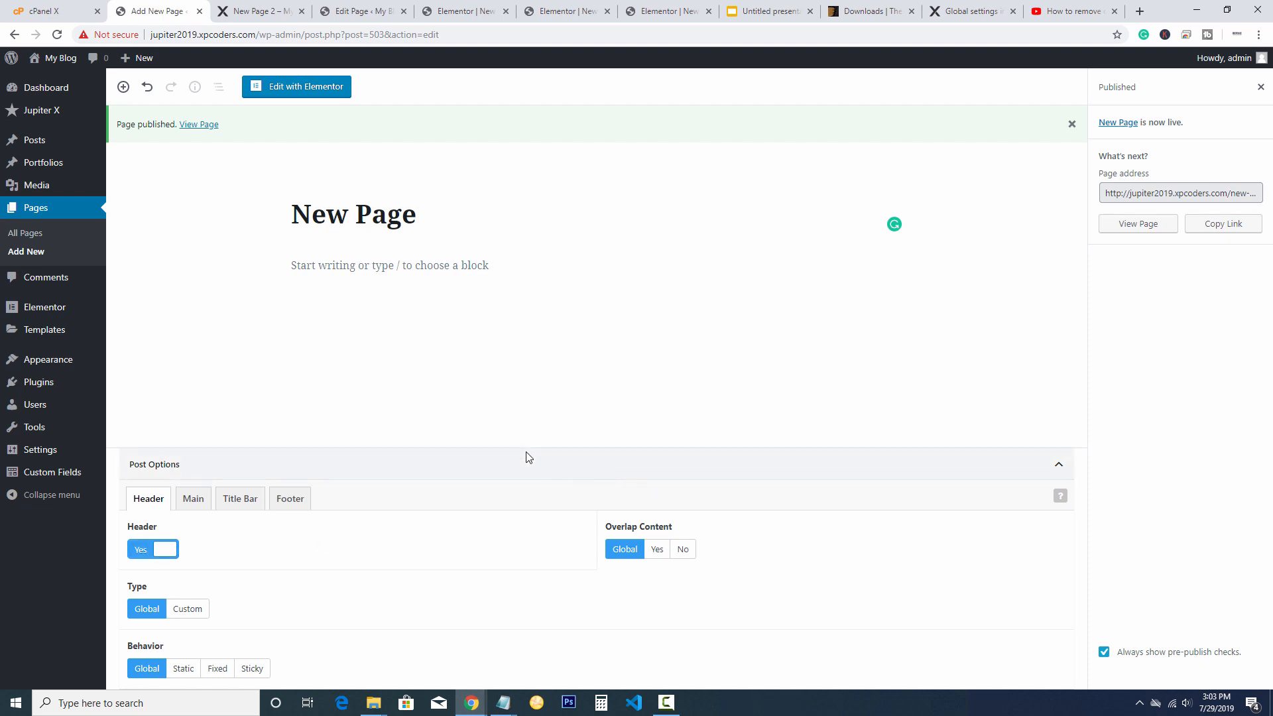
# Set New Page's template to Full Width, update it, and open it in Elementor
pyautogui.click(1260, 90)
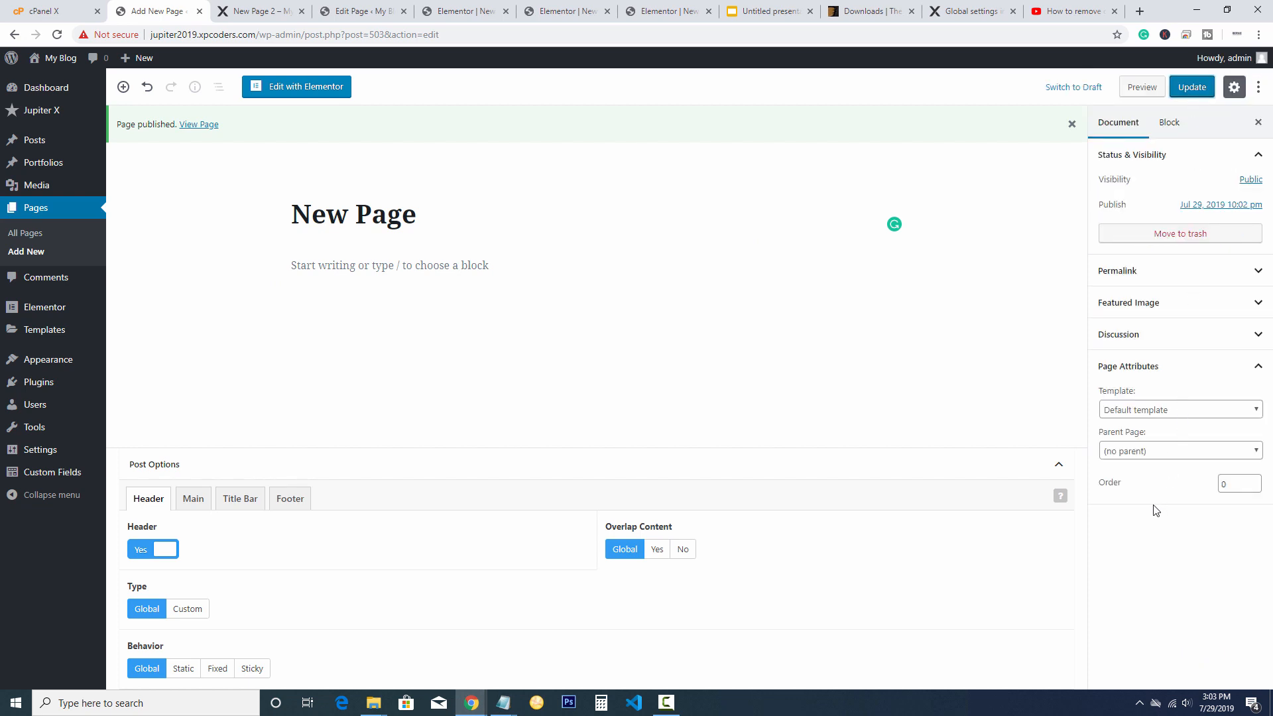
pyautogui.click(1168, 412)
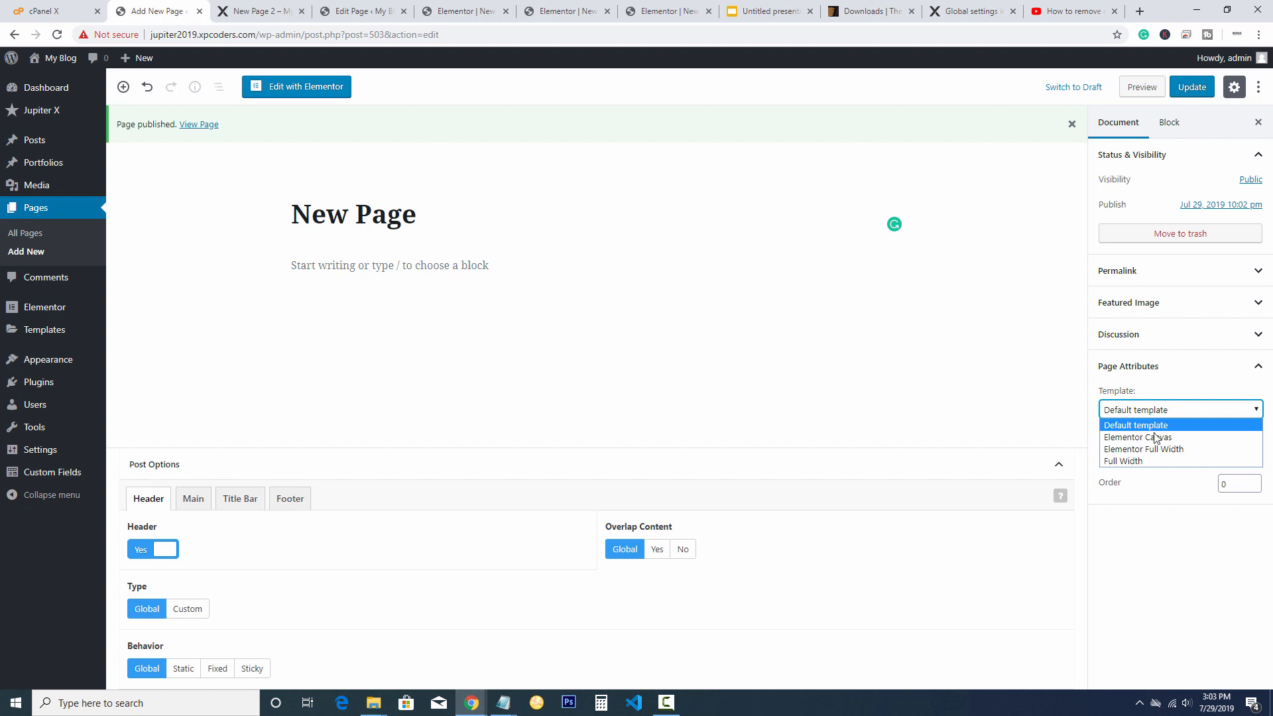
pyautogui.click(1128, 460)
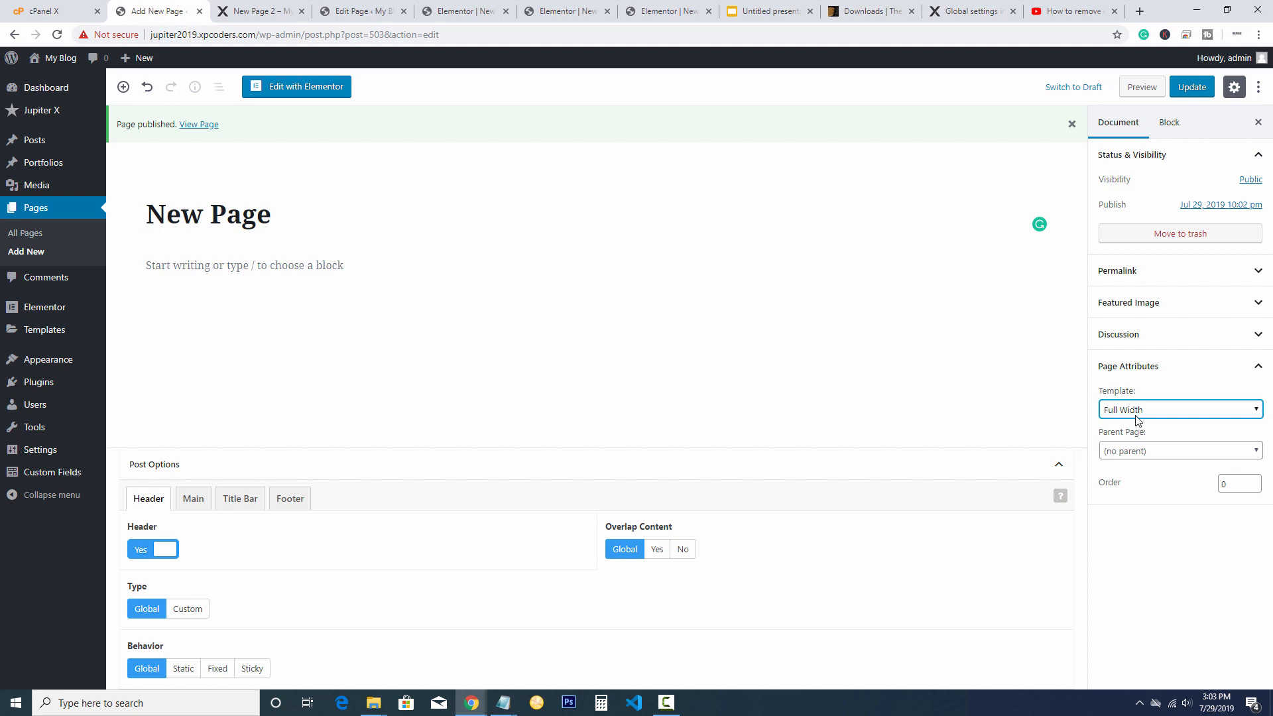
pyautogui.click(1191, 92)
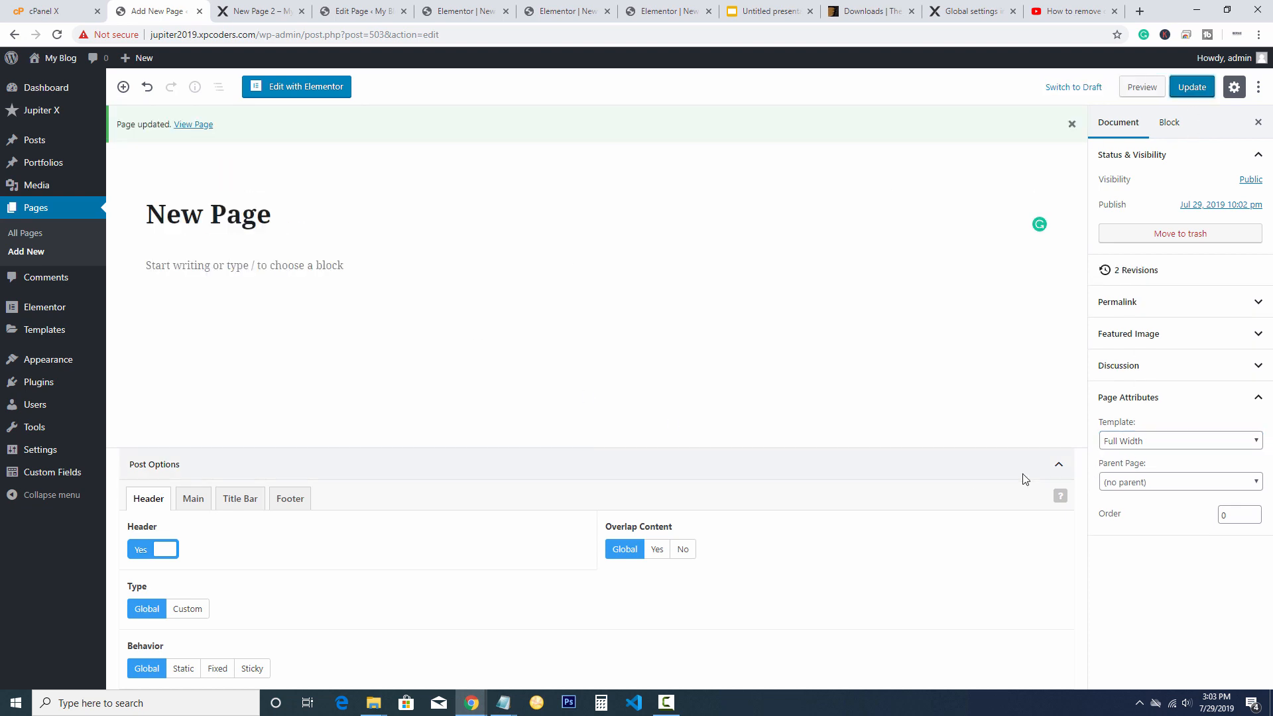
pyautogui.click(288, 86)
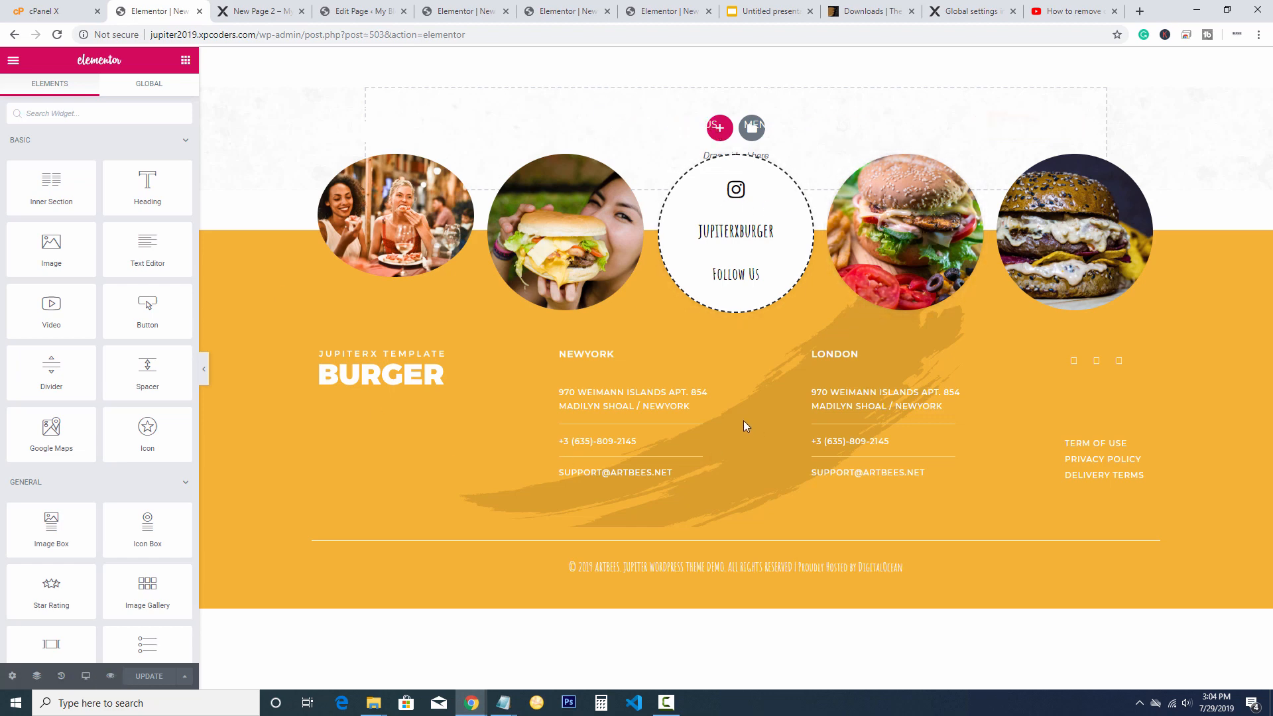
# Set the New Page layout to Elementor Canvas in page settings
pyautogui.scroll(-3, 79, 395)
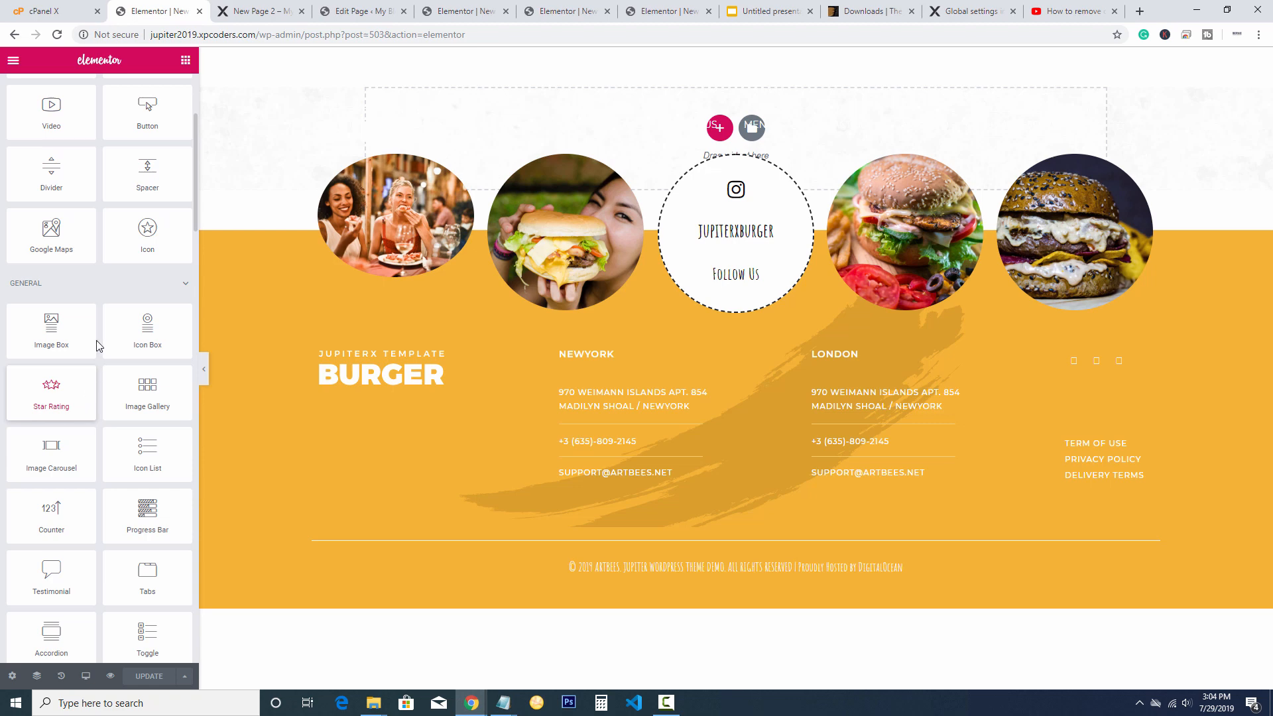
pyautogui.click(12, 676)
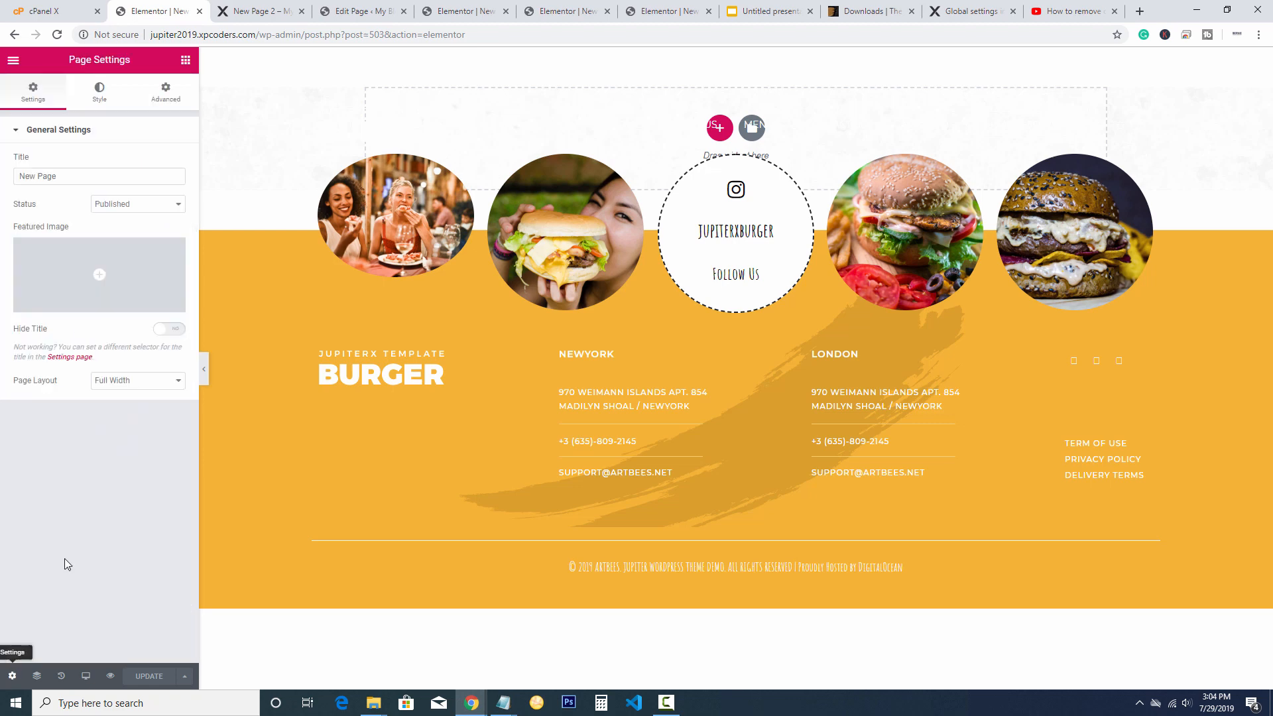
pyautogui.click(123, 384)
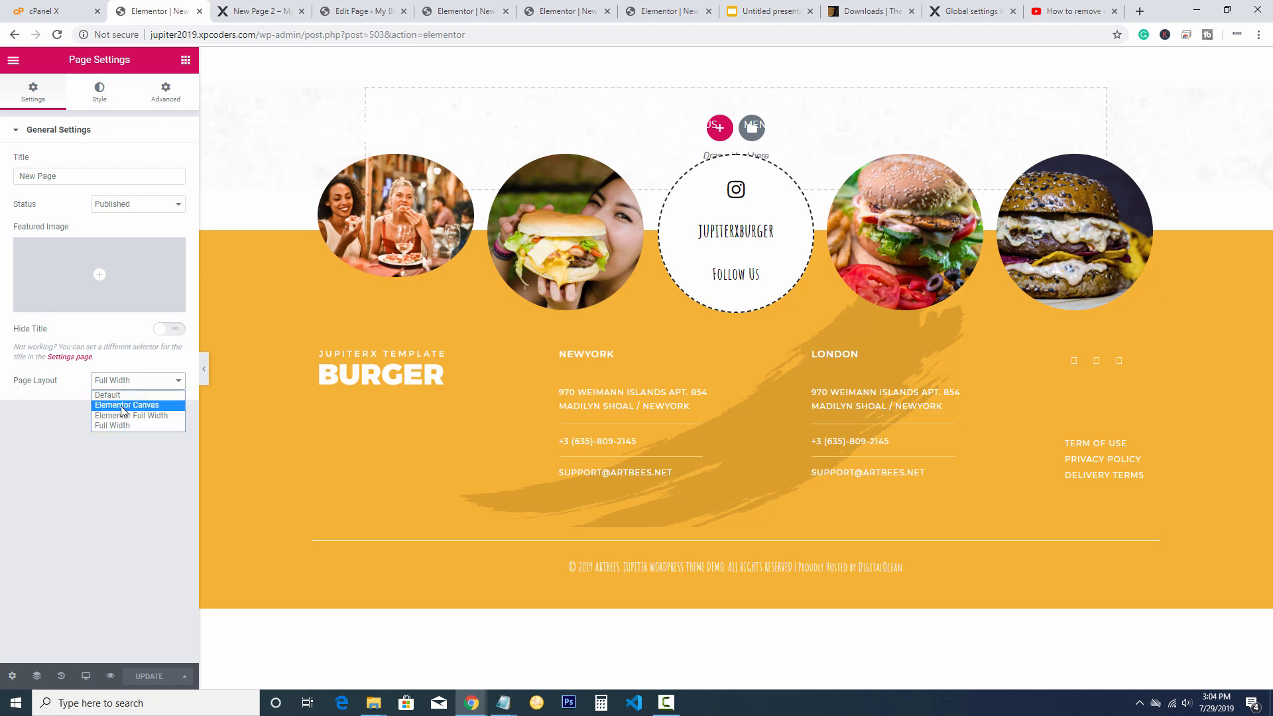
pyautogui.click(118, 405)
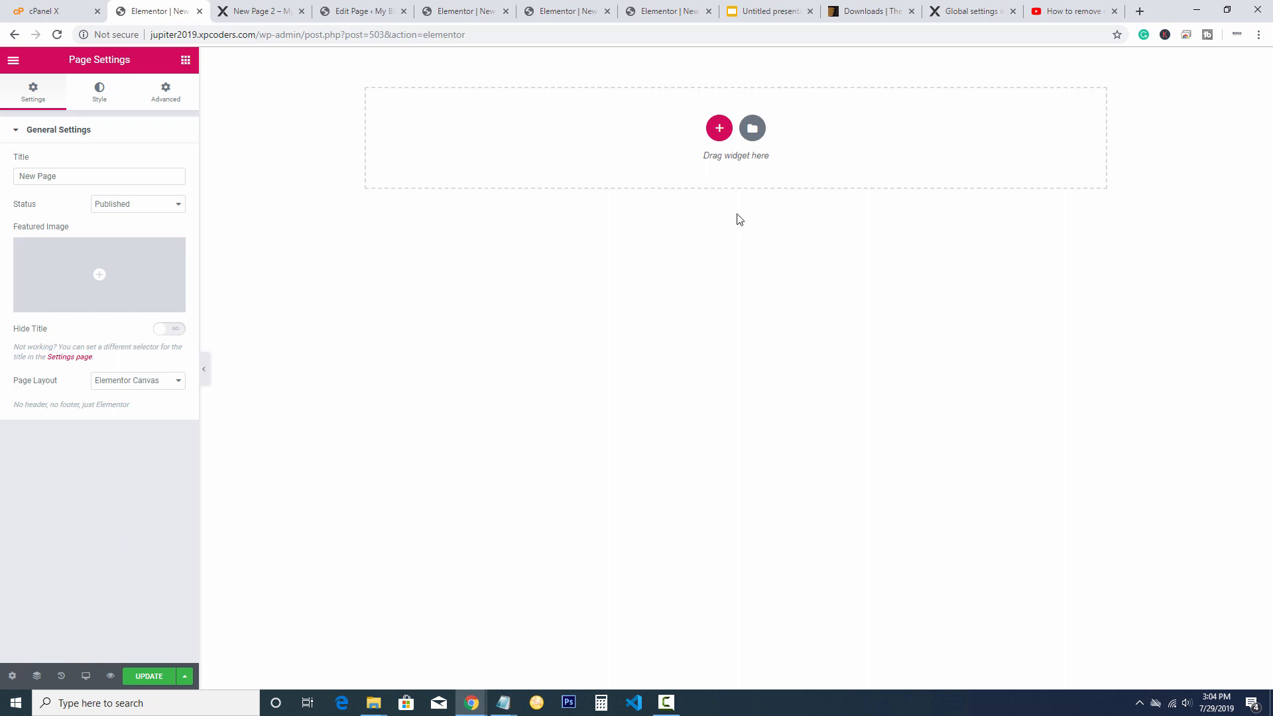
# Preview a restaurant template in the library without inserting, then bring up section column structures
pyautogui.click(721, 135)
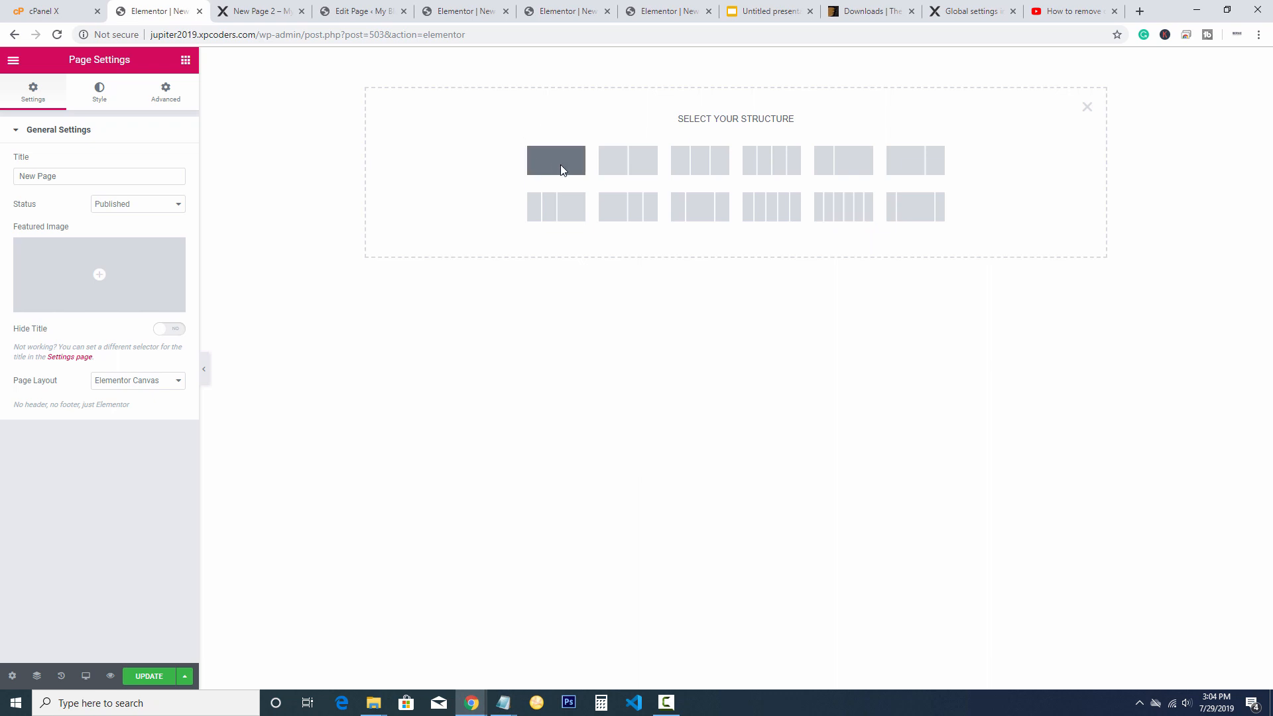
pyautogui.click(1087, 108)
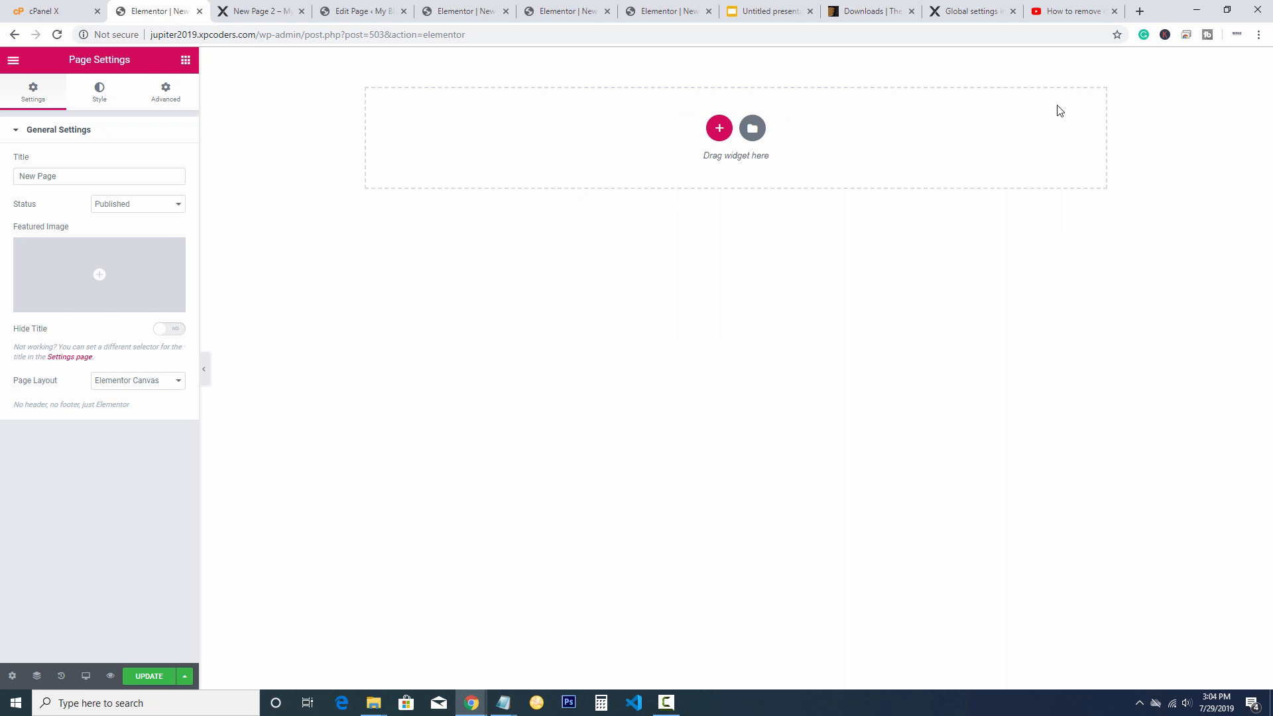
pyautogui.click(753, 129)
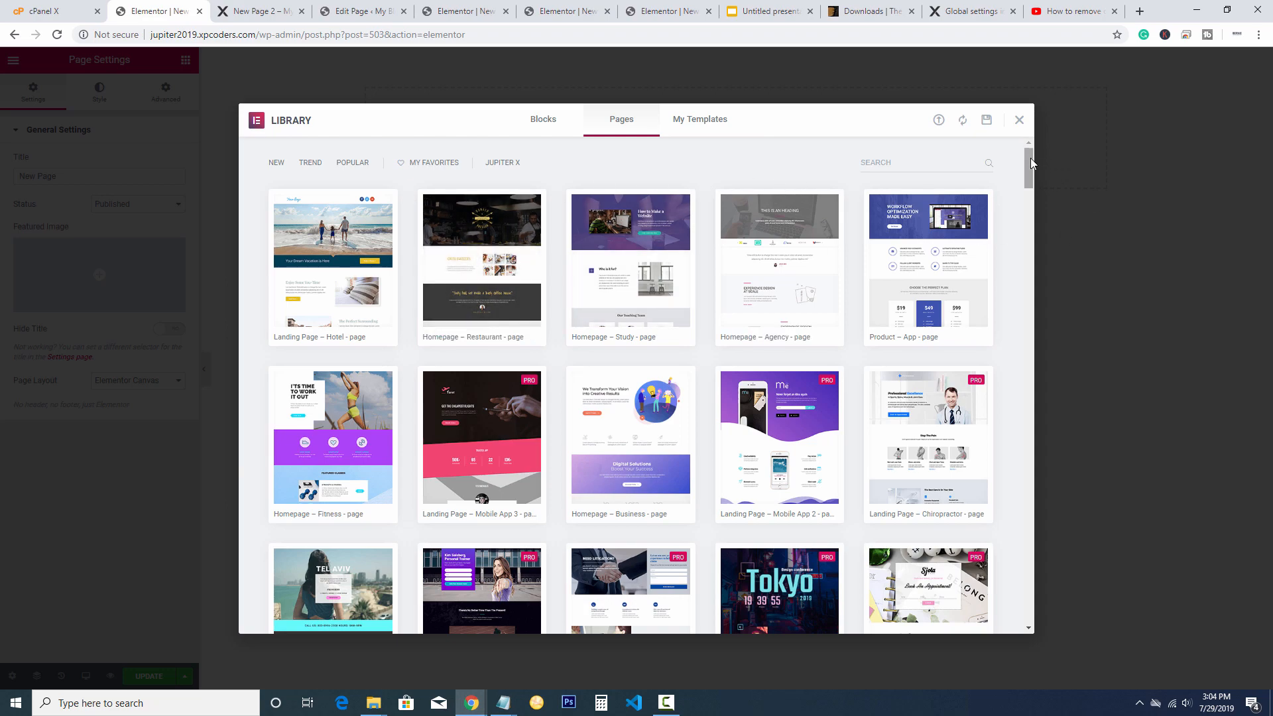
pyautogui.moveTo(1028, 161)
pyautogui.mouseDown()
pyautogui.moveTo(1020, 195)
pyautogui.moveTo(1017, 145)
pyautogui.mouseUp()
pyautogui.click(480, 264)
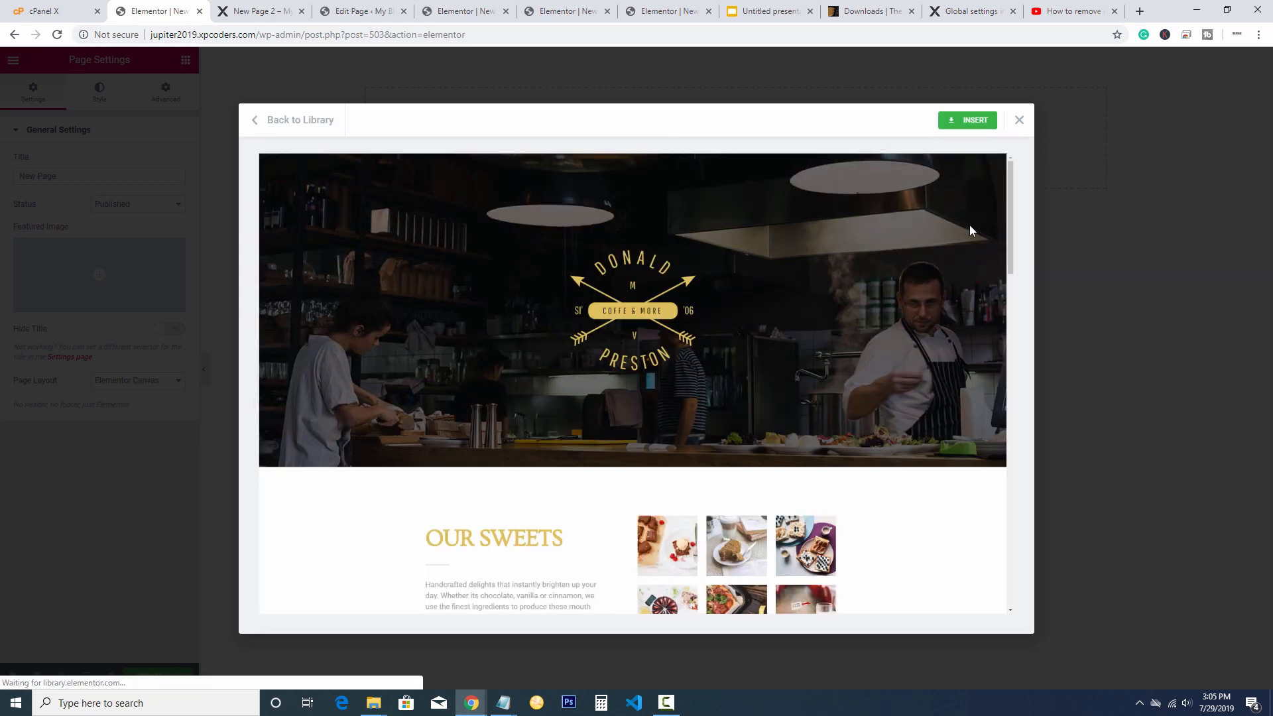
pyautogui.moveTo(1010, 209); pyautogui.dragTo(1014, 123)
pyautogui.click(1018, 120)
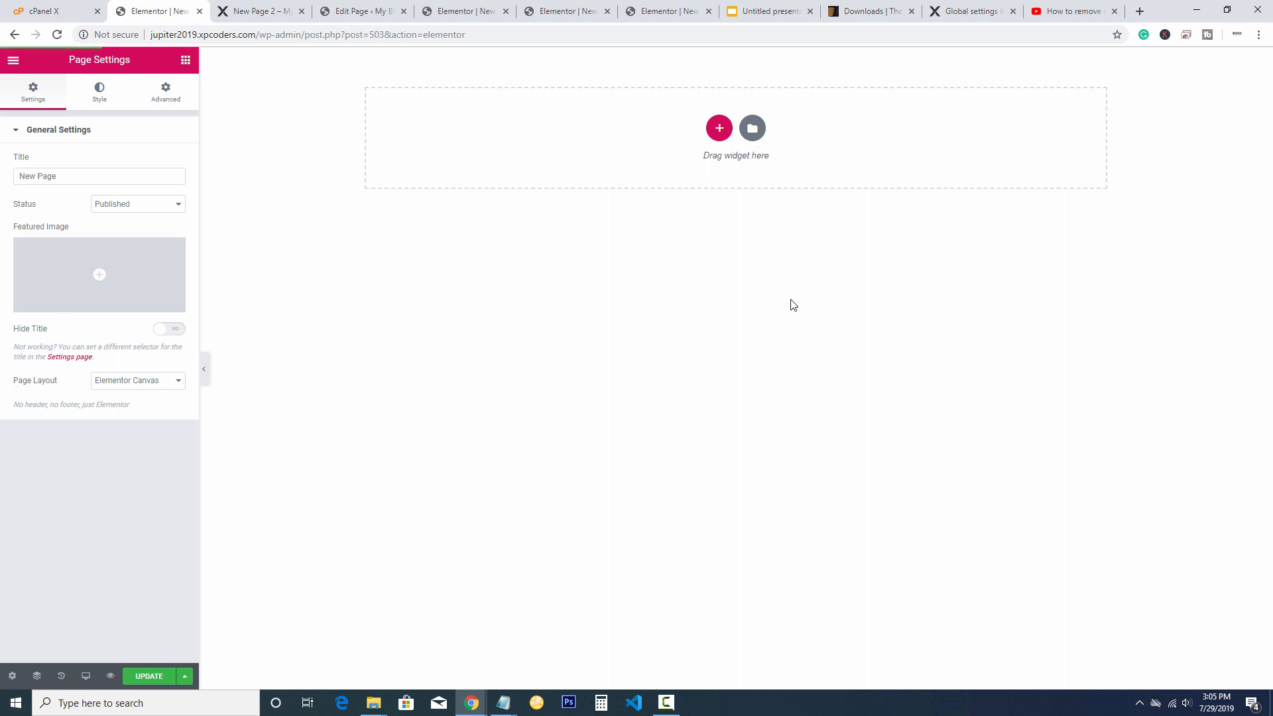
pyautogui.click(718, 130)
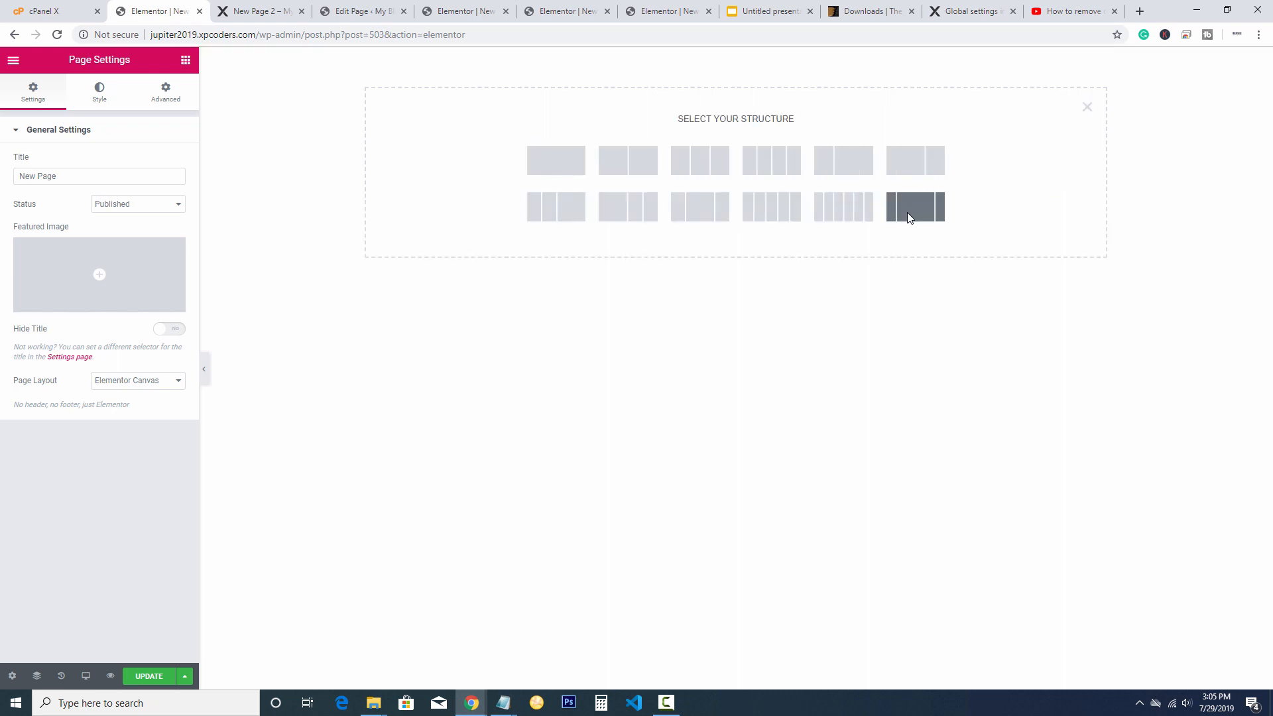
# Add a single-column section with the uploaded about.jpg chef photo as its classic background
pyautogui.click(564, 163)
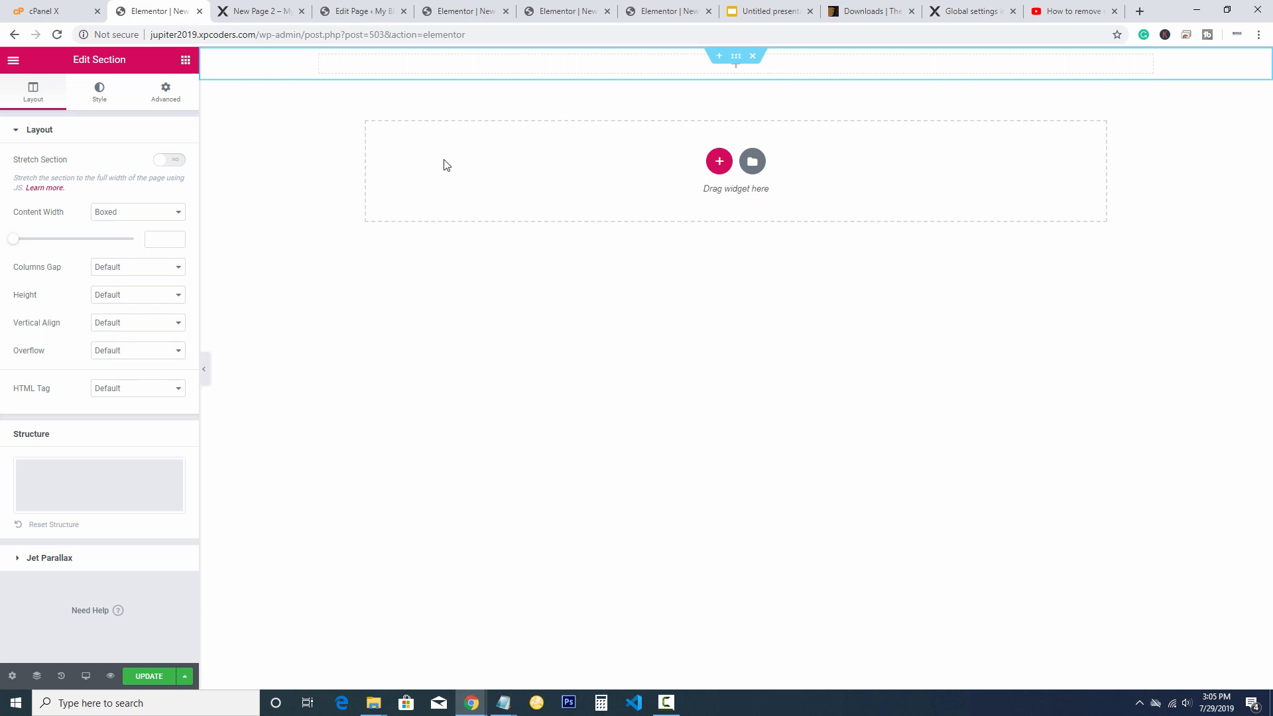
pyautogui.click(98, 96)
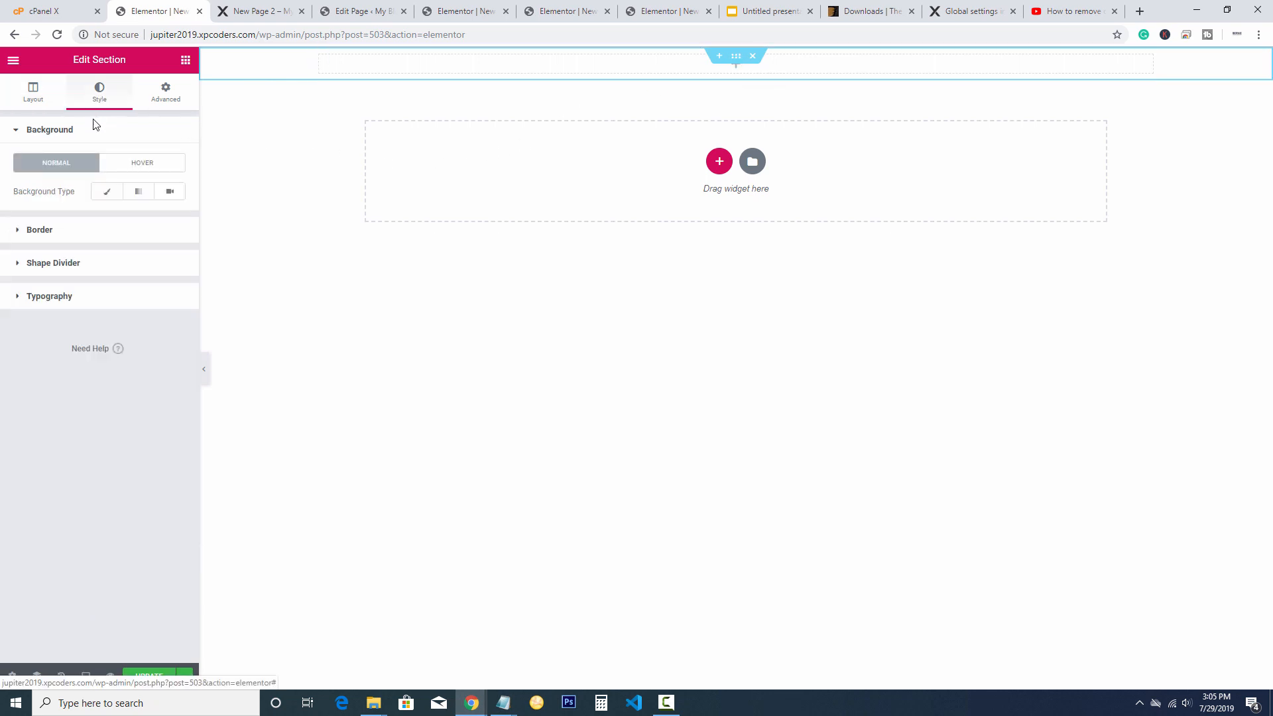
pyautogui.click(107, 193)
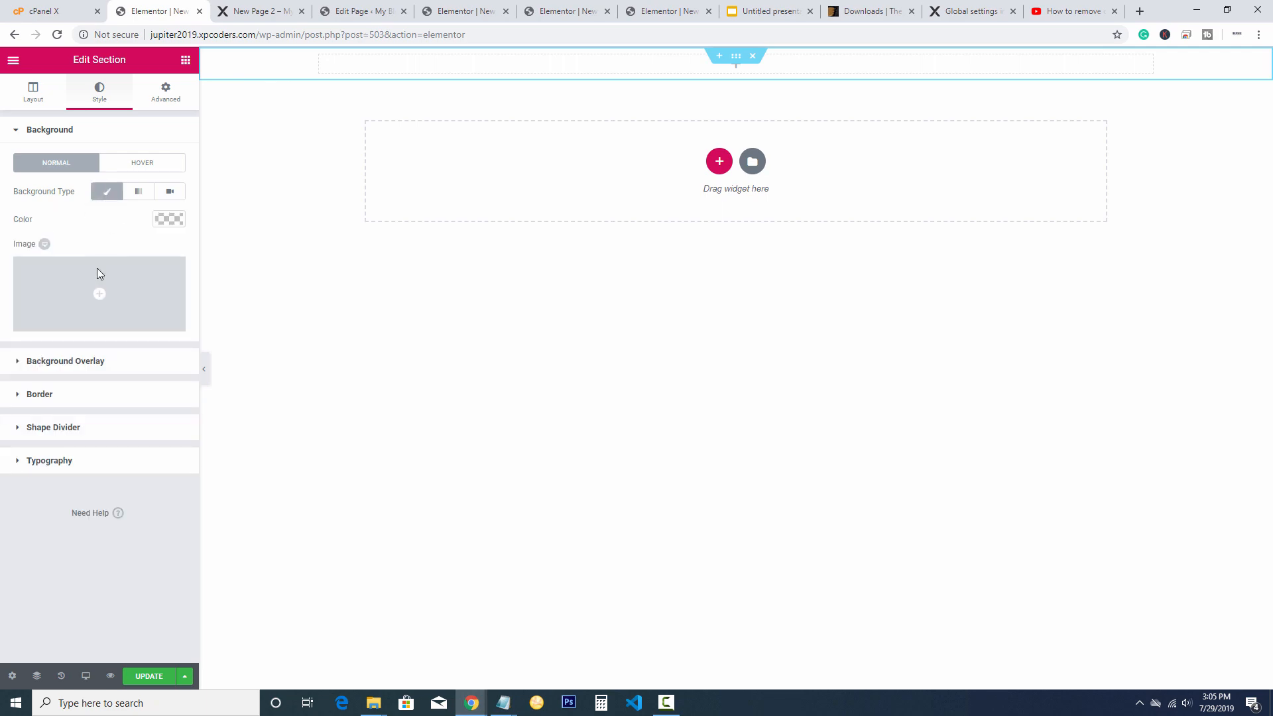
pyautogui.click(96, 291)
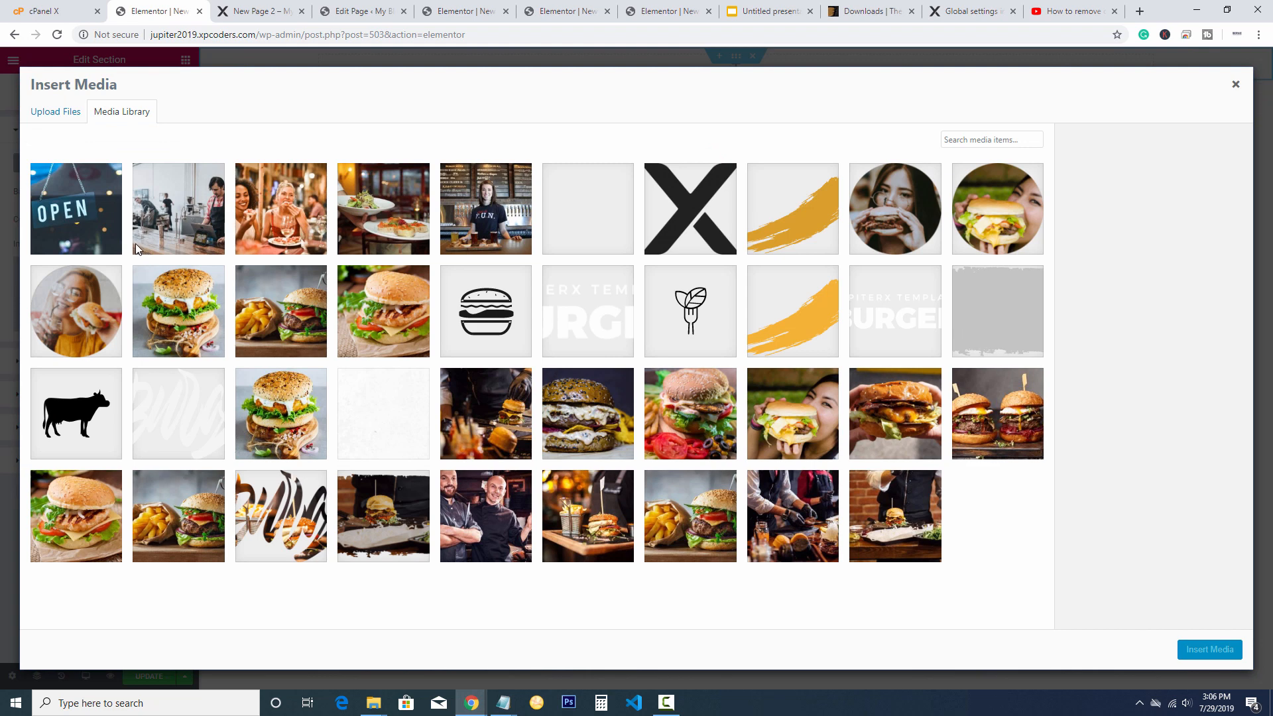
pyautogui.click(175, 208)
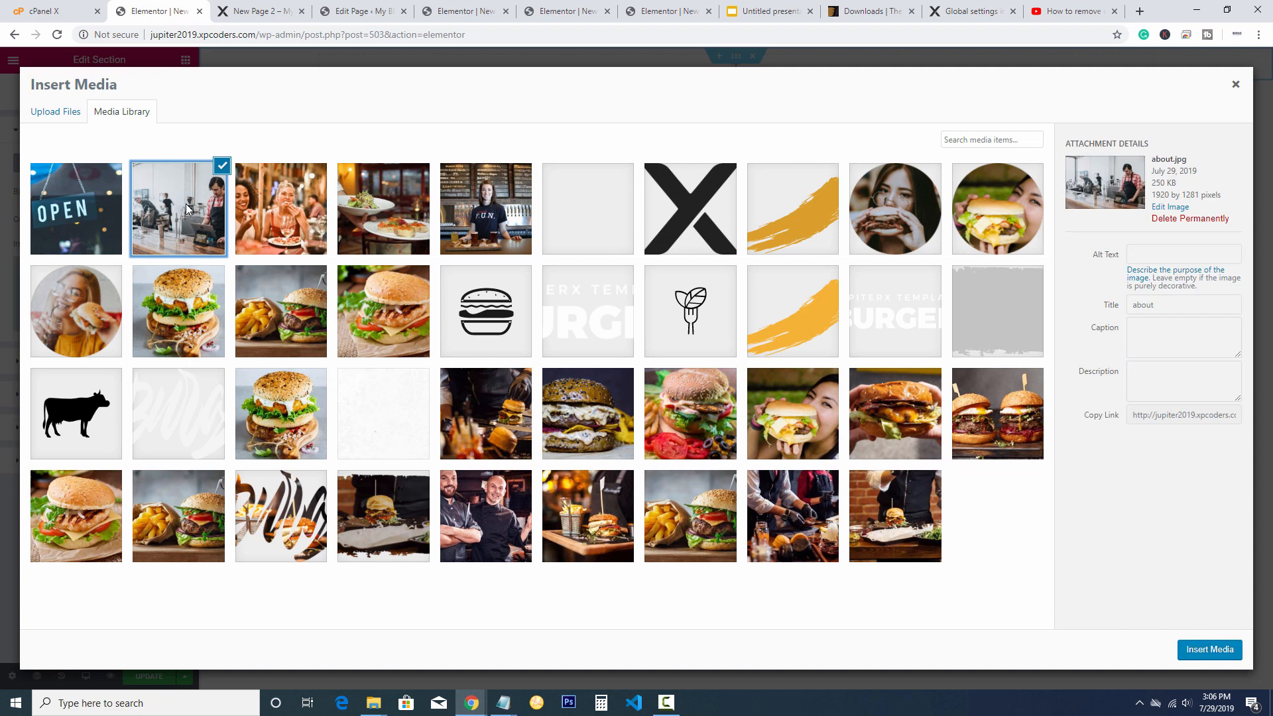
pyautogui.click(76, 113)
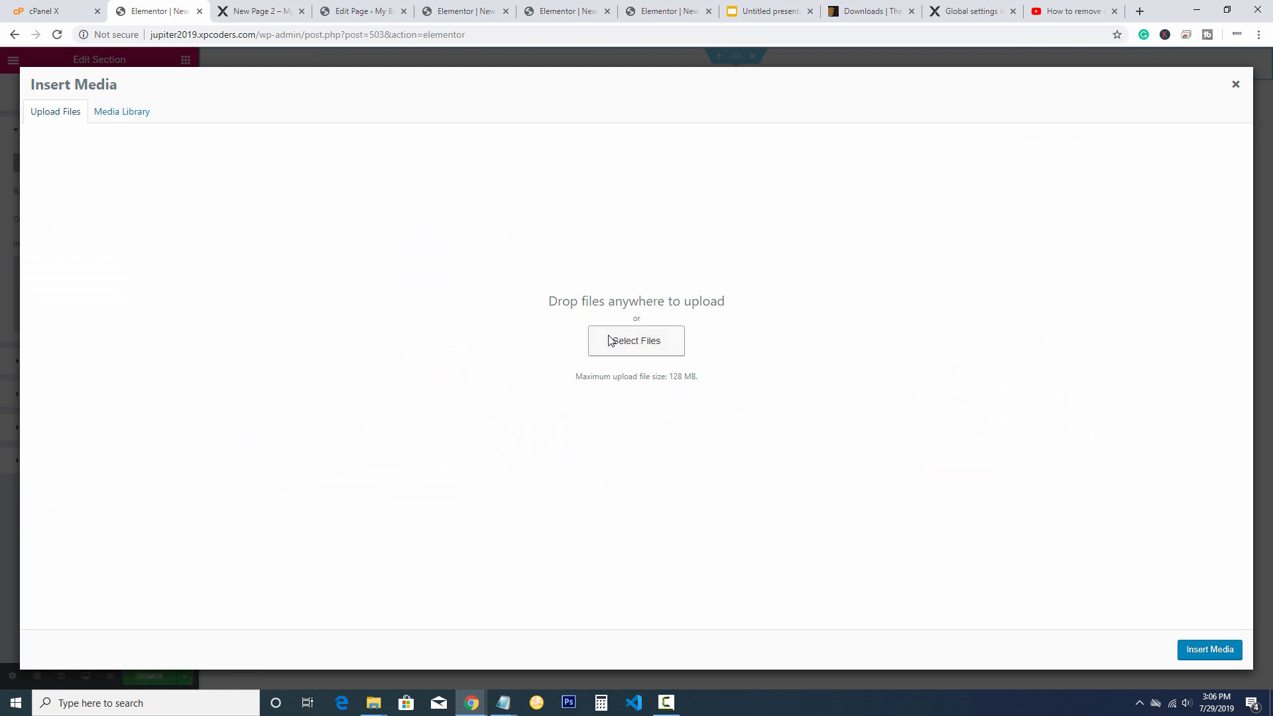
pyautogui.press('Return')
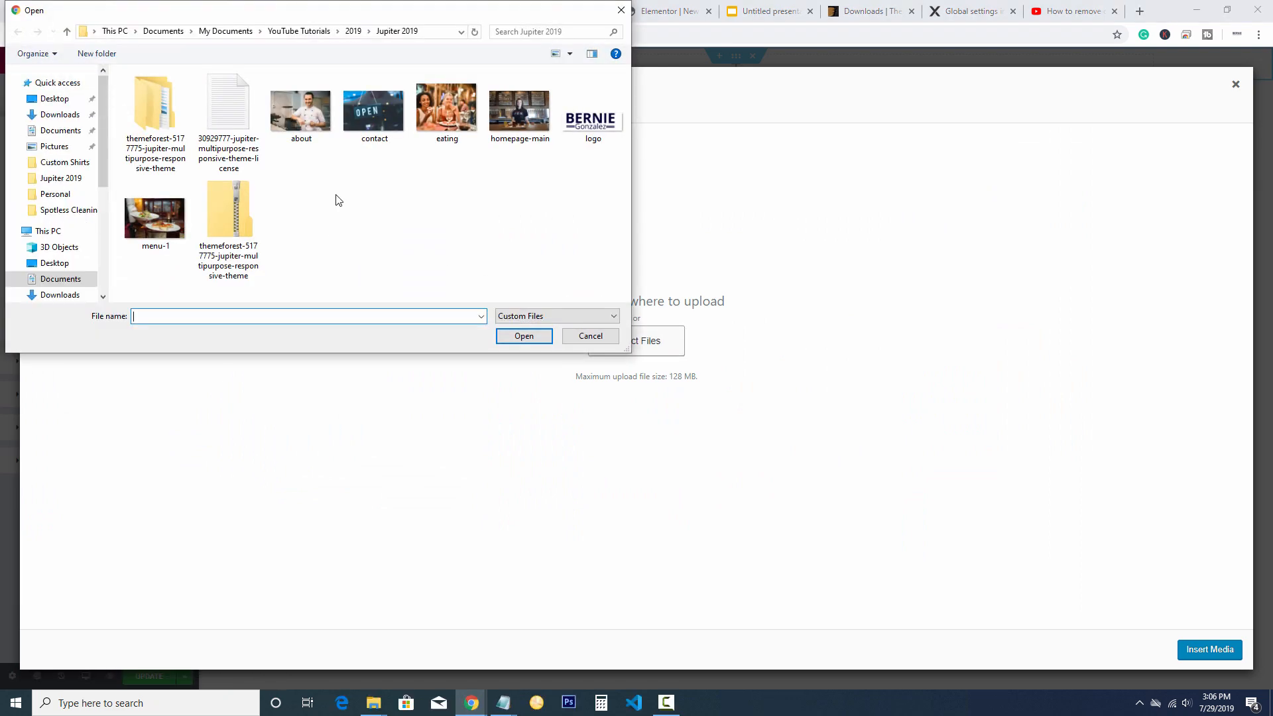
pyautogui.click(297, 117)
pyautogui.doubleClick(297, 116)
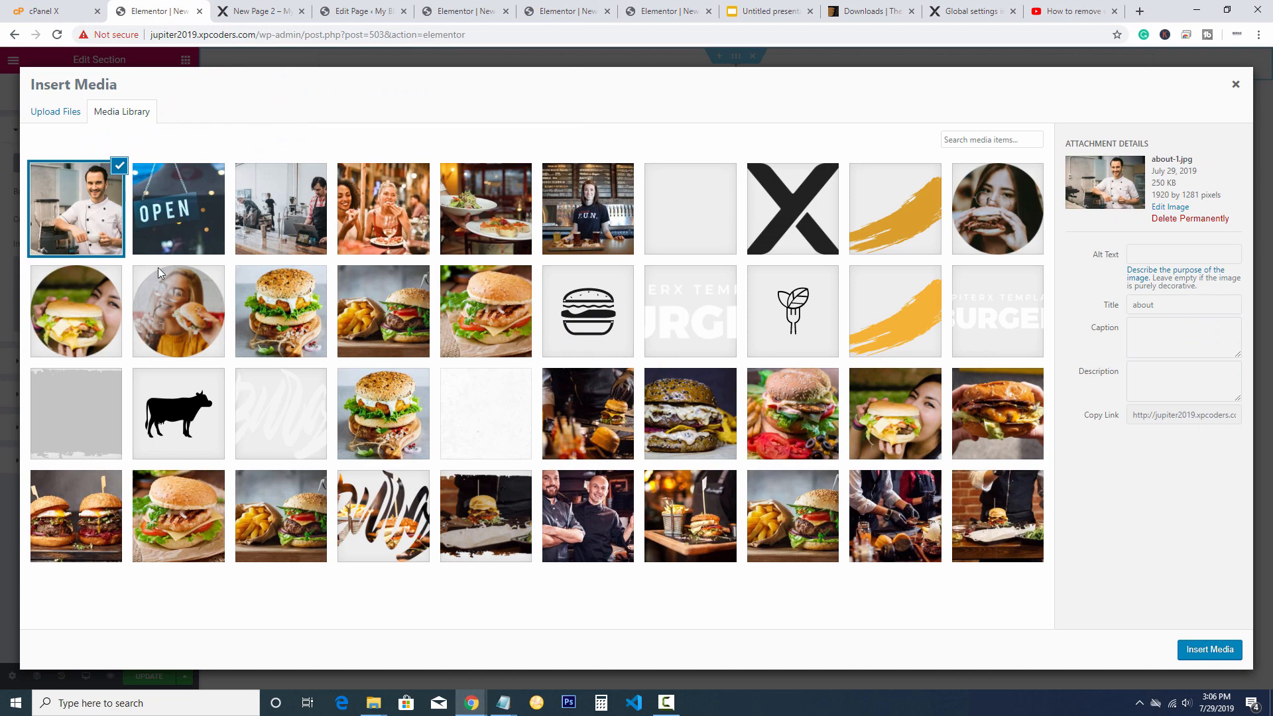
pyautogui.click(1205, 648)
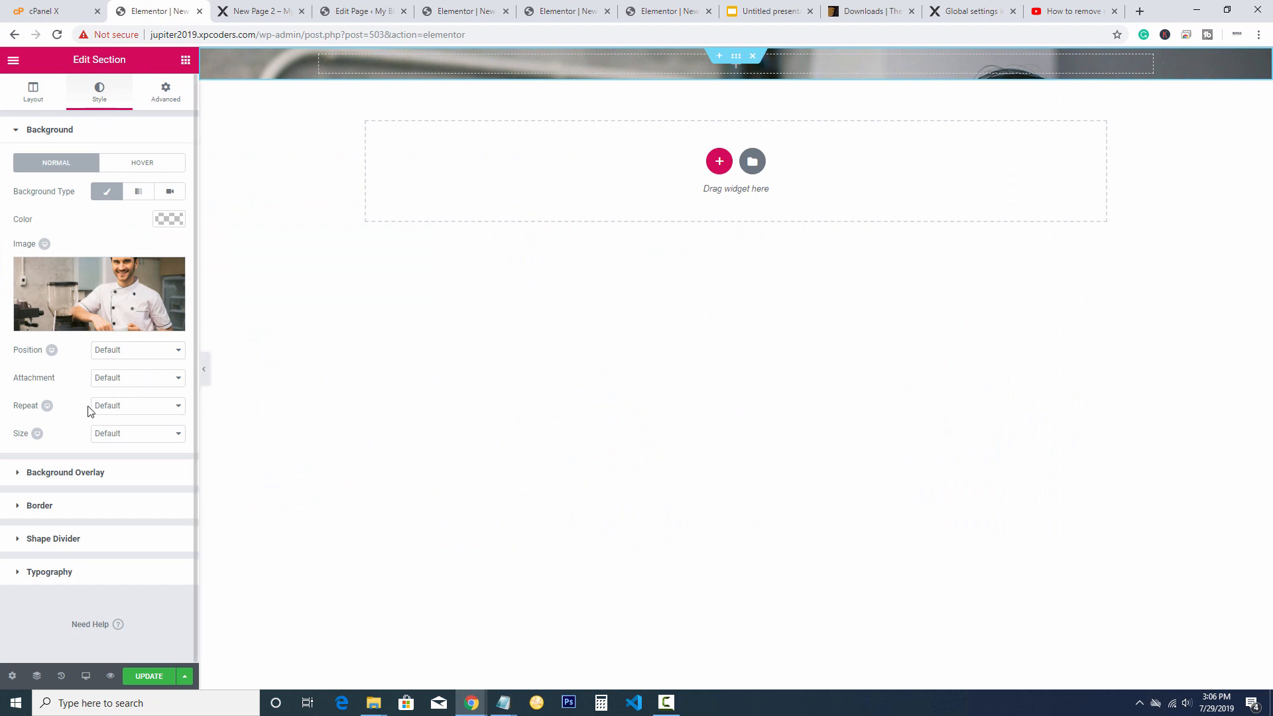
# Give the chef-photo section a 500 px minimum height and show the widget list
pyautogui.click(35, 94)
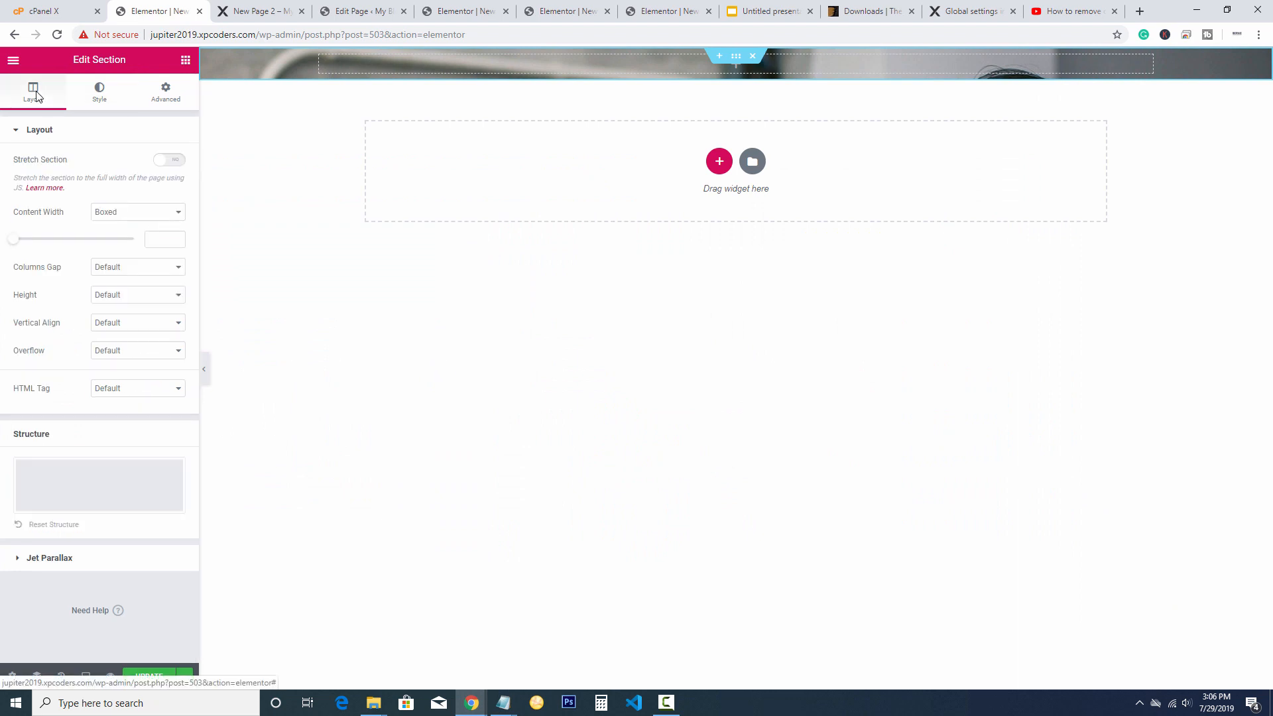
pyautogui.click(126, 297)
pyautogui.click(111, 332)
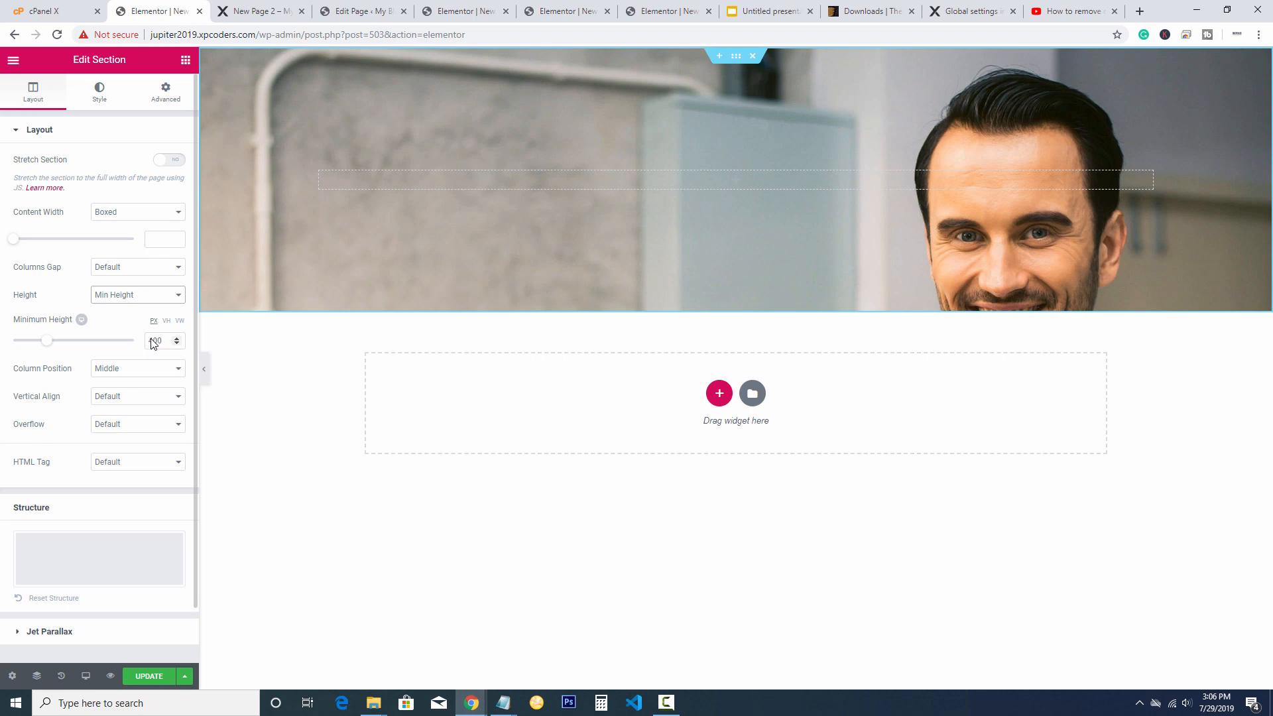
pyautogui.moveTo(153, 340); pyautogui.dragTo(137, 340)
pyautogui.write('5')
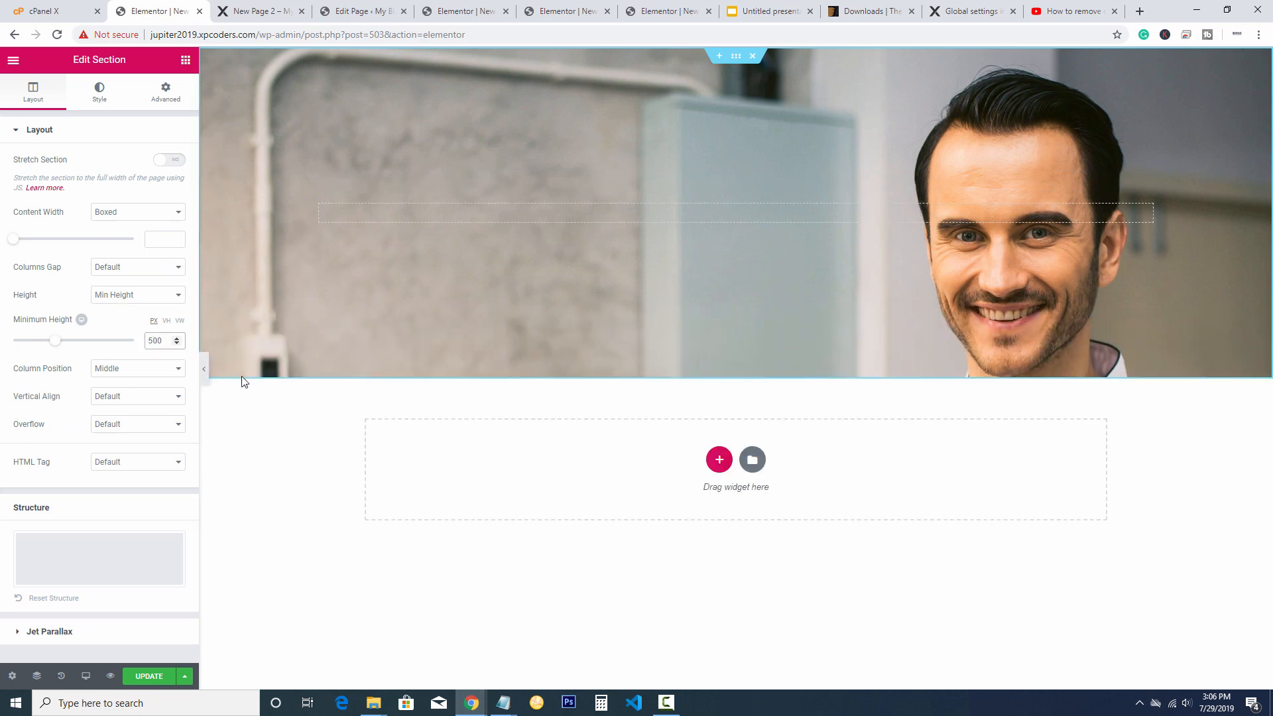
pyautogui.click(93, 100)
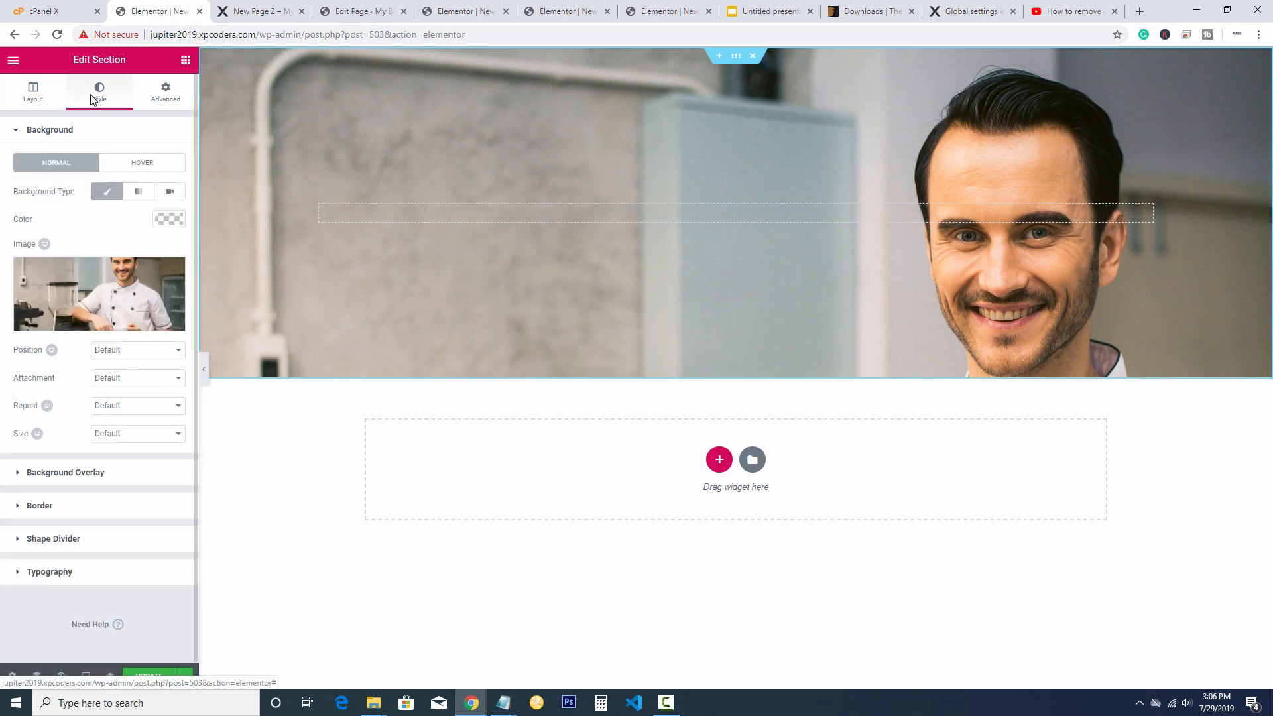
pyautogui.click(33, 92)
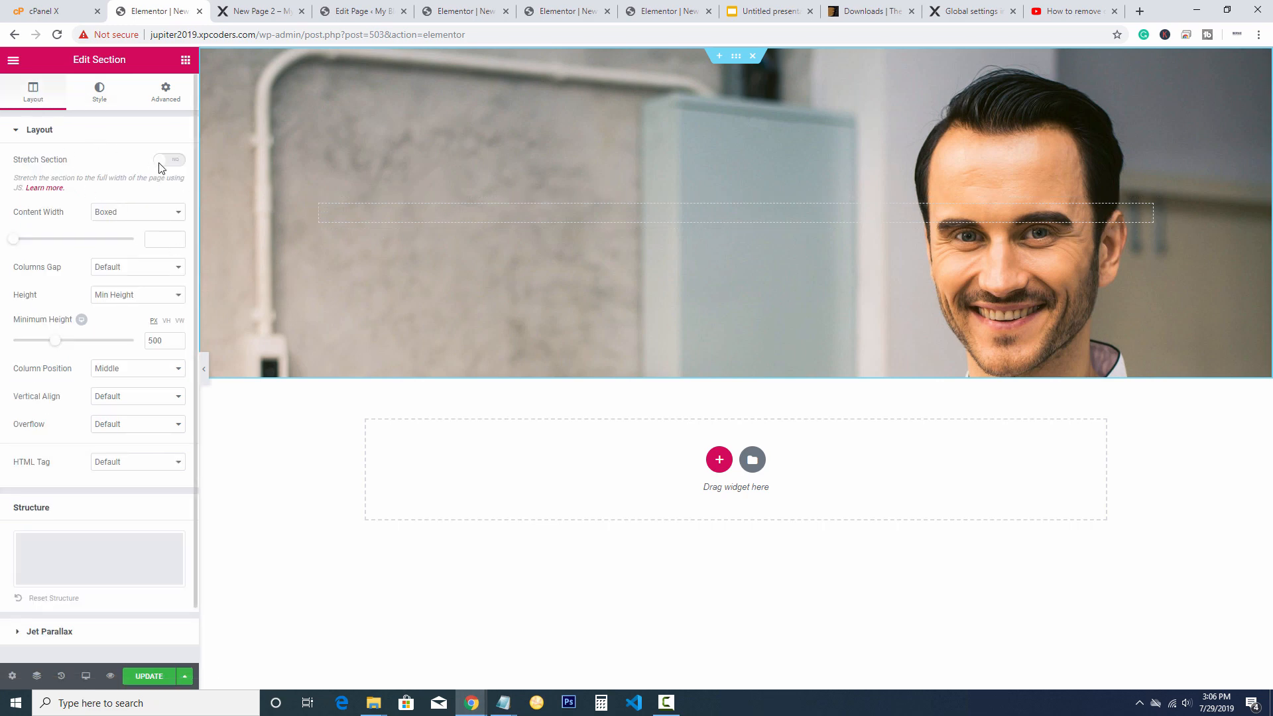
pyautogui.click(186, 61)
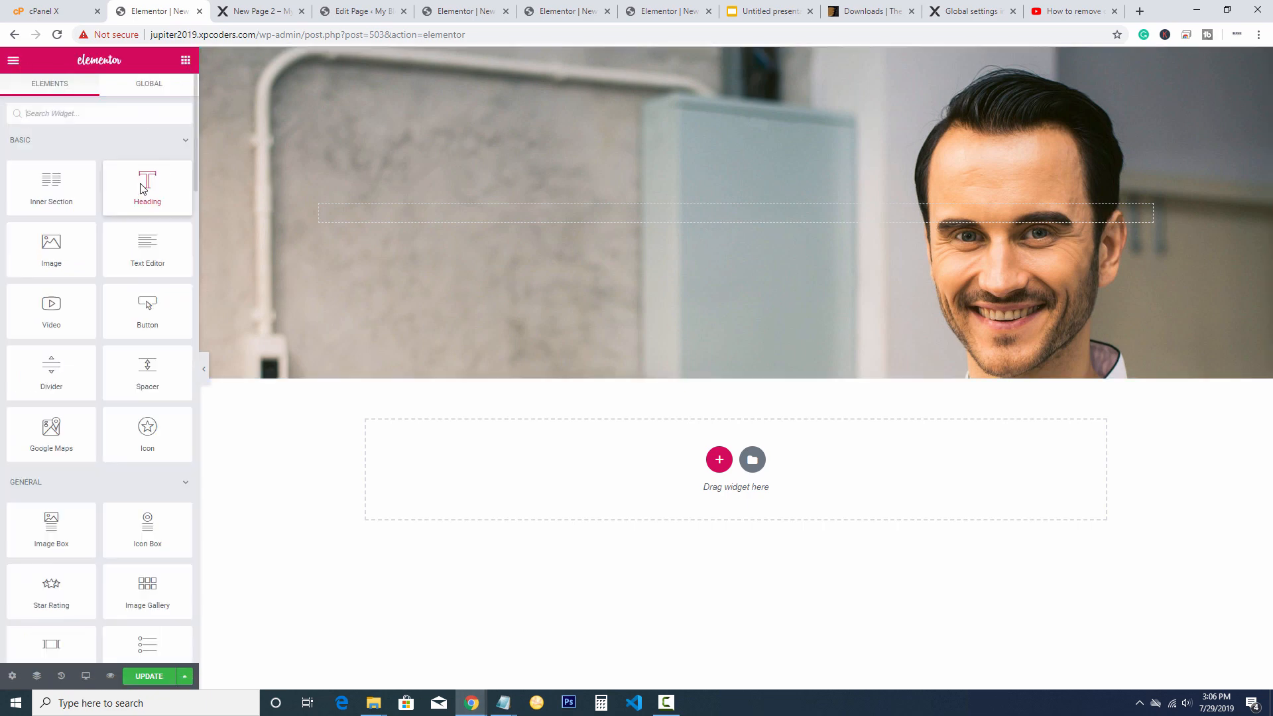
# Drop a Heading widget into the hero and change its text to 'About Us'
pyautogui.moveTo(150, 187); pyautogui.dragTo(653, 214)
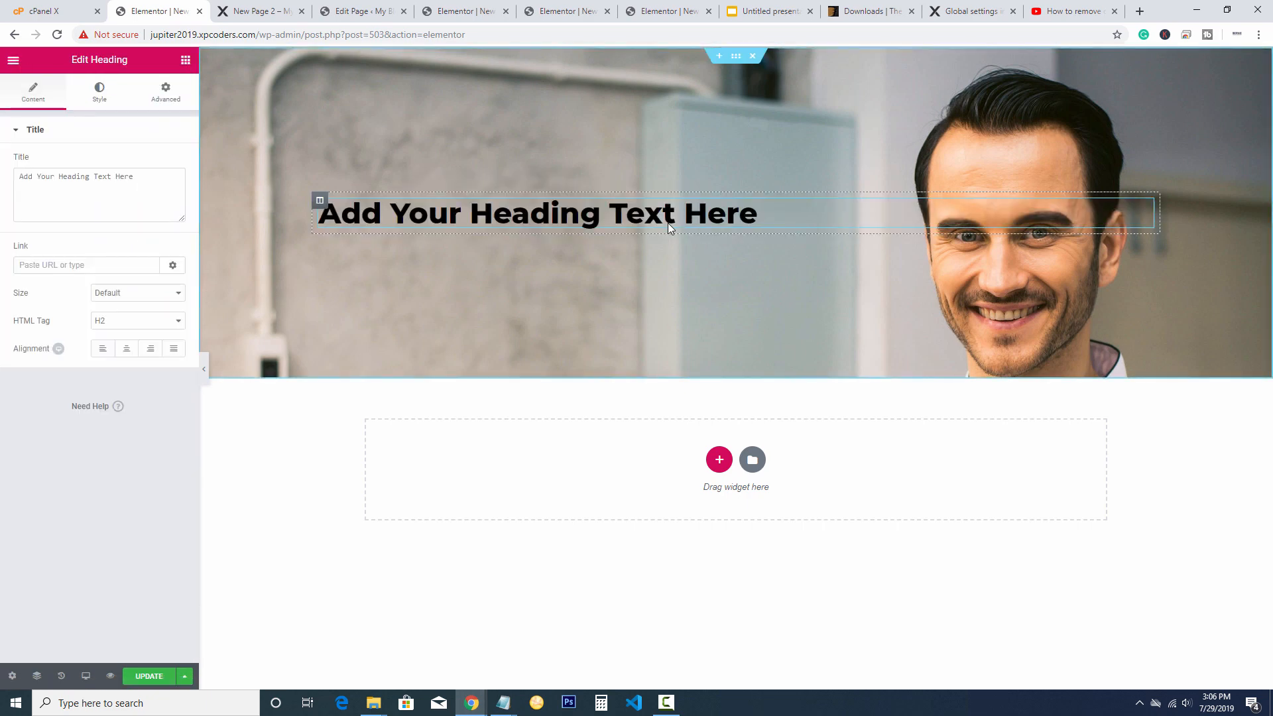
pyautogui.moveTo(760, 209); pyautogui.dragTo(305, 202)
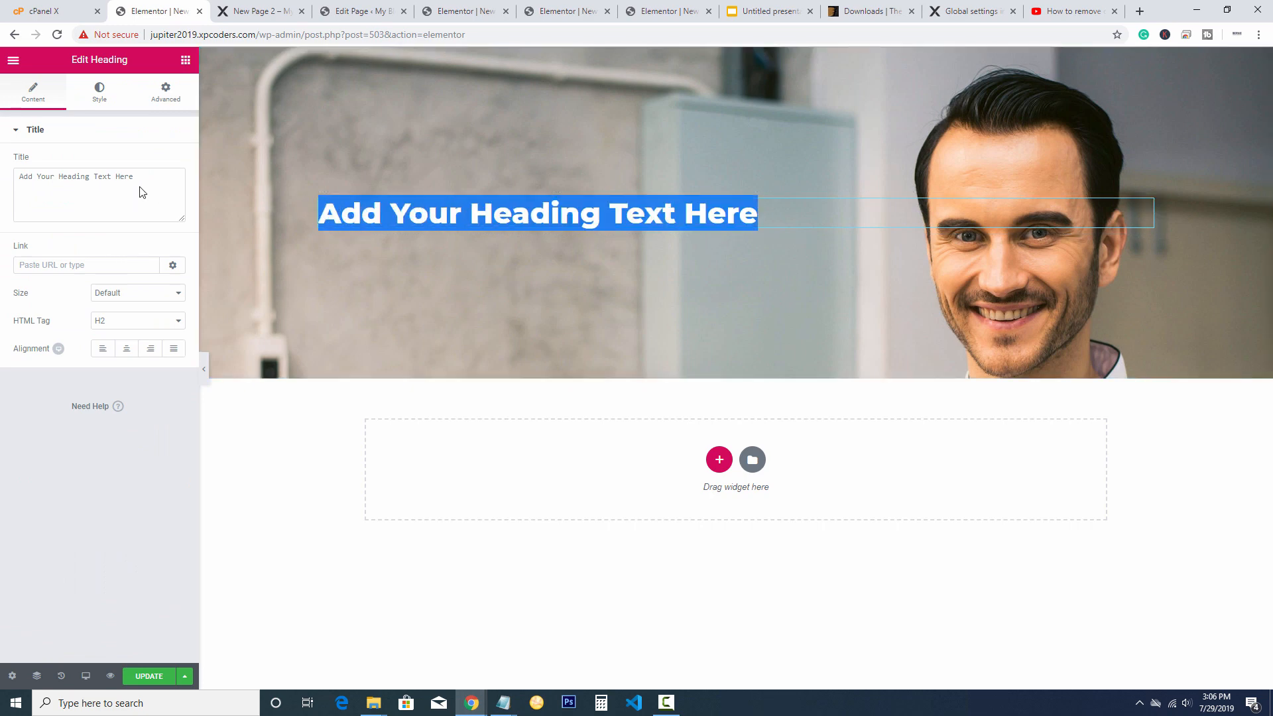
pyautogui.moveTo(140, 186); pyautogui.dragTo(0, 180)
pyautogui.write('Abot')
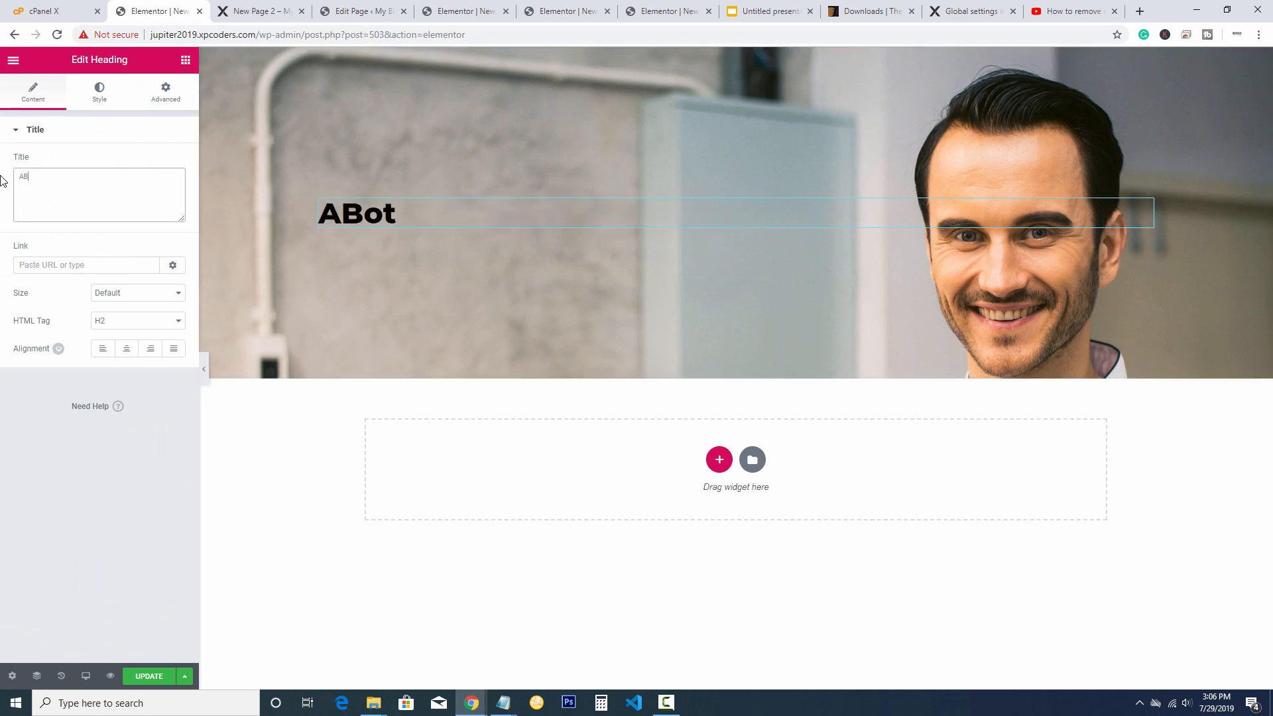
pyautogui.press('BackSpace')
pyautogui.press('BackSpace')
pyautogui.press('BackSpace')
pyautogui.write('bout ')
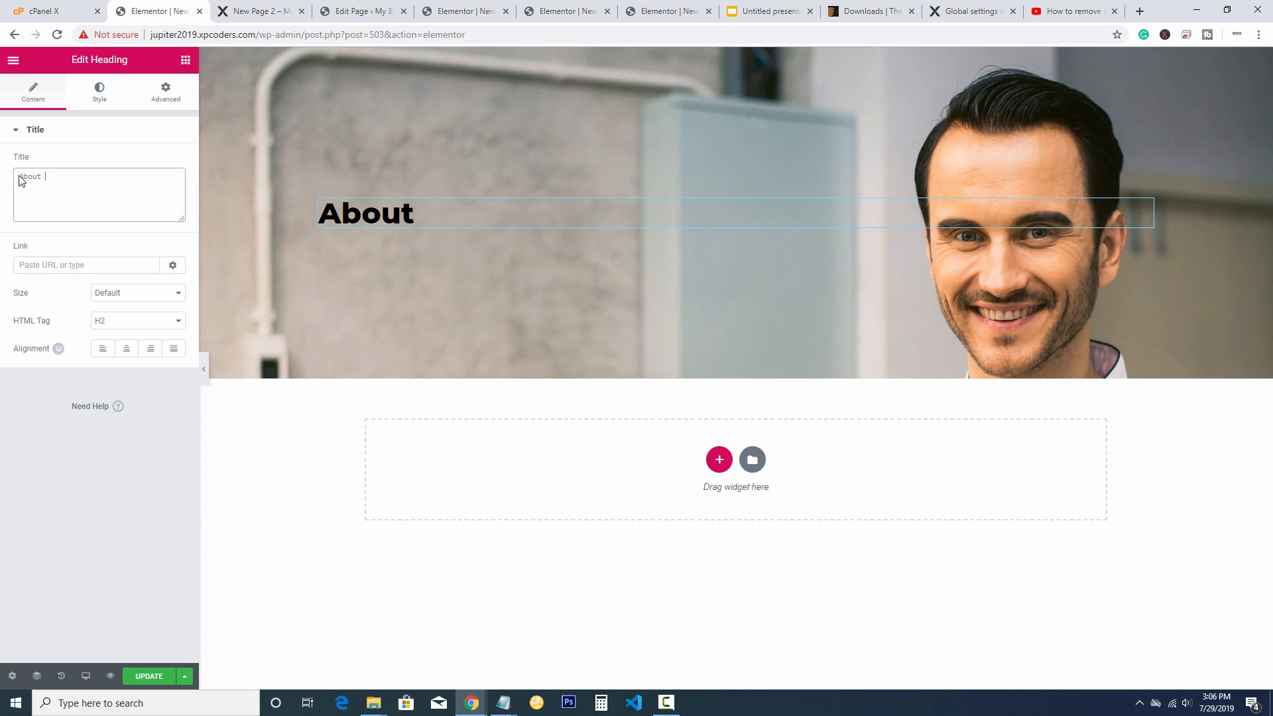
pyautogui.write('Us')
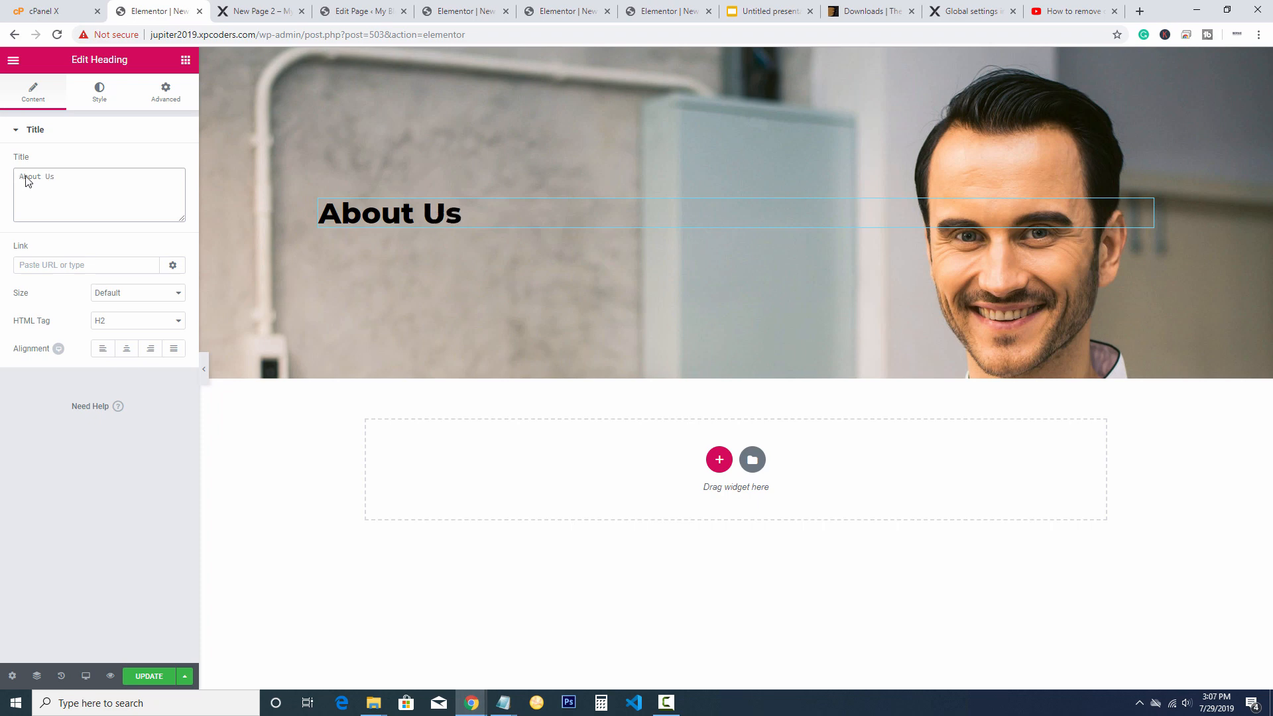
# Centre the About Us heading and set its HTML tag to H2
pyautogui.click(126, 348)
pyautogui.click(113, 320)
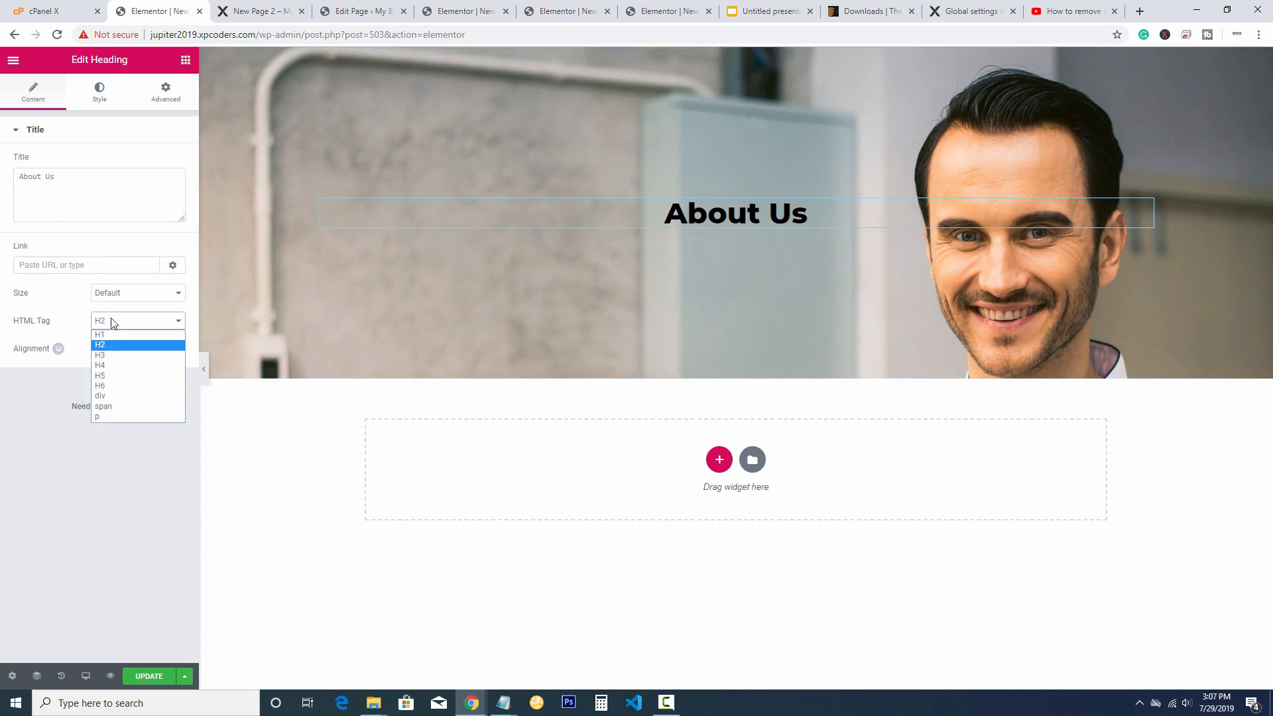
pyautogui.click(104, 333)
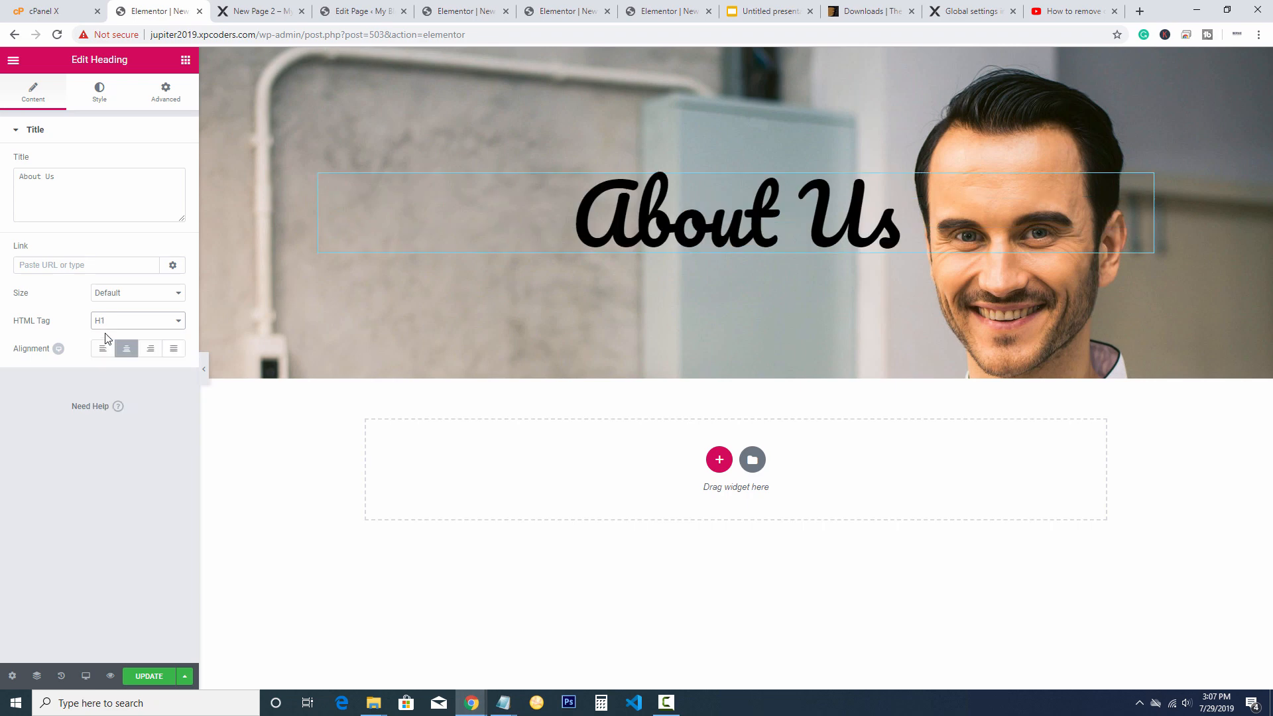
pyautogui.click(114, 320)
pyautogui.click(109, 343)
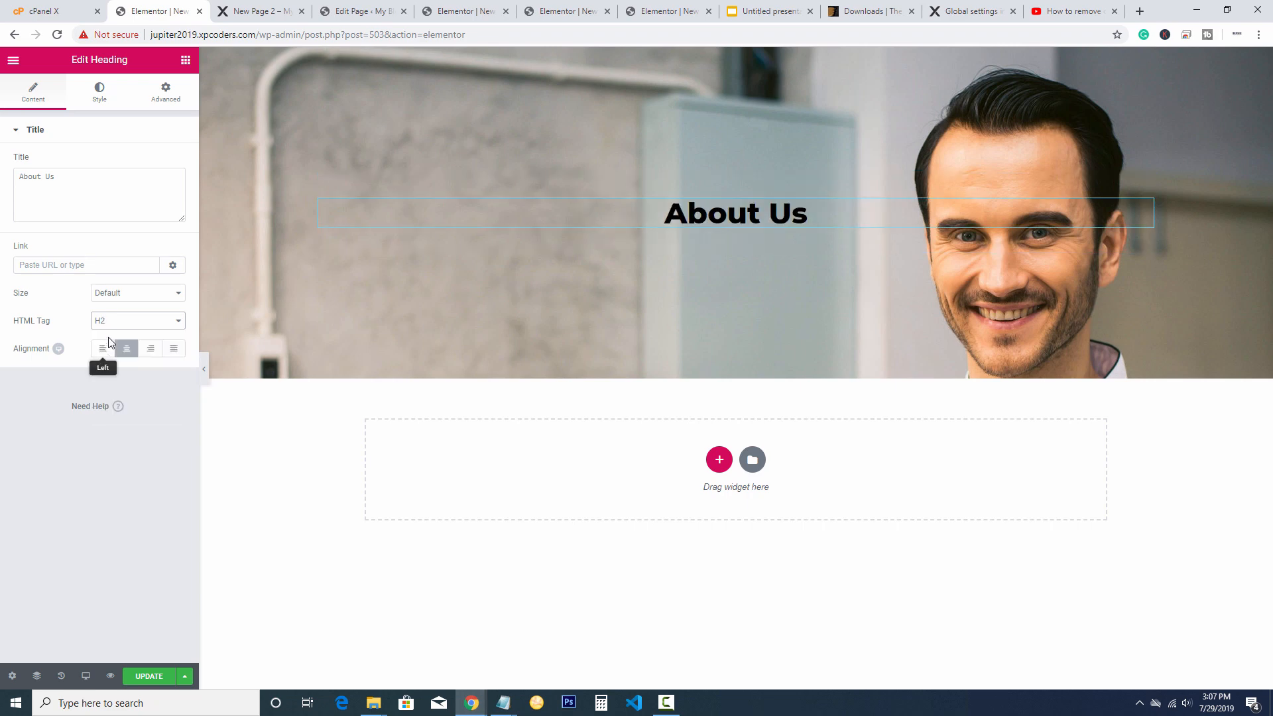
pyautogui.click(116, 322)
pyautogui.click(108, 332)
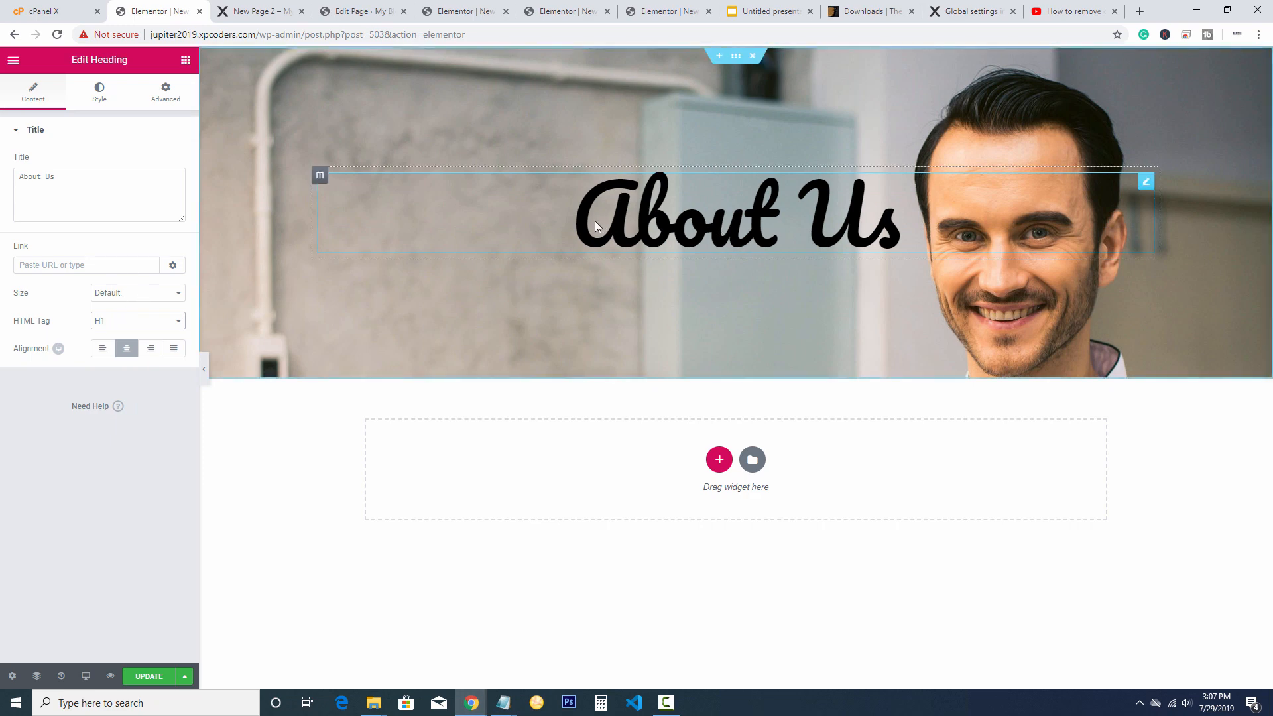
pyautogui.moveTo(595, 220); pyautogui.dragTo(563, 230)
pyautogui.click(920, 244)
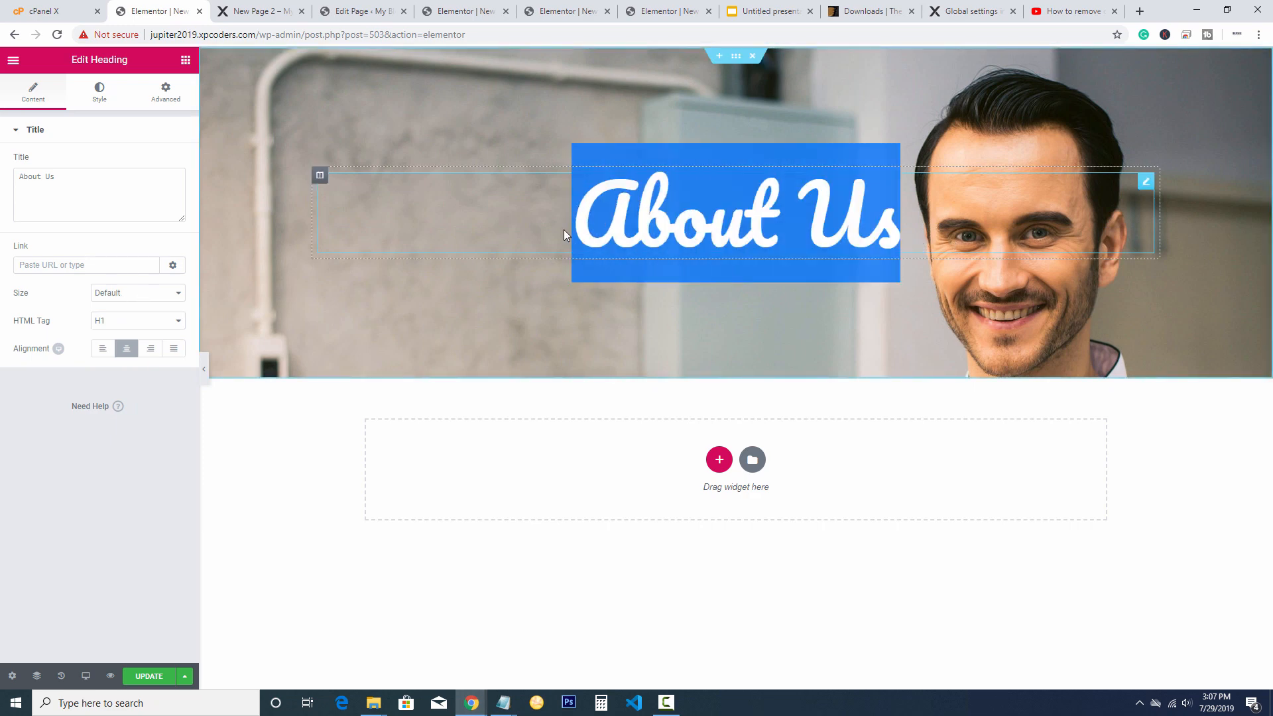
pyautogui.click(563, 230)
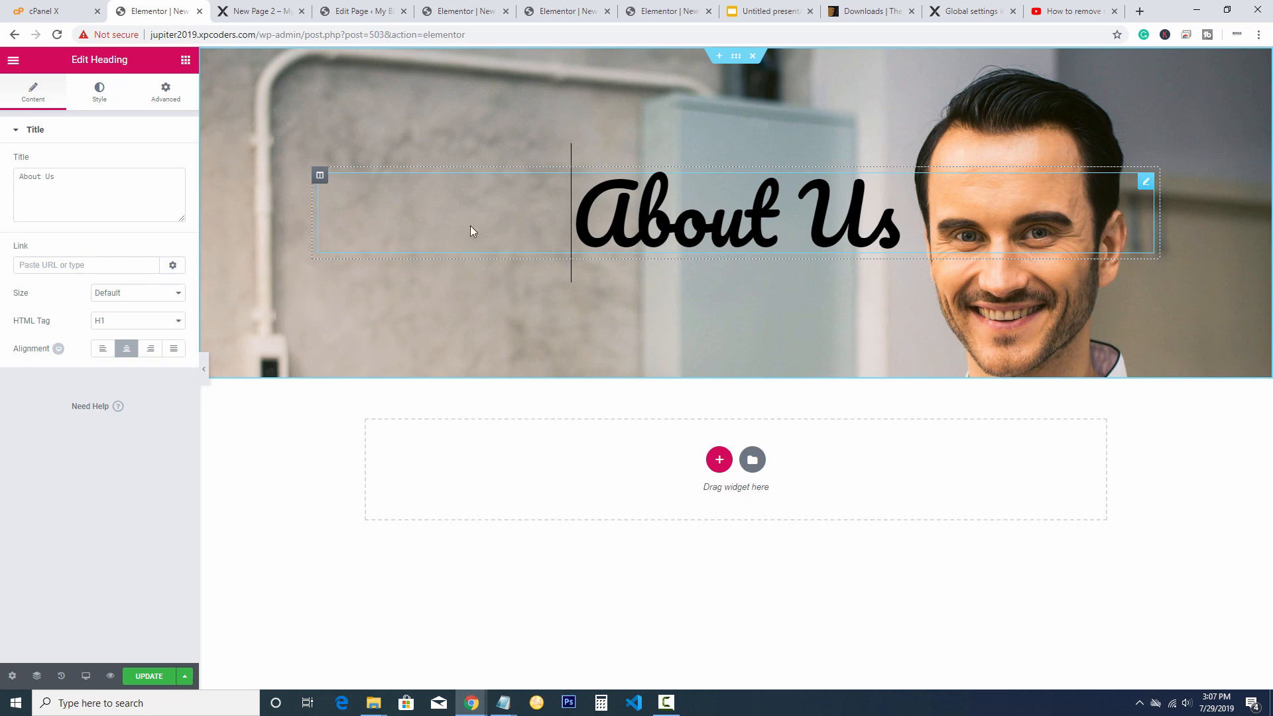
pyautogui.click(122, 323)
pyautogui.click(108, 344)
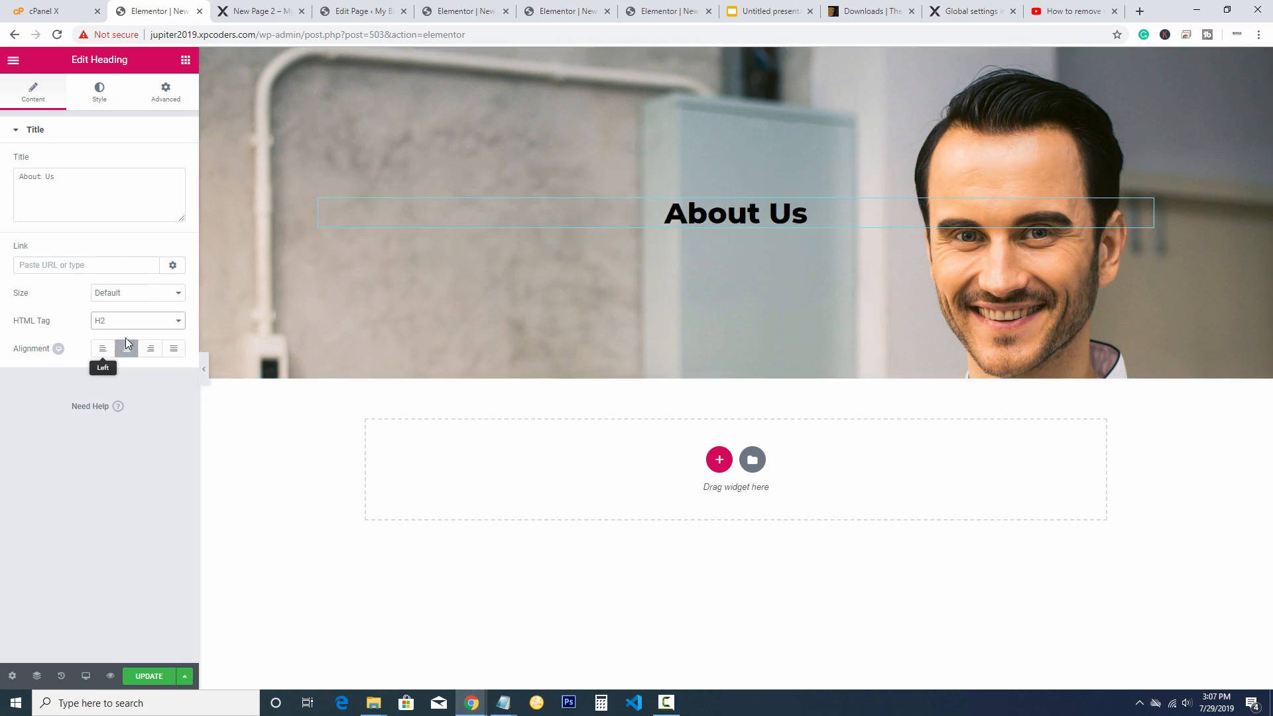
pyautogui.moveTo(824, 220); pyautogui.dragTo(620, 217)
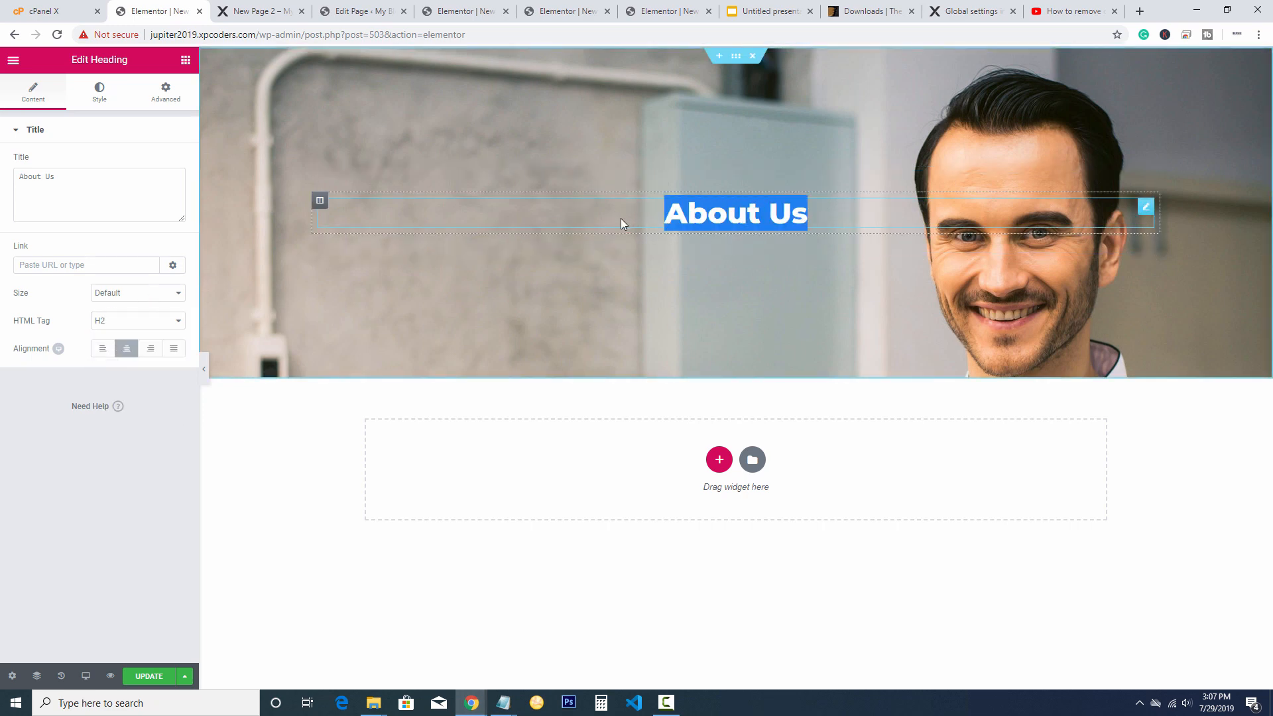
pyautogui.click(539, 240)
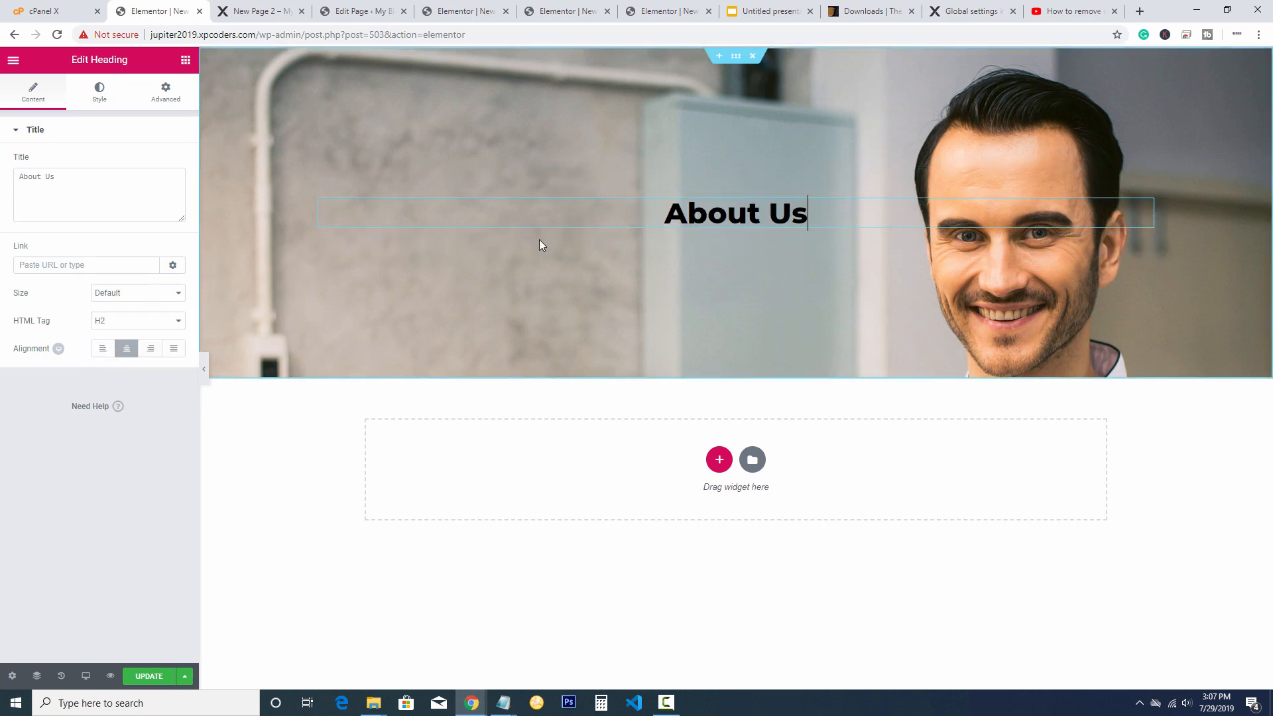
# Try dark grey and orange heading colours, then reset the text colour to default
pyautogui.click(112, 101)
pyautogui.click(170, 163)
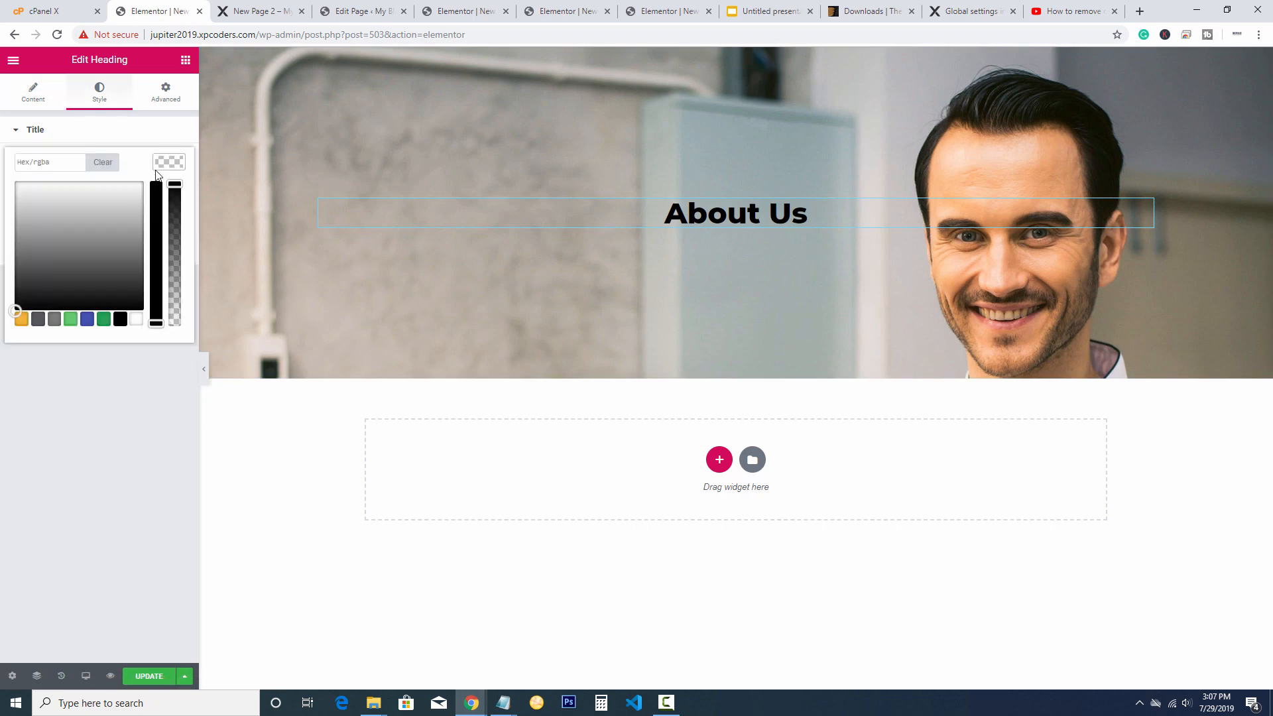
pyautogui.click(38, 320)
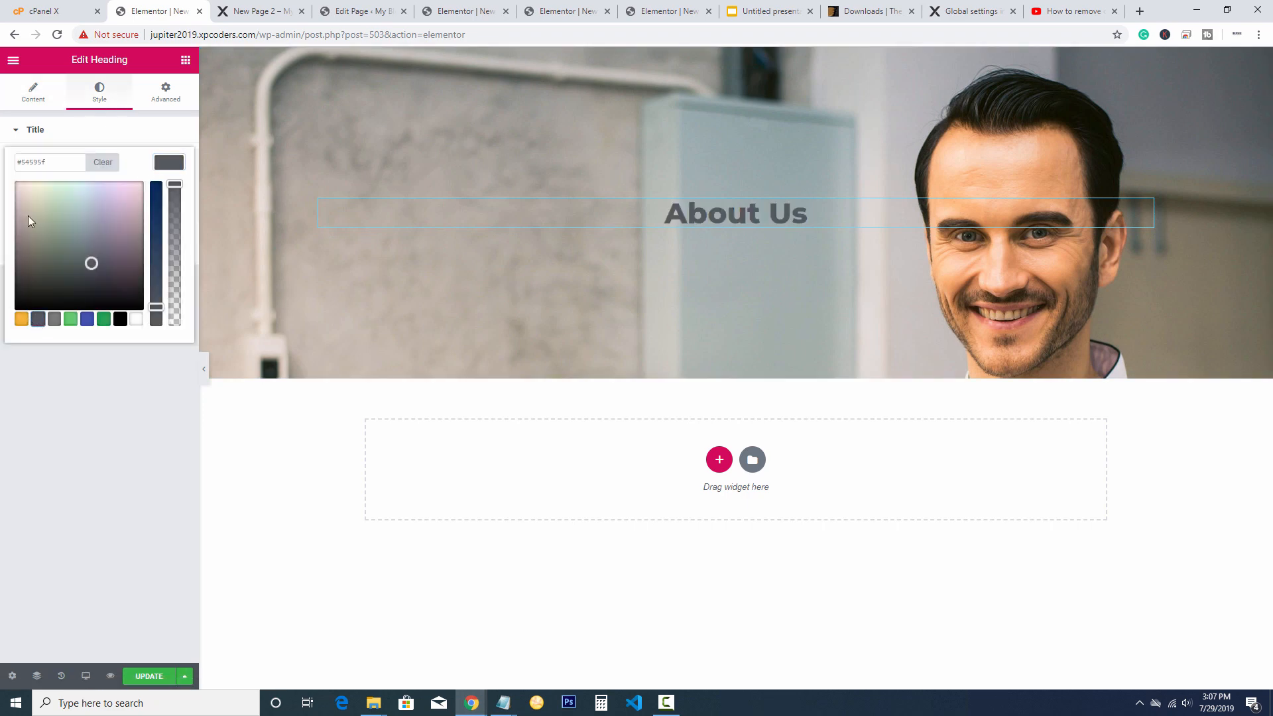
pyautogui.click(21, 320)
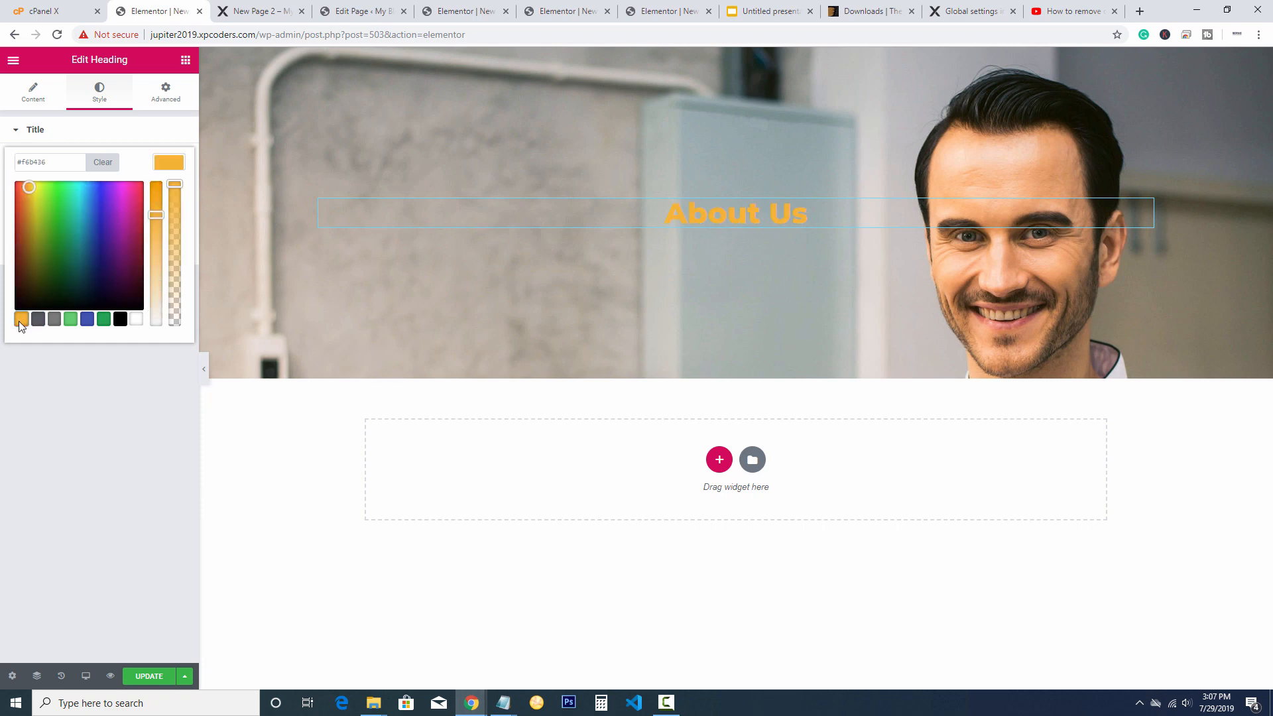
pyautogui.click(143, 132)
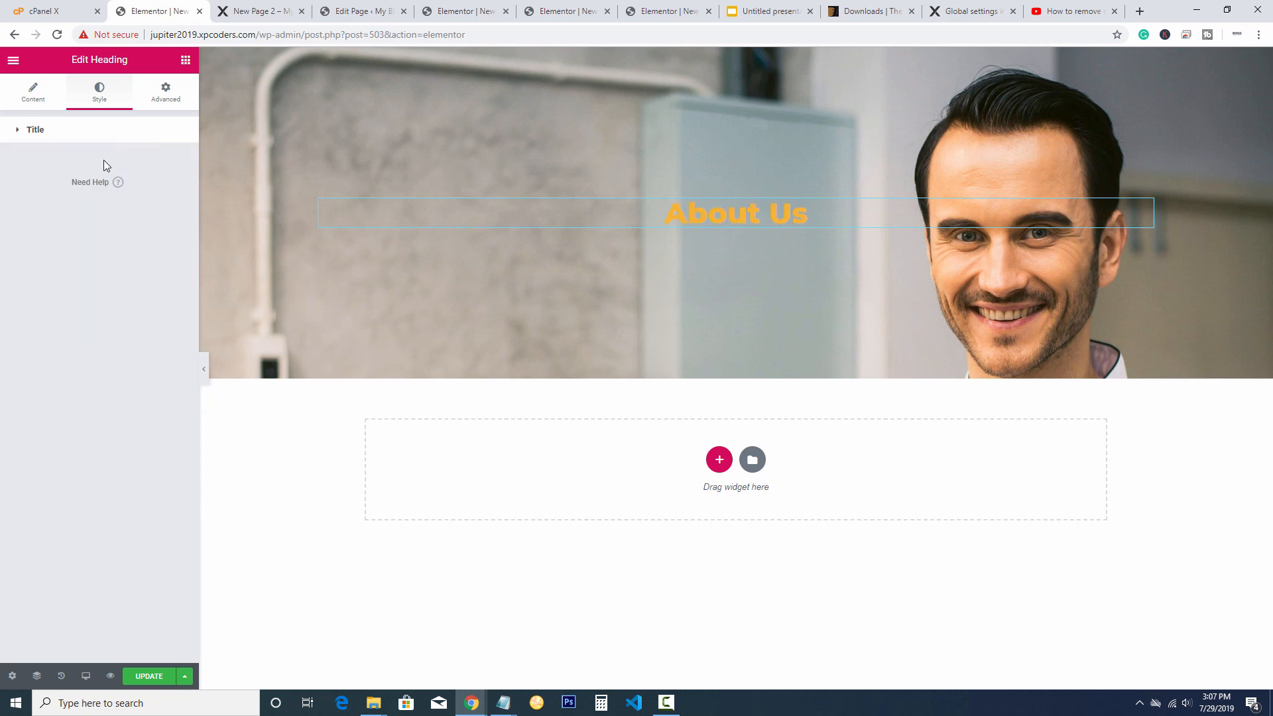
pyautogui.click(29, 131)
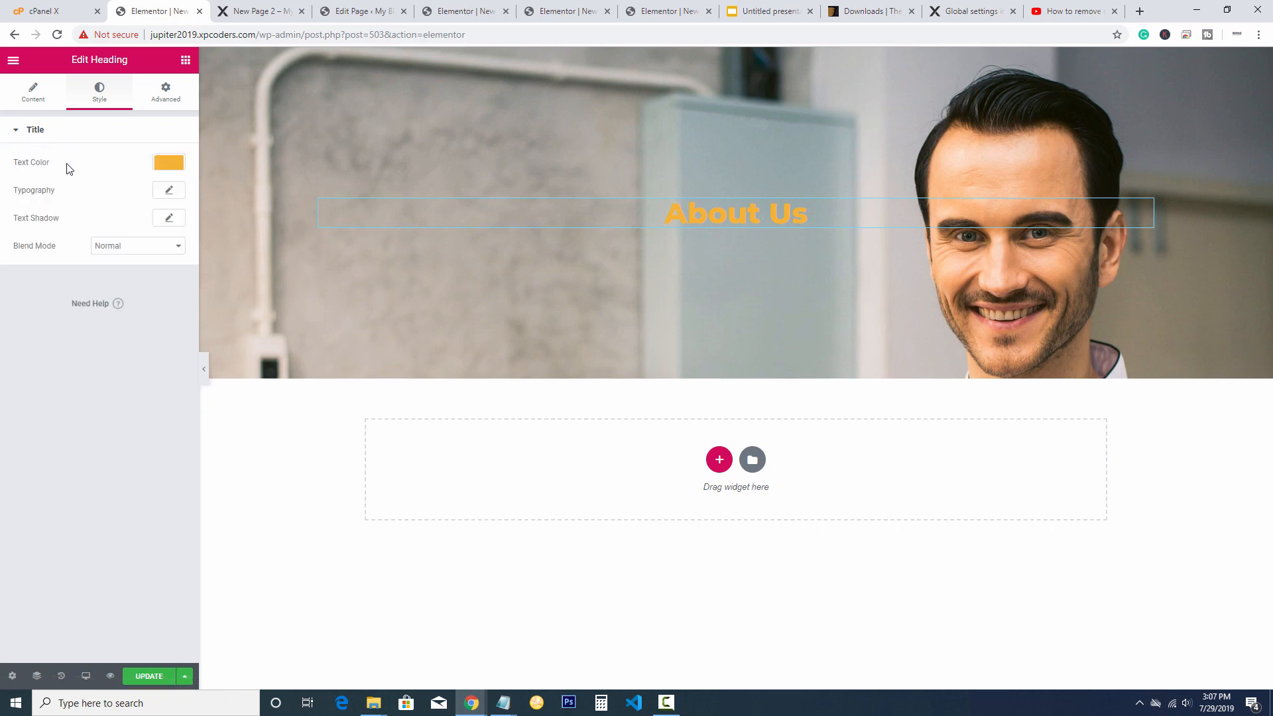
pyautogui.click(170, 165)
pyautogui.click(108, 163)
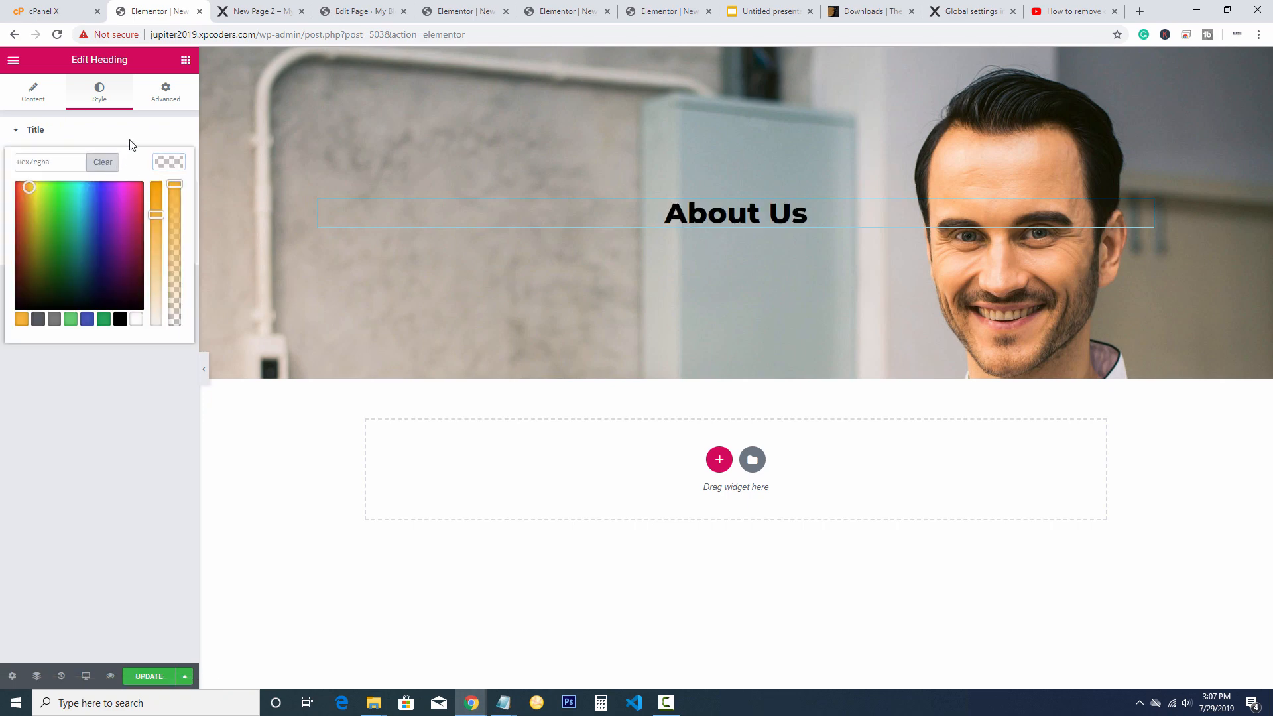
pyautogui.click(124, 397)
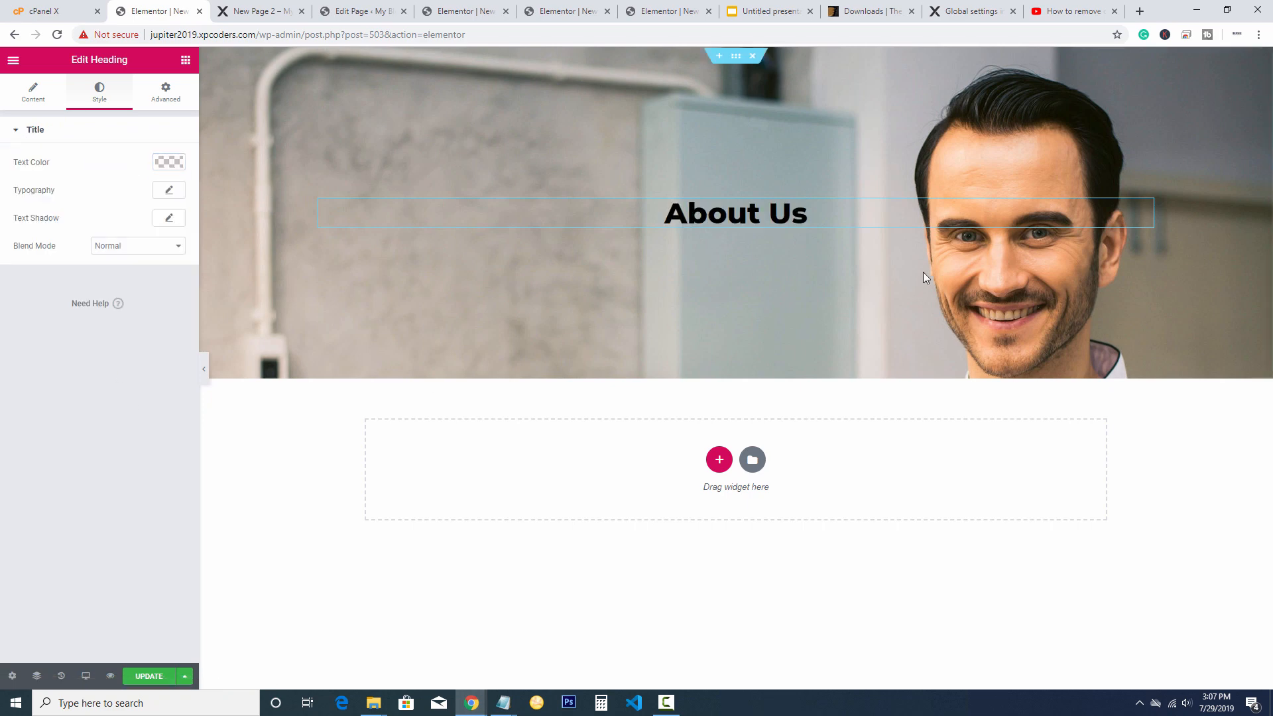
# Add a single-column section below the hero with a lorem-ipsum Text Editor widget, then save
pyautogui.click(720, 464)
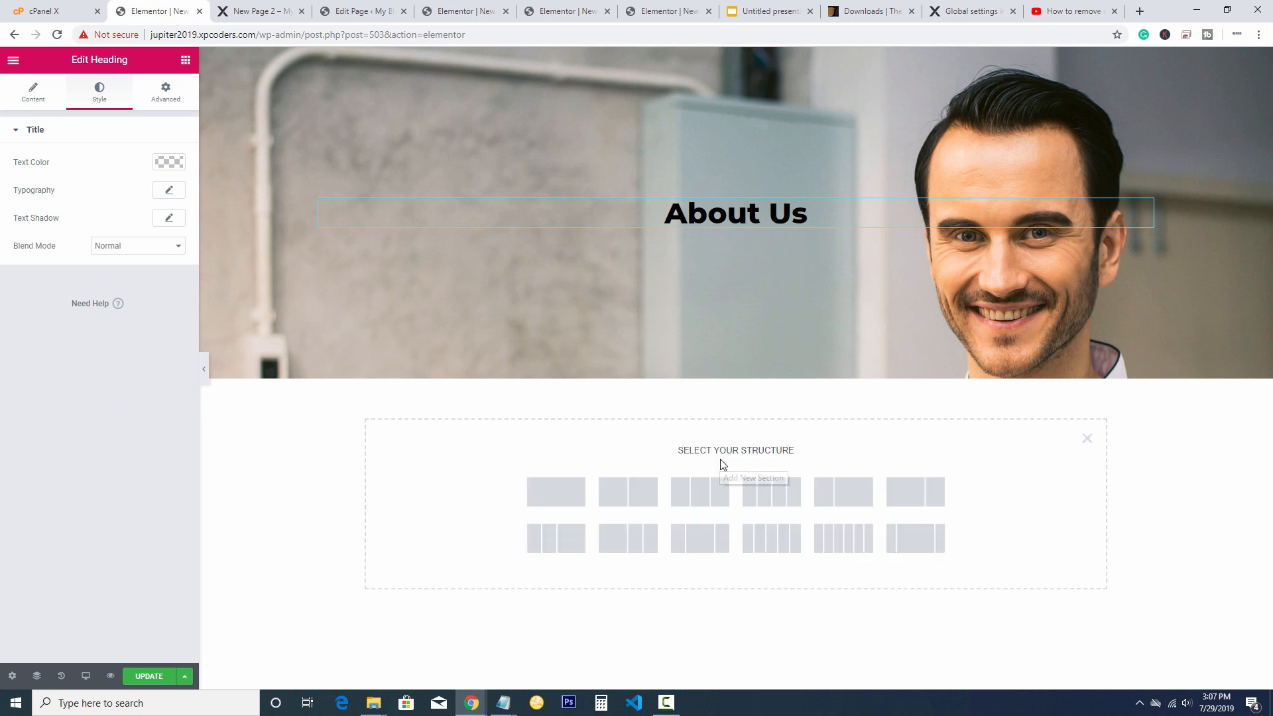
pyautogui.click(559, 493)
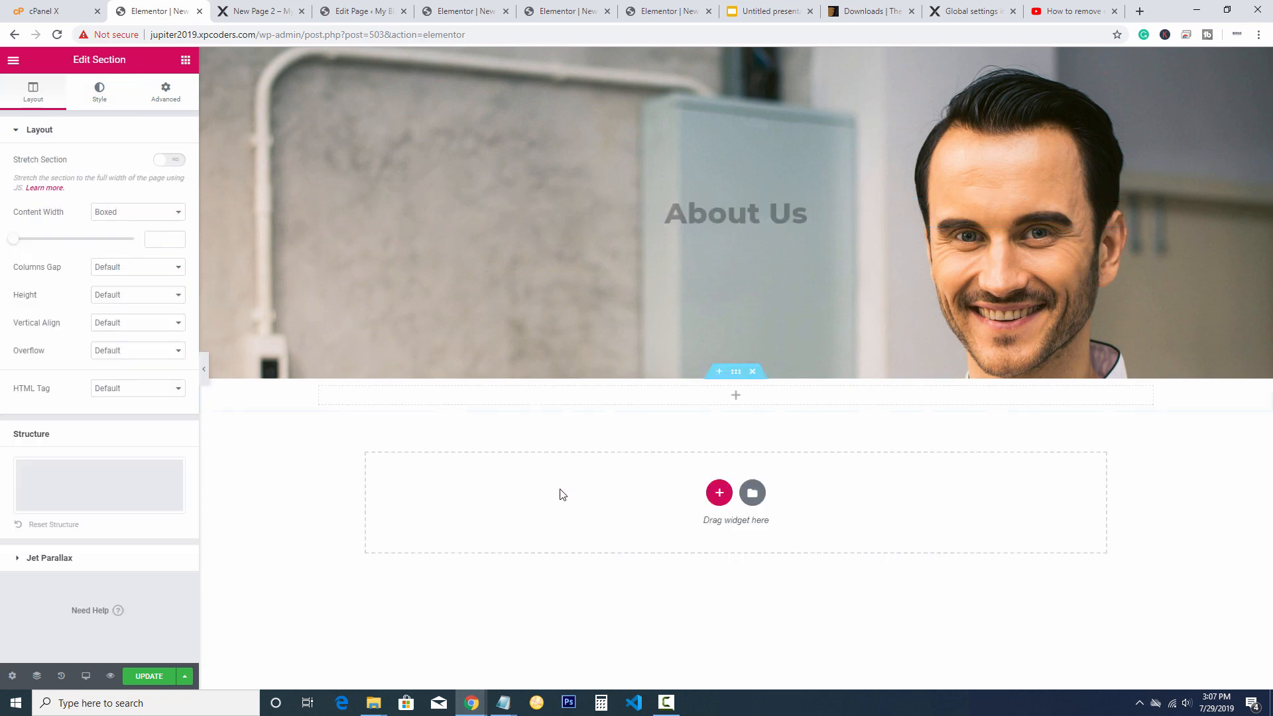
pyautogui.click(735, 396)
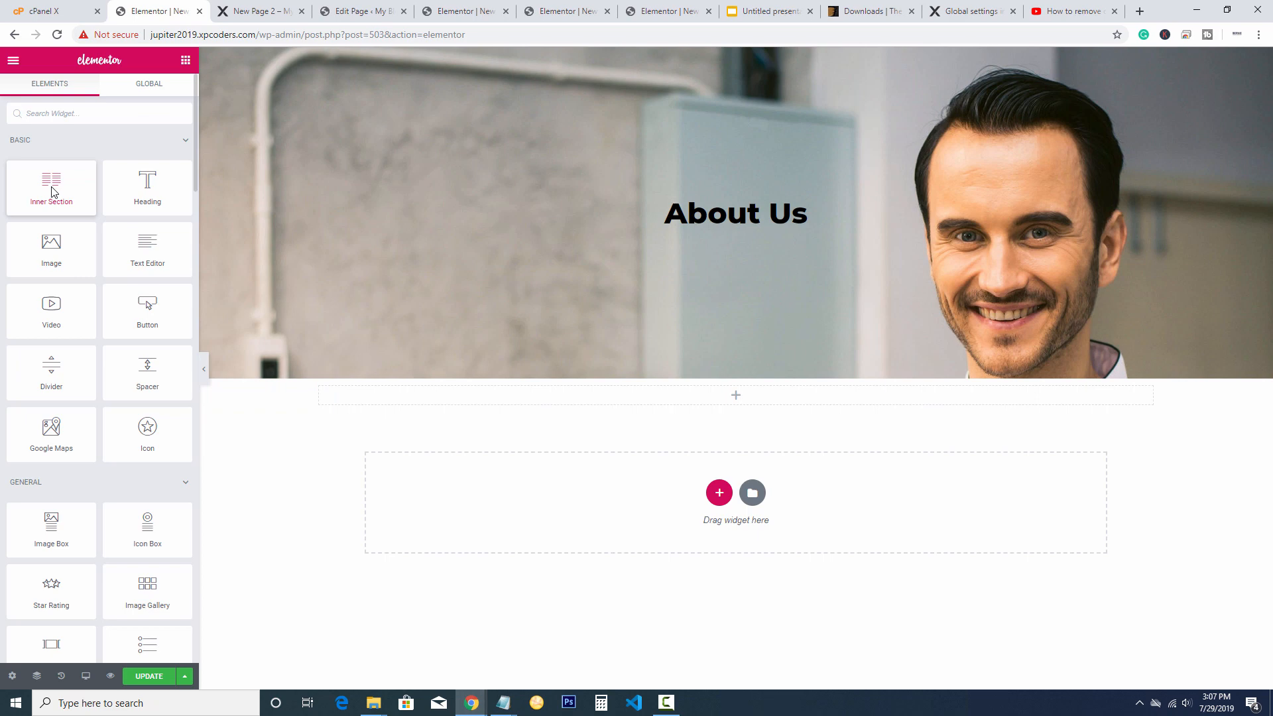
pyautogui.moveTo(148, 256); pyautogui.dragTo(726, 406)
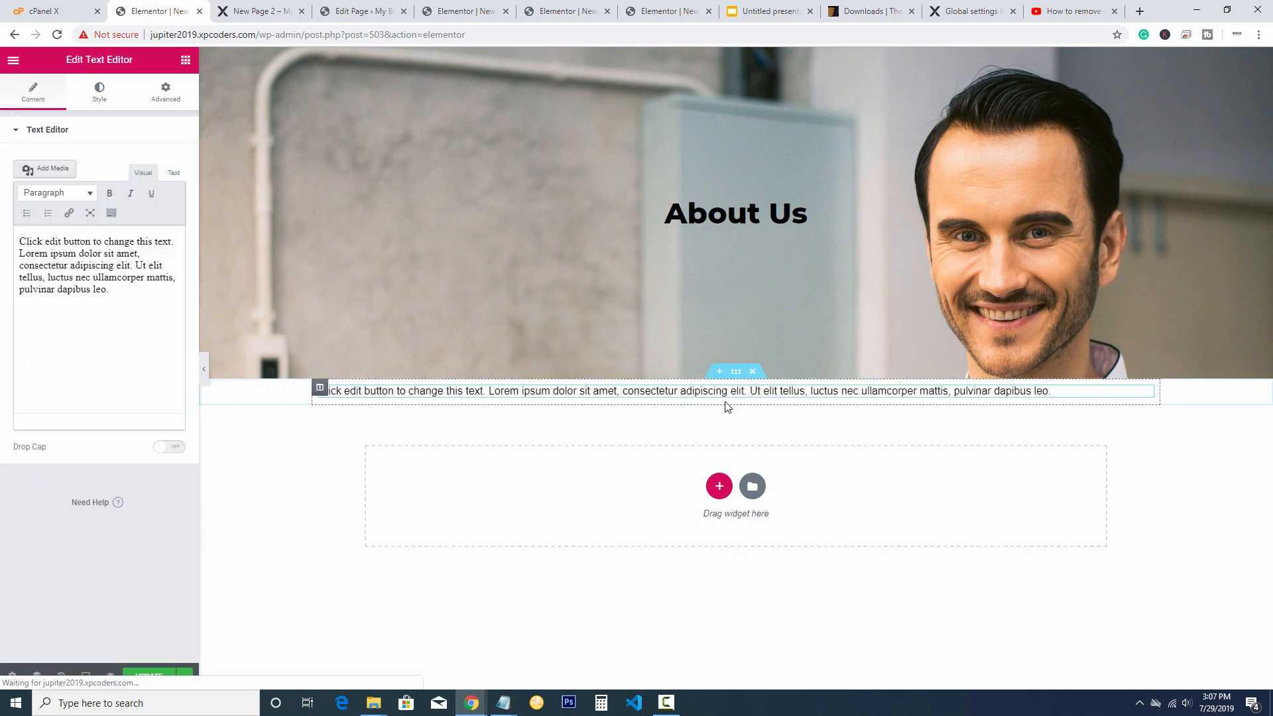
pyautogui.click(606, 395)
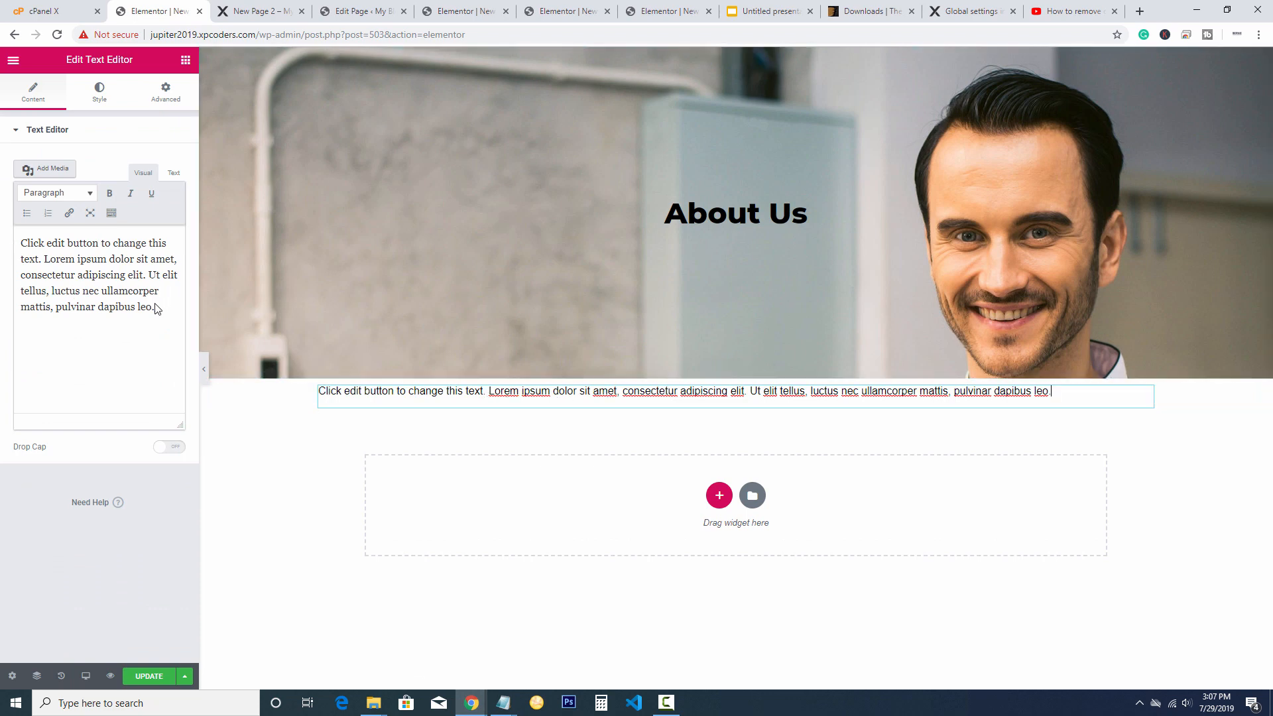
pyautogui.moveTo(157, 307); pyautogui.dragTo(20, 243)
pyautogui.click(1189, 510)
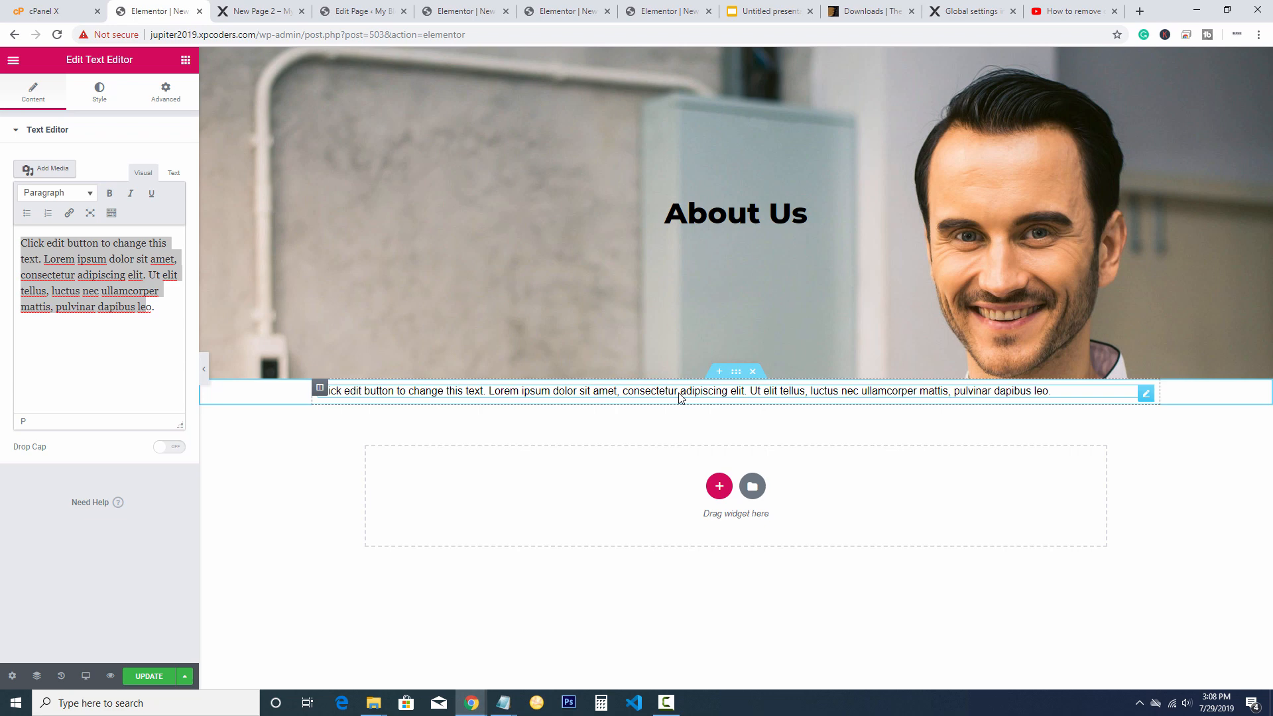
pyautogui.click(137, 323)
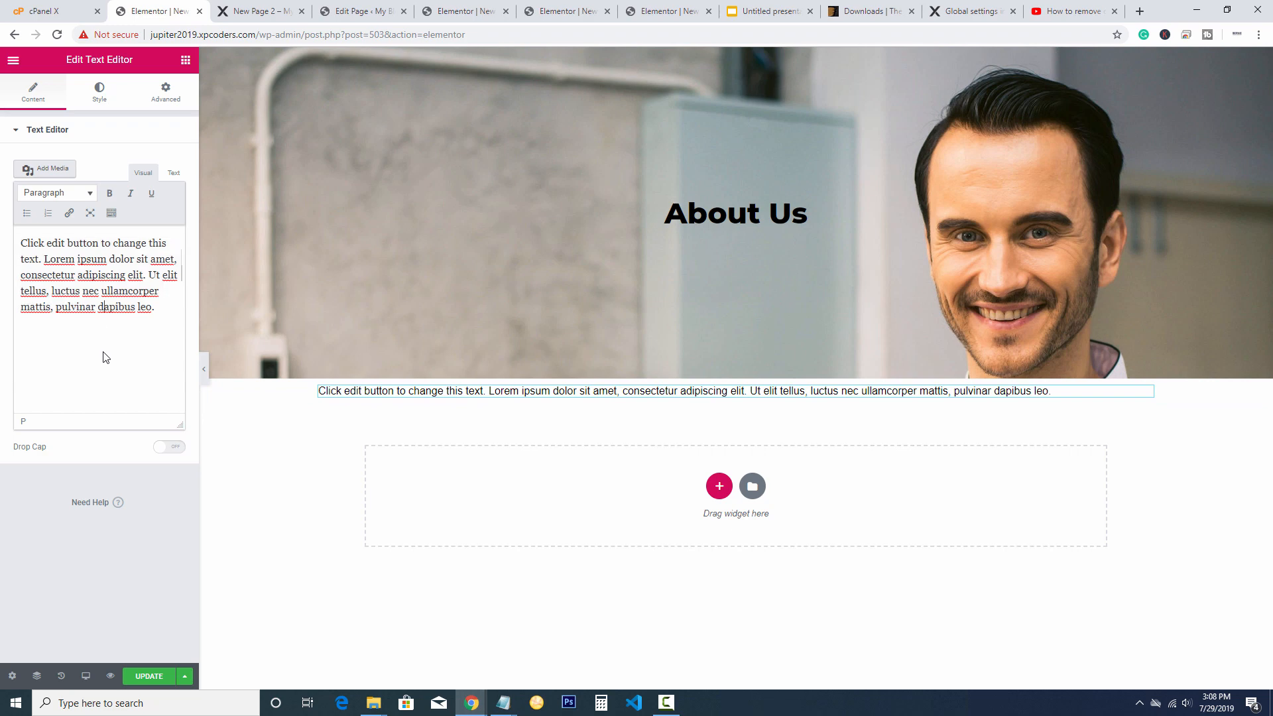
pyautogui.click(146, 678)
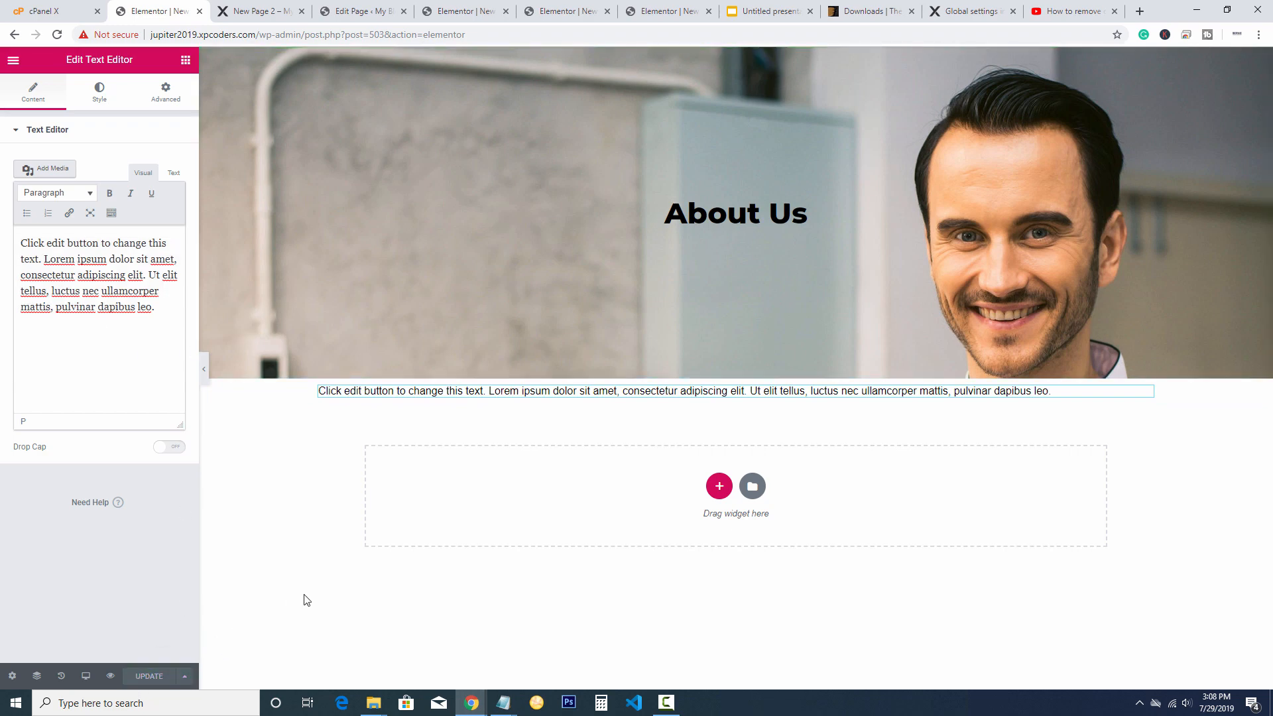
# Switch the page layout from Elementor Canvas to Full Width and save the page
pyautogui.click(12, 675)
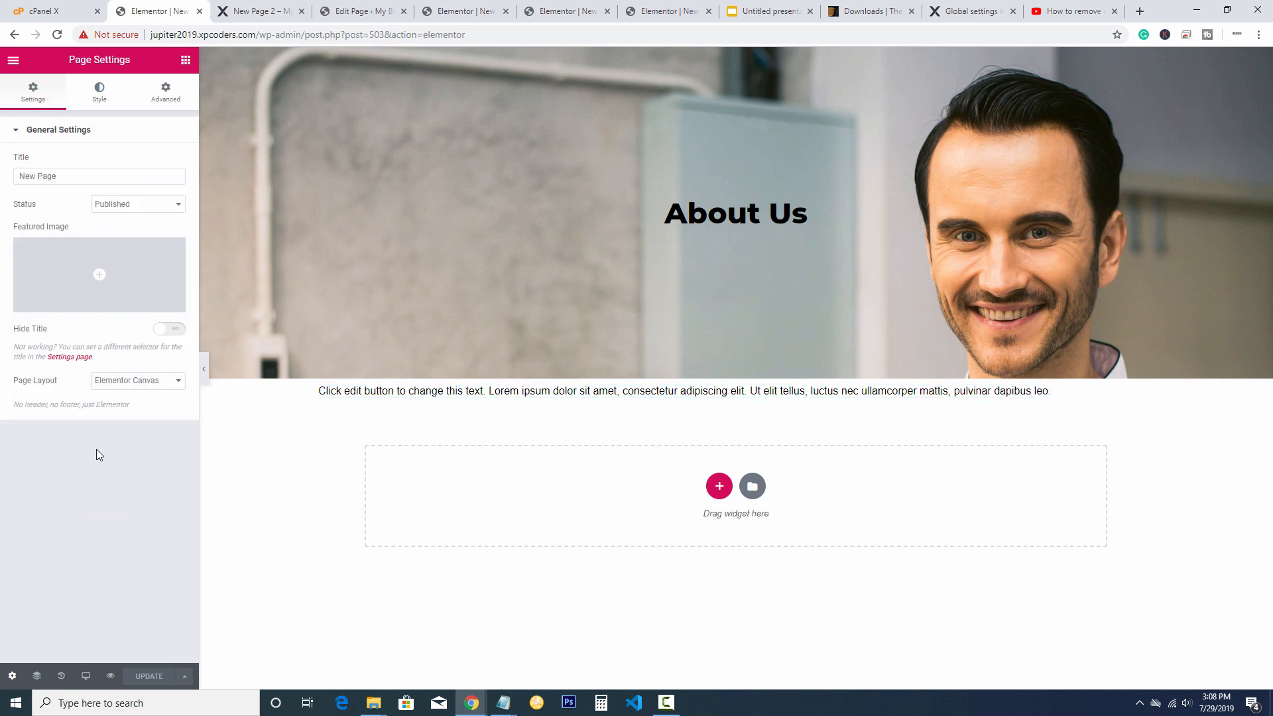
pyautogui.click(123, 382)
pyautogui.click(117, 427)
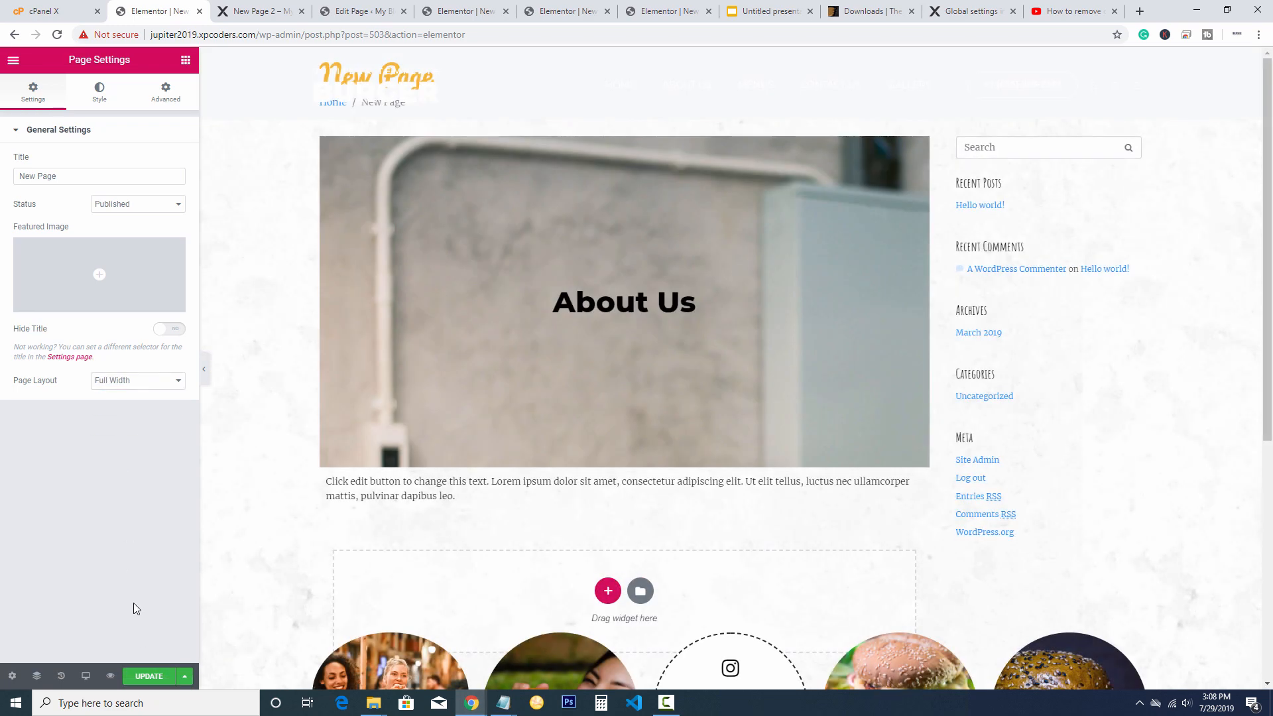
pyautogui.click(118, 384)
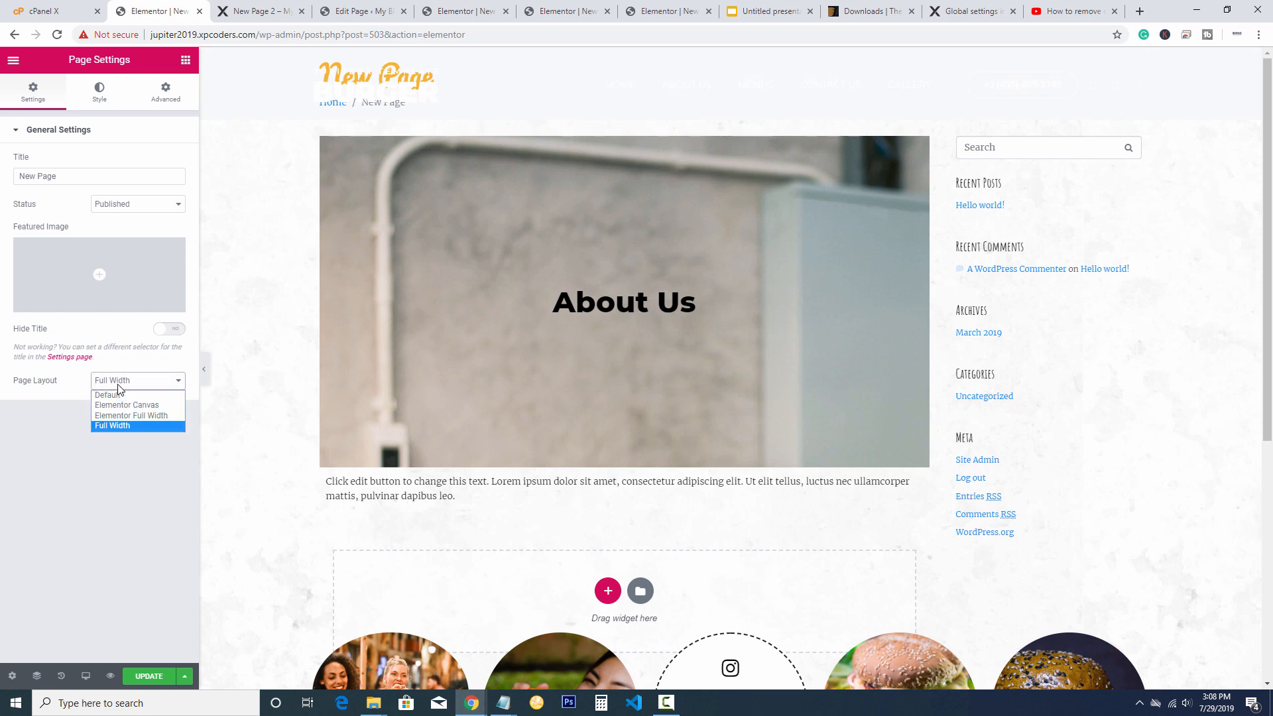
pyautogui.click(118, 384)
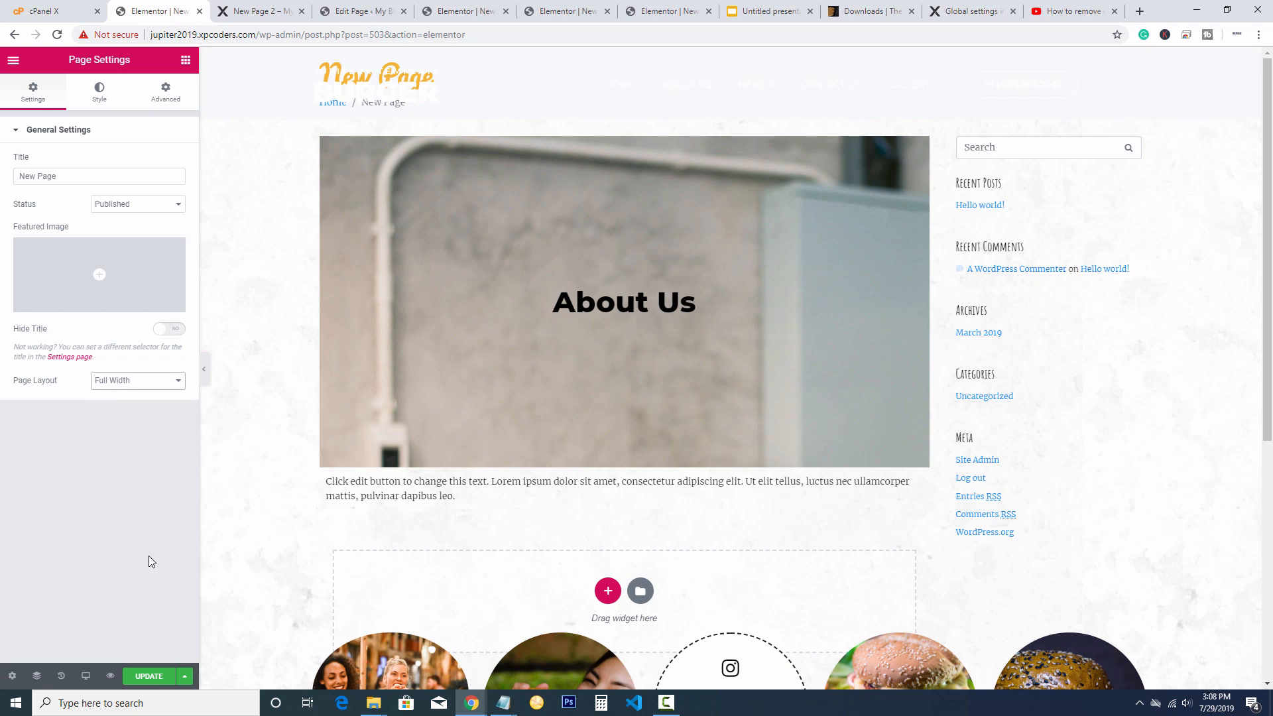
pyautogui.click(149, 676)
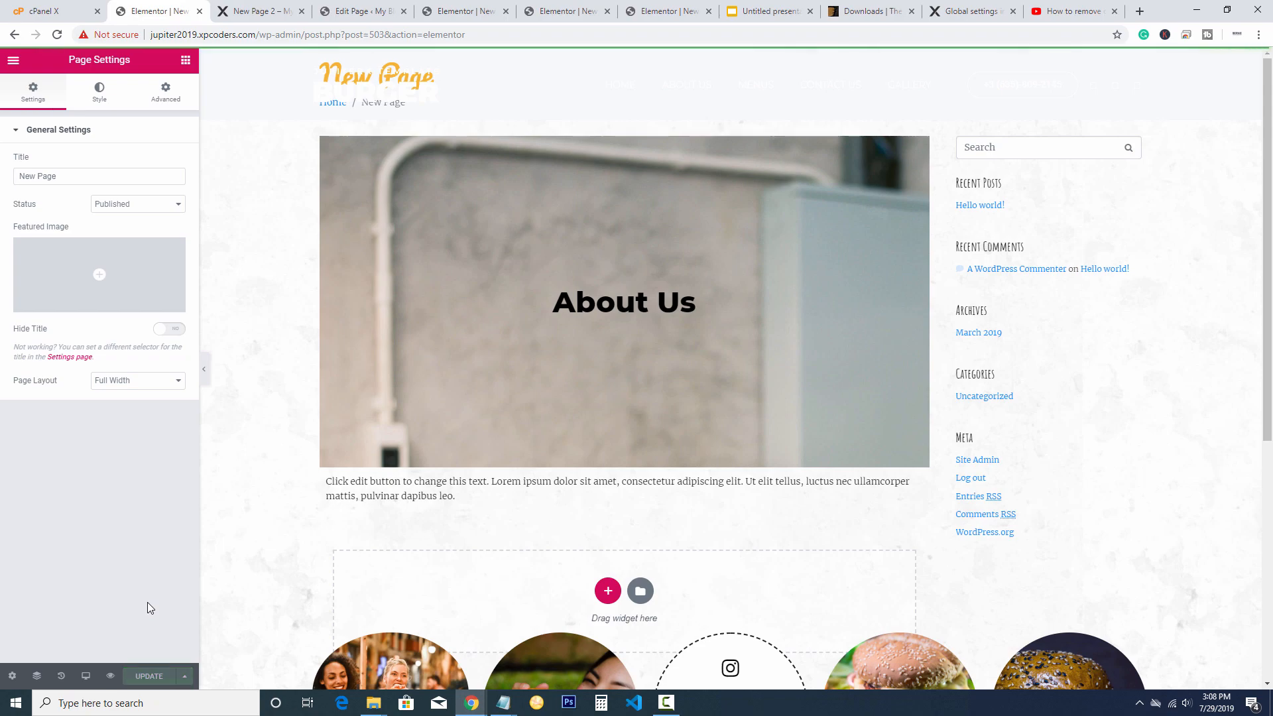
pyautogui.scroll(-1, 1059, 426)
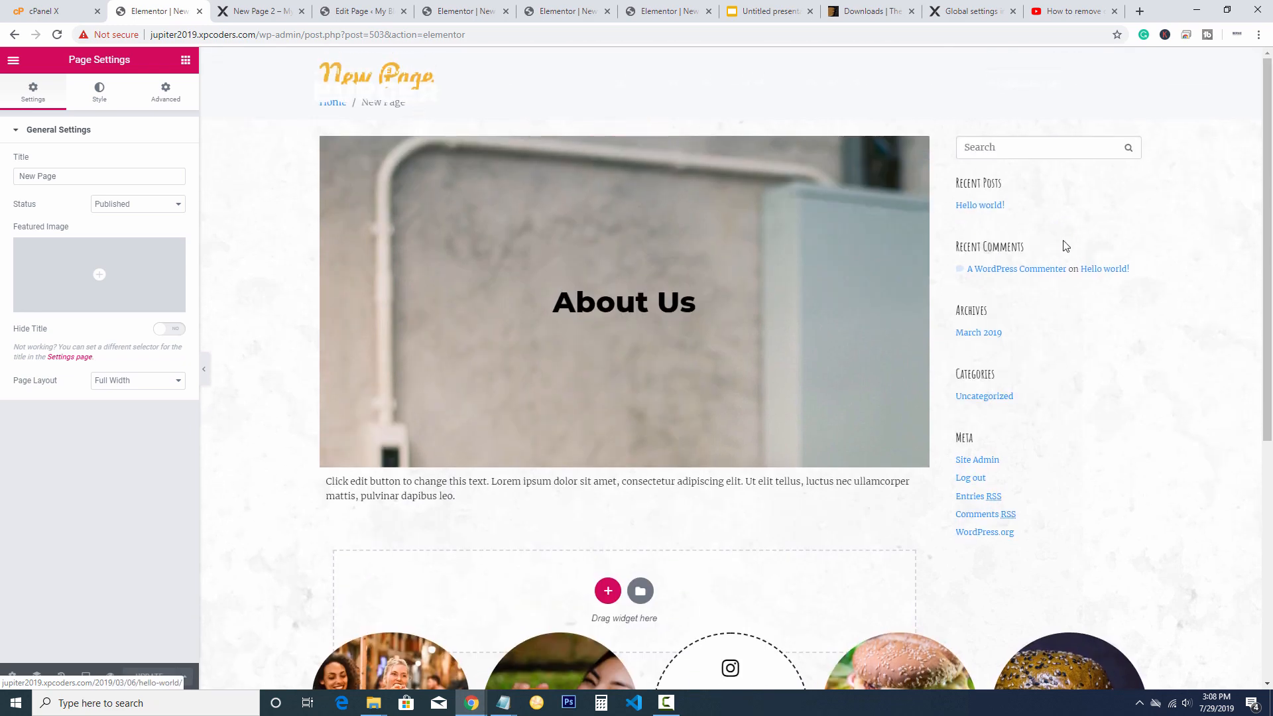
pyautogui.click(13, 60)
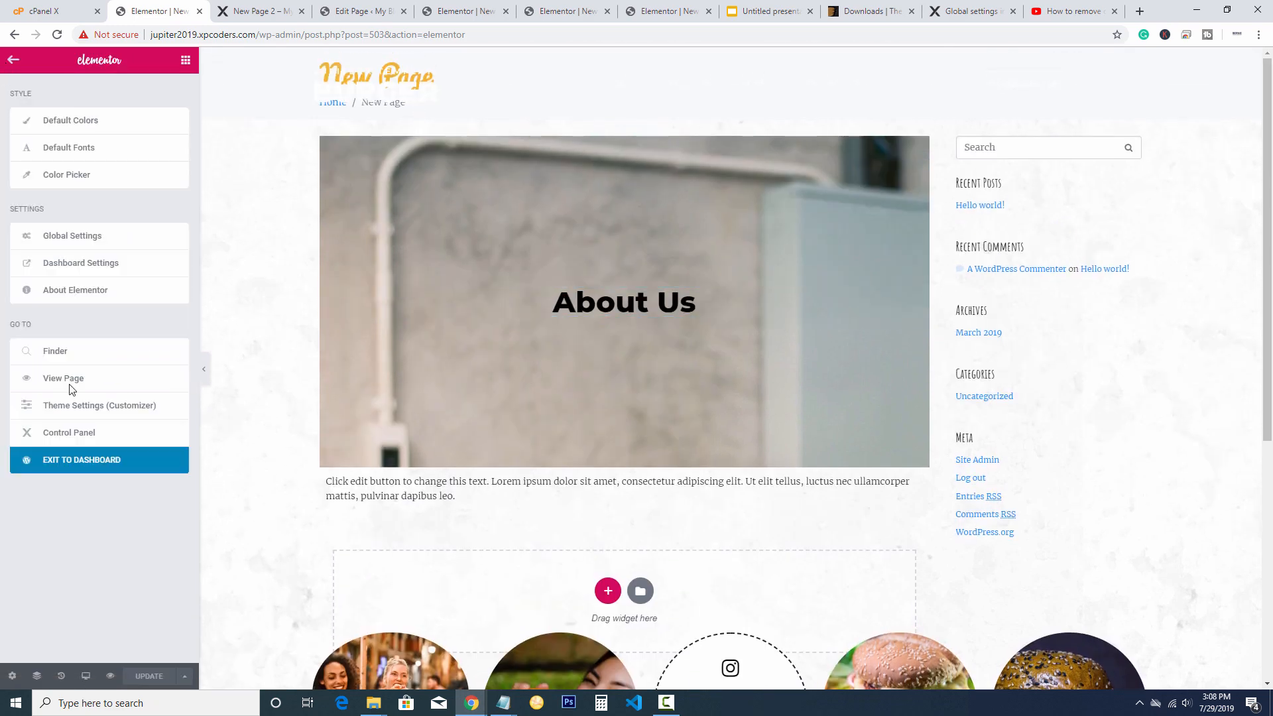
# From the dashboard, view the live New Page with its Burger header and footer, then reopen it in Elementor
pyautogui.click(79, 459)
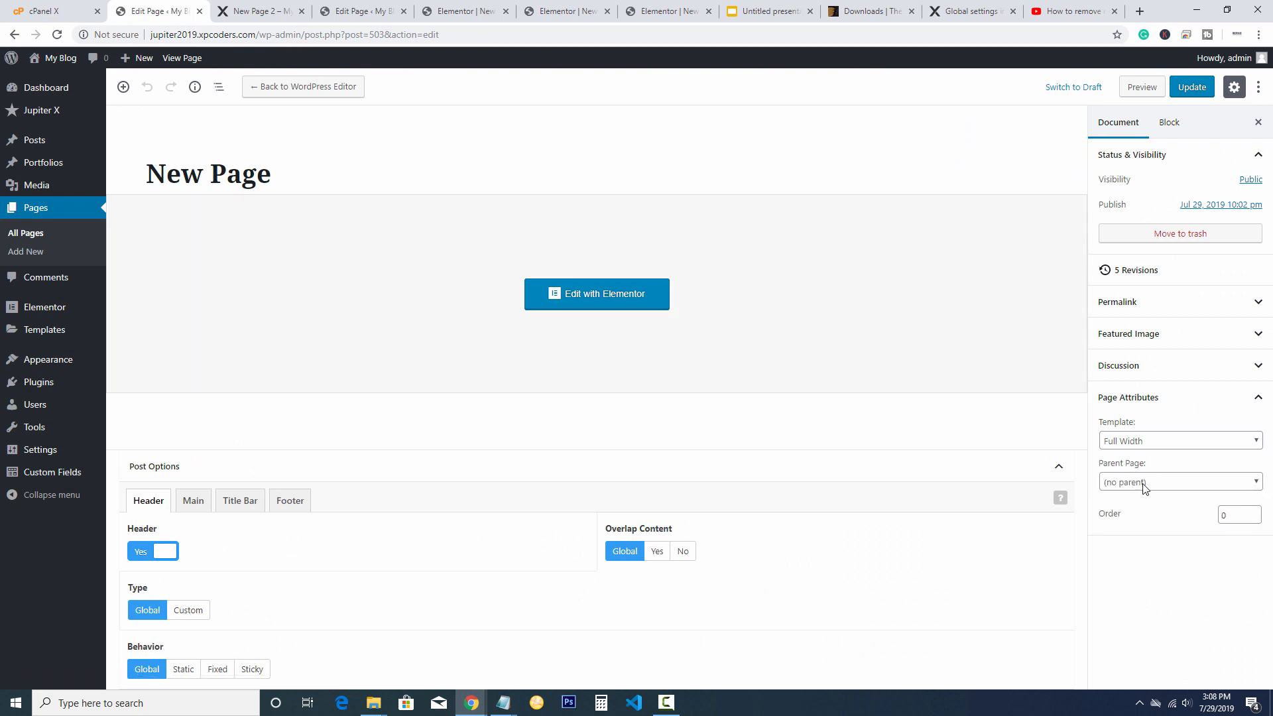
pyautogui.middleClick(194, 58)
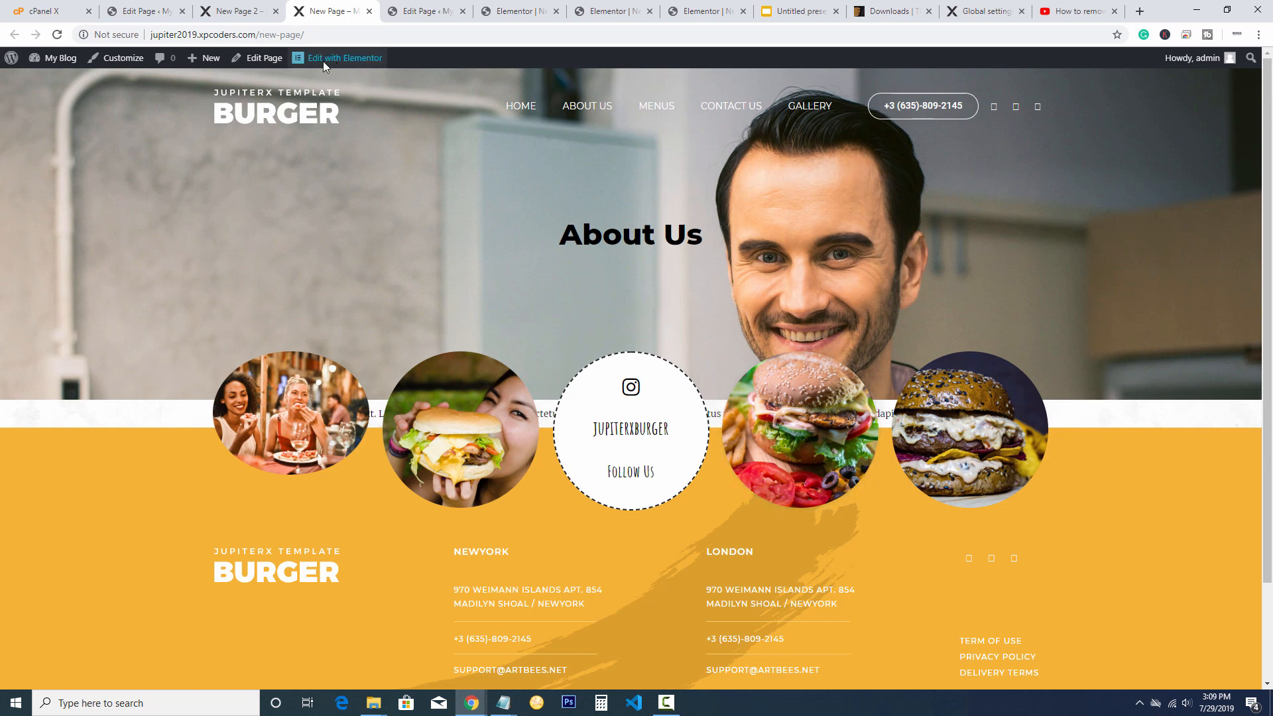
pyautogui.moveTo(336, 65)
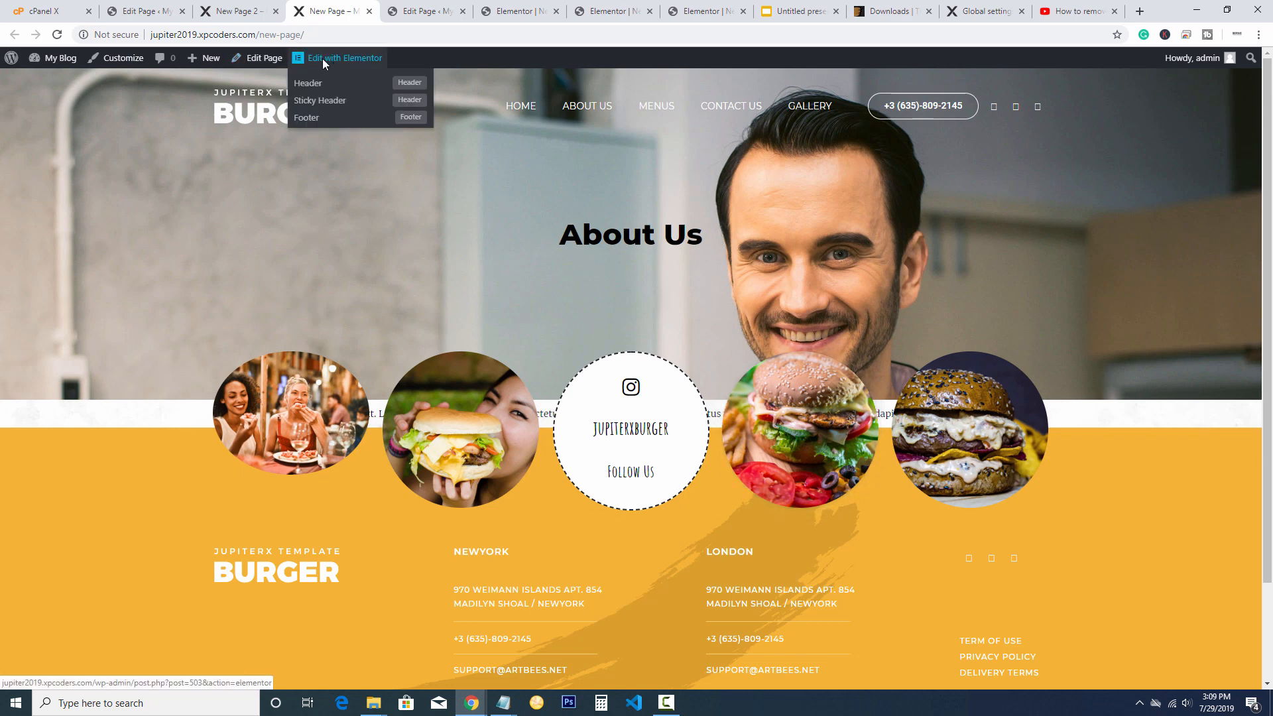
pyautogui.click(322, 59)
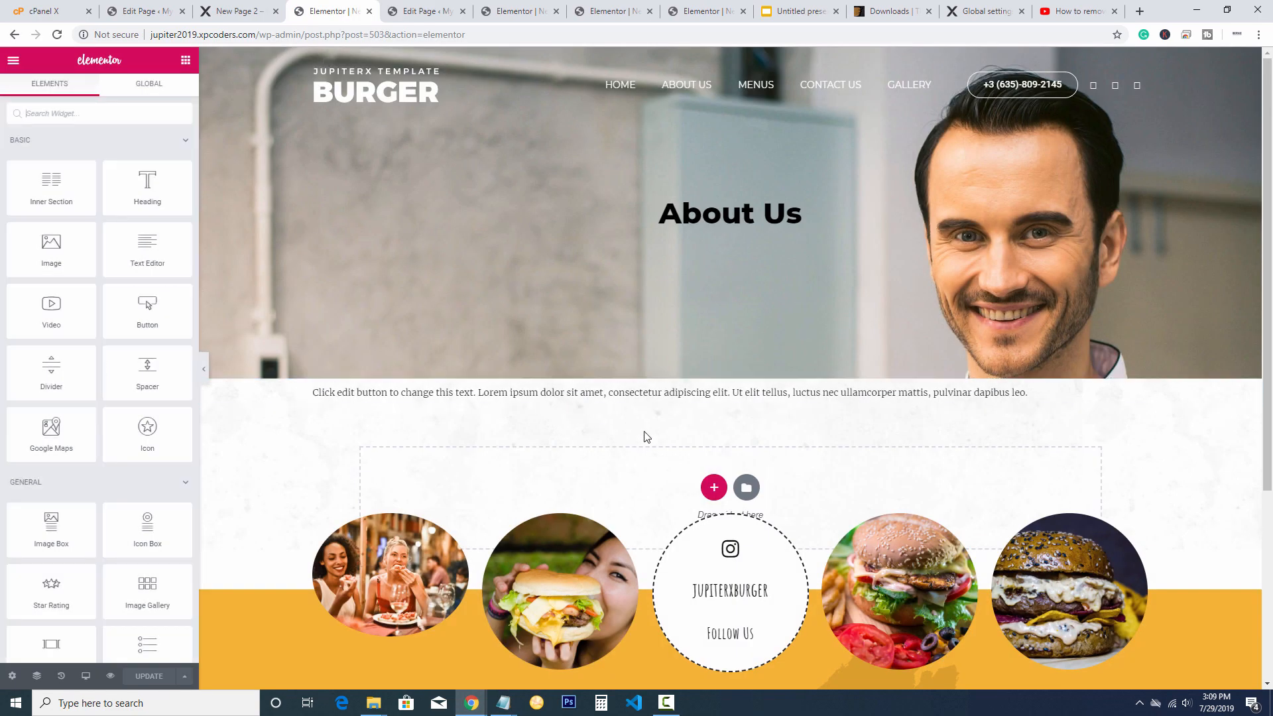
# Select the paragraph text widget, open its Advanced settings and unlink the Margin values
pyautogui.click(592, 397)
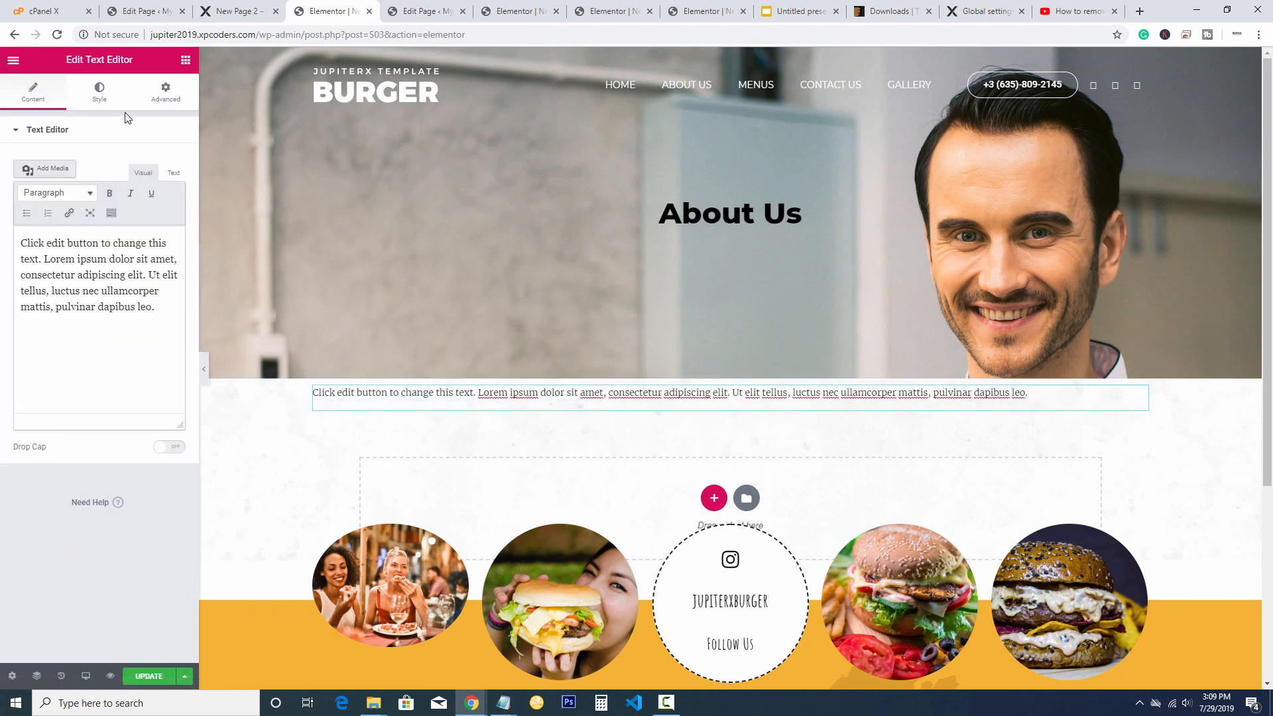
pyautogui.click(100, 98)
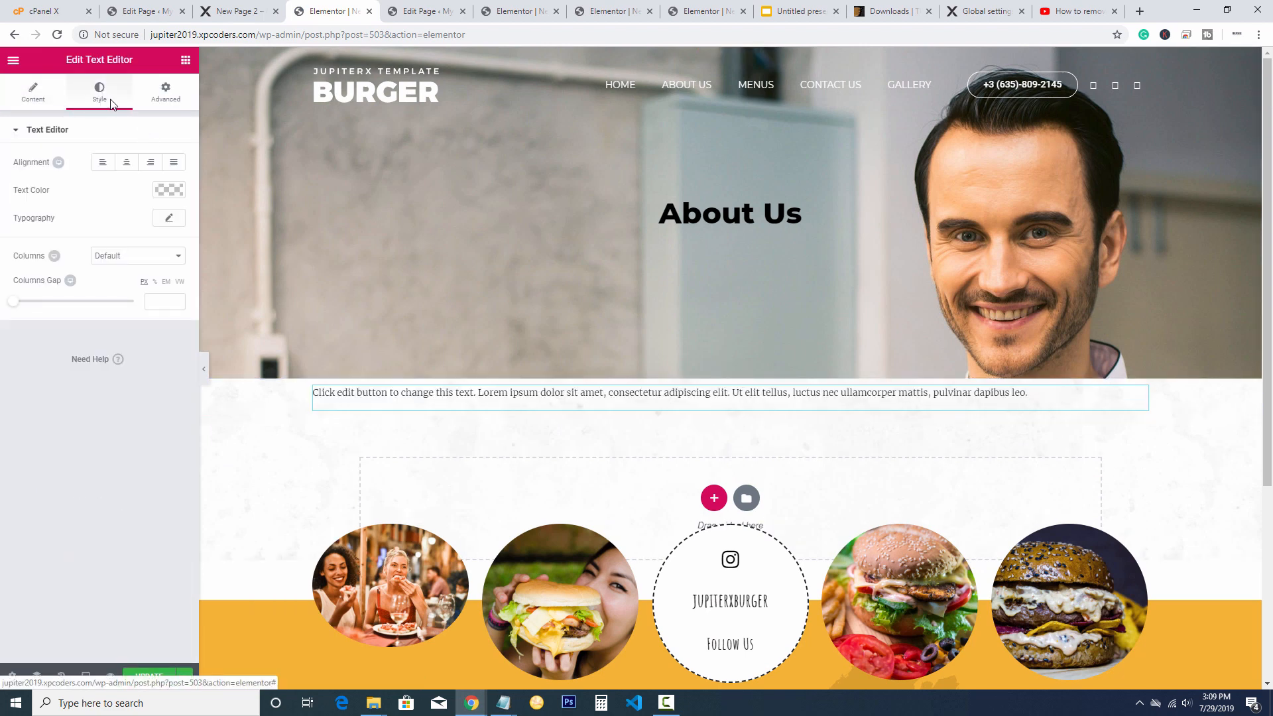
pyautogui.click(167, 103)
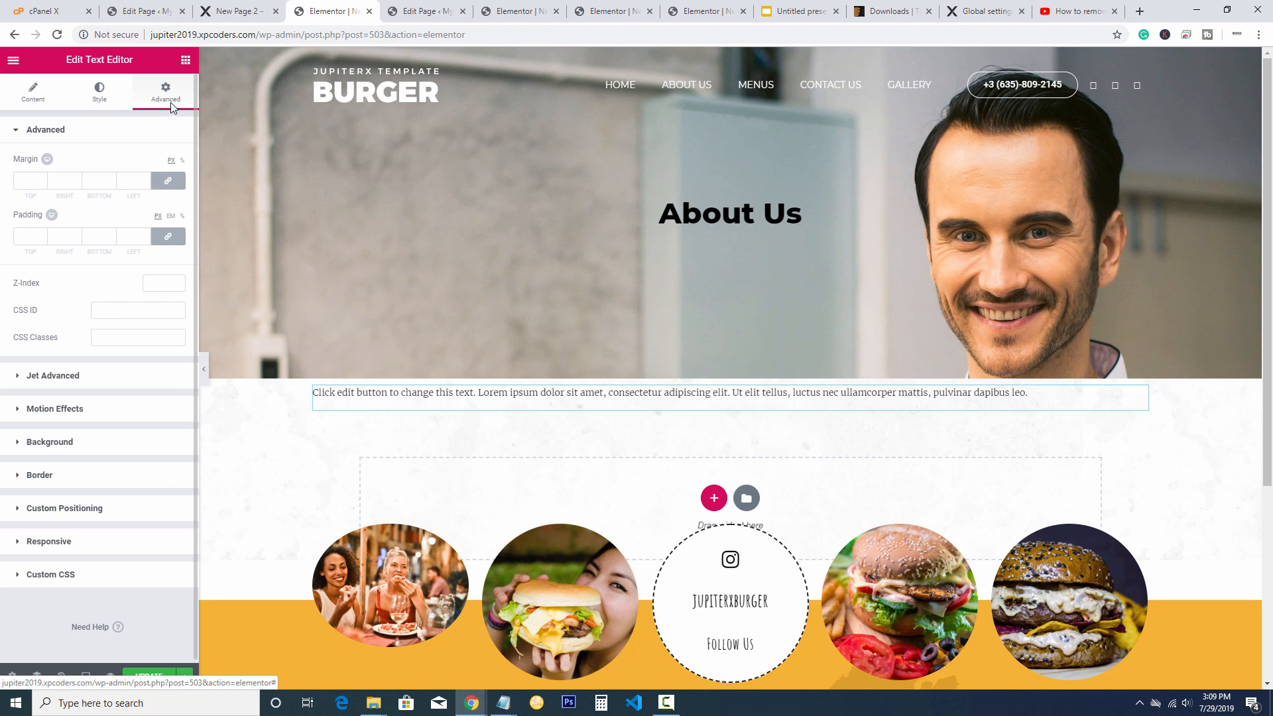
pyautogui.click(29, 187)
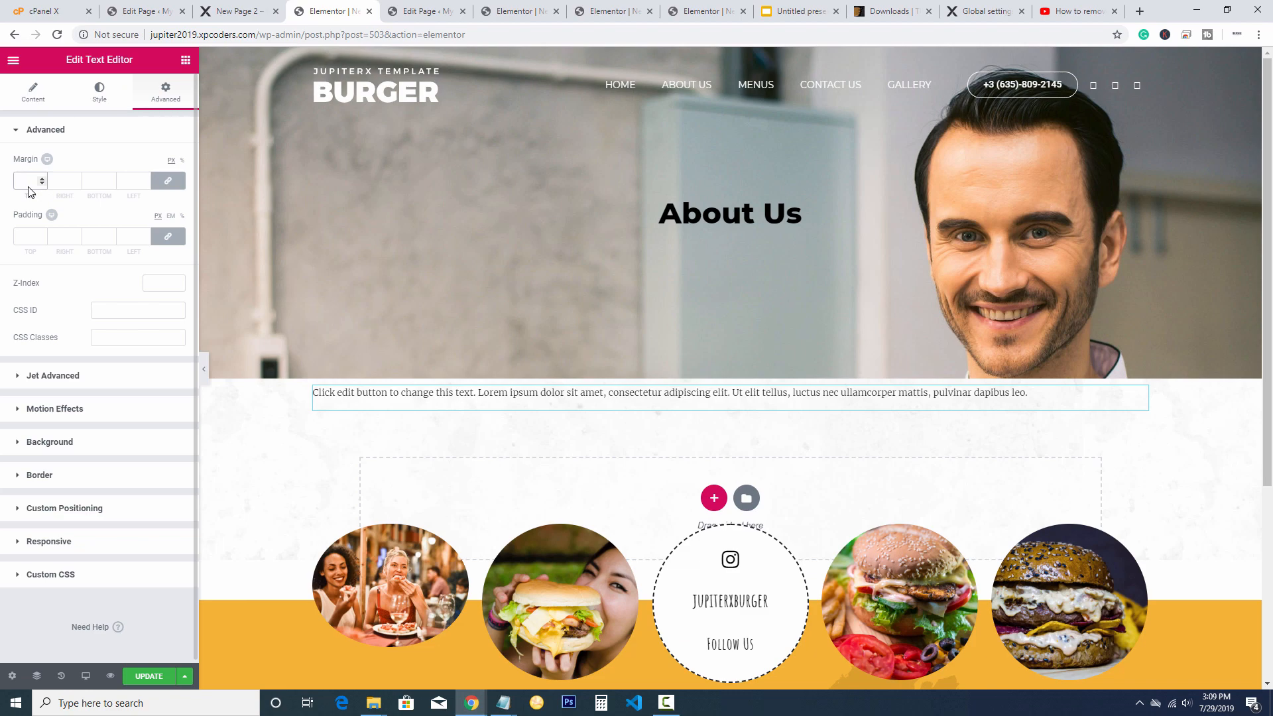
pyautogui.click(101, 186)
pyautogui.write('50')
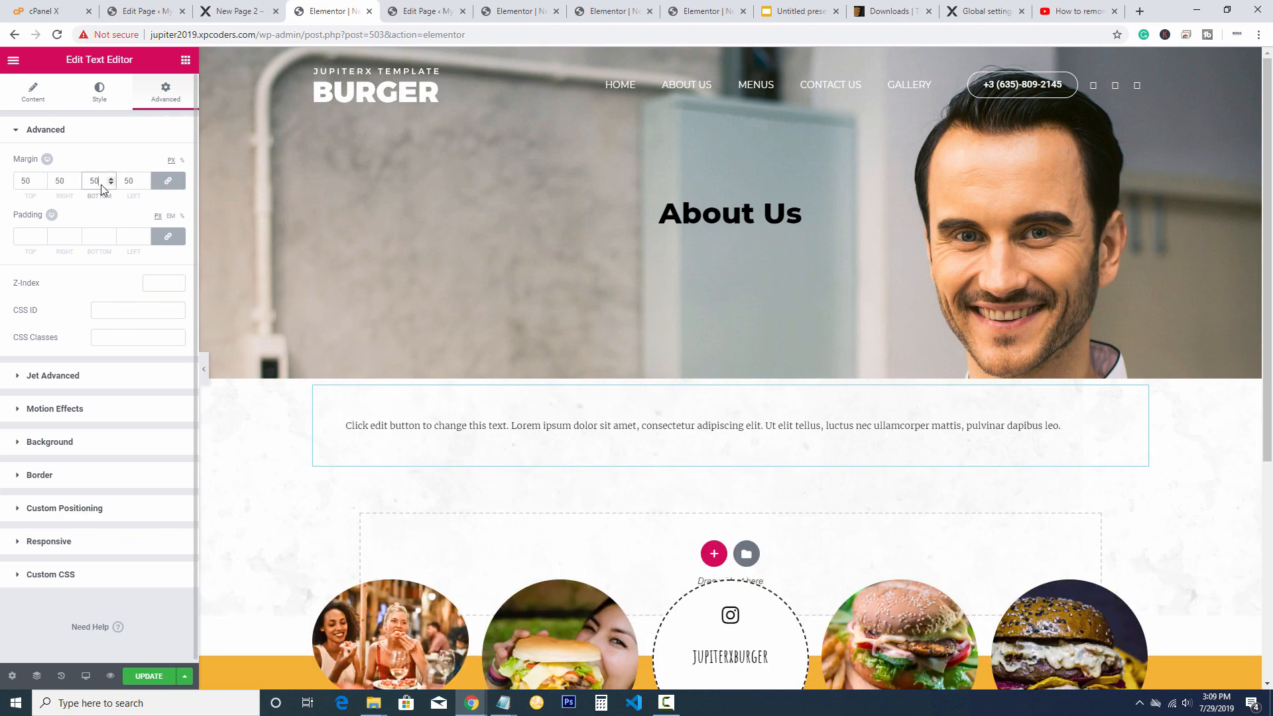
pyautogui.click(168, 183)
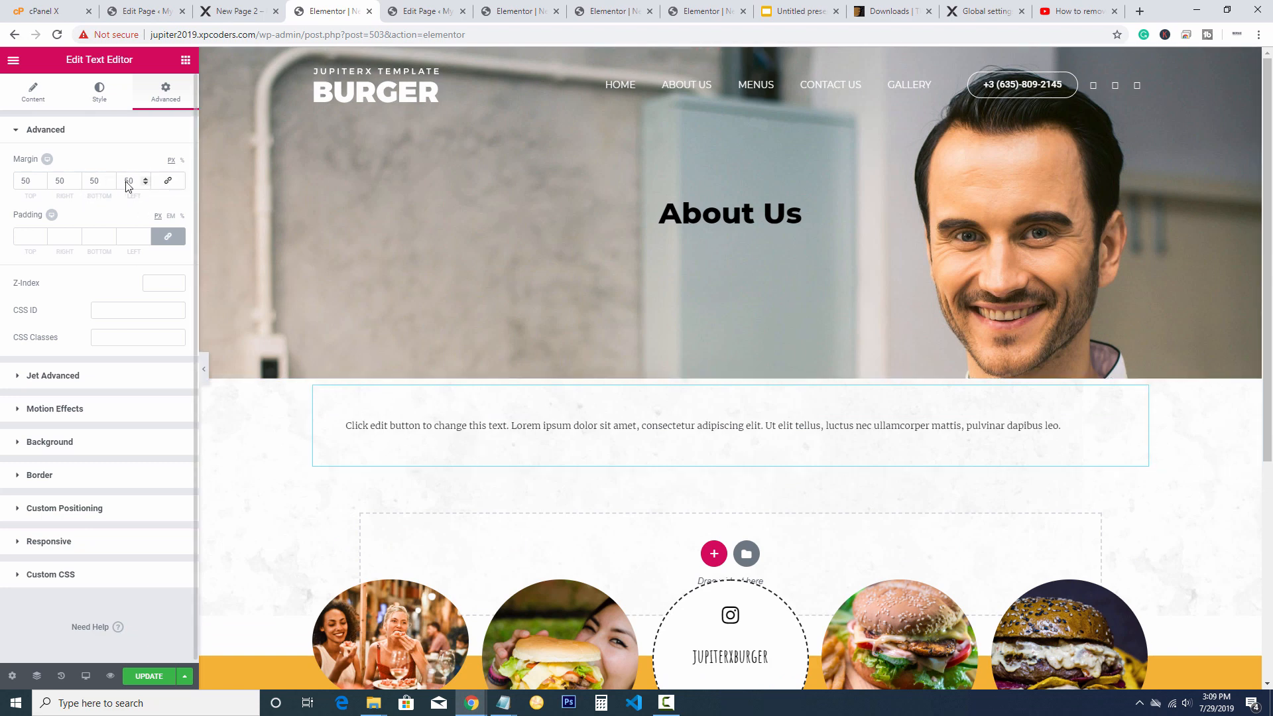
# Set the paragraph's margins to 25 top, 0 right, 200 bottom and 0 left
pyautogui.doubleClick(96, 181)
pyautogui.write('100')
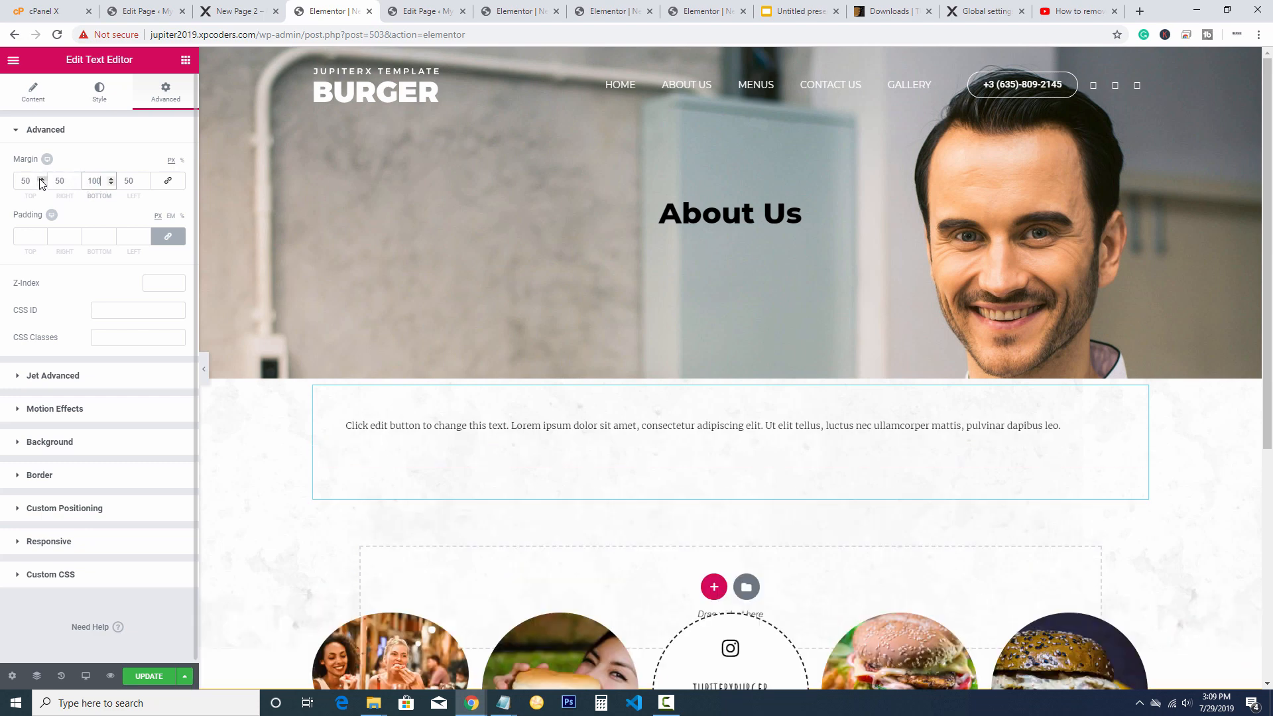
pyautogui.doubleClick(25, 181)
pyautogui.write('25')
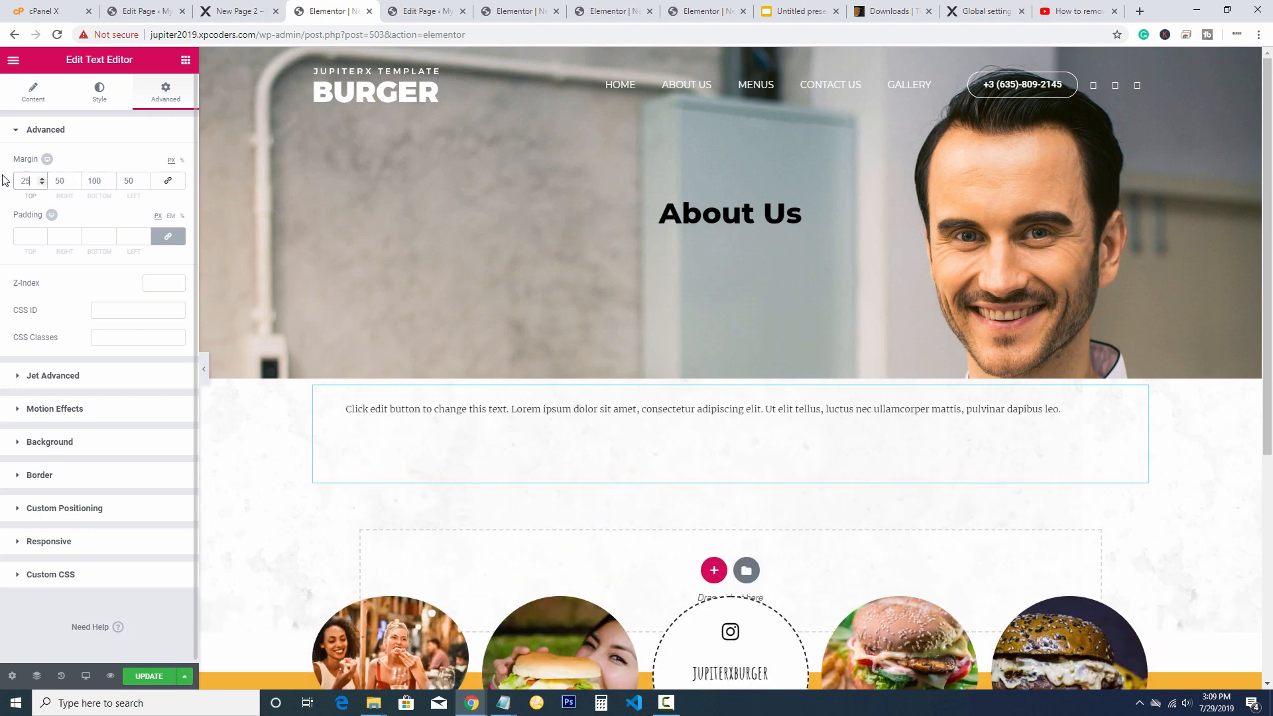
pyautogui.press('Tab')
pyautogui.write('0')
pyautogui.click(92, 181)
pyautogui.press('BackSpace')
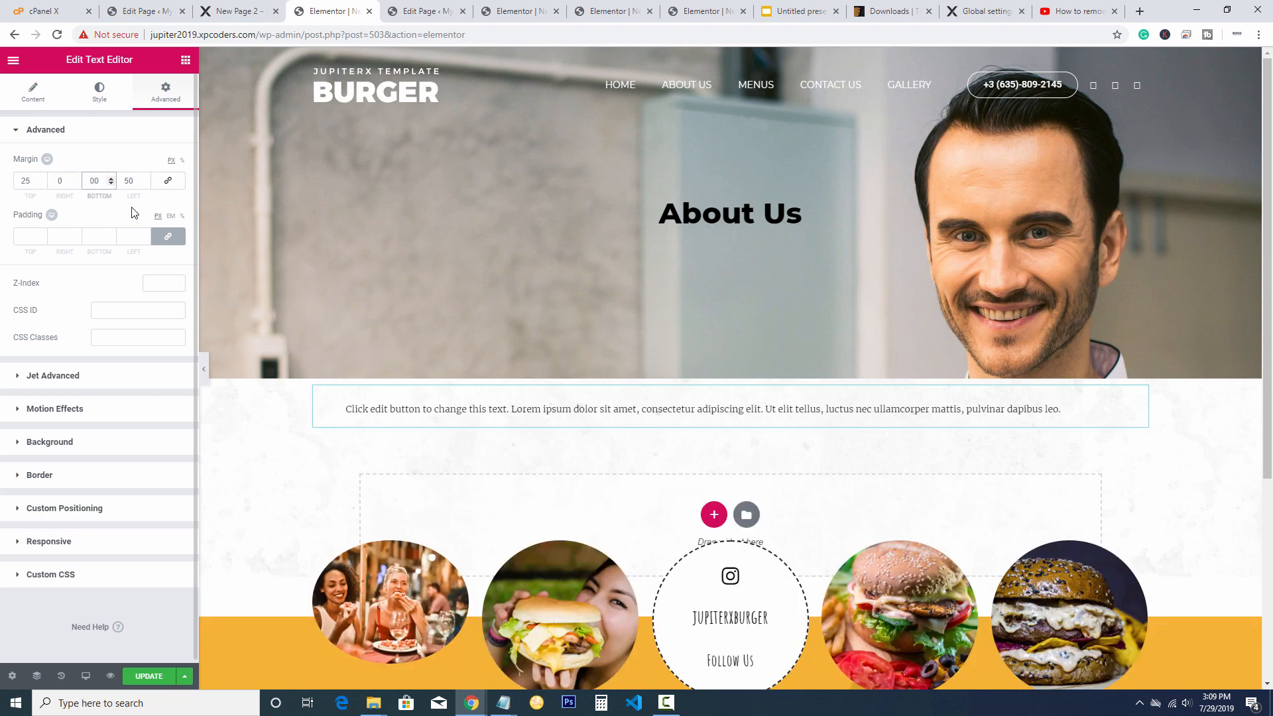
pyautogui.doubleClick(129, 180)
pyautogui.write('0')
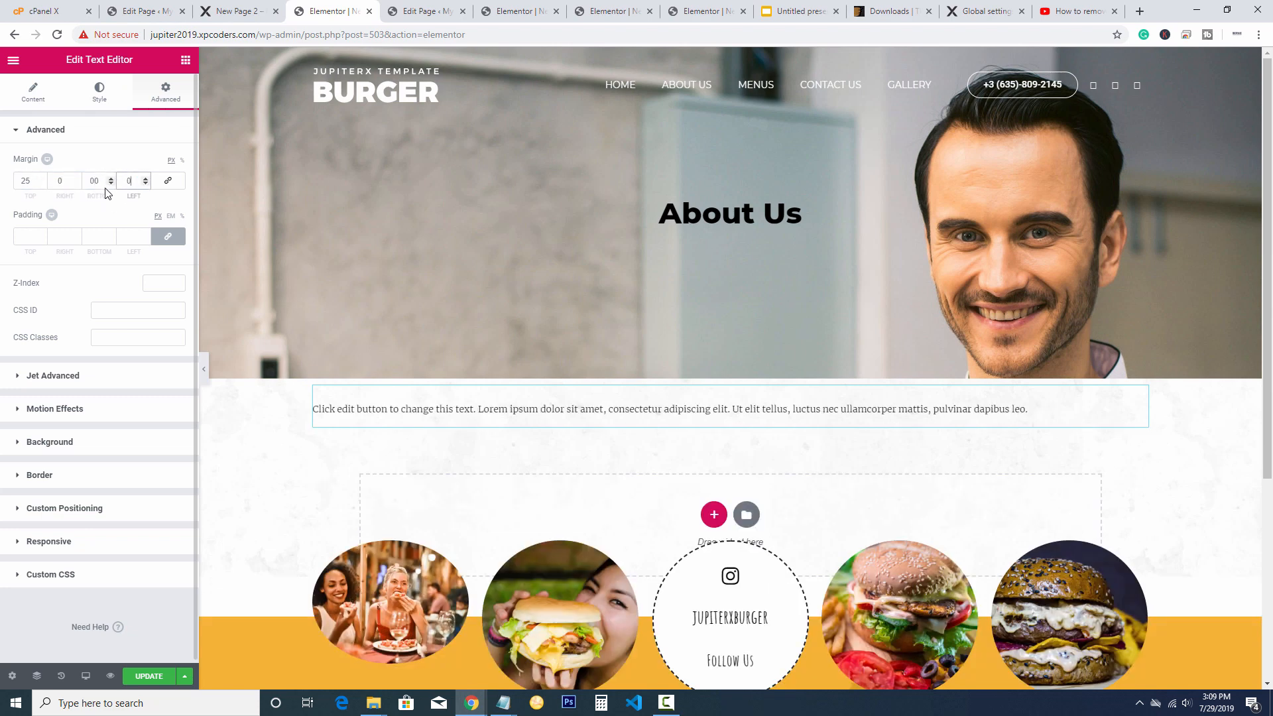
pyautogui.doubleClick(94, 180)
pyautogui.write('20')
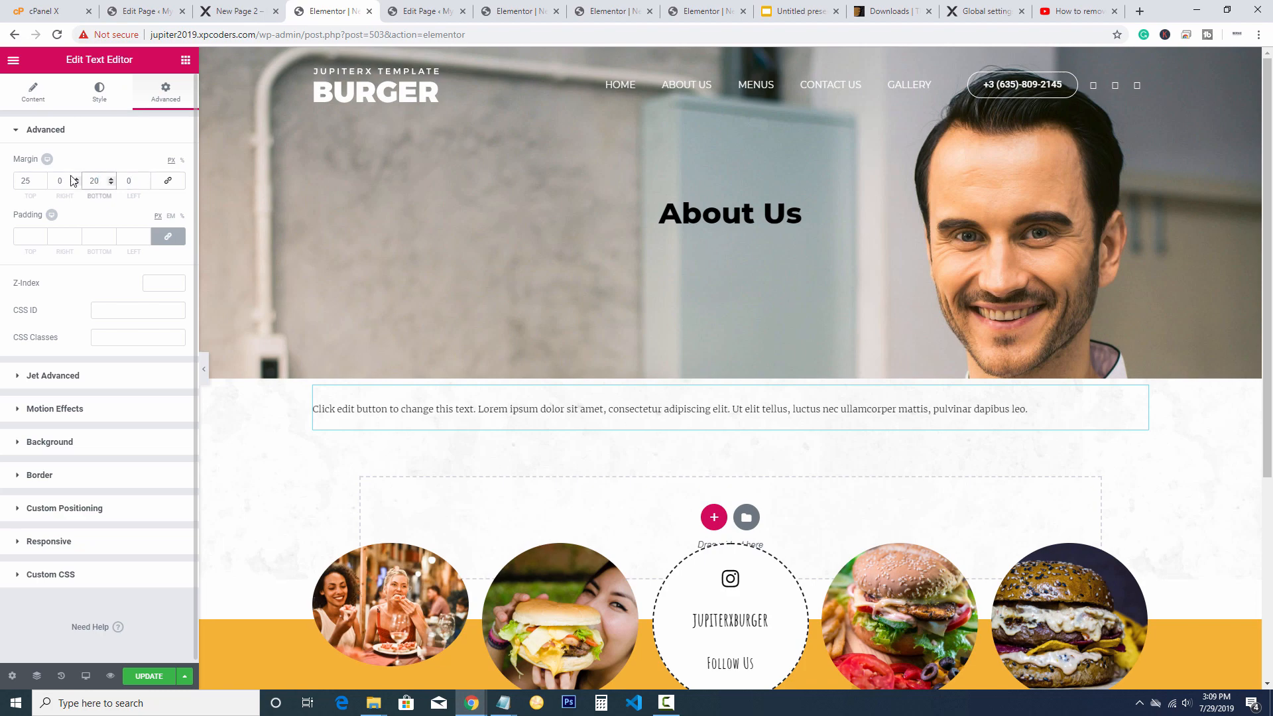
pyautogui.write('0')
# Save the page update and close the two spare editor tabs
pyautogui.scroll(-2, 559, 321)
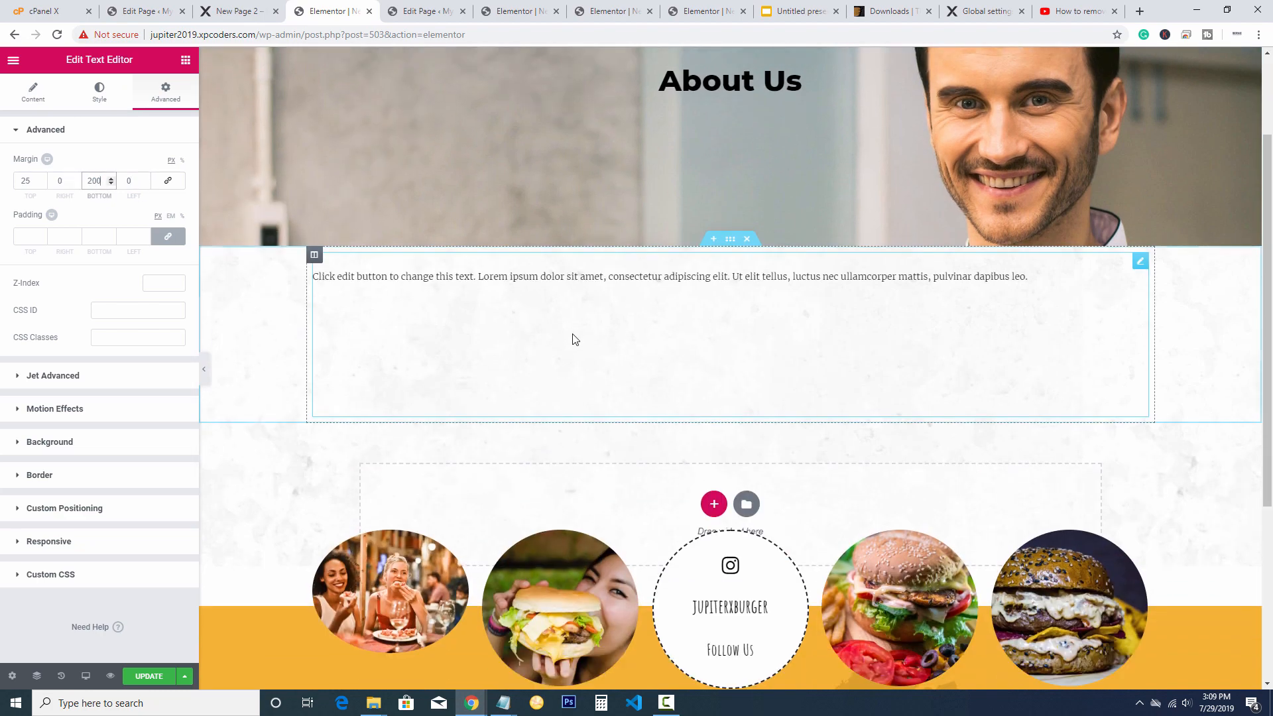
pyautogui.click(149, 677)
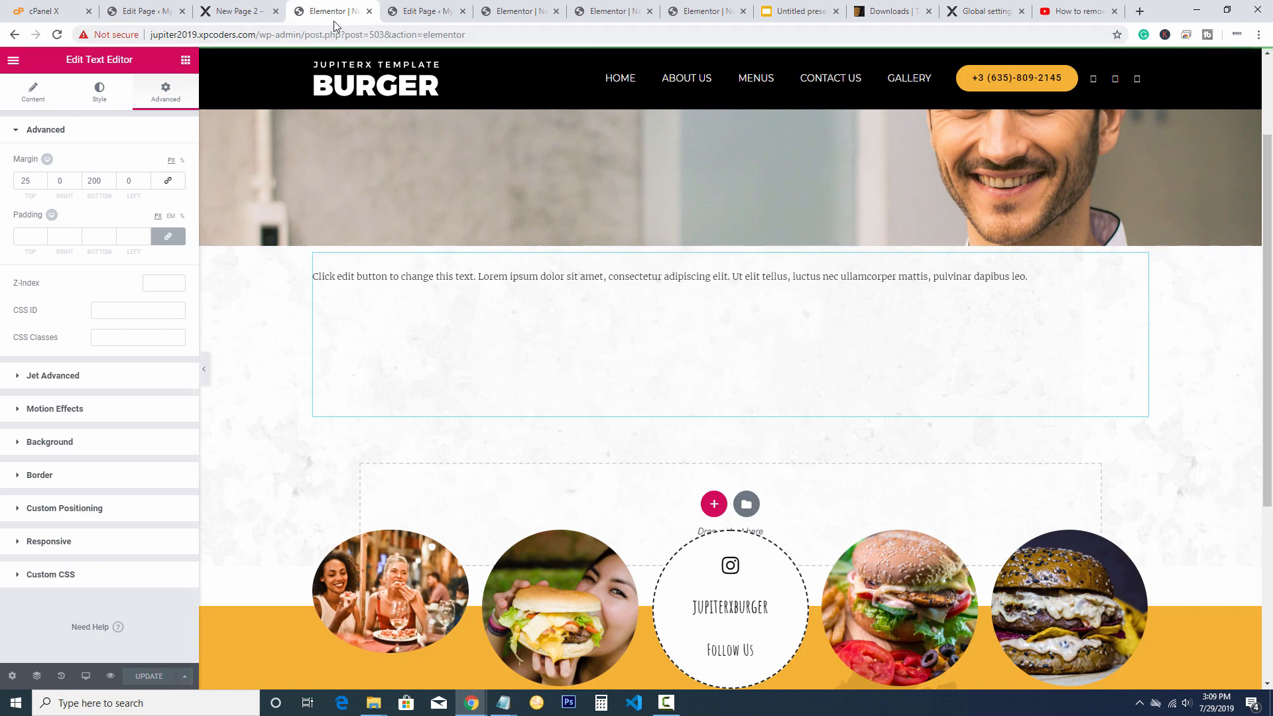
pyautogui.click(419, 11)
pyautogui.click(344, 5)
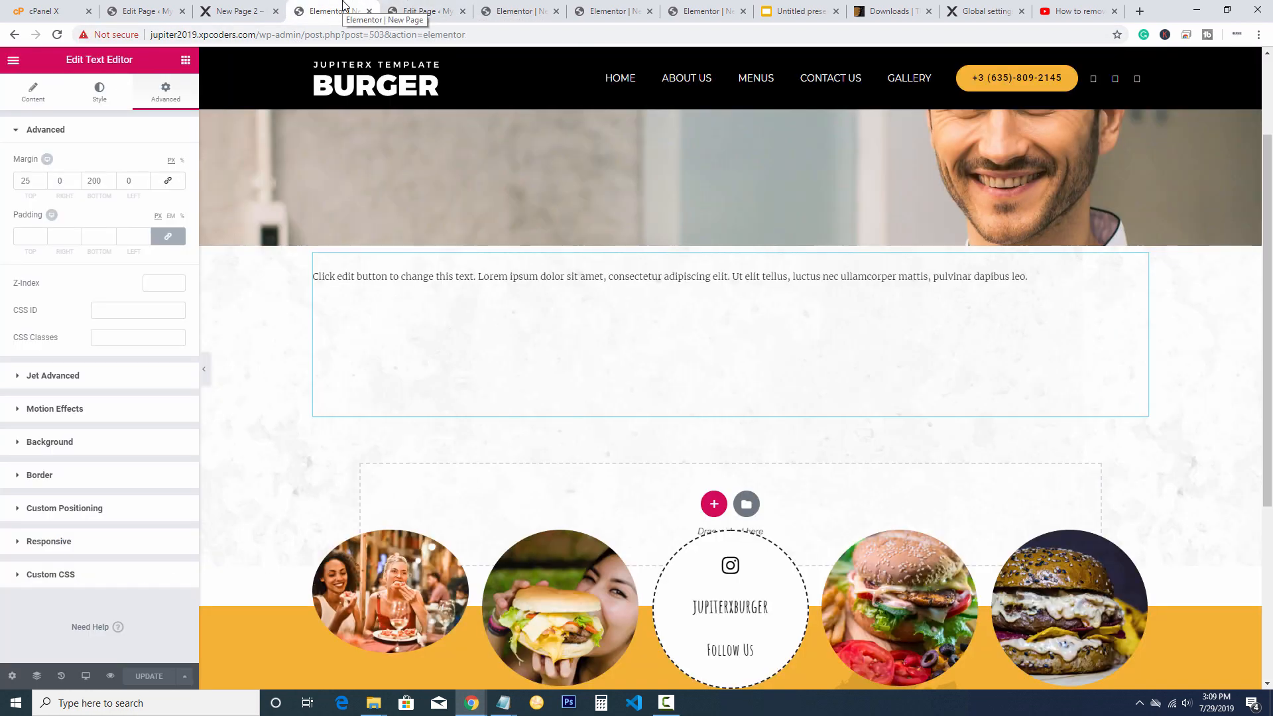
pyautogui.click(413, 7)
pyautogui.middleClick(412, 6)
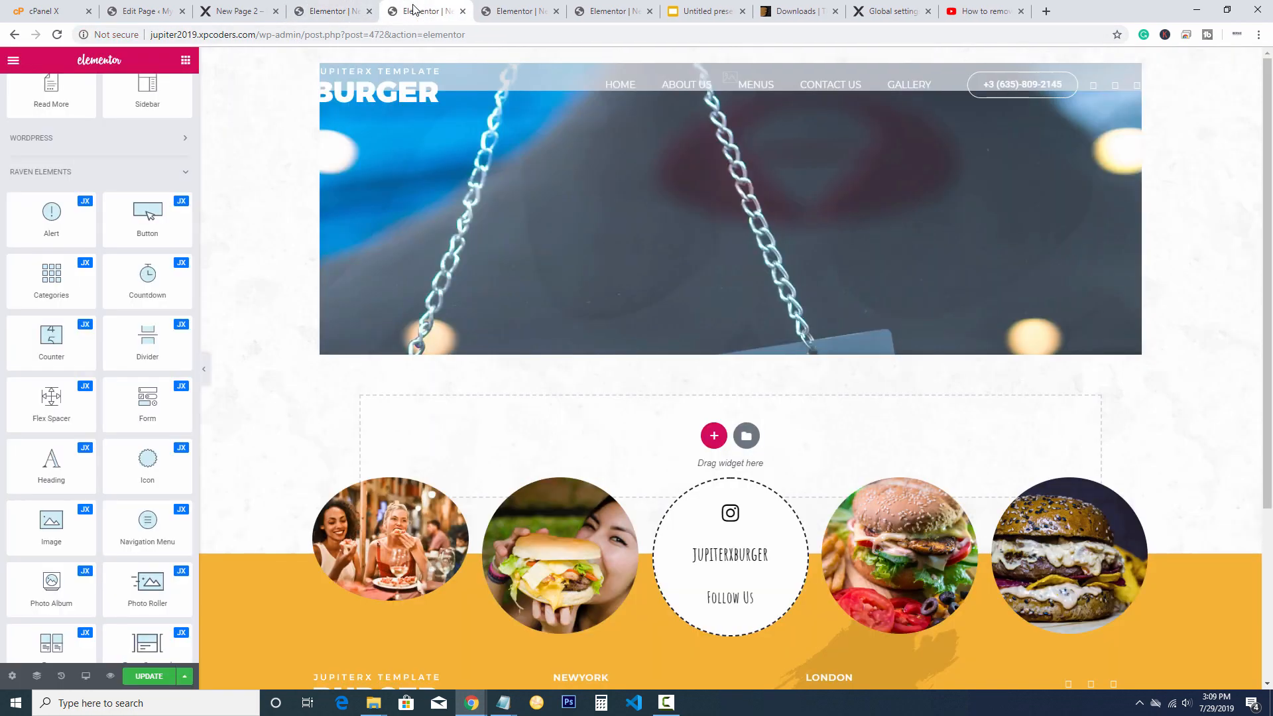
pyautogui.middleClick(415, 9)
pyautogui.click(327, 9)
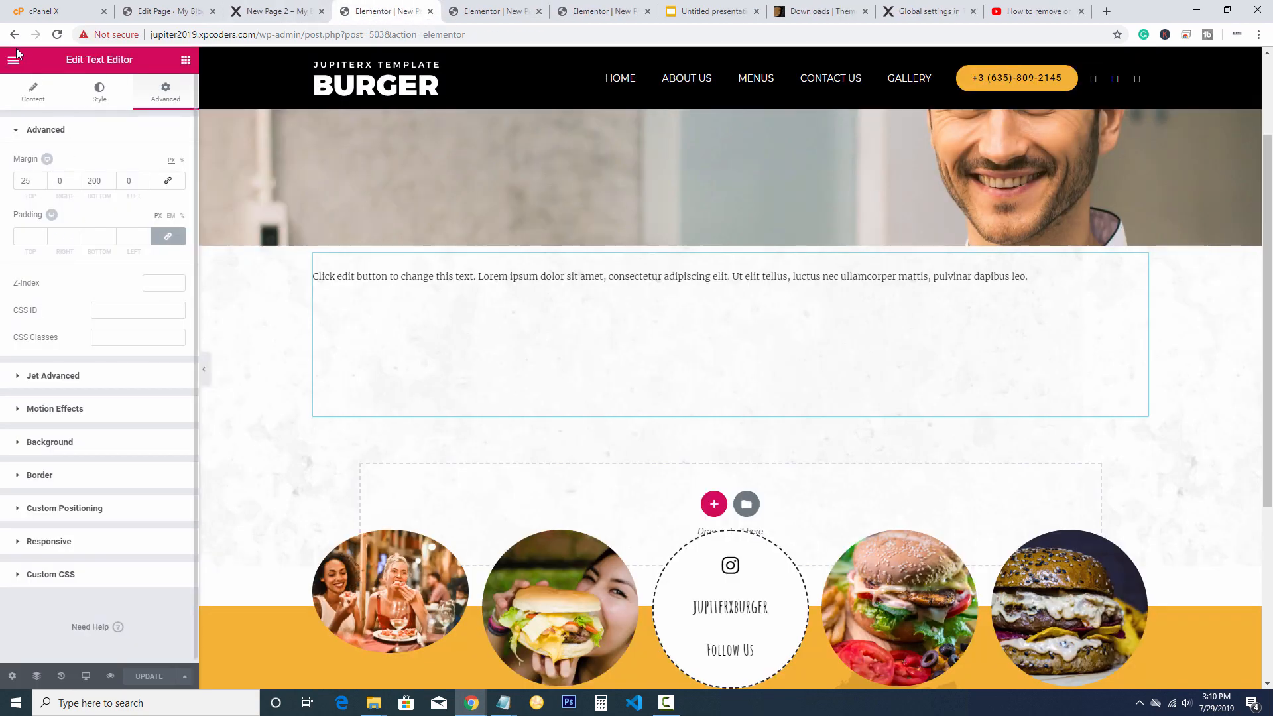
# Preview the New Page and check the About Us chef hero, paragraph and burger photo row
pyautogui.click(110, 676)
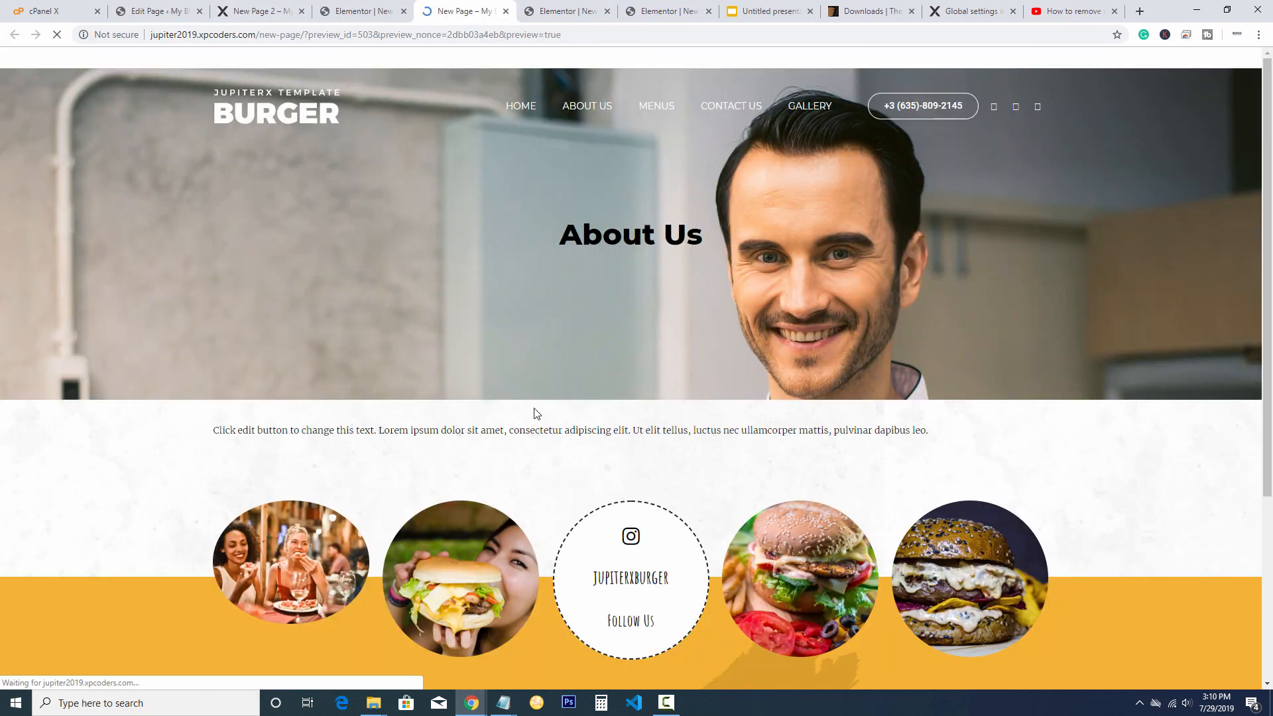
pyautogui.scroll(-2, 668, 327)
pyautogui.scroll(2, 668, 327)
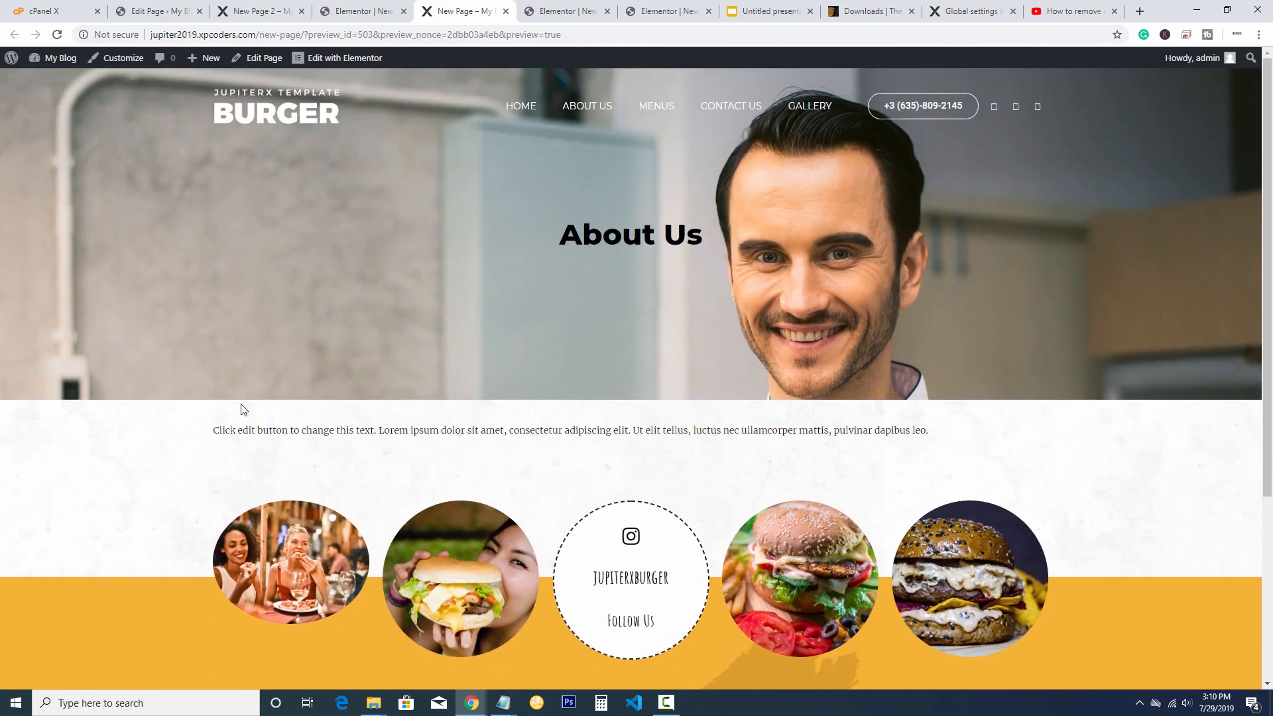
pyautogui.moveTo(205, 427); pyautogui.dragTo(927, 446)
pyautogui.click(939, 454)
pyautogui.scroll(-2, 1044, 489)
pyautogui.scroll(2, 1044, 489)
pyautogui.scroll(-2, 1073, 336)
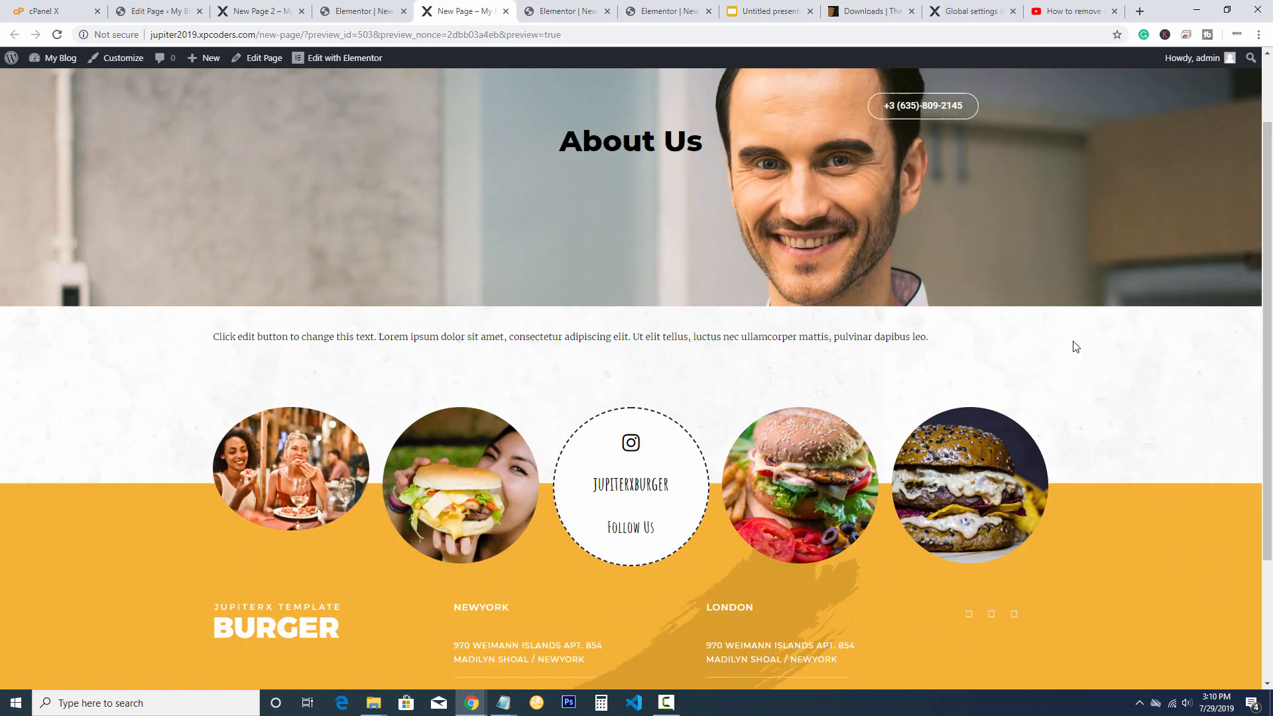
pyautogui.scroll(2, 1074, 344)
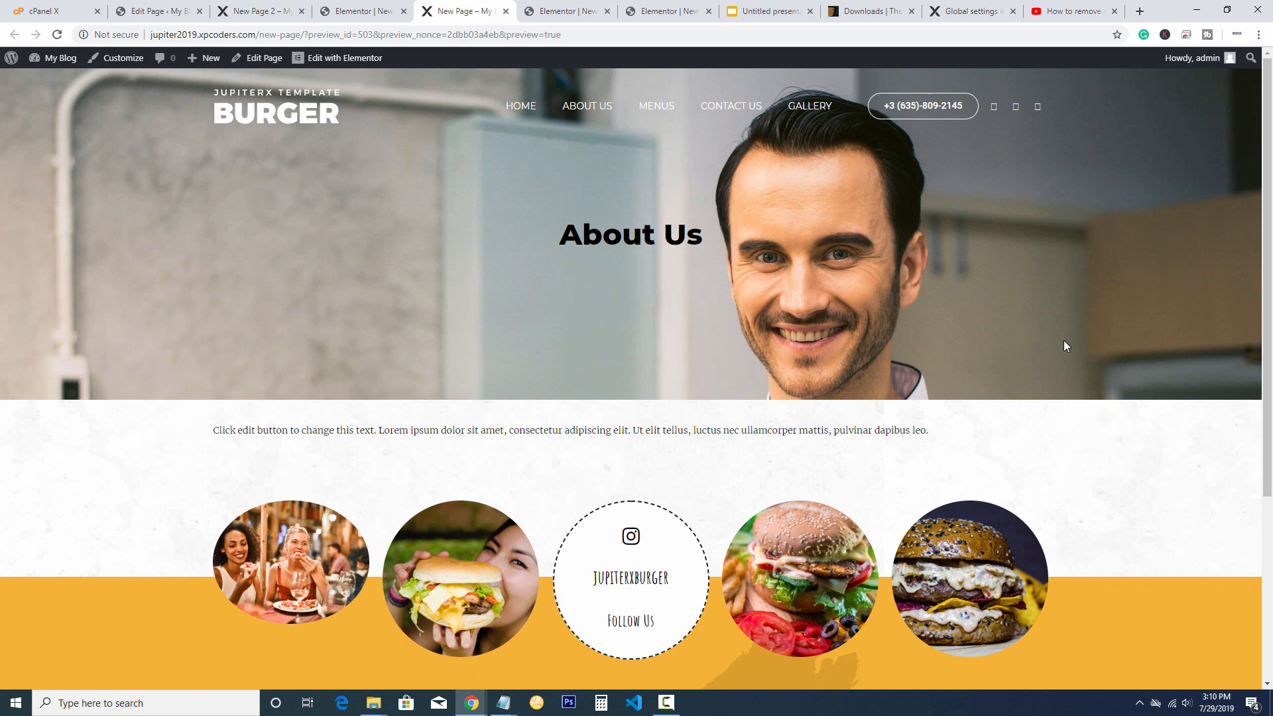